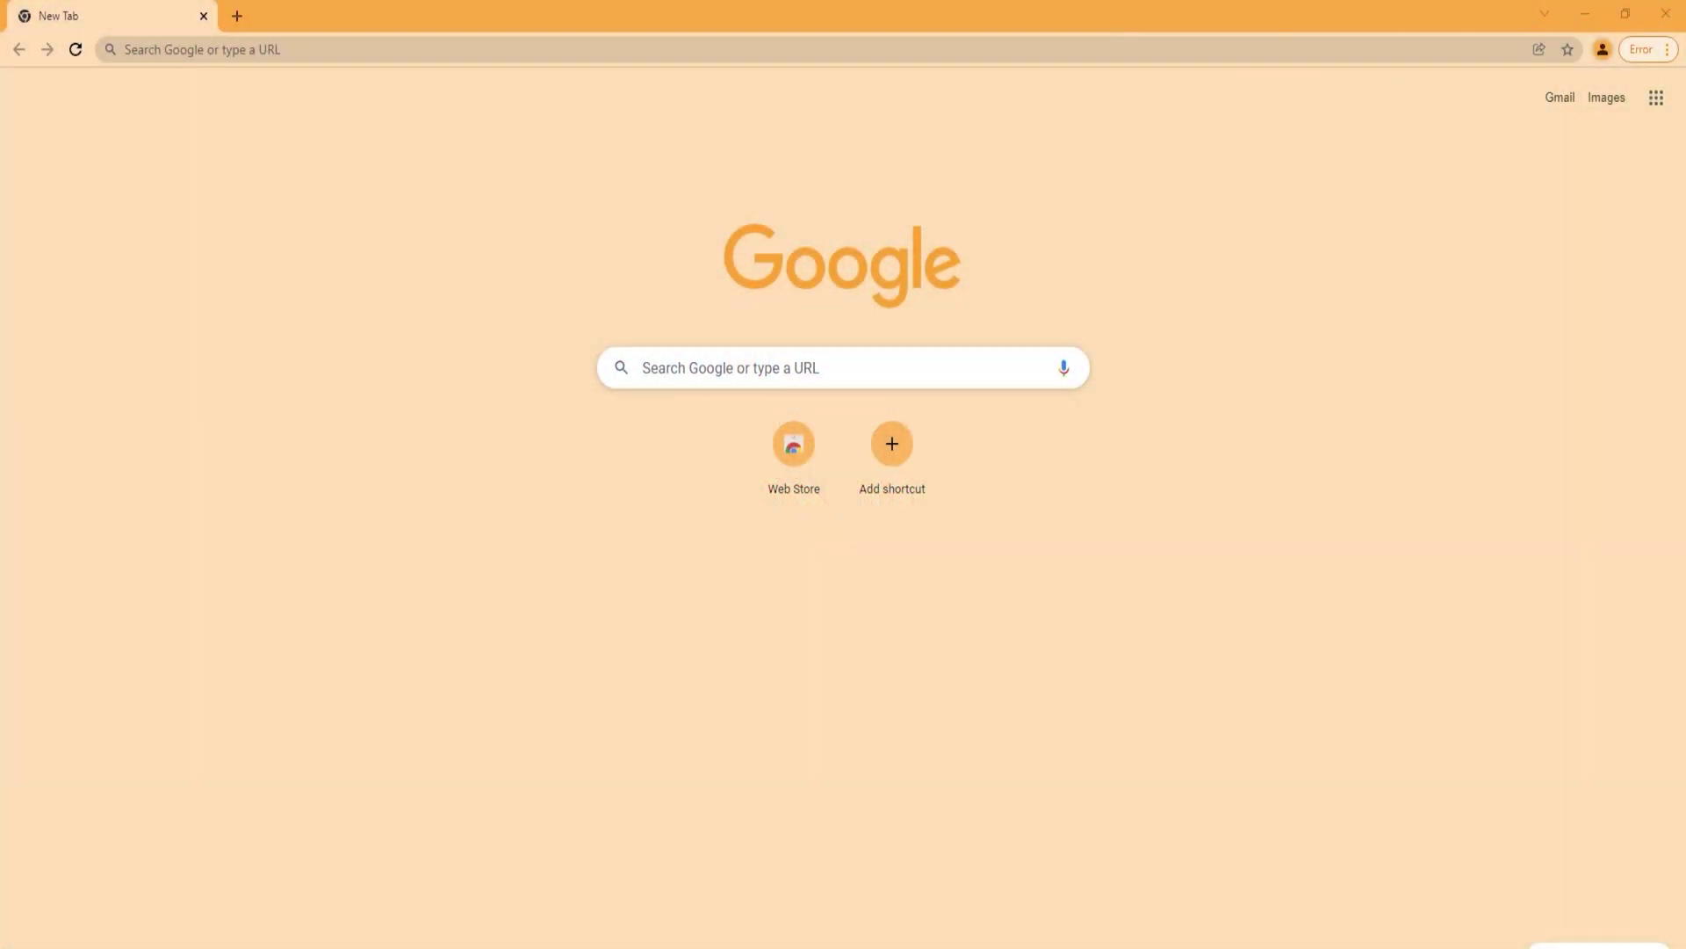
Step: Go to metamask.io and add the MetaMask extension to Chrome from the Chrome Web Store
{"action": "left_click", "coordinate": [214, 46]}
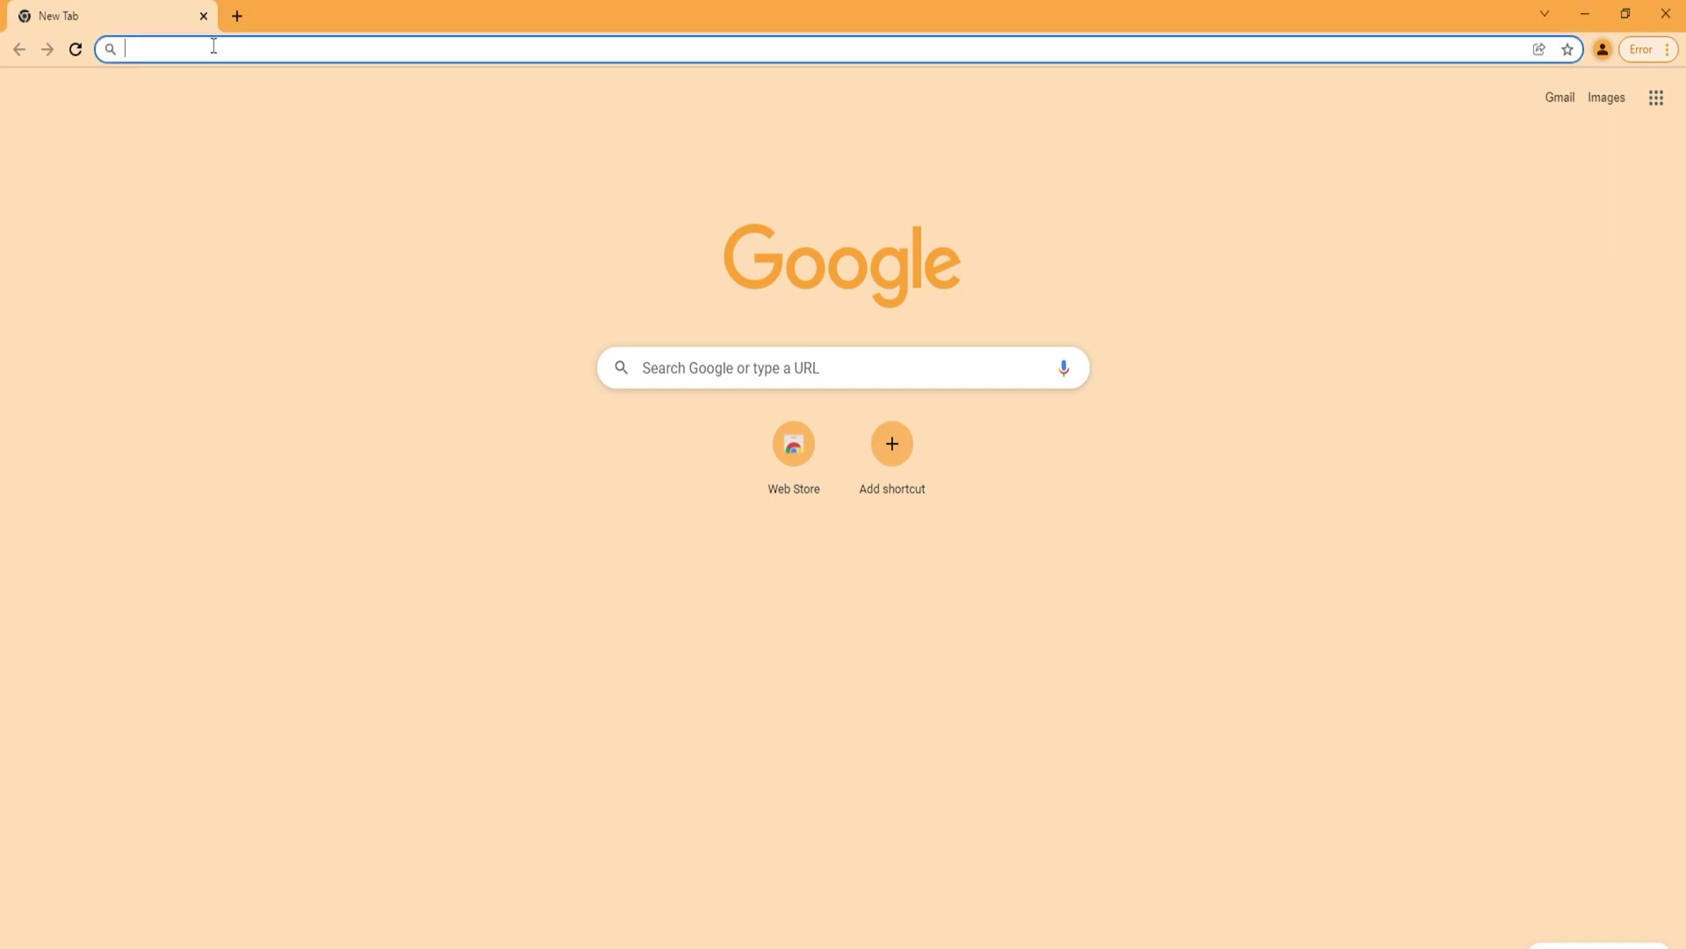
{"action": "type", "text": "metamask.io"}
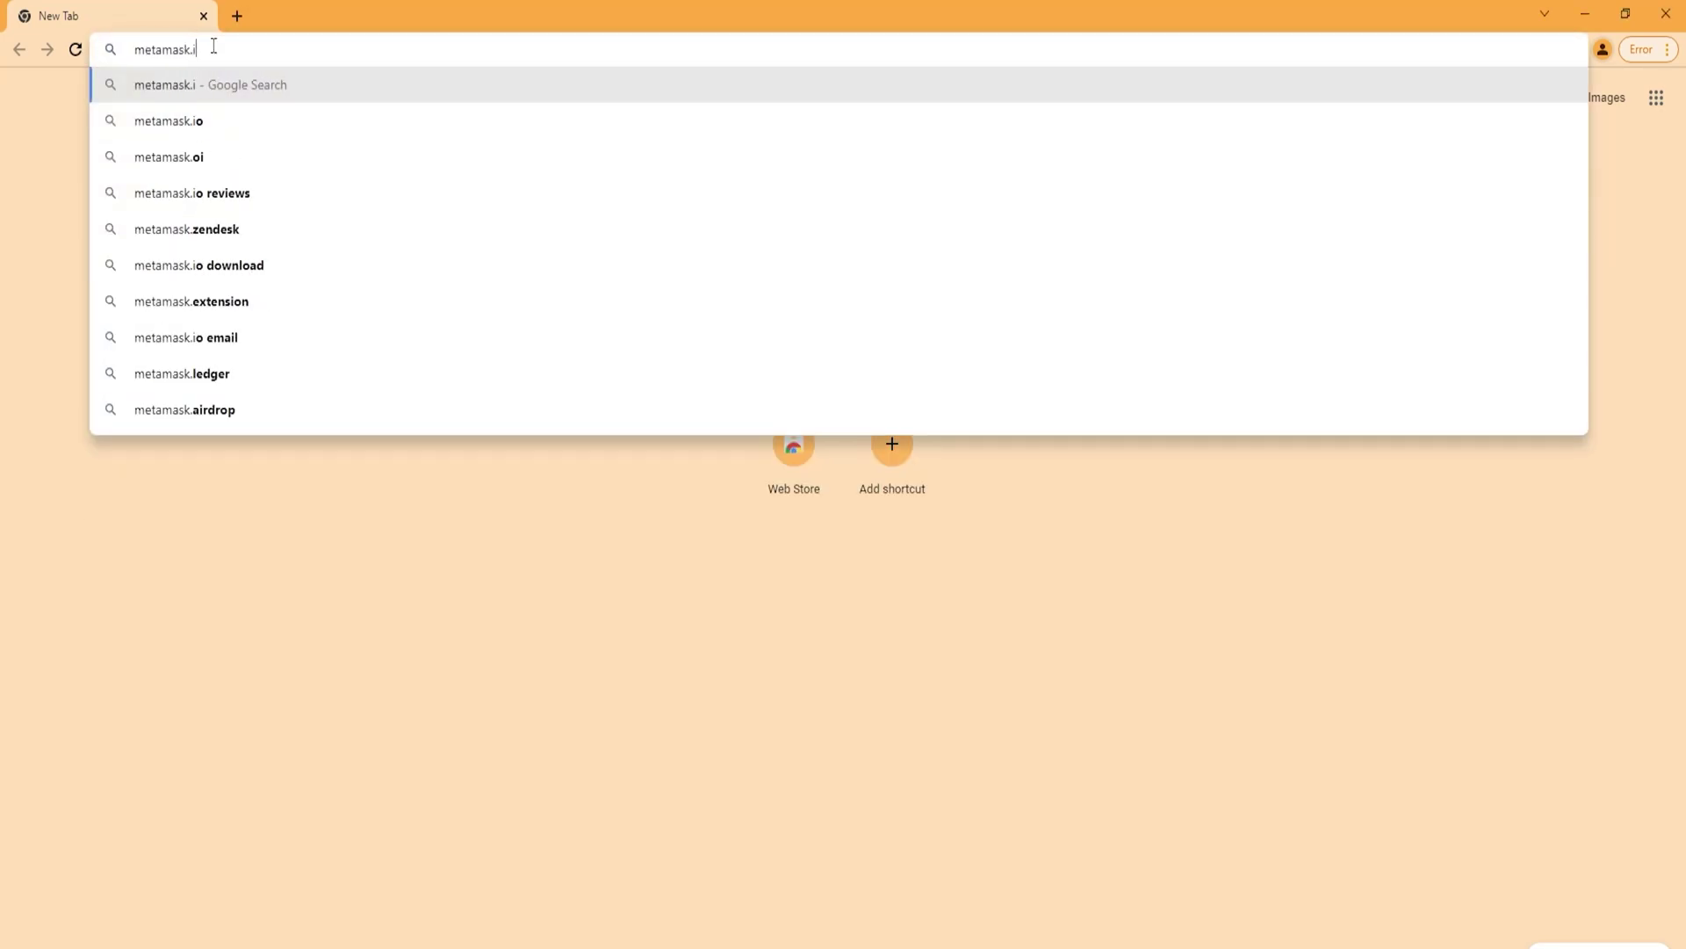
{"action": "key", "text": "Return"}
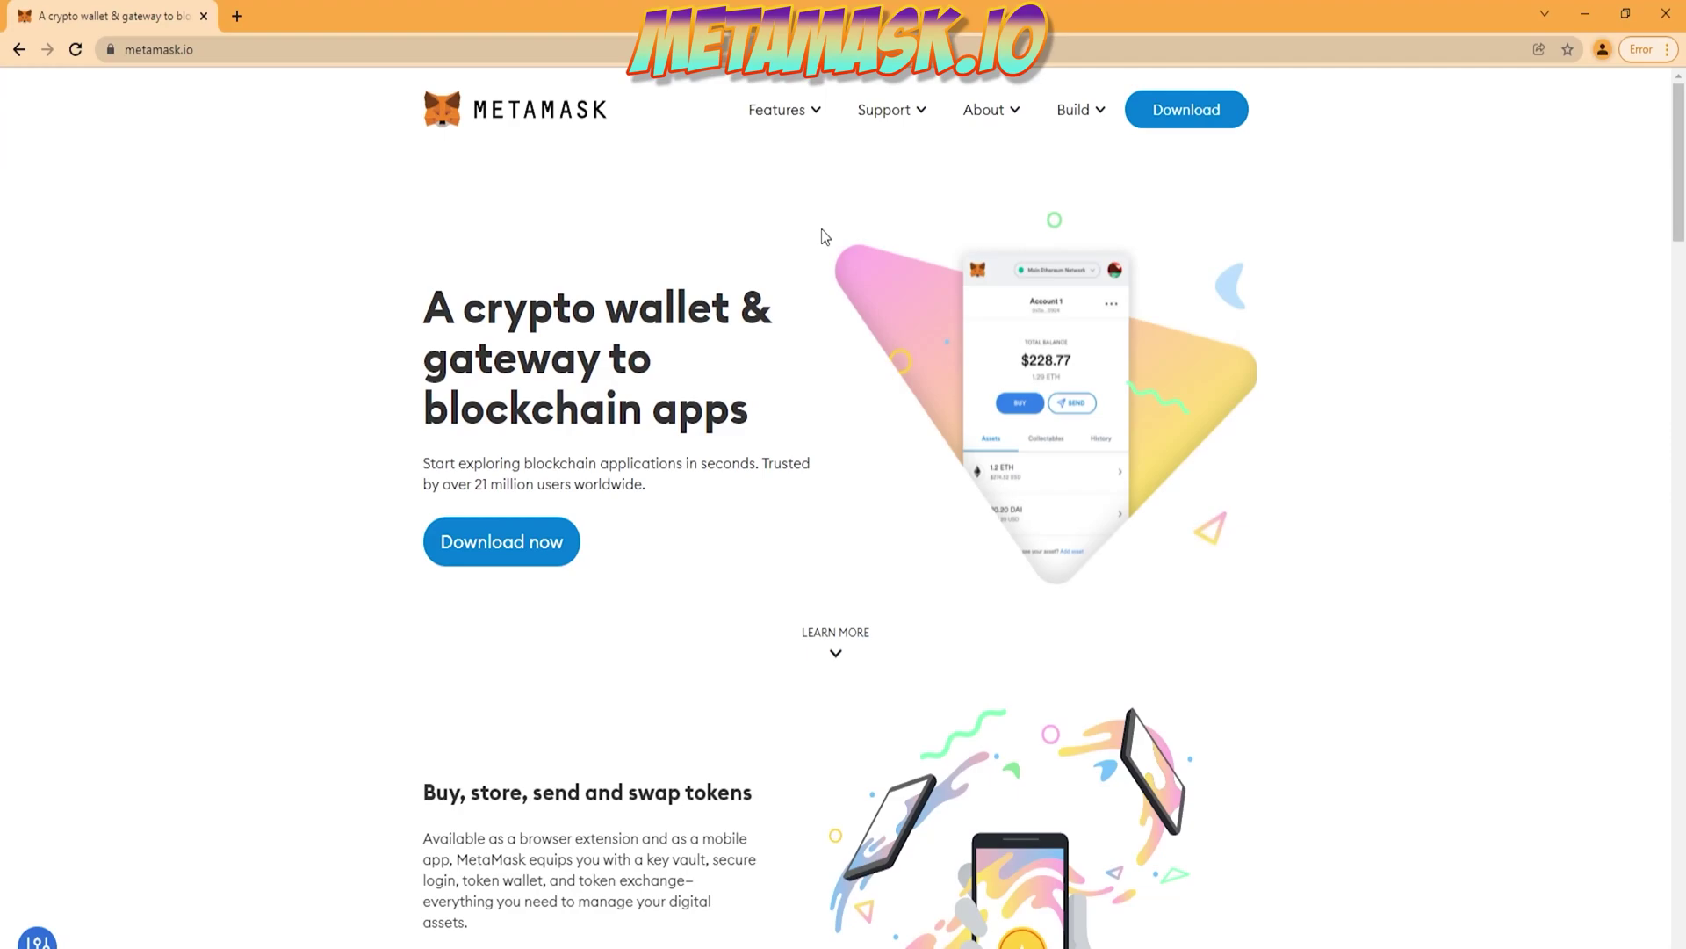
{"action": "left_click", "coordinate": [1228, 121]}
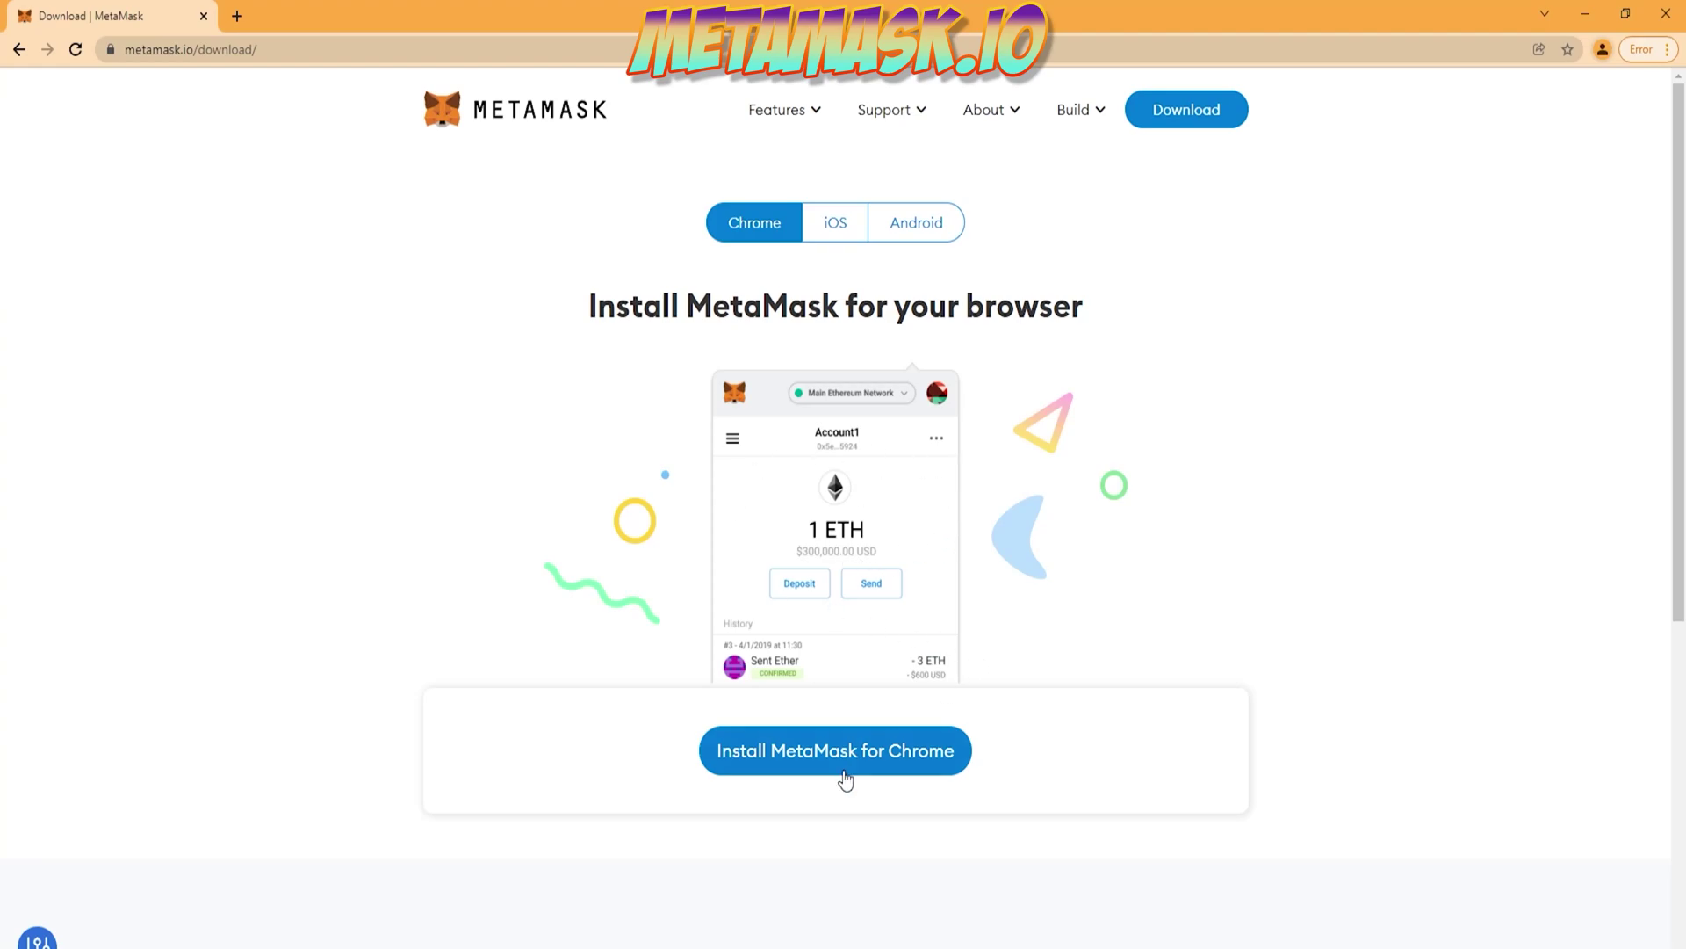
{"action": "left_click", "coordinate": [809, 772]}
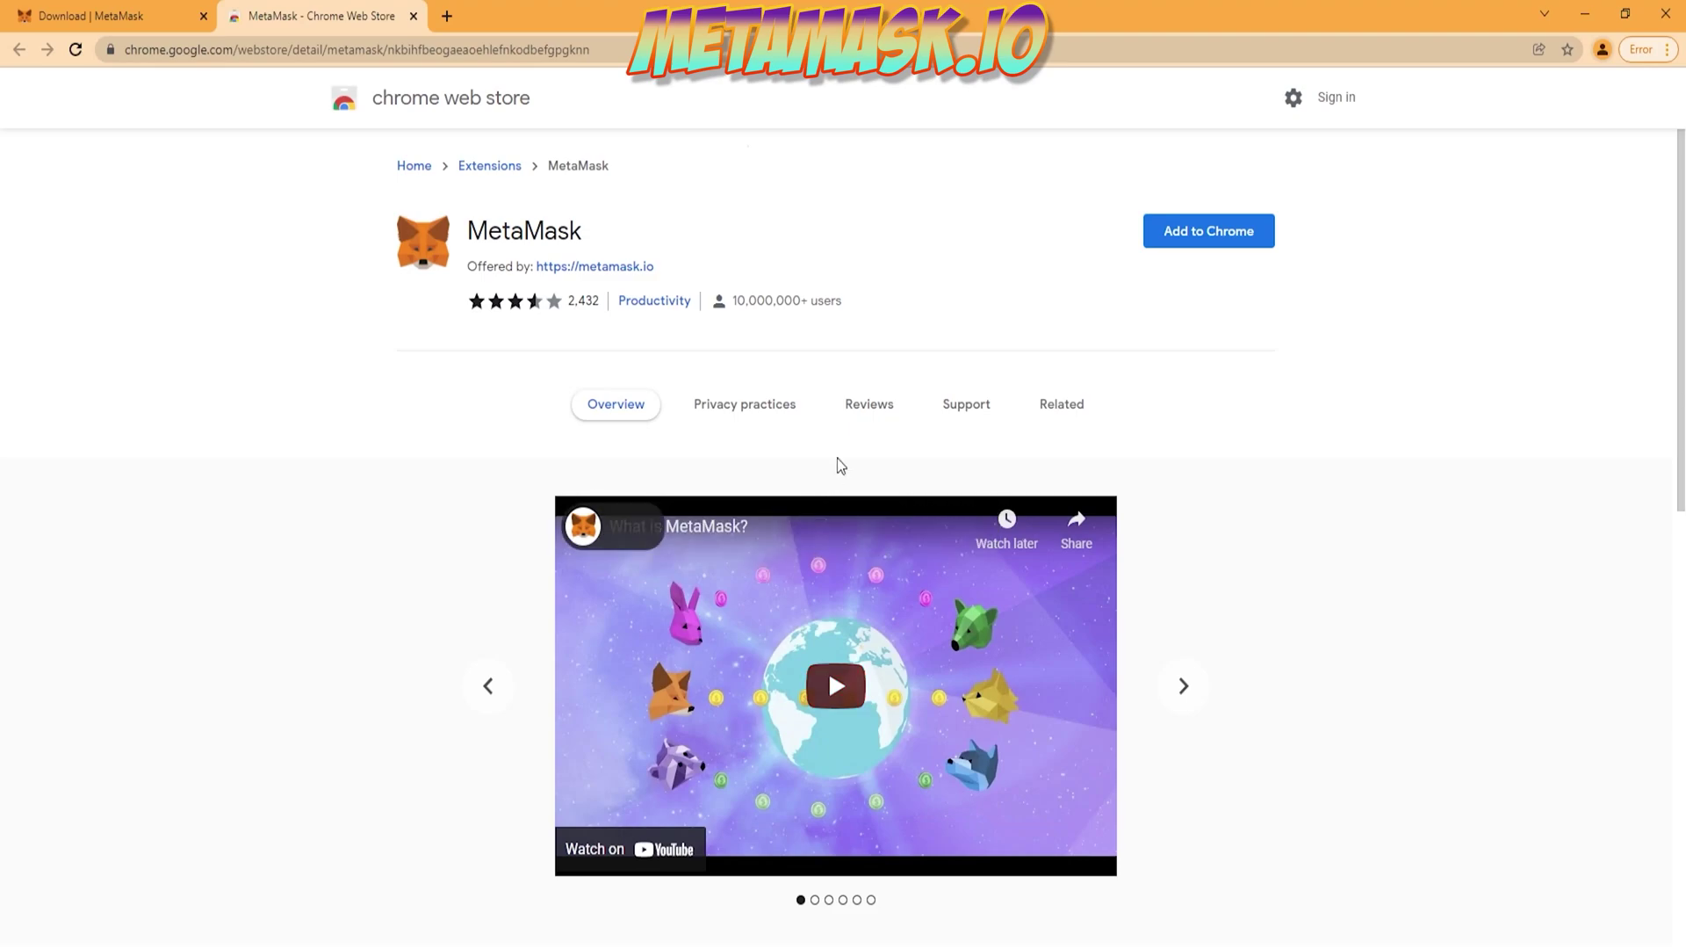
{"action": "left_click", "coordinate": [1213, 250]}
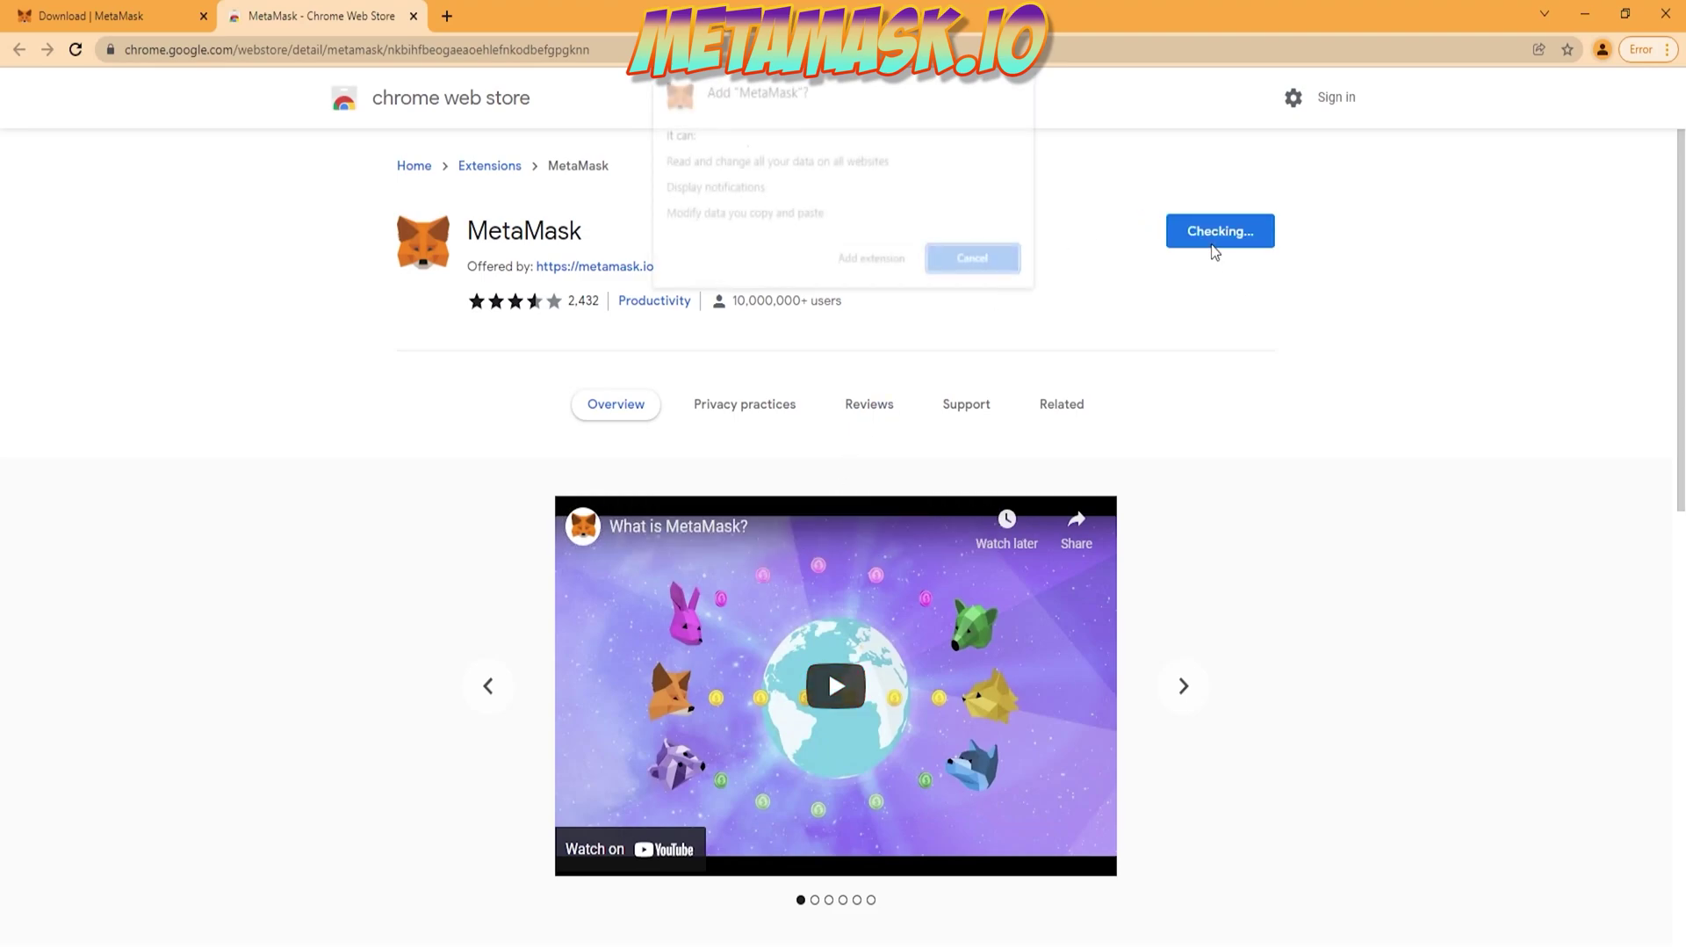
{"action": "left_click", "coordinate": [875, 260]}
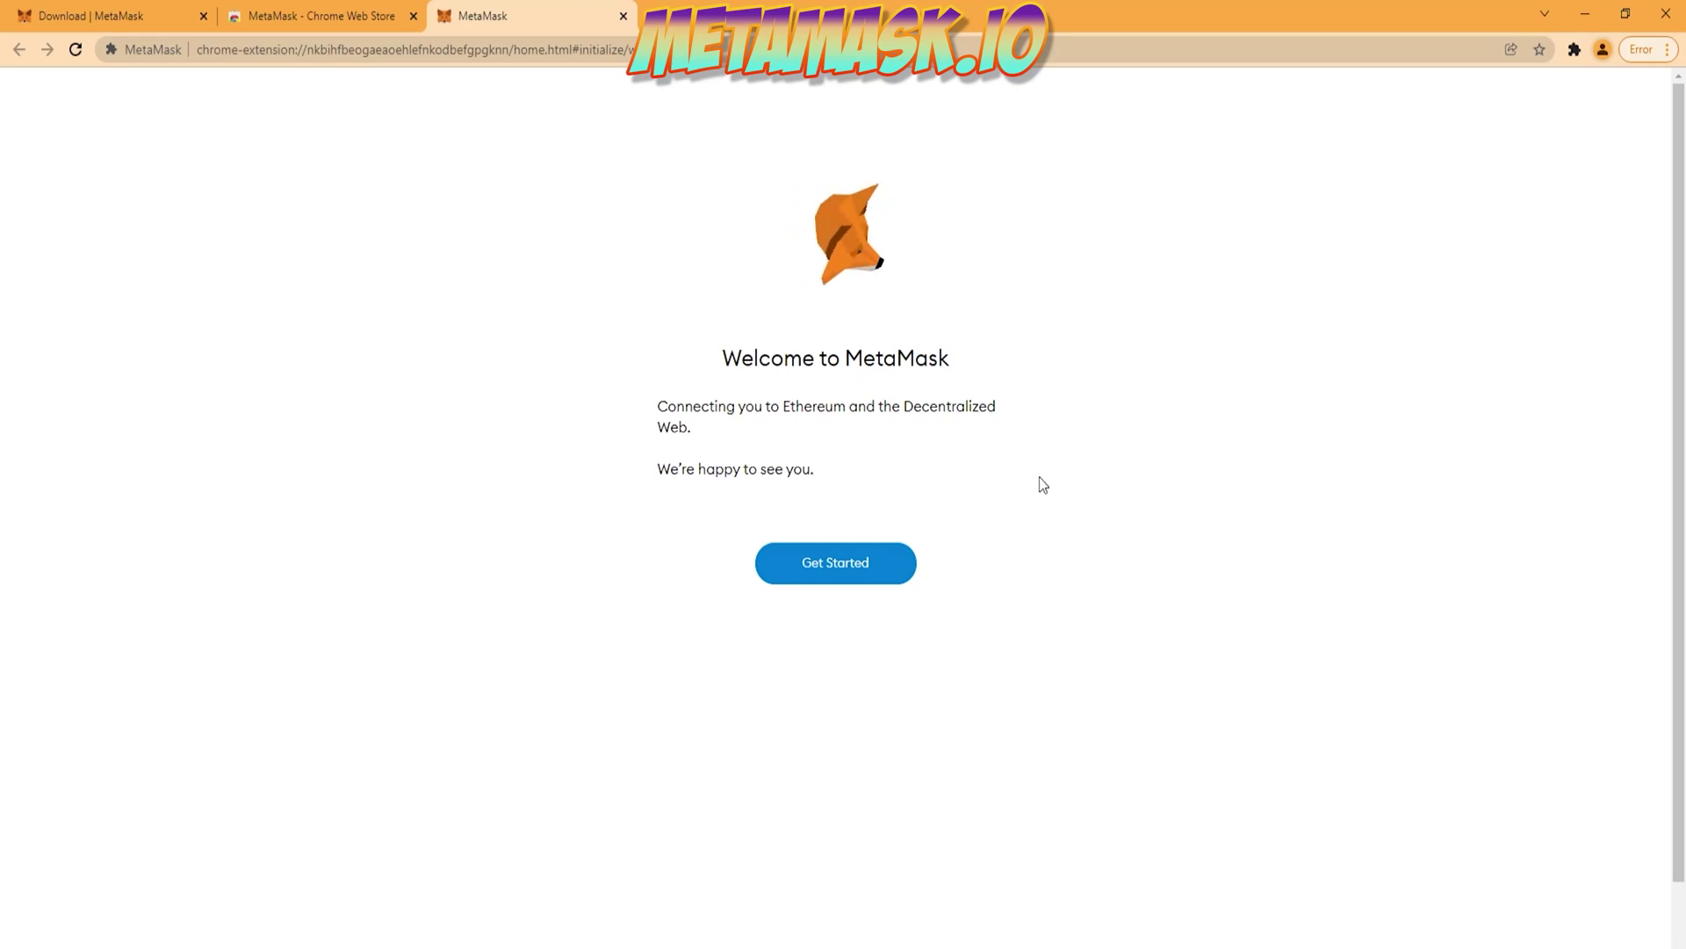
Step: Start MetaMask setup, choose to create a new wallet, and agree to share usage data
{"action": "left_click", "coordinate": [846, 580]}
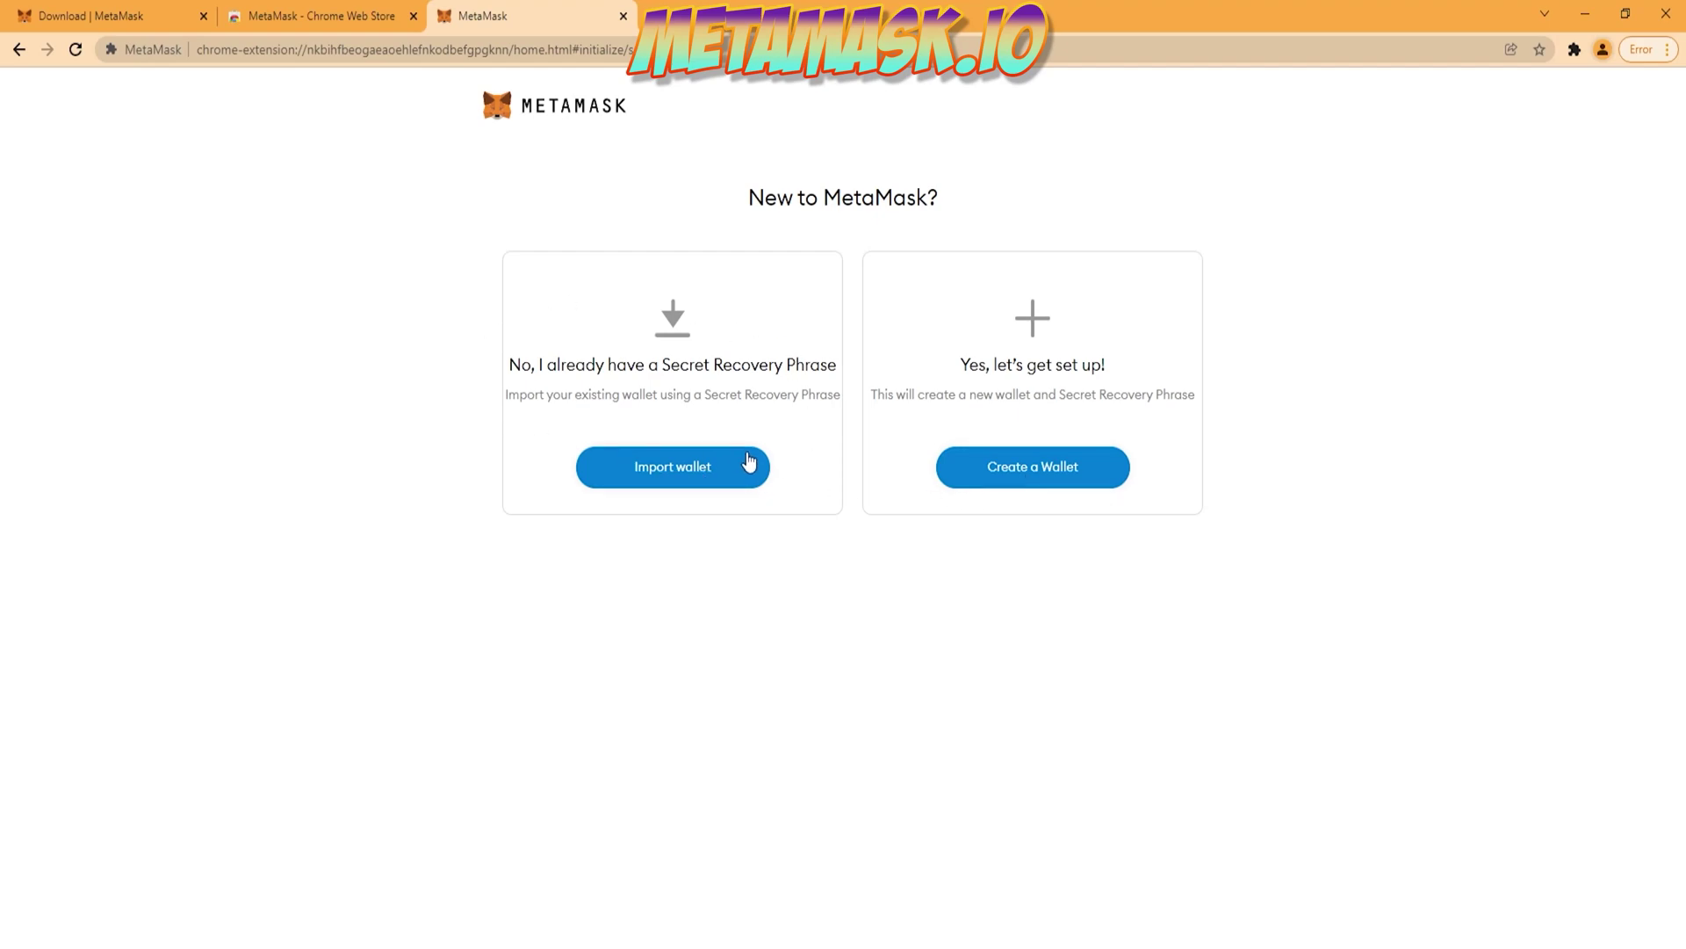
{"action": "left_click", "coordinate": [1069, 486]}
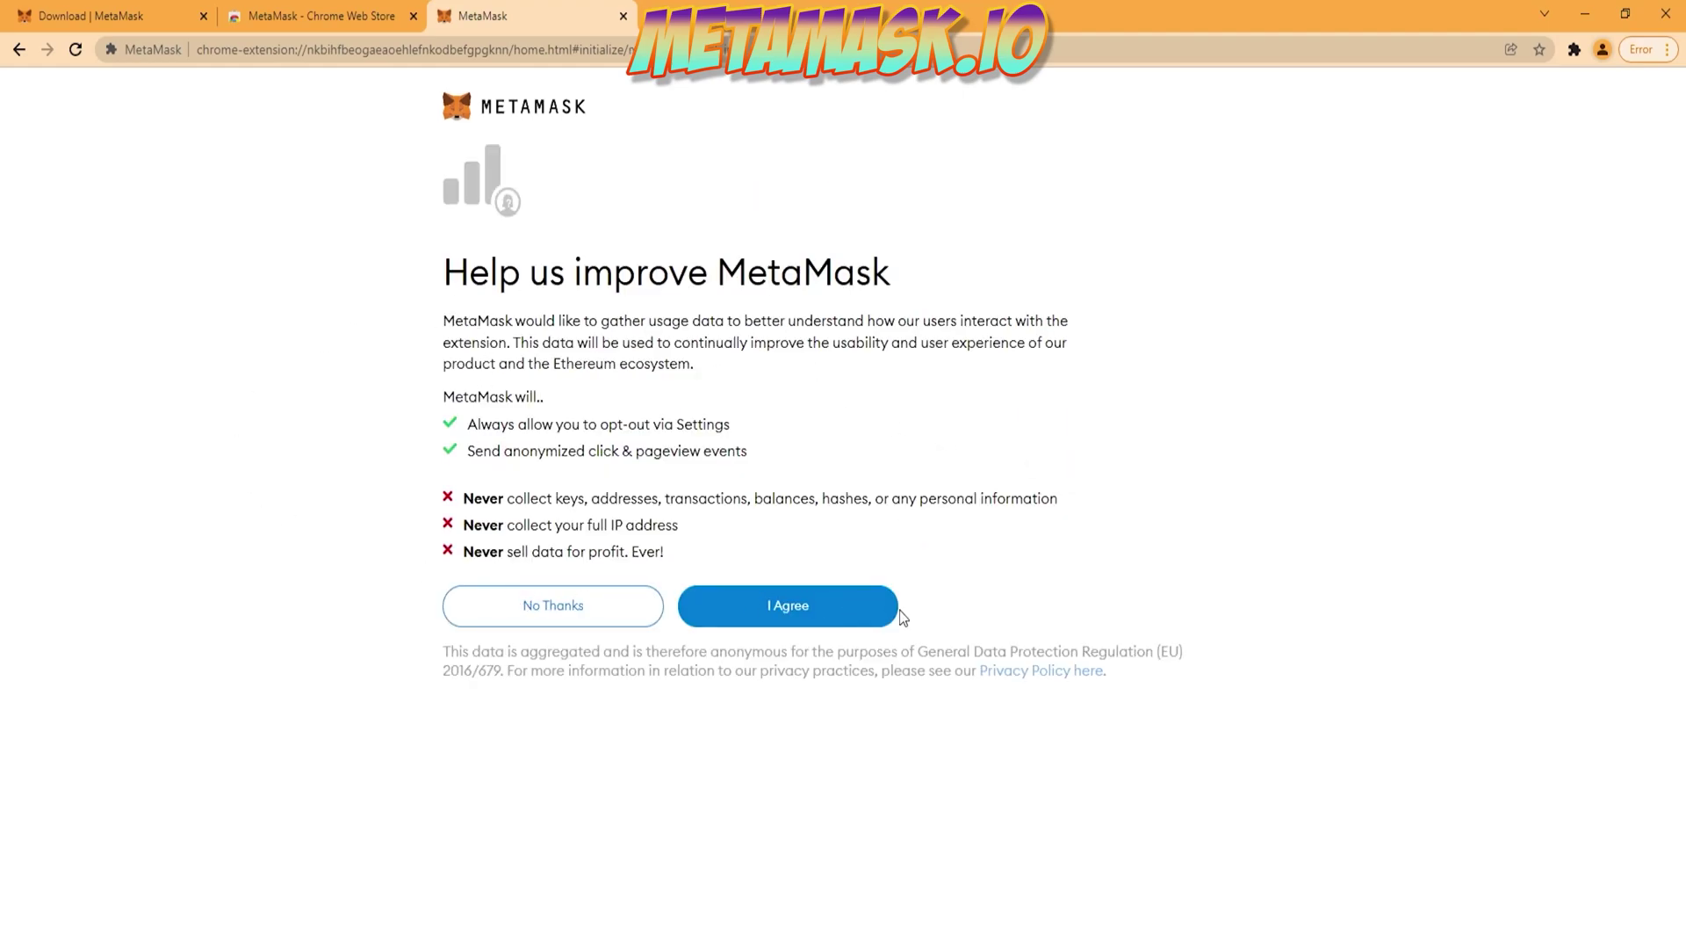
{"action": "left_click", "coordinate": [843, 617]}
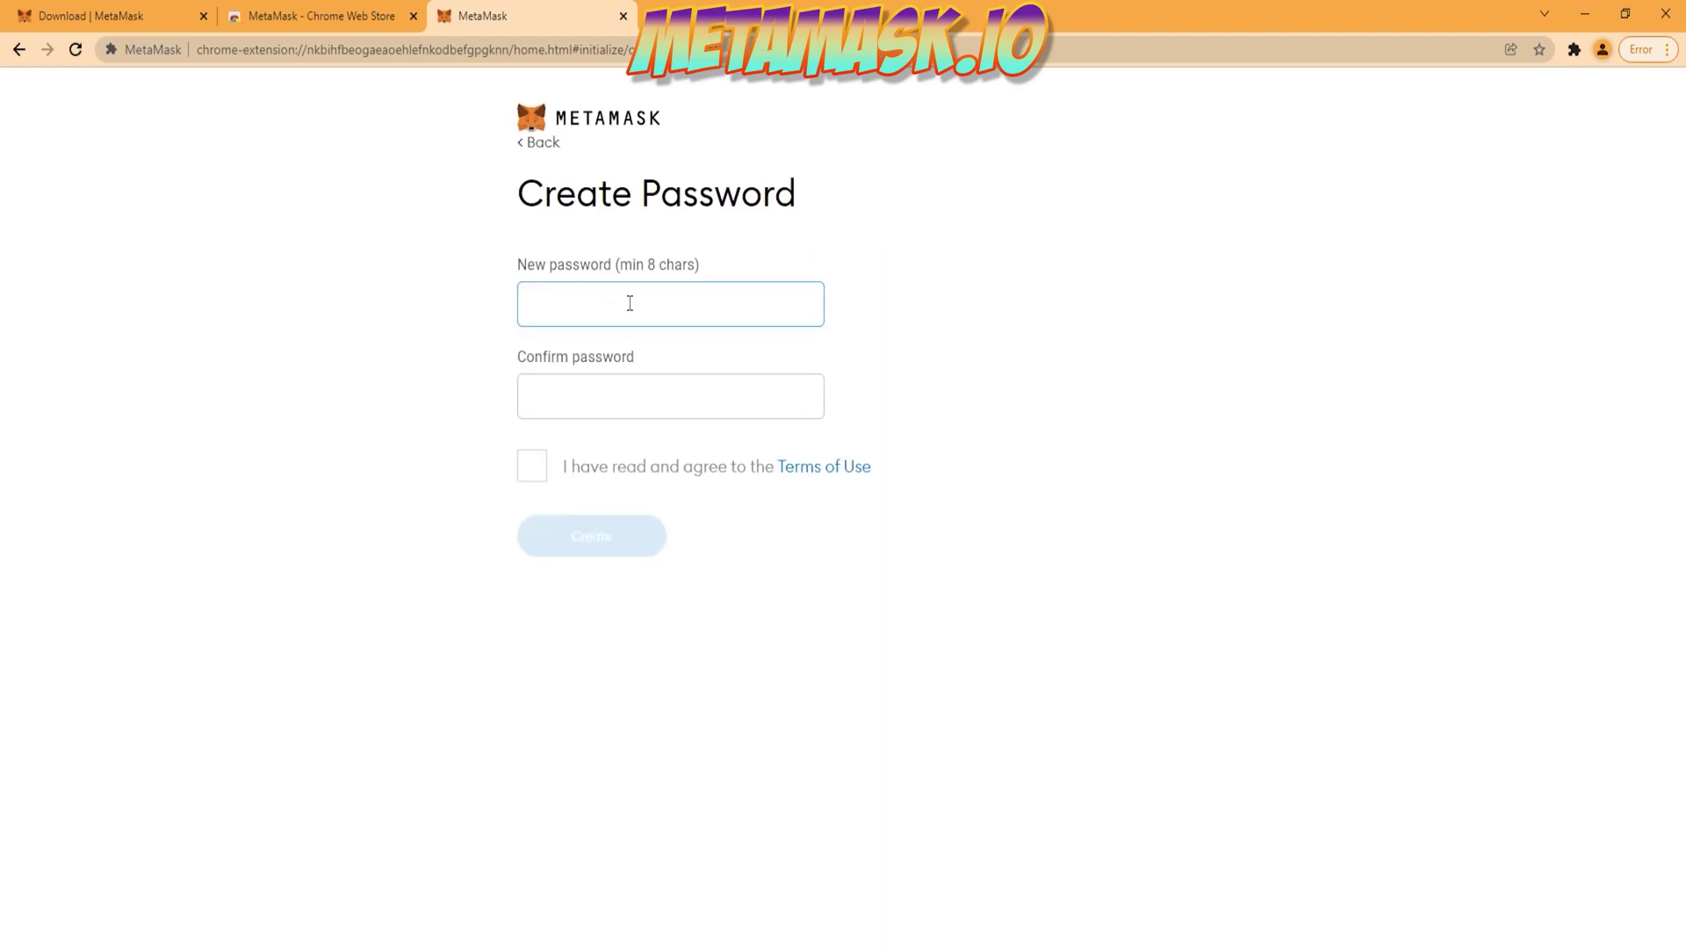
Step: Enter and confirm a wallet password, accept the Terms of Use, and create the wallet
{"action": "type", "text": "••"}
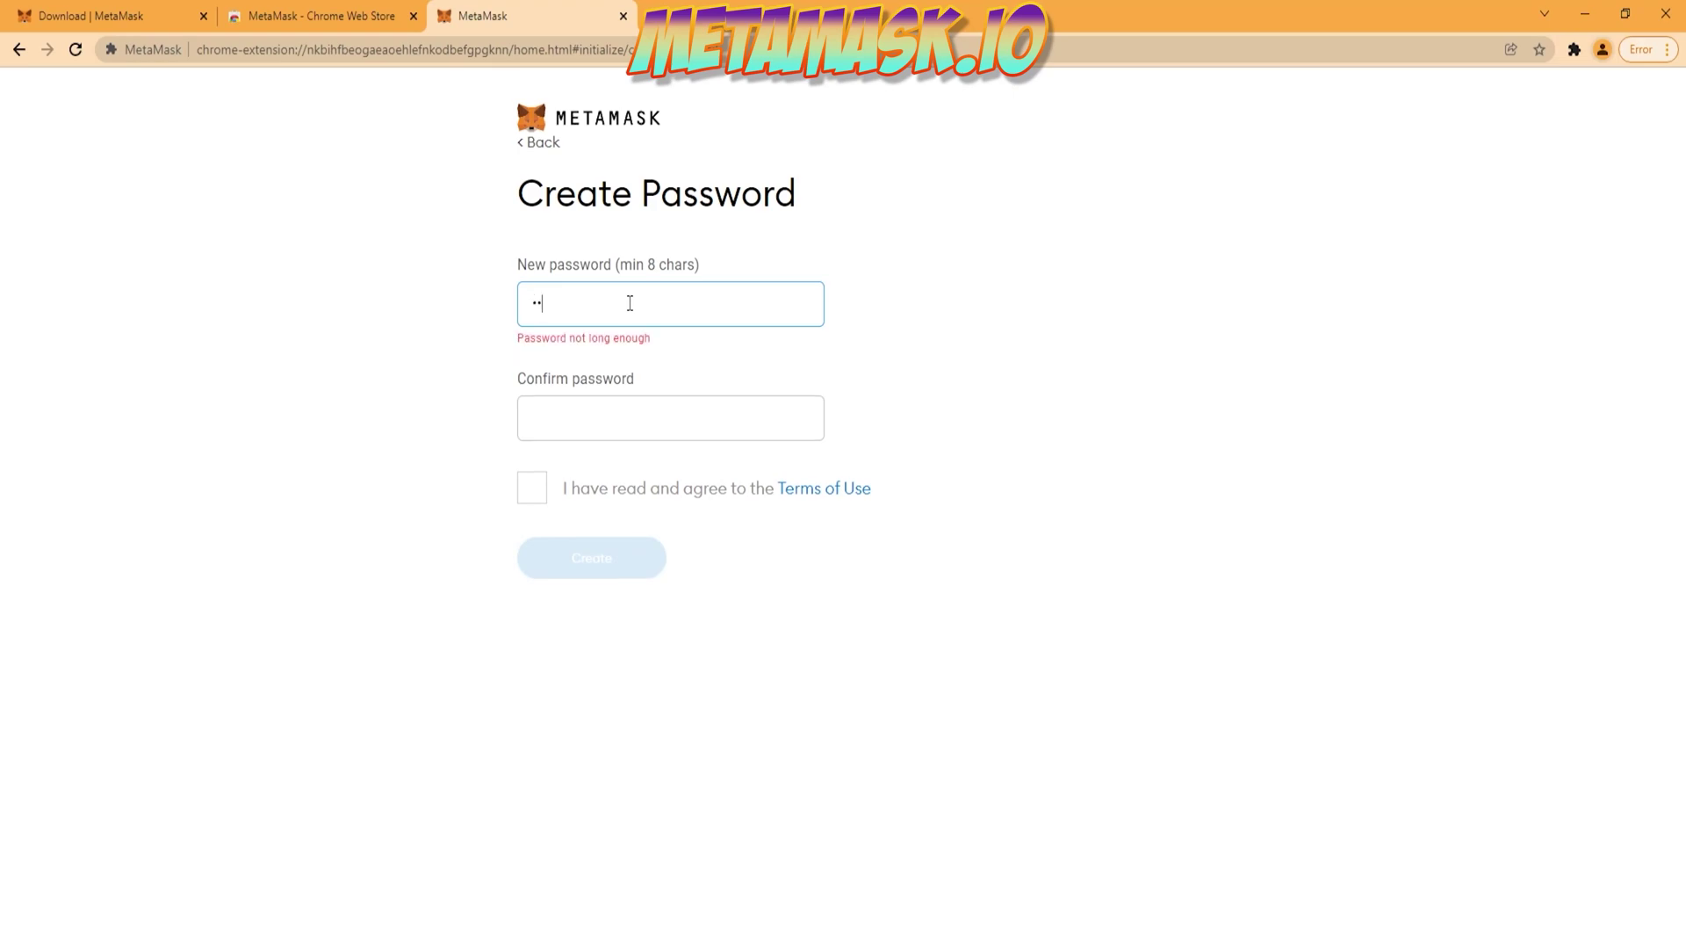
{"action": "type", "text": "••••••"}
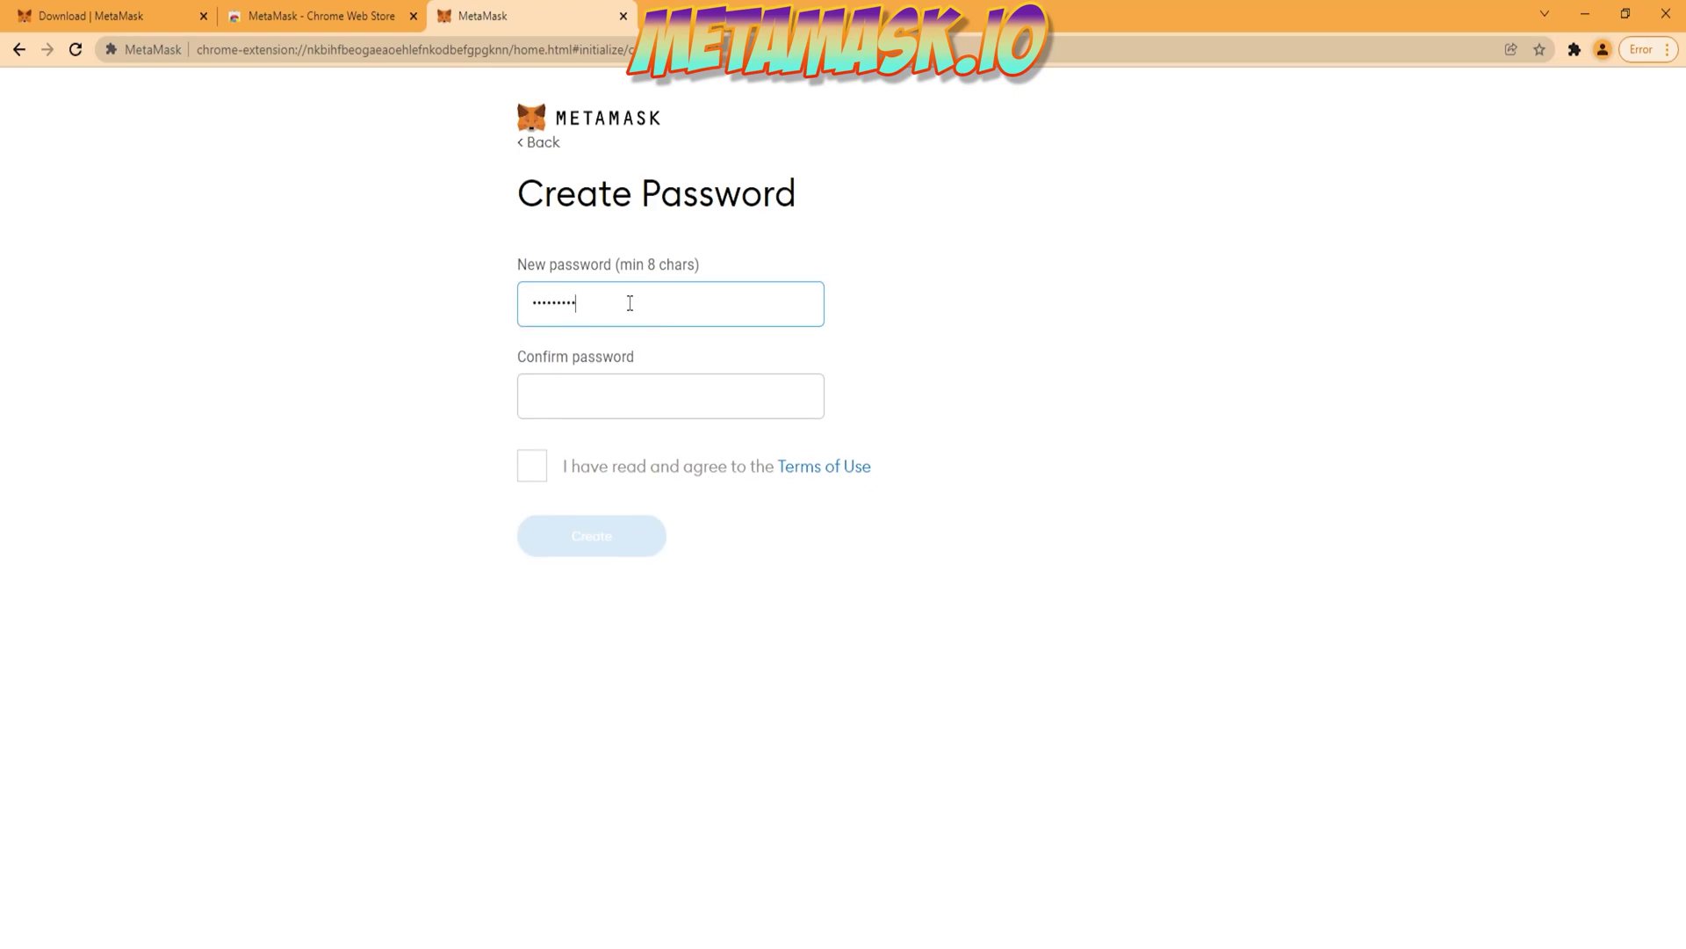
{"action": "key", "text": "Tab"}
{"action": "type", "text": "••"}
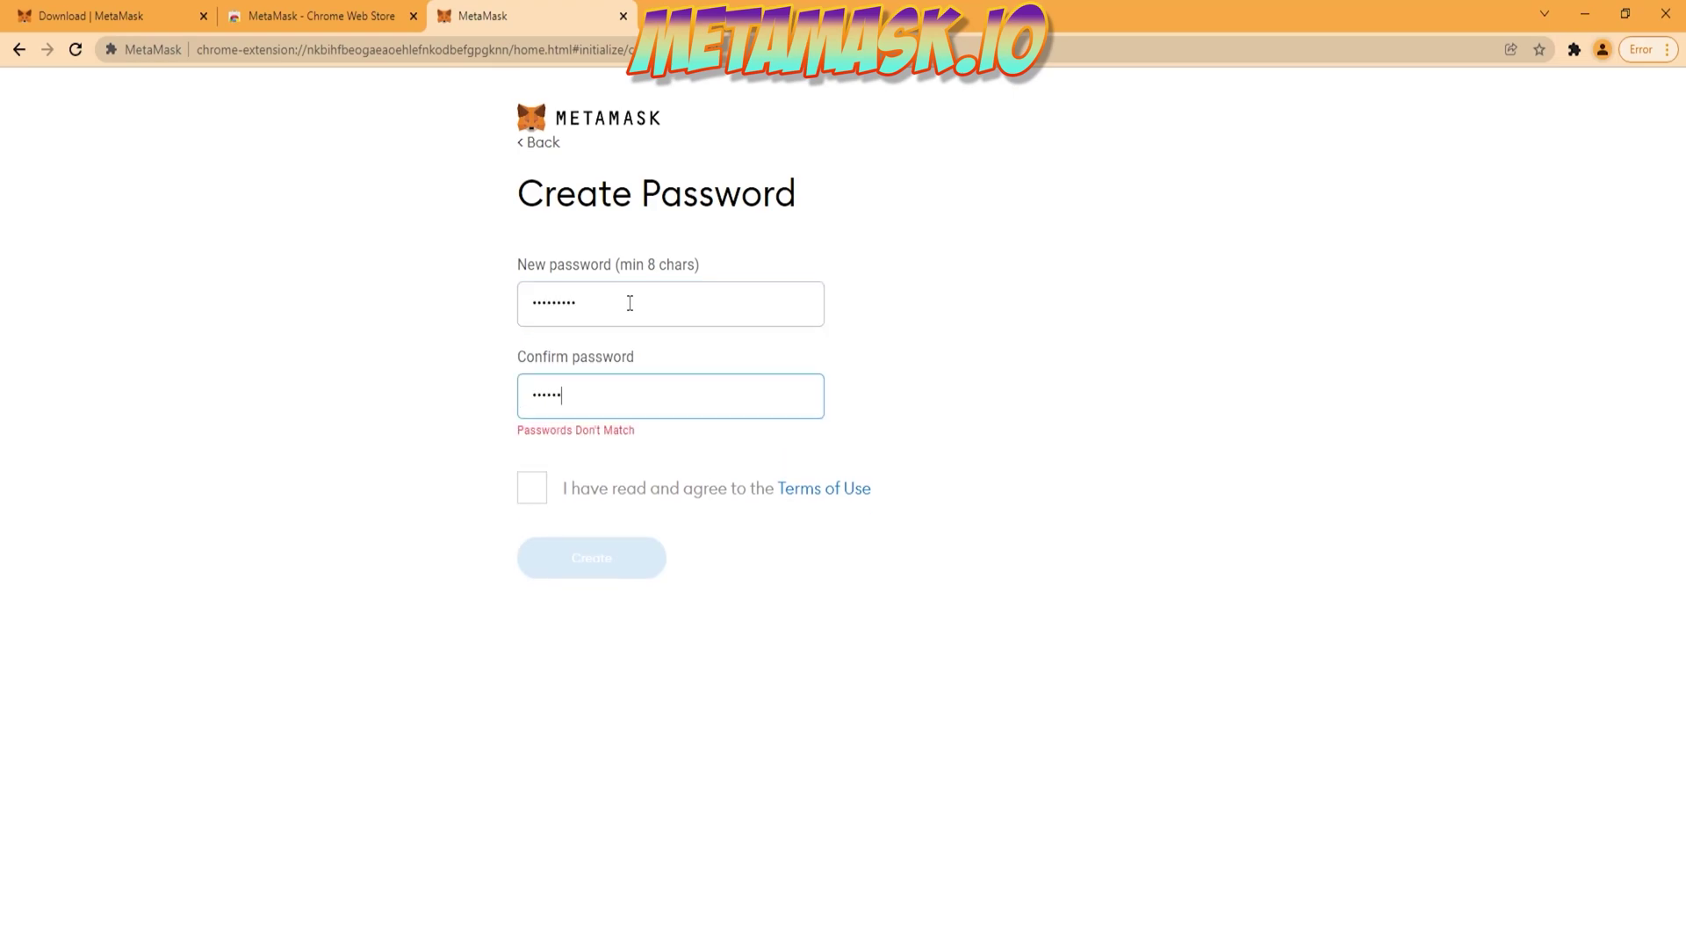
{"action": "type", "text": "•••••••"}
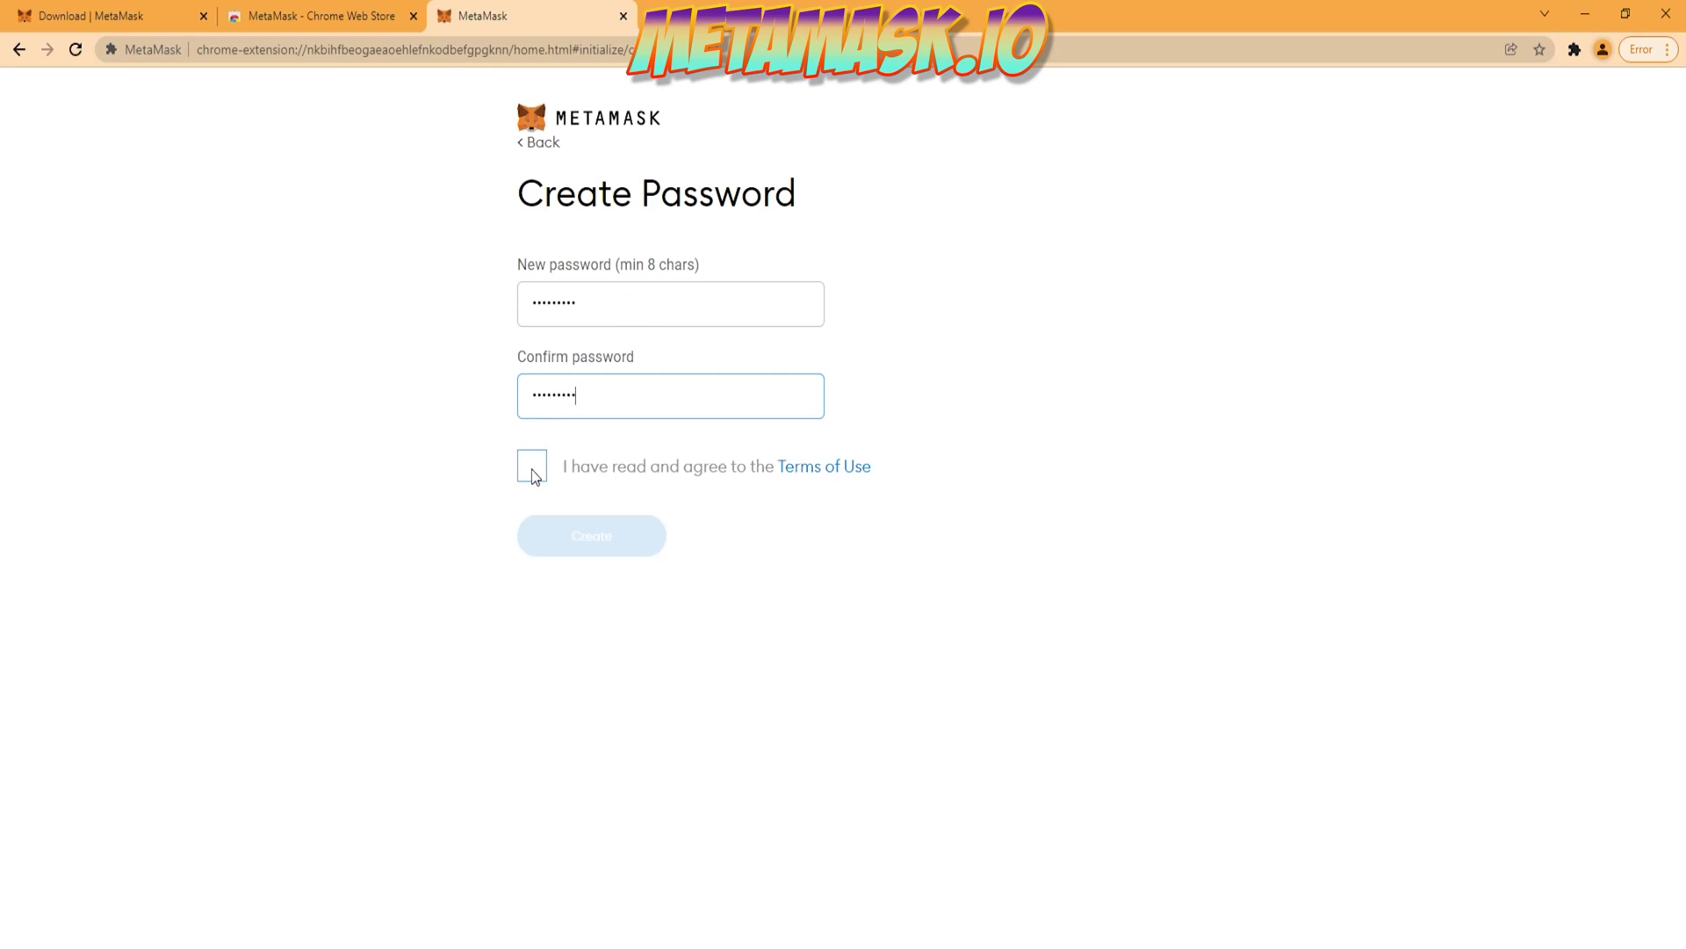
{"action": "left_click", "coordinate": [533, 472]}
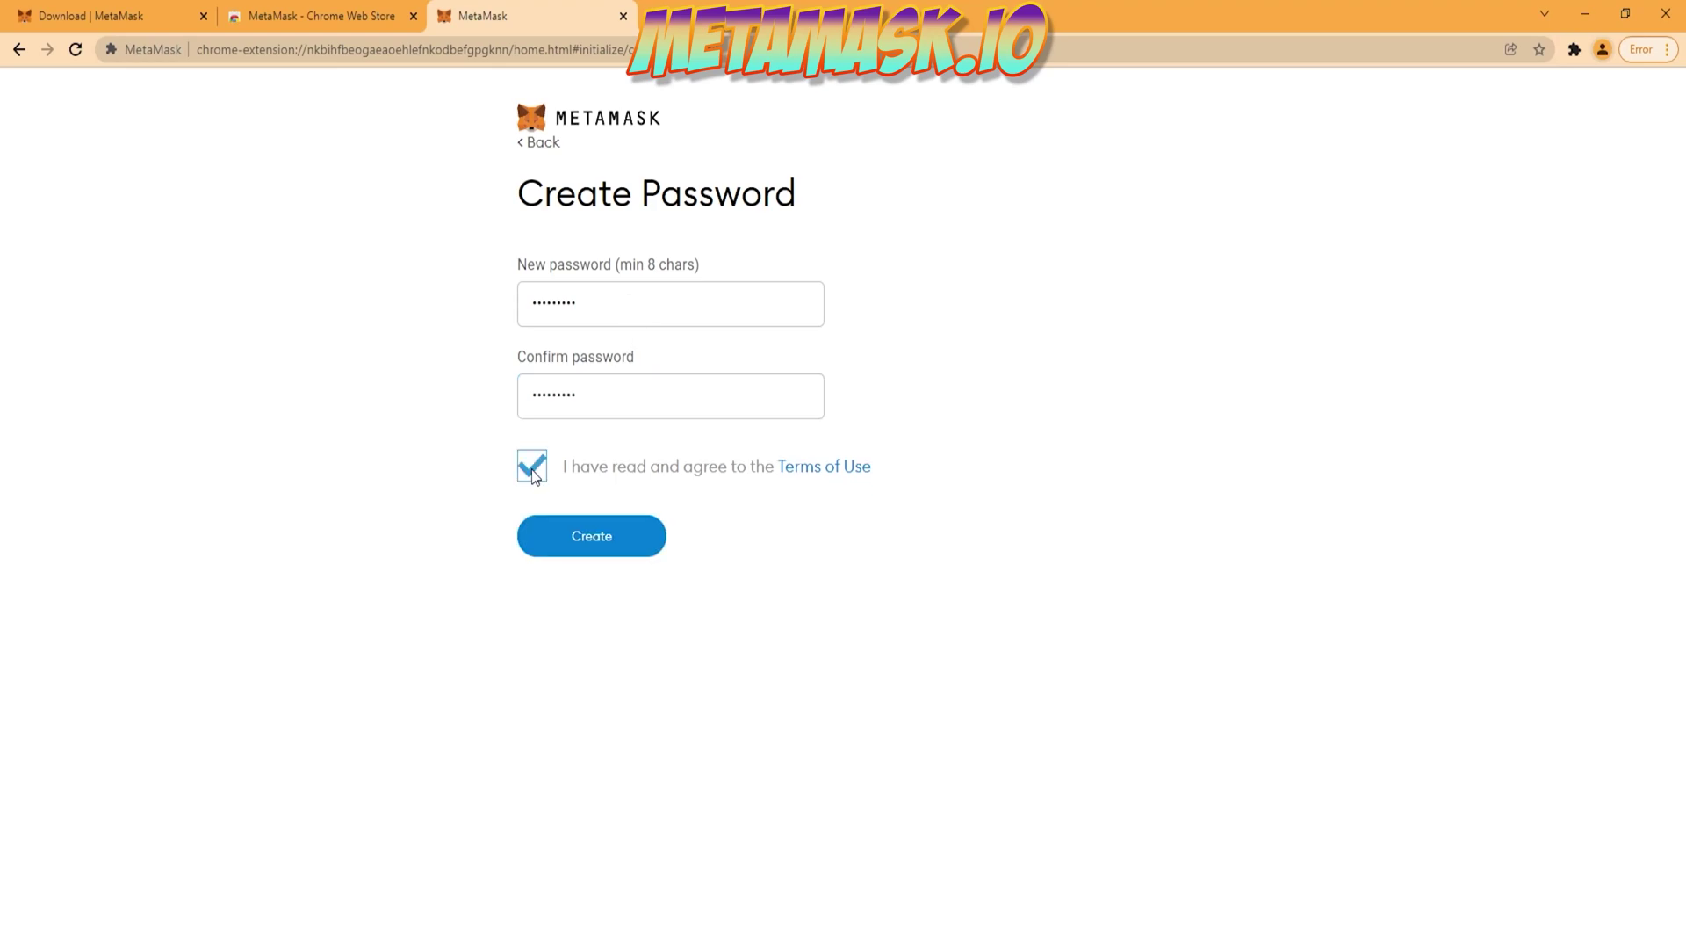
{"action": "left_click", "coordinate": [564, 546]}
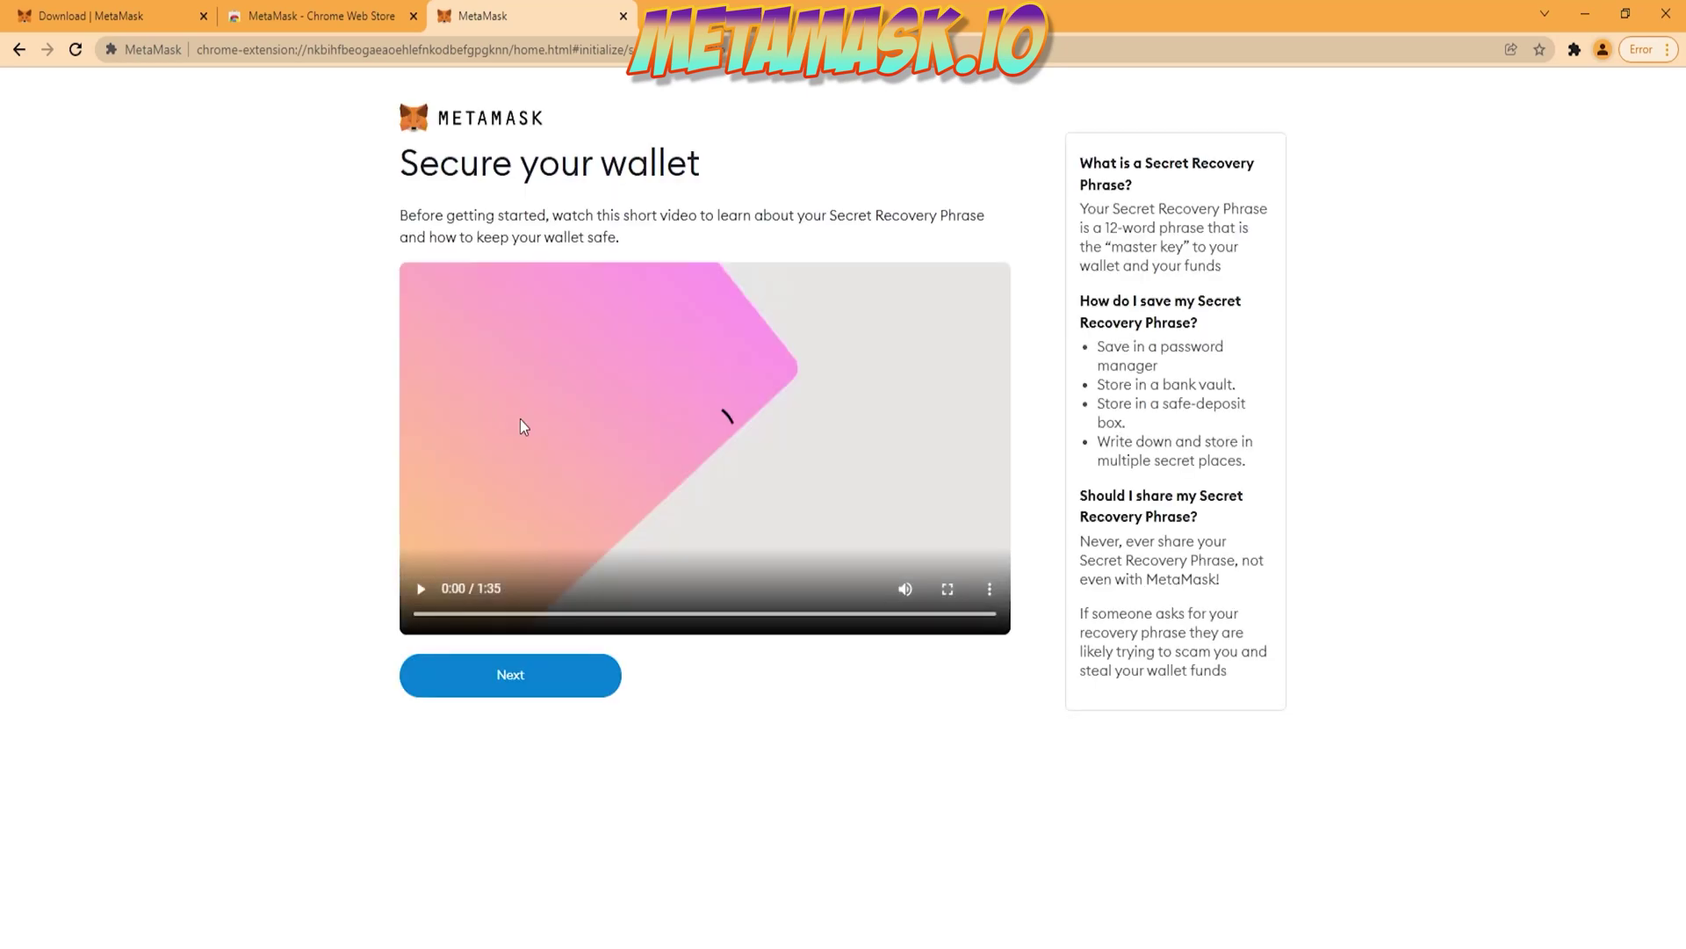
Step: Skip past the recovery-phrase video and reveal the Secret Recovery Phrase words
{"action": "left_click", "coordinate": [471, 692]}
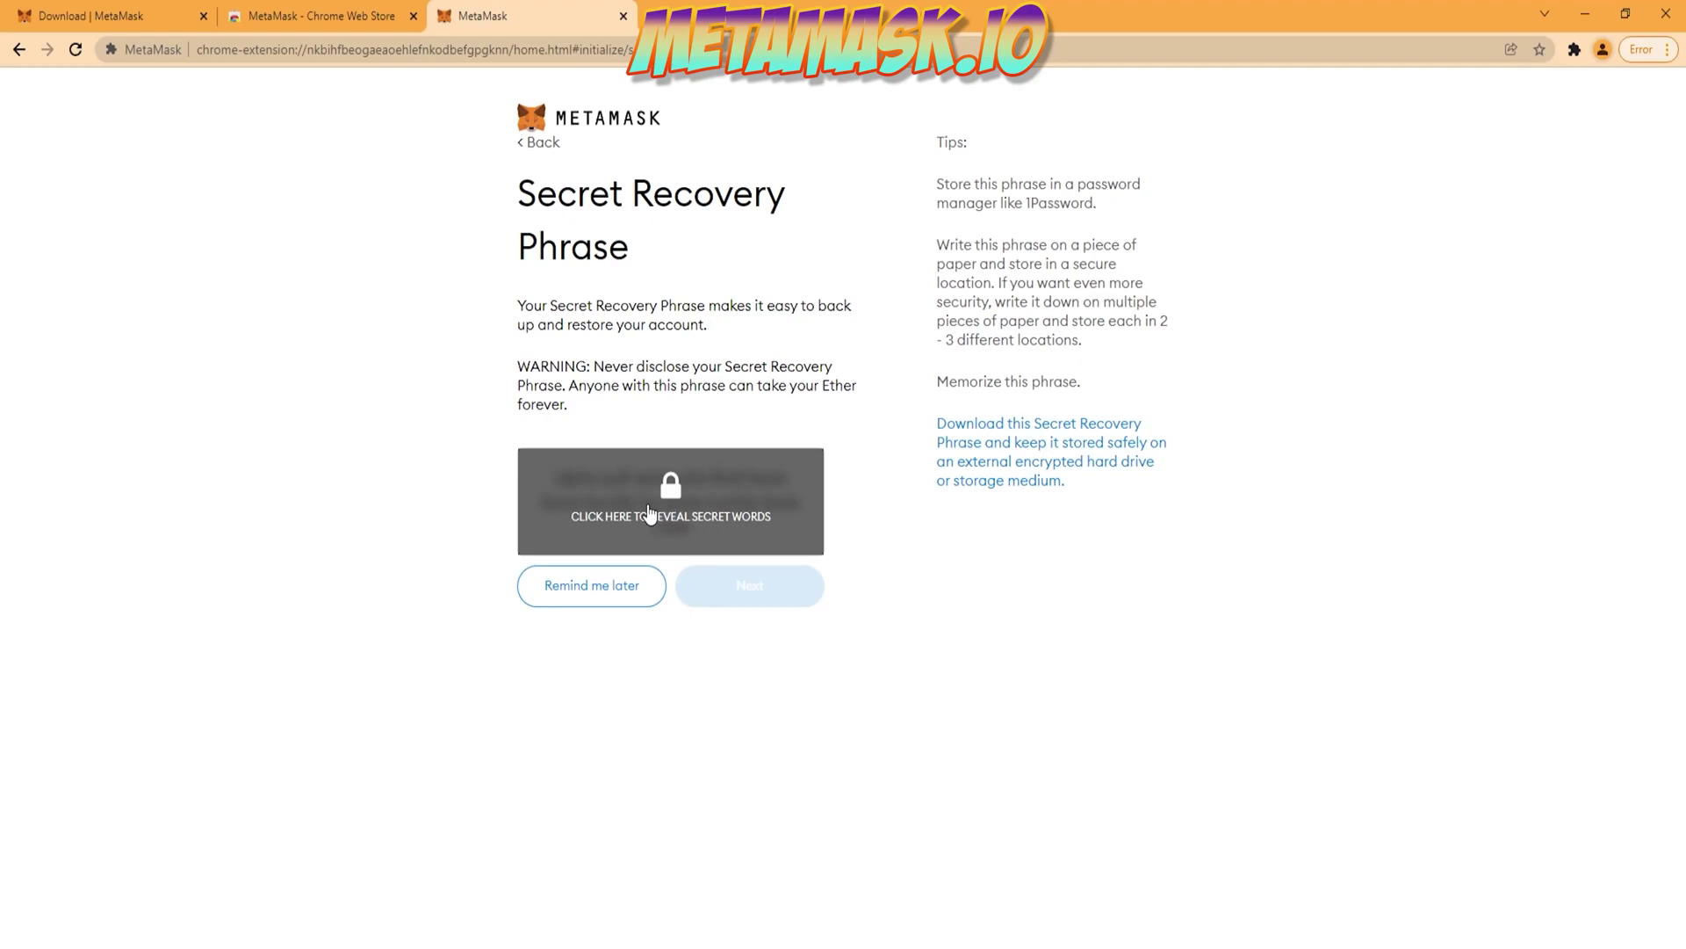
{"action": "left_click", "coordinate": [649, 514]}
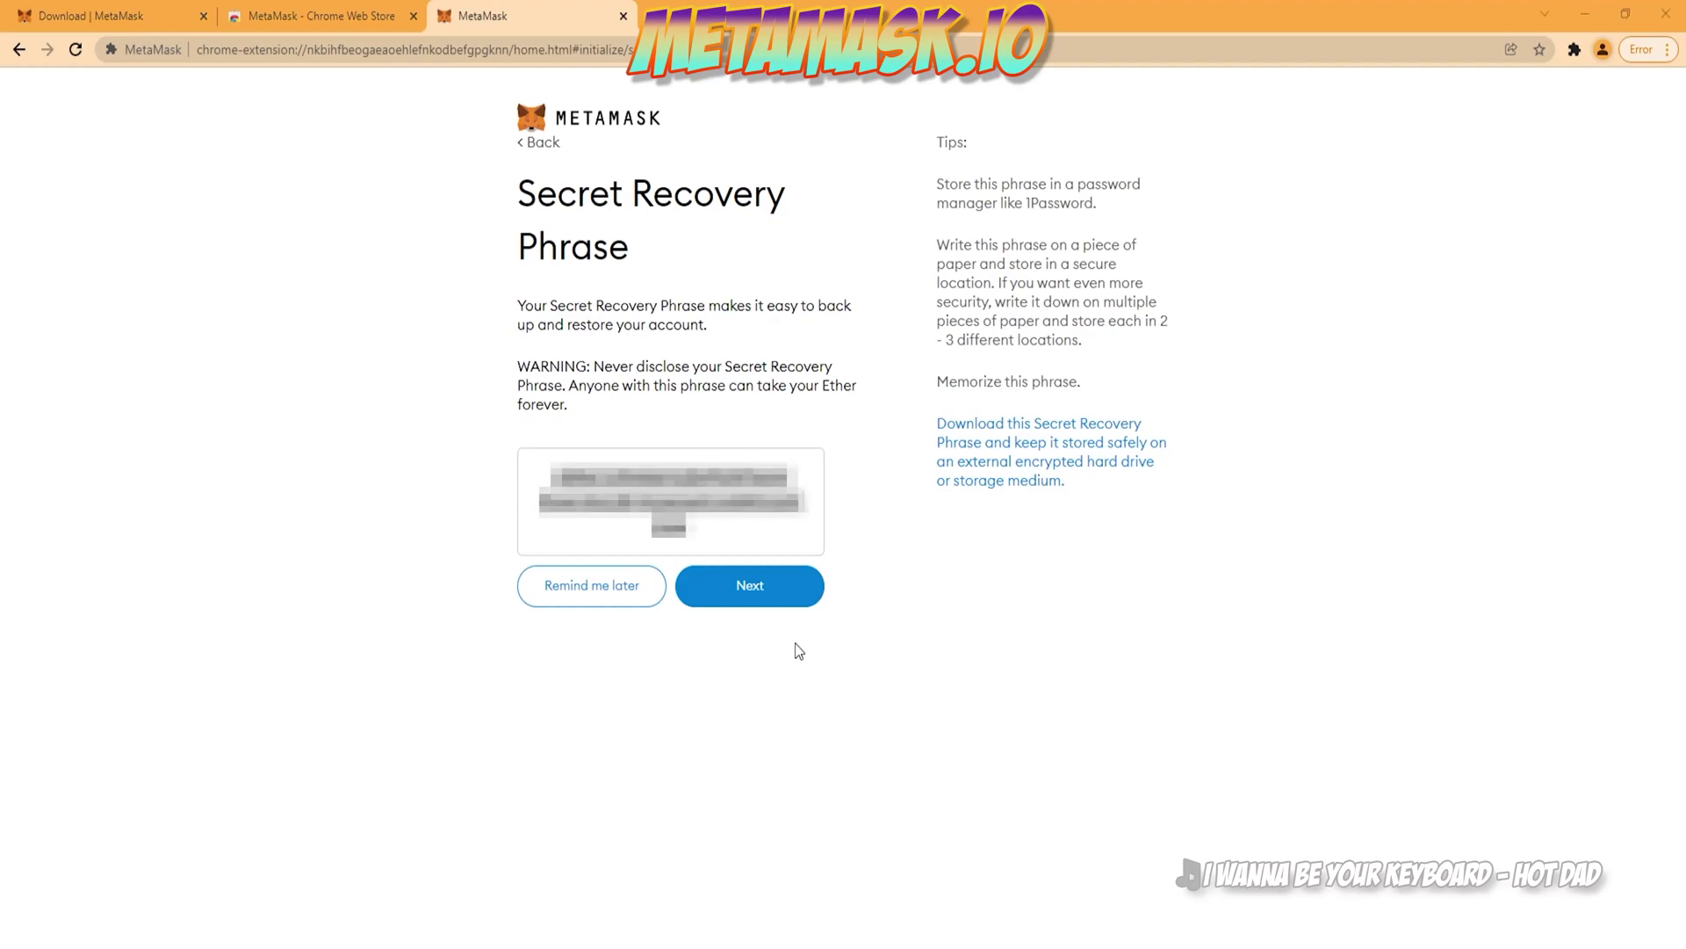
{"action": "left_click", "coordinate": [761, 594]}
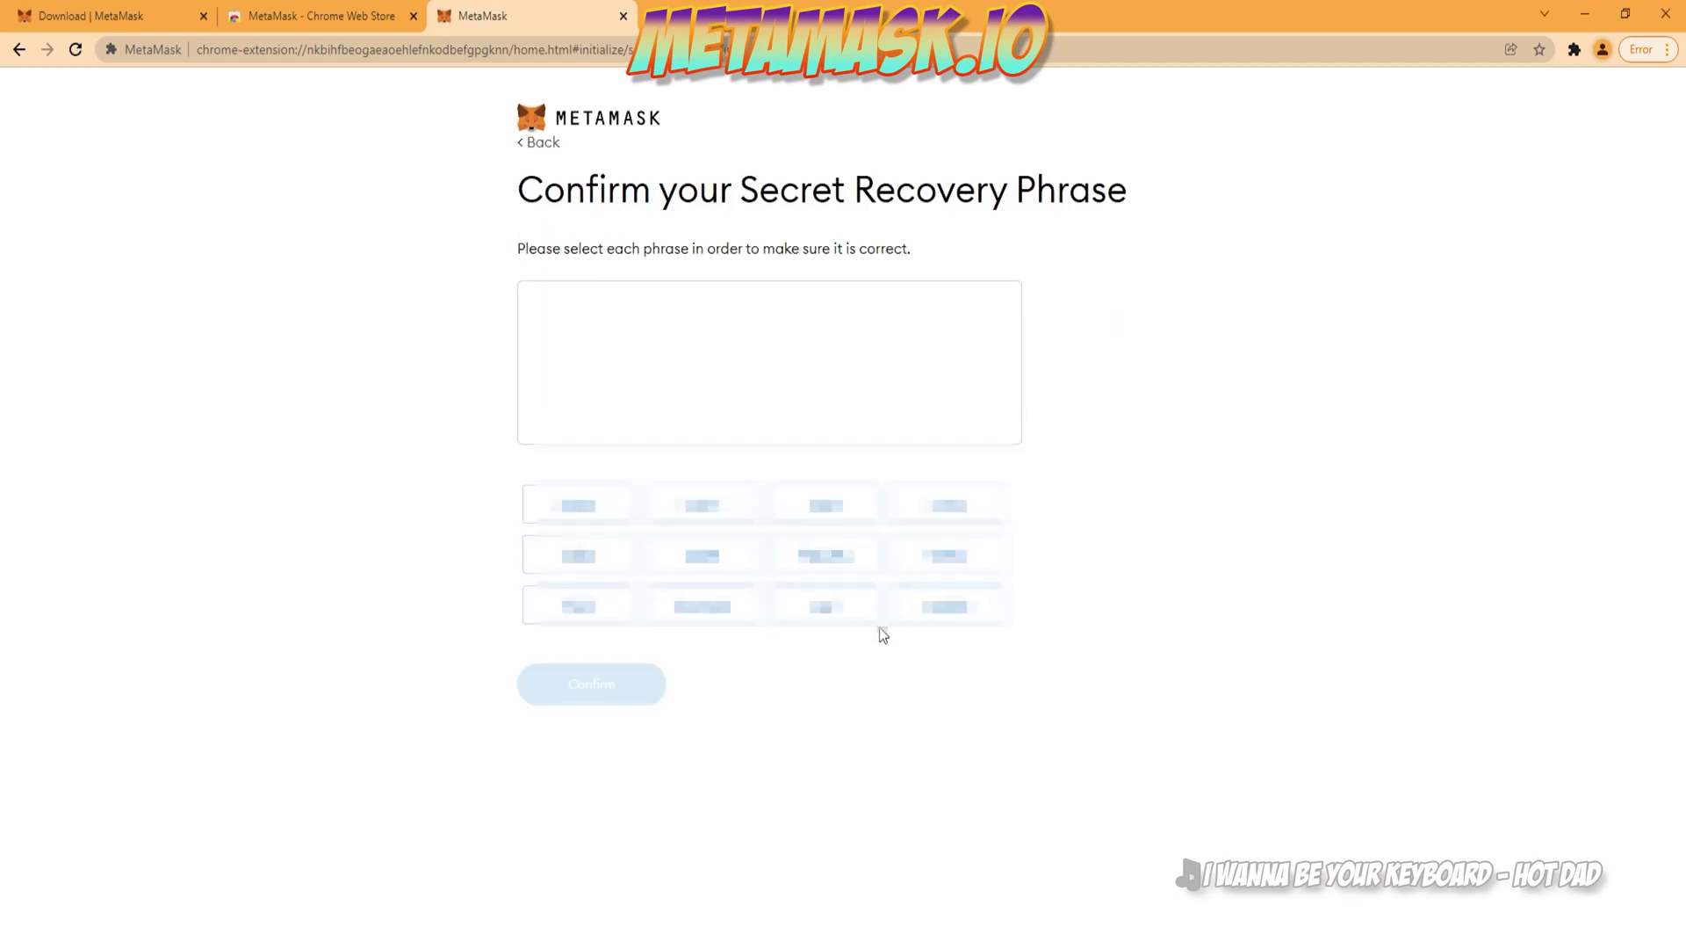
Step: Select the recovery words in order, confirm the phrase, and finish setup
{"action": "left_click", "coordinate": [567, 516]}
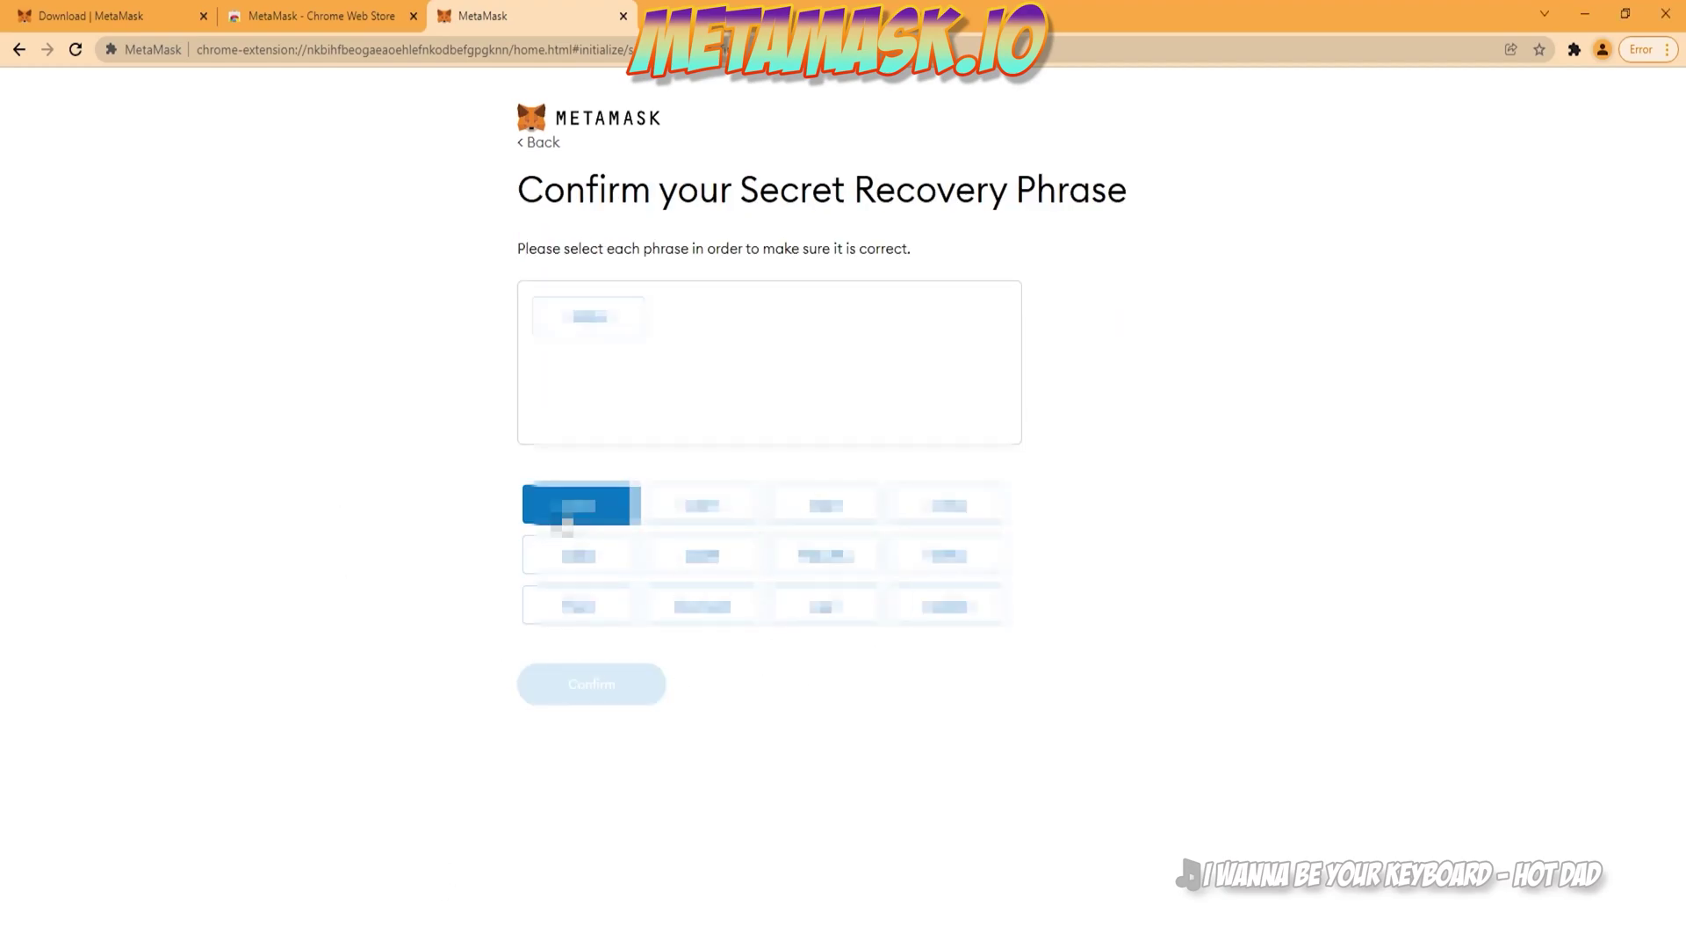
{"action": "left_click", "coordinate": [814, 619]}
{"action": "left_click", "coordinate": [734, 566]}
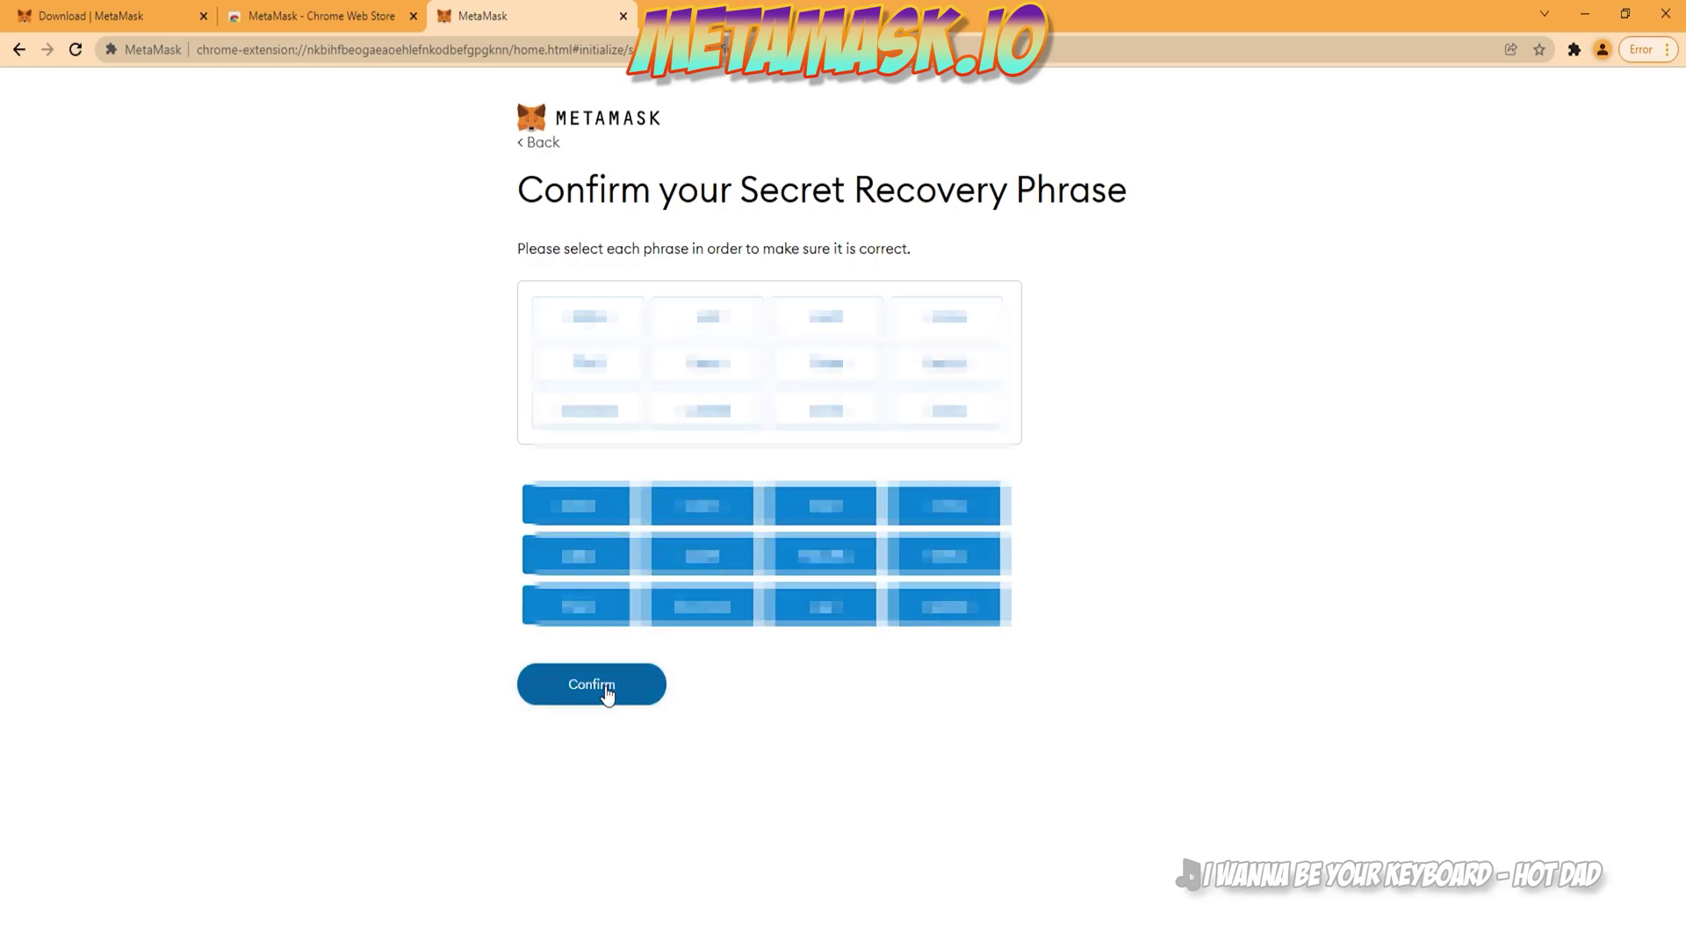
{"action": "left_click", "coordinate": [604, 691]}
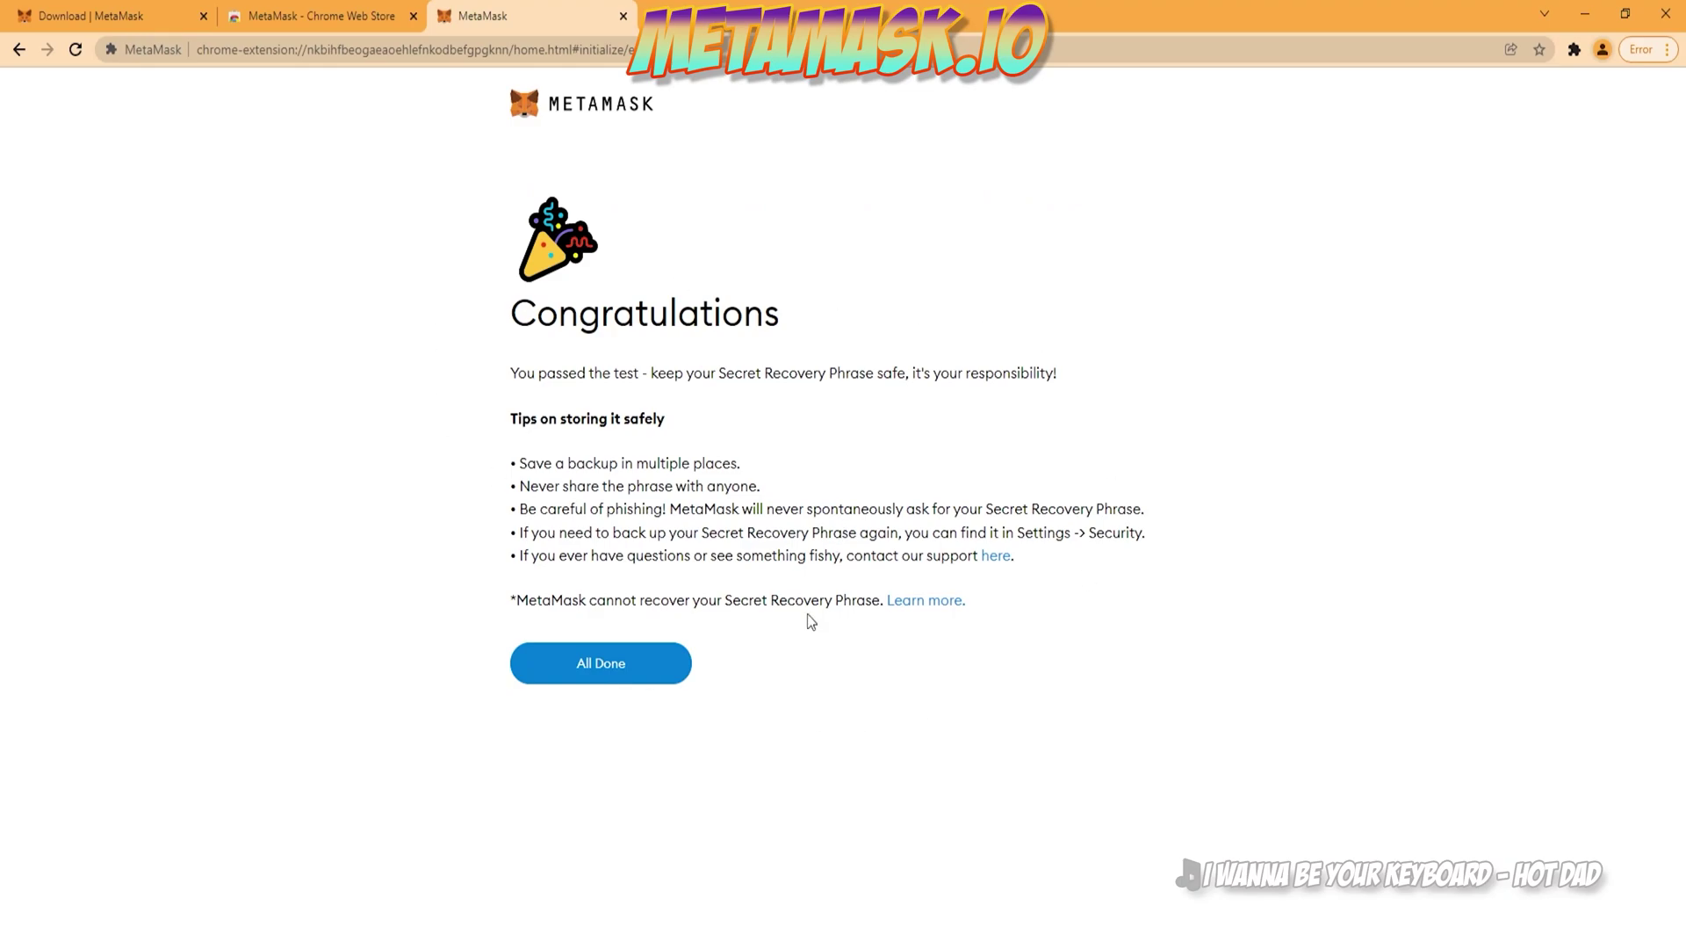
{"action": "left_click", "coordinate": [619, 685]}
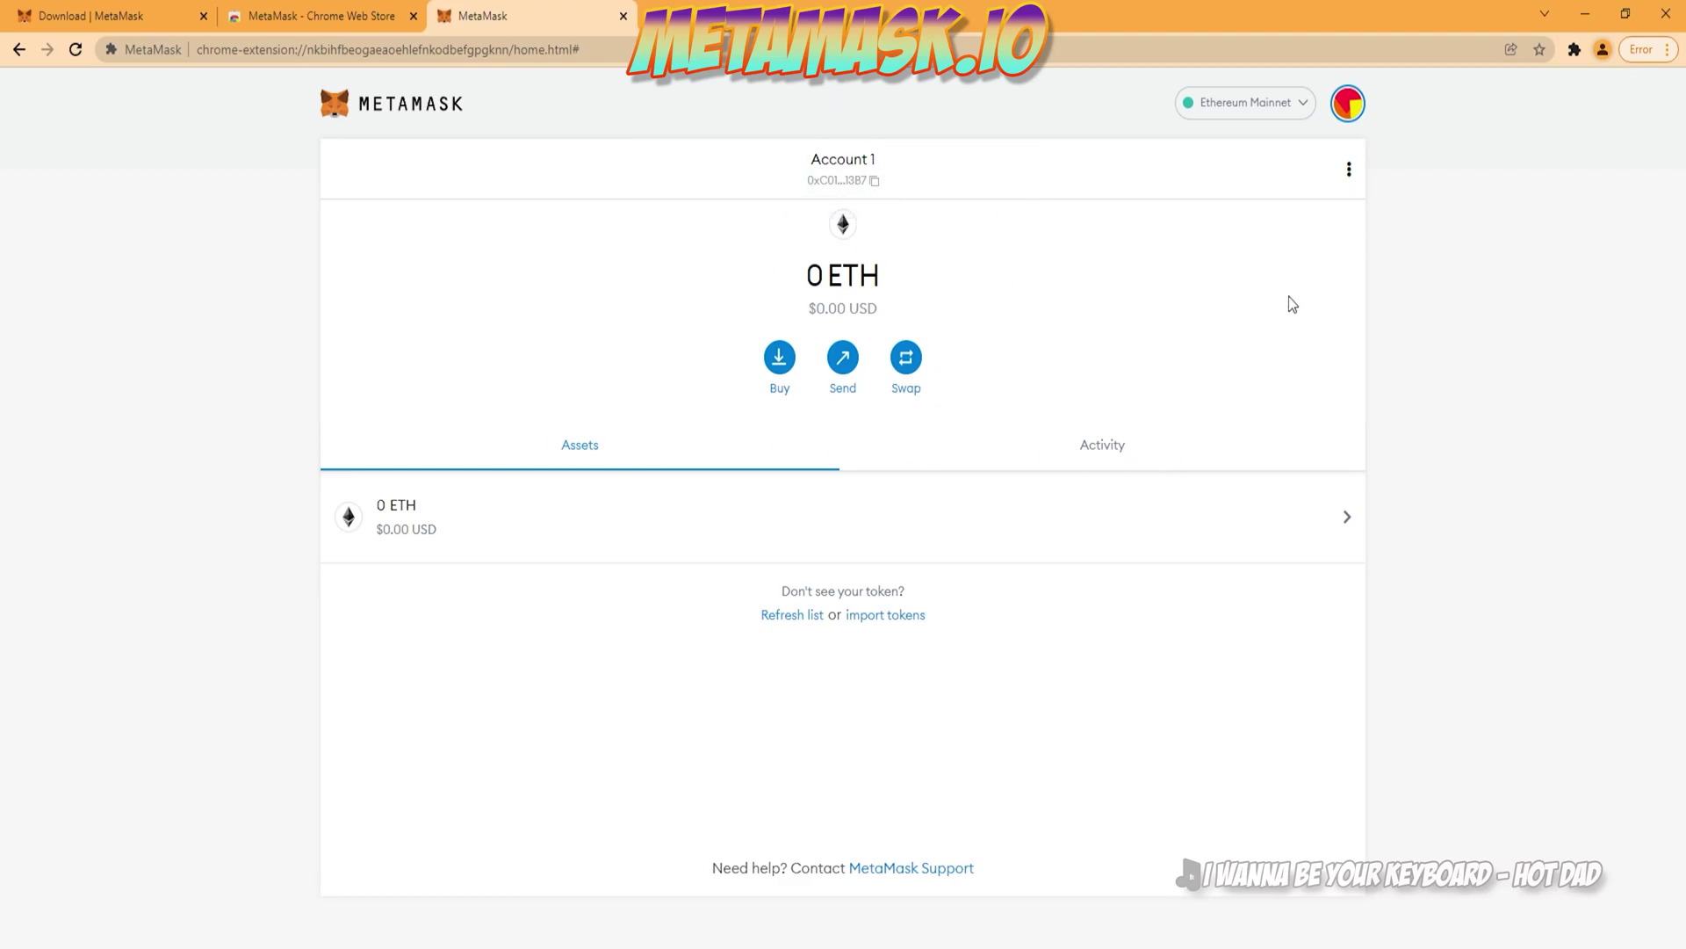
{"action": "left_click", "coordinate": [1263, 107]}
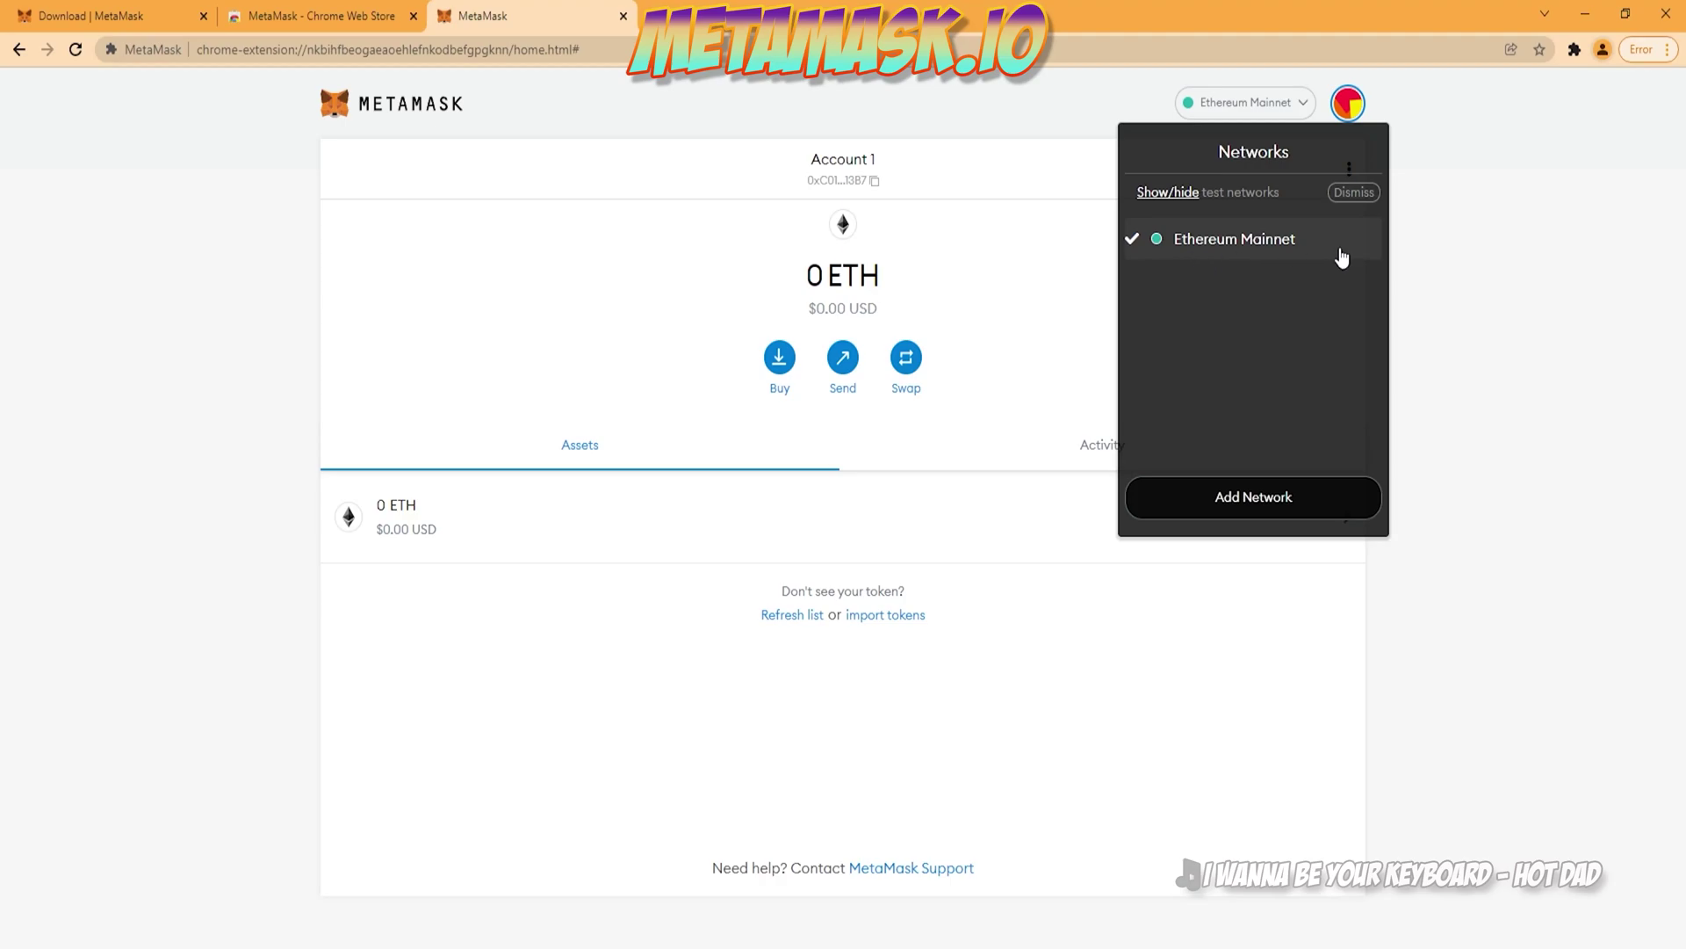
{"action": "left_click", "coordinate": [1227, 496]}
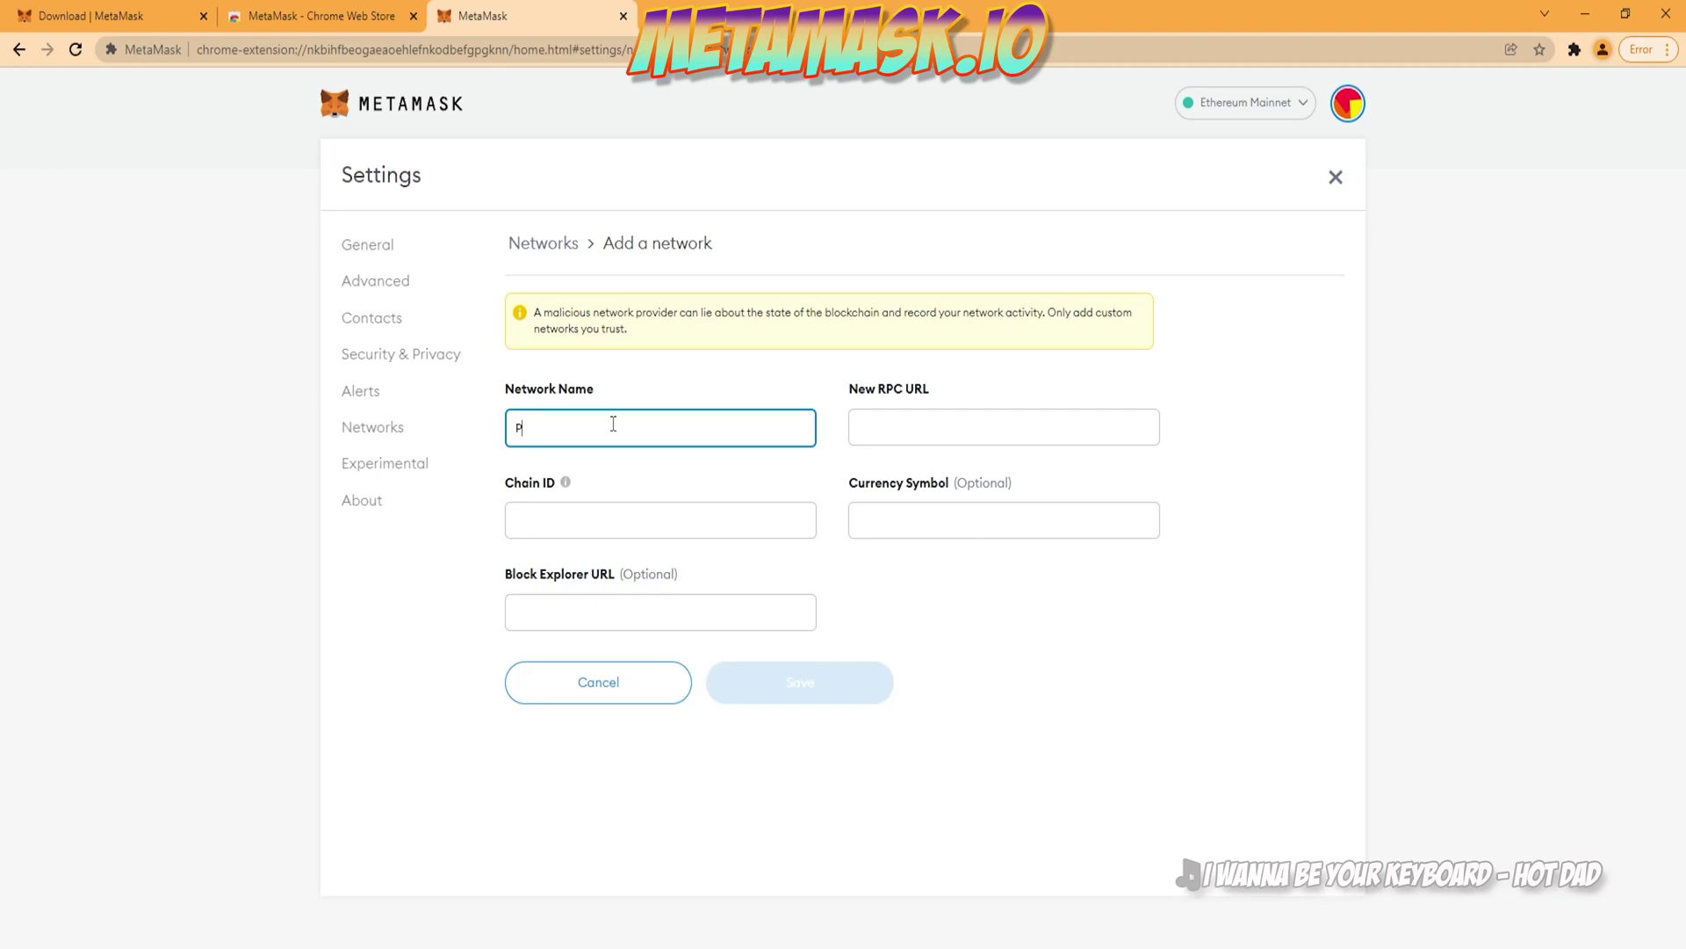
{"action": "type", "text": "Polygon Mainnet"}
{"action": "key", "text": "Tab"}
{"action": "type", "text": "ht"}
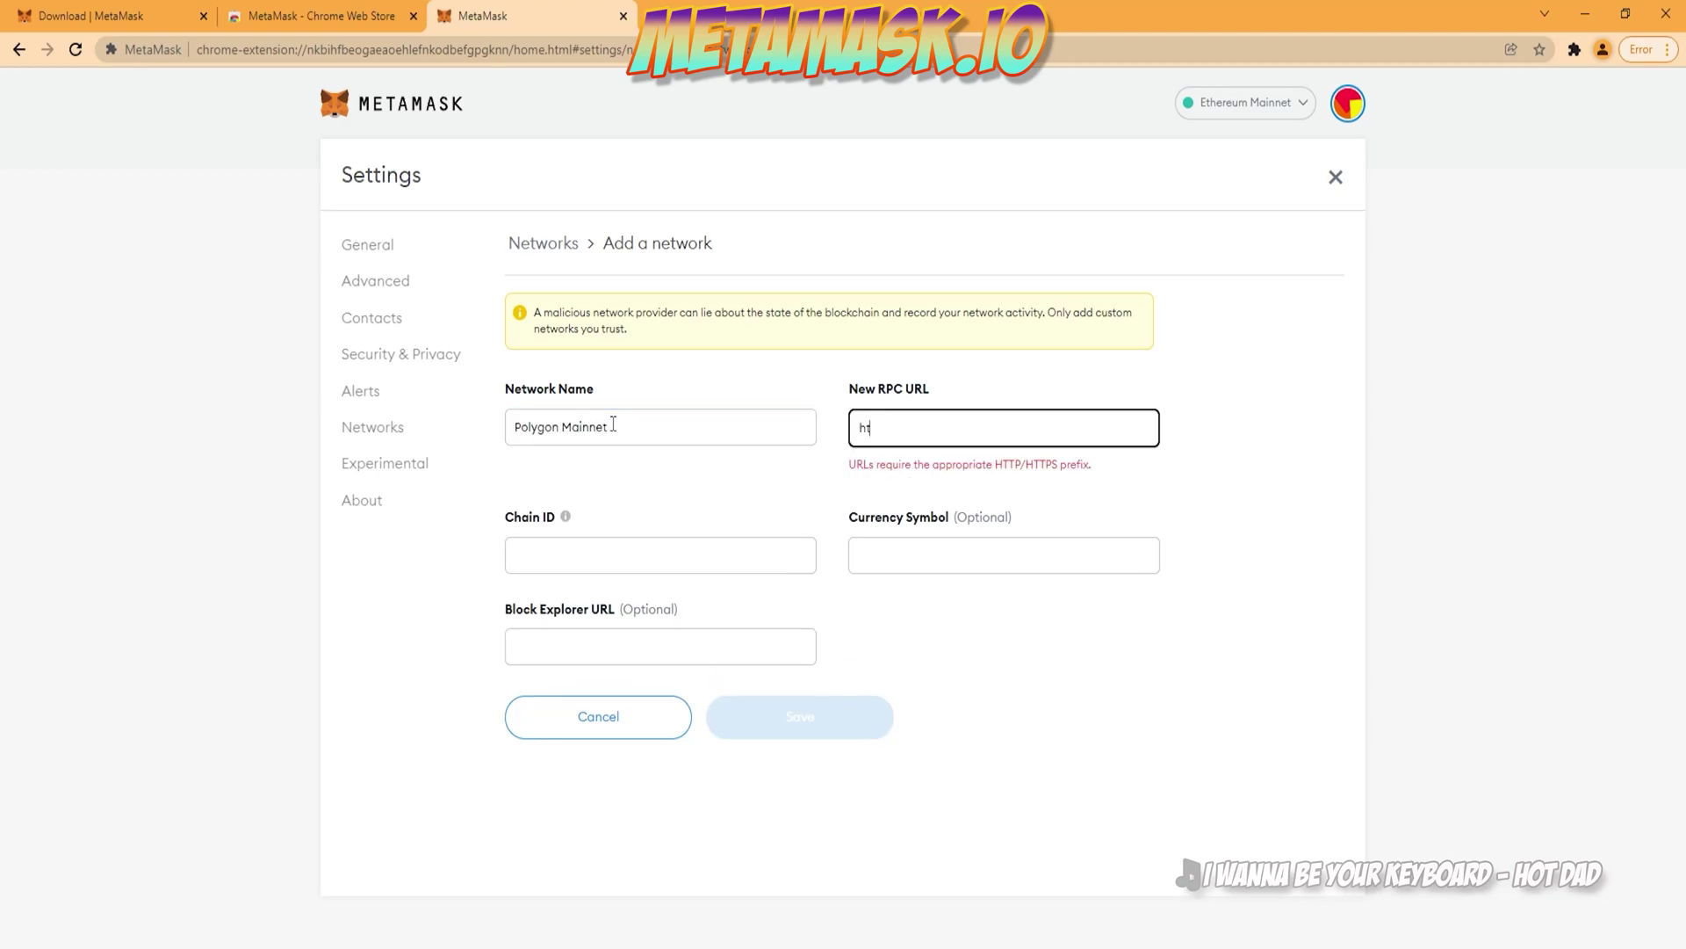
{"action": "type", "text": "tps://poly"}
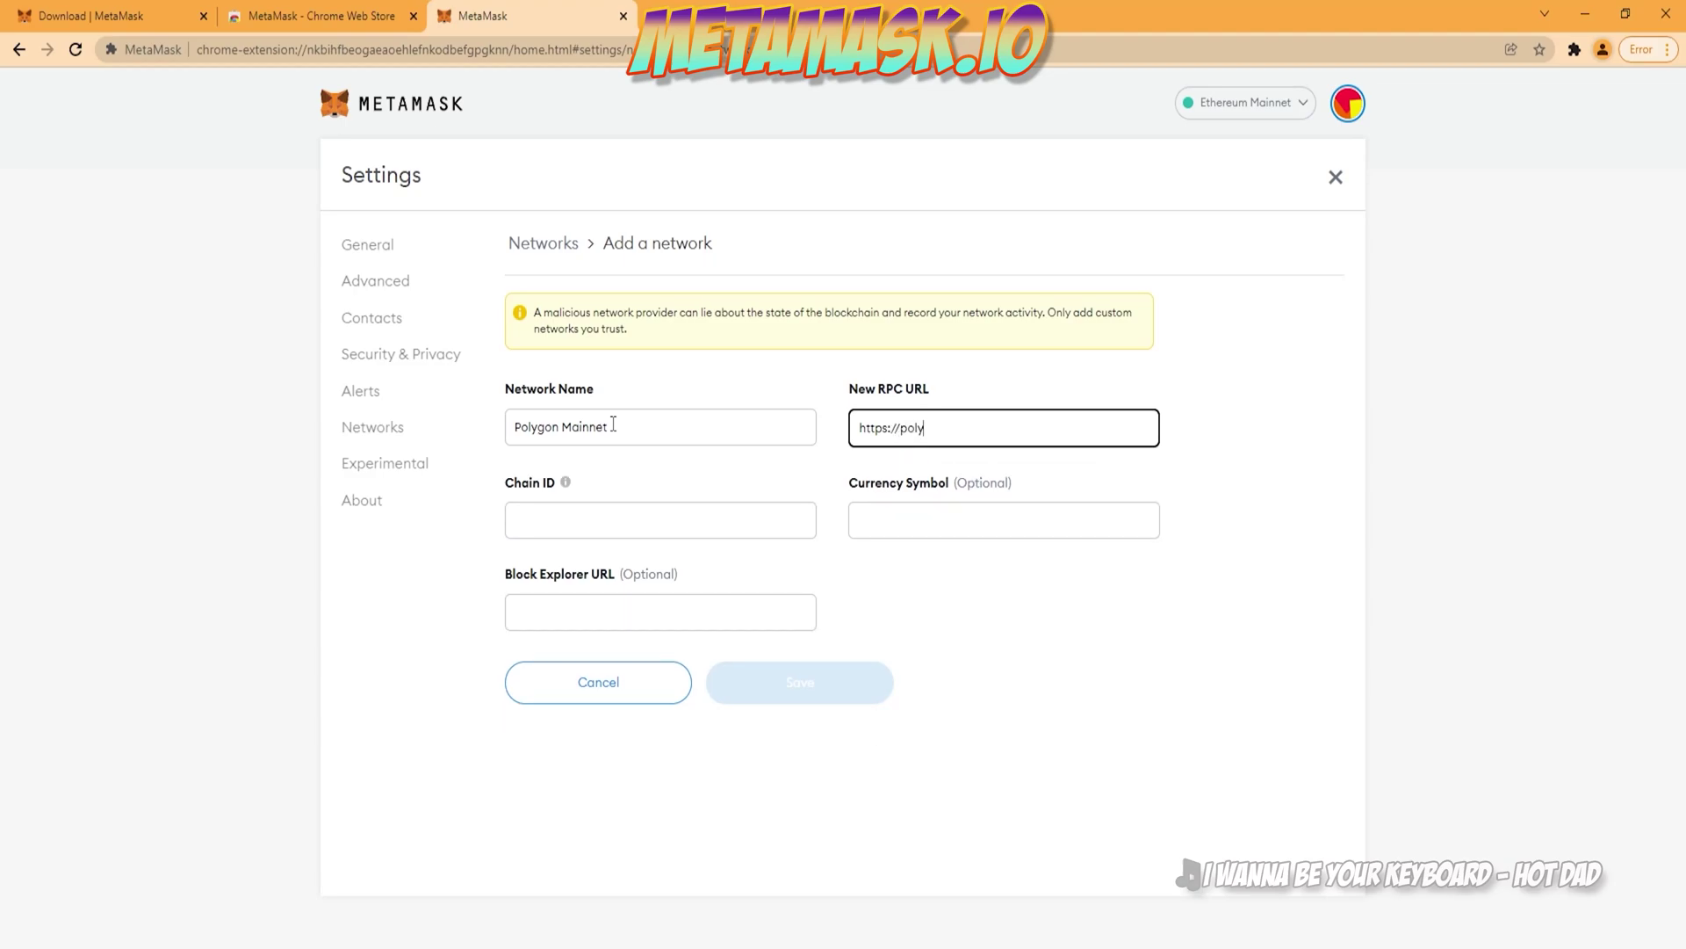
{"action": "type", "text": "gon-rpc.com"}
{"action": "key", "text": "Tab"}
{"action": "key", "text": "Tab"}
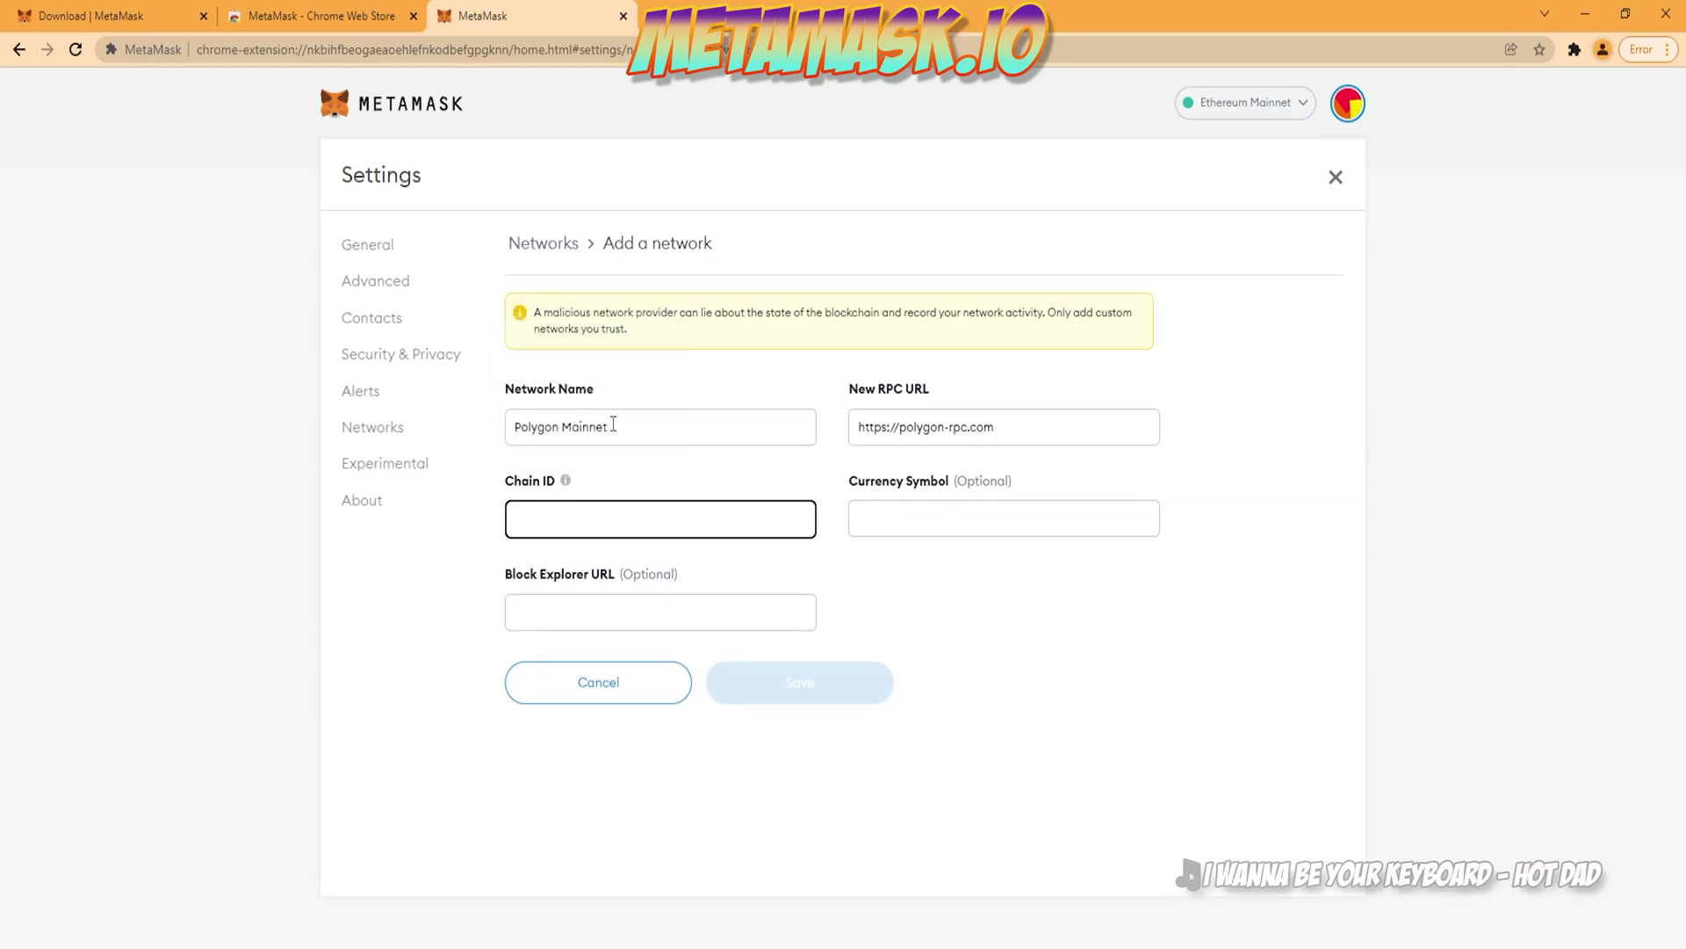
{"action": "type", "text": "137"}
{"action": "key", "text": "Tab"}
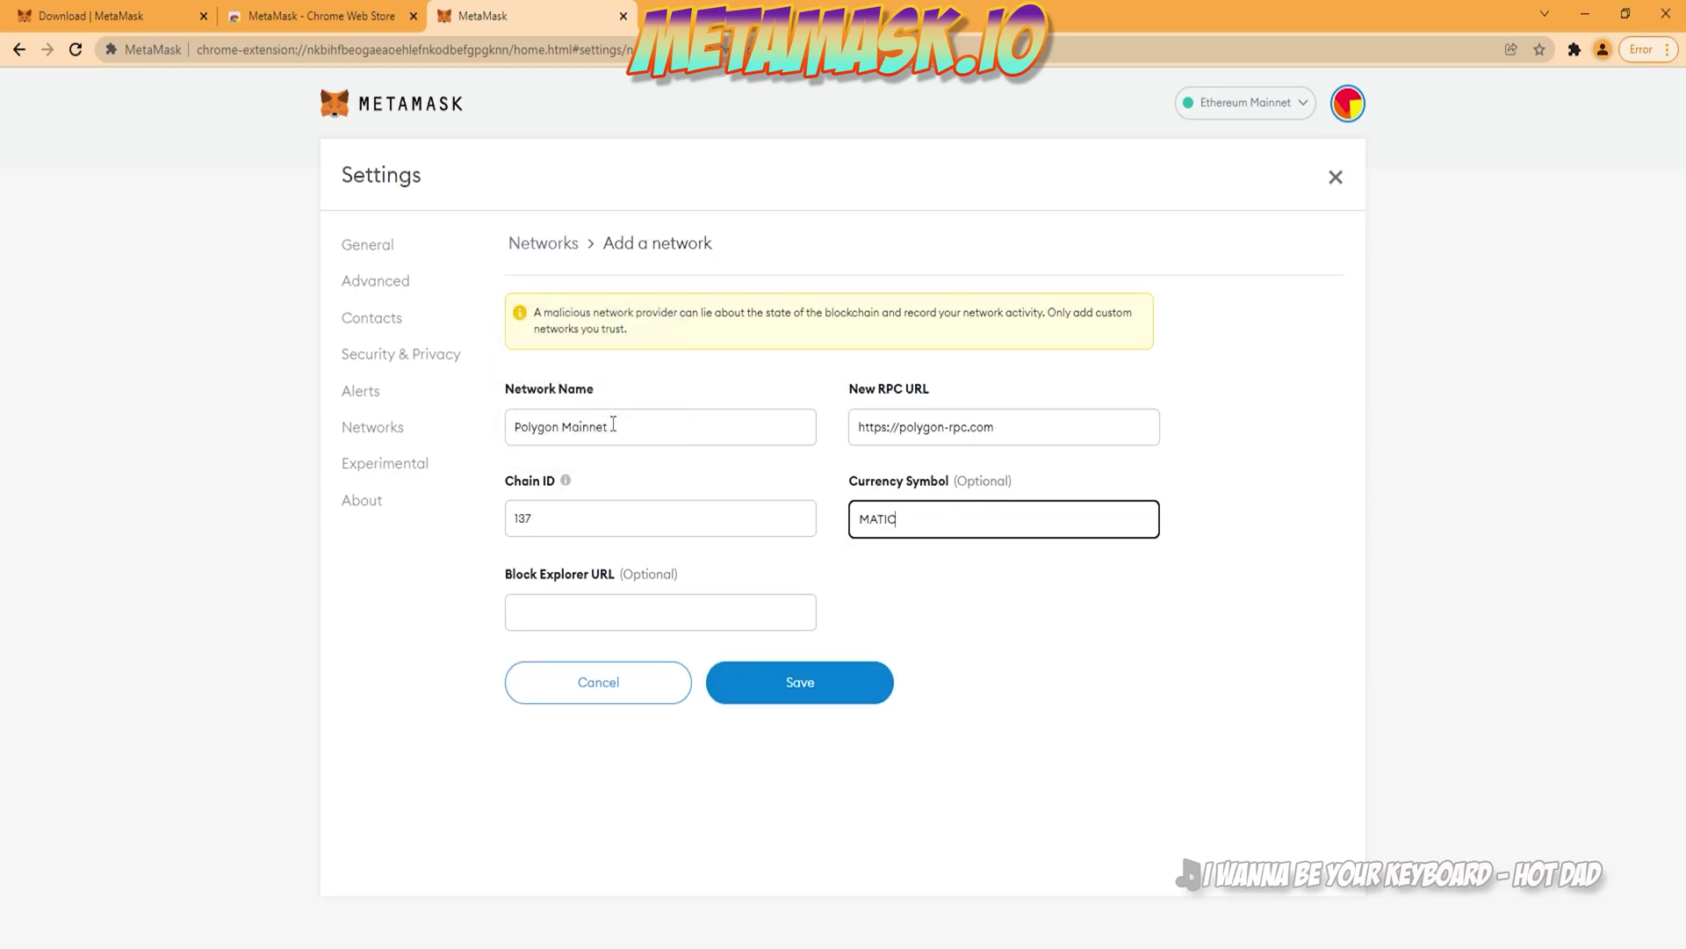
{"action": "key", "text": "Tab"}
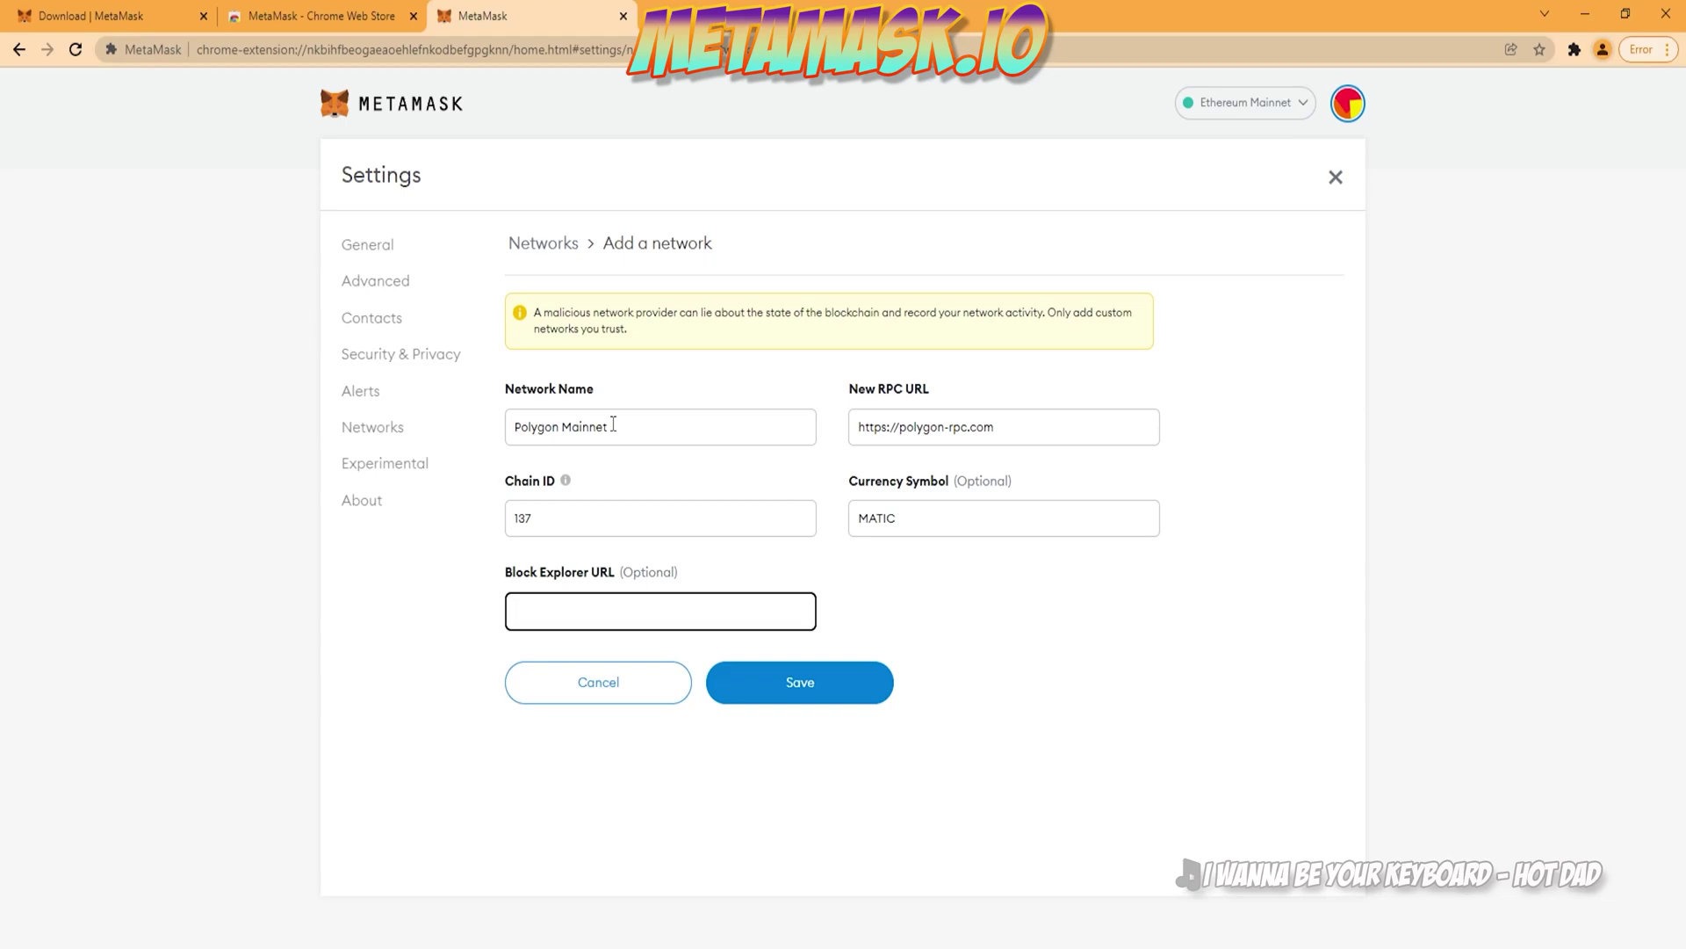
{"action": "type", "text": "https://"}
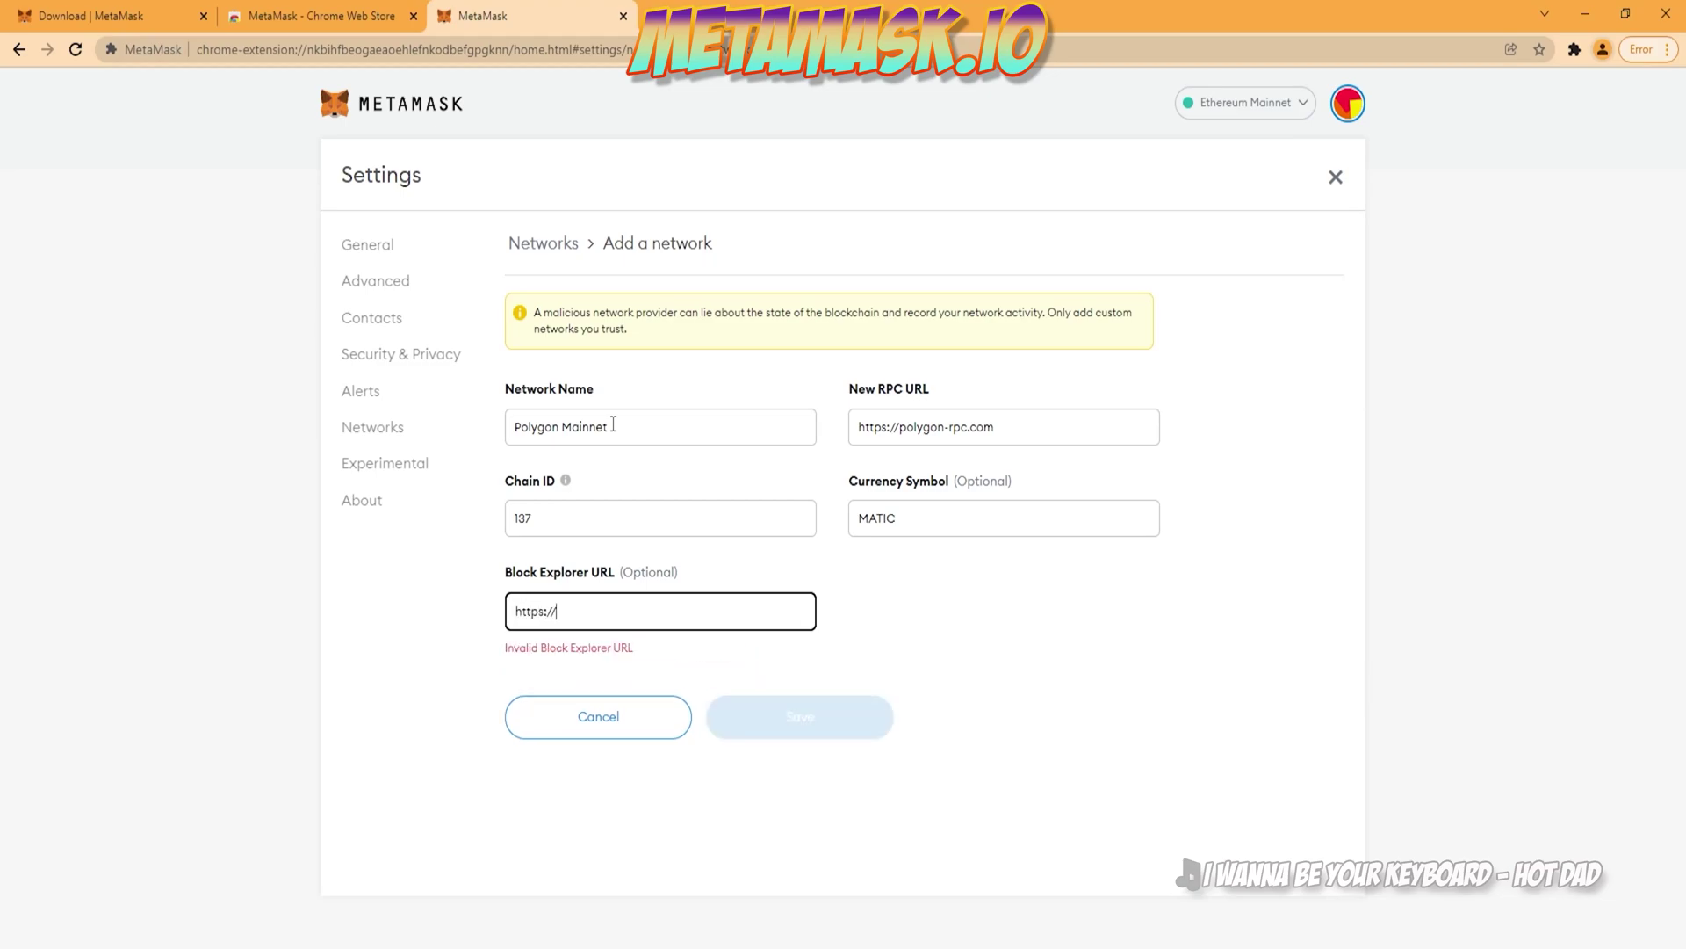
{"action": "type", "text": "polygon"}
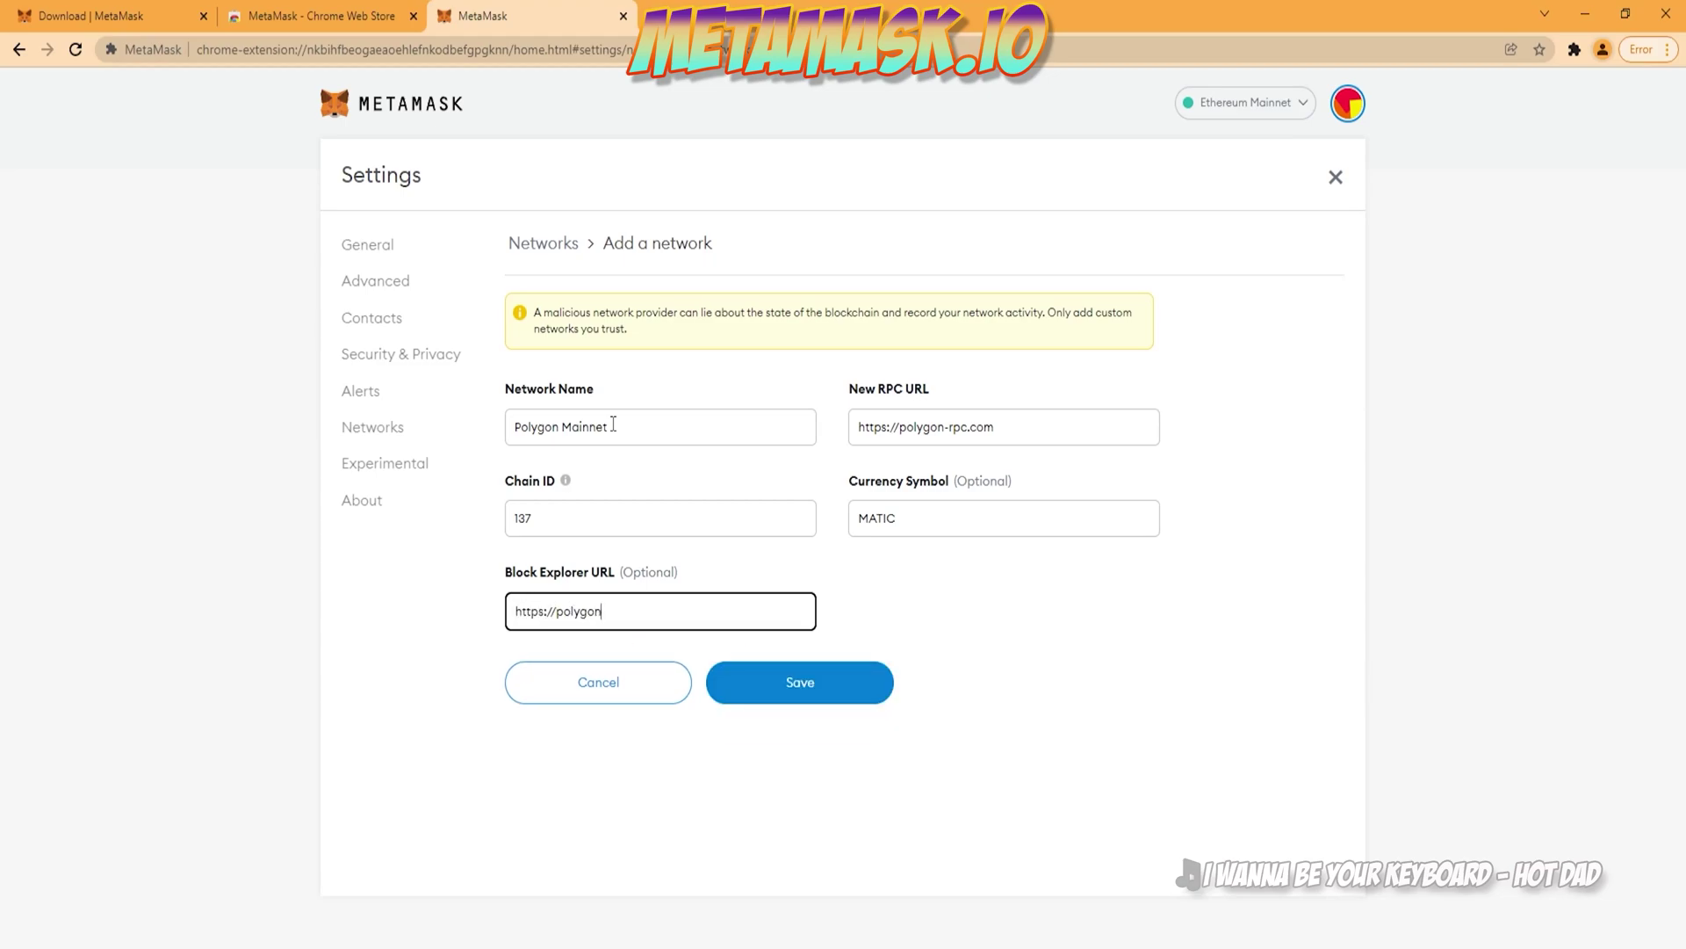
{"action": "type", "text": "scan.com"}
{"action": "left_click", "coordinate": [810, 682]}
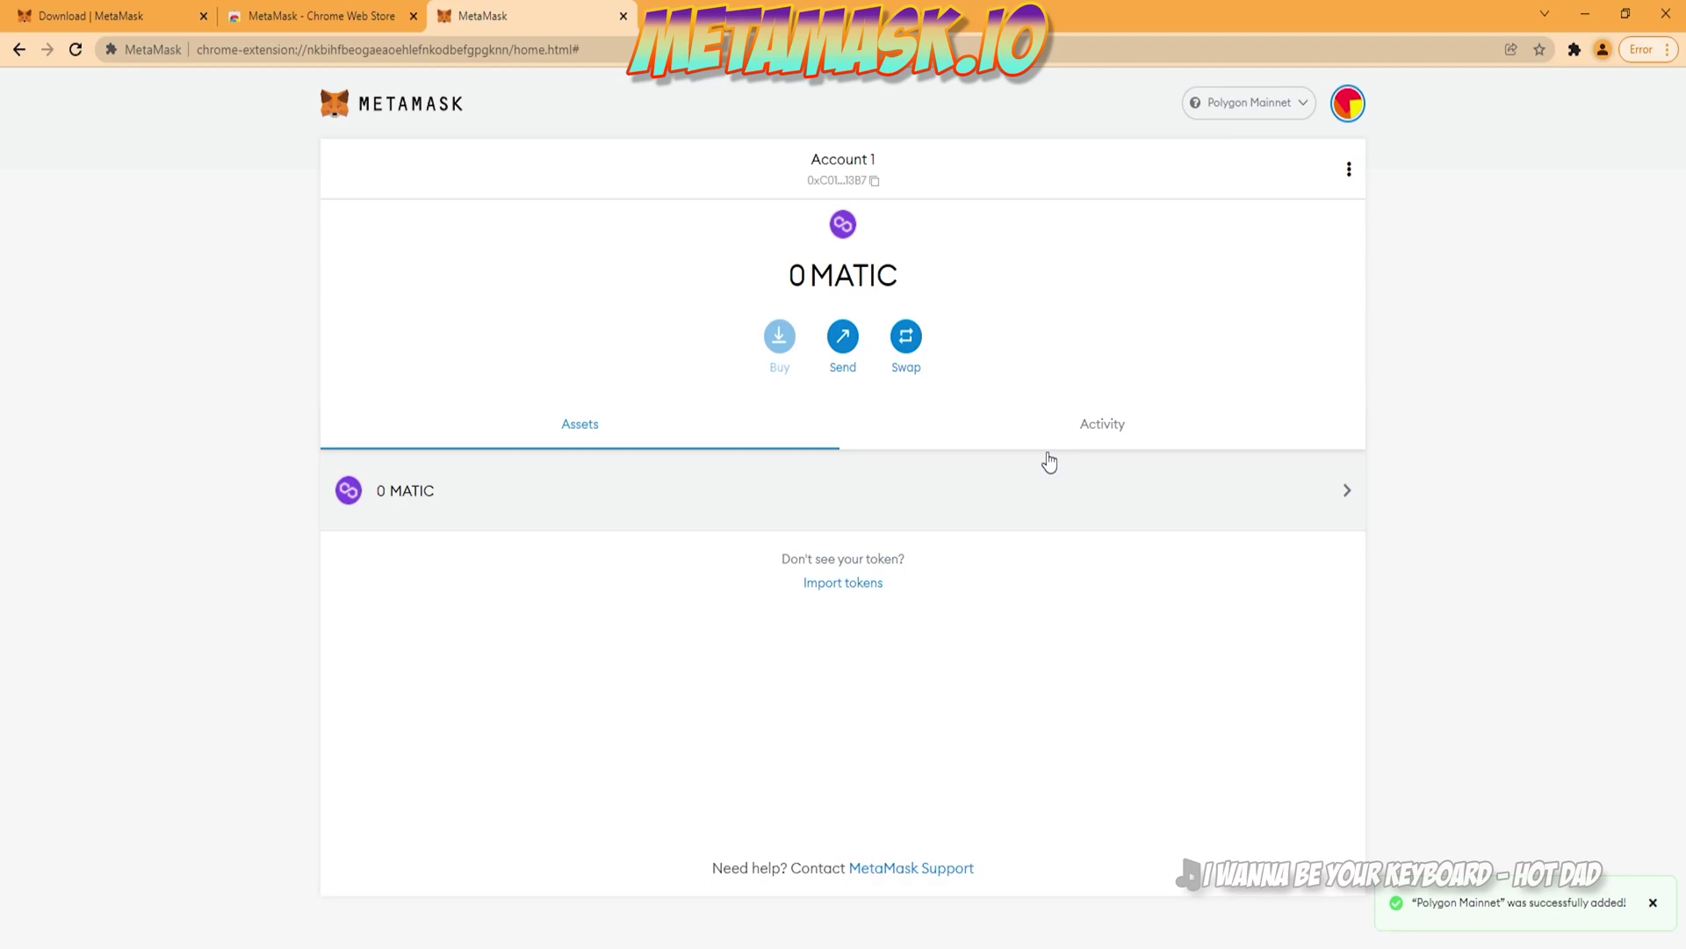
{"action": "left_click", "coordinate": [1261, 107]}
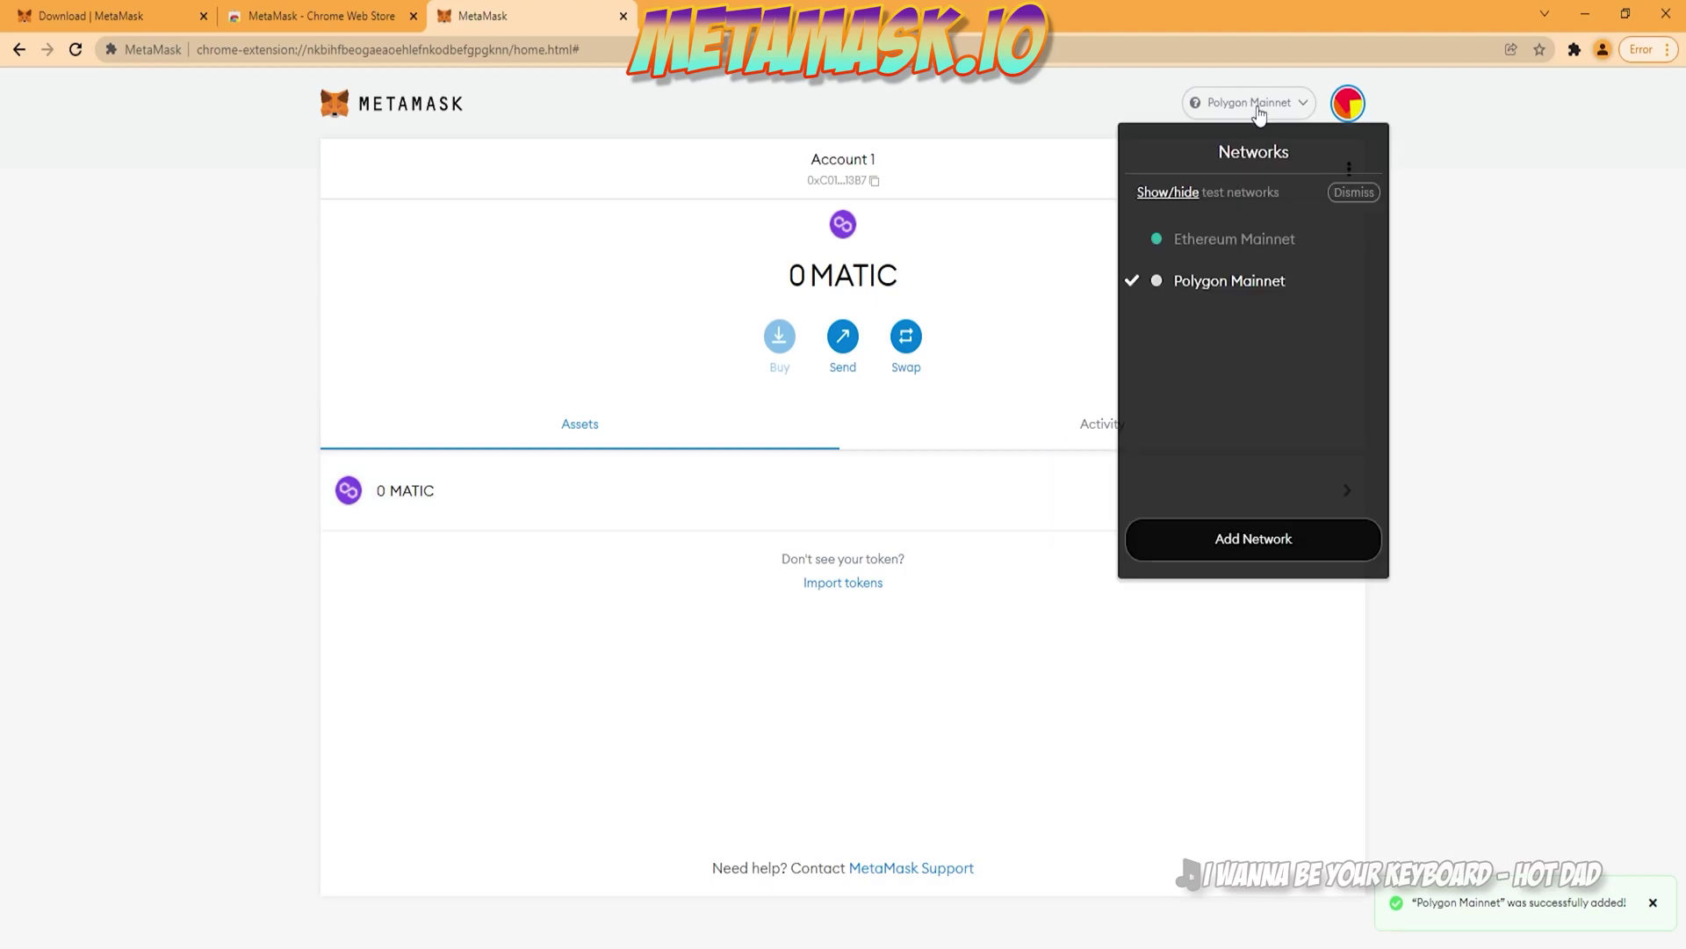
{"action": "left_click", "coordinate": [1195, 246]}
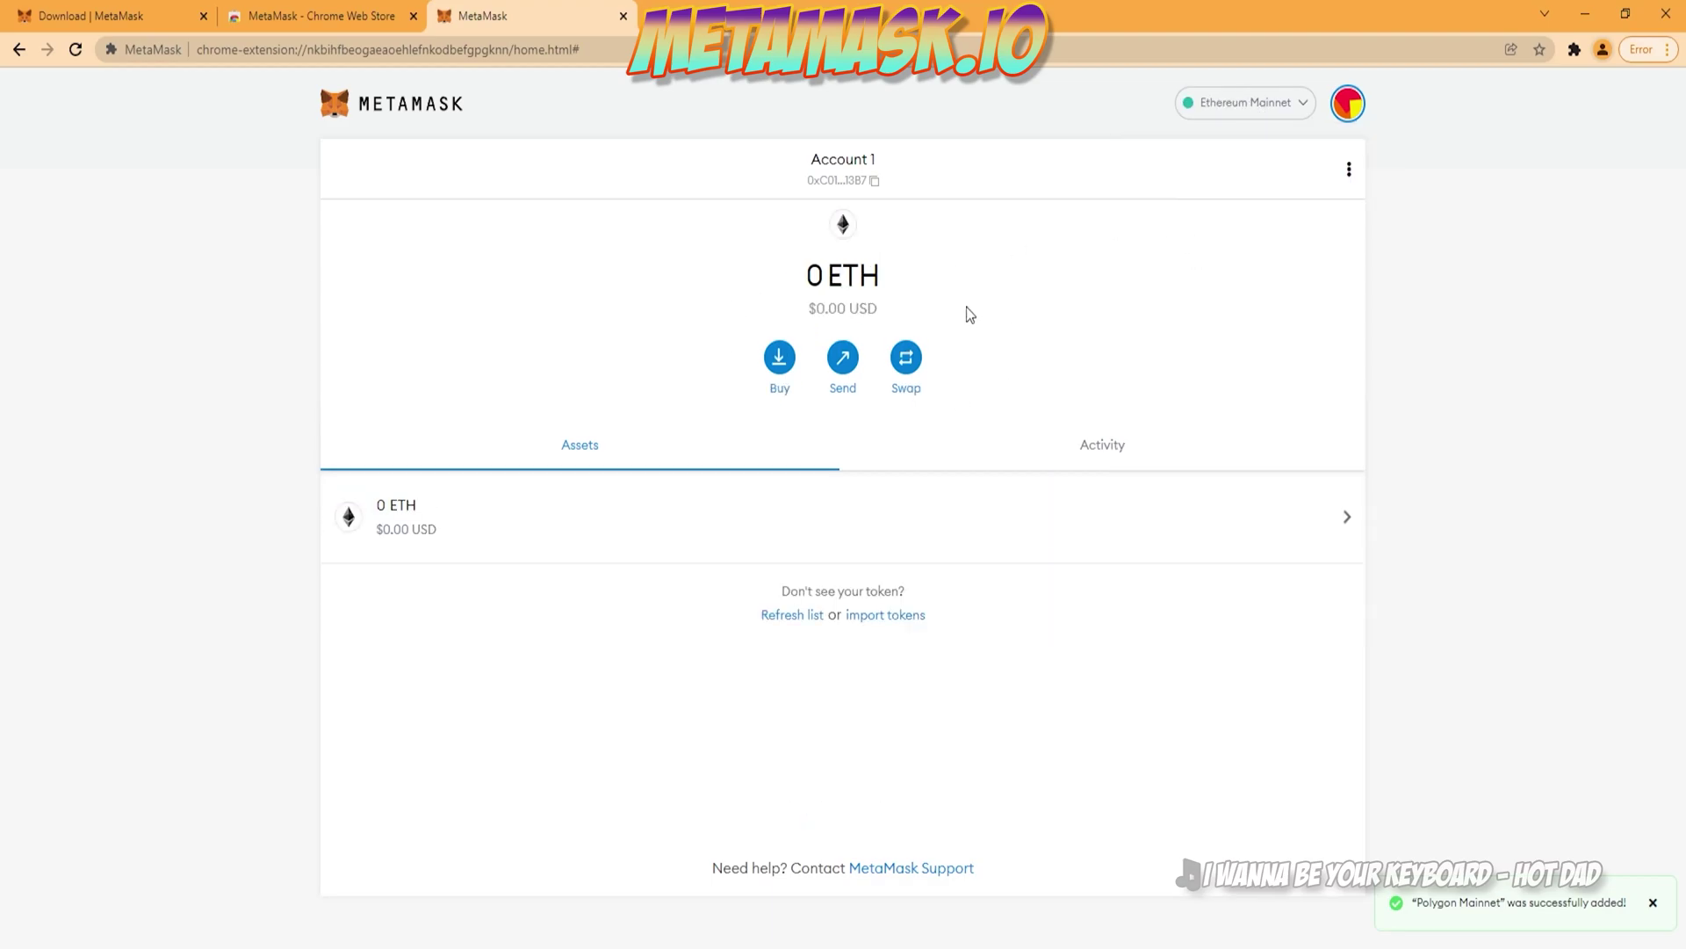
{"action": "left_click", "coordinate": [1246, 103]}
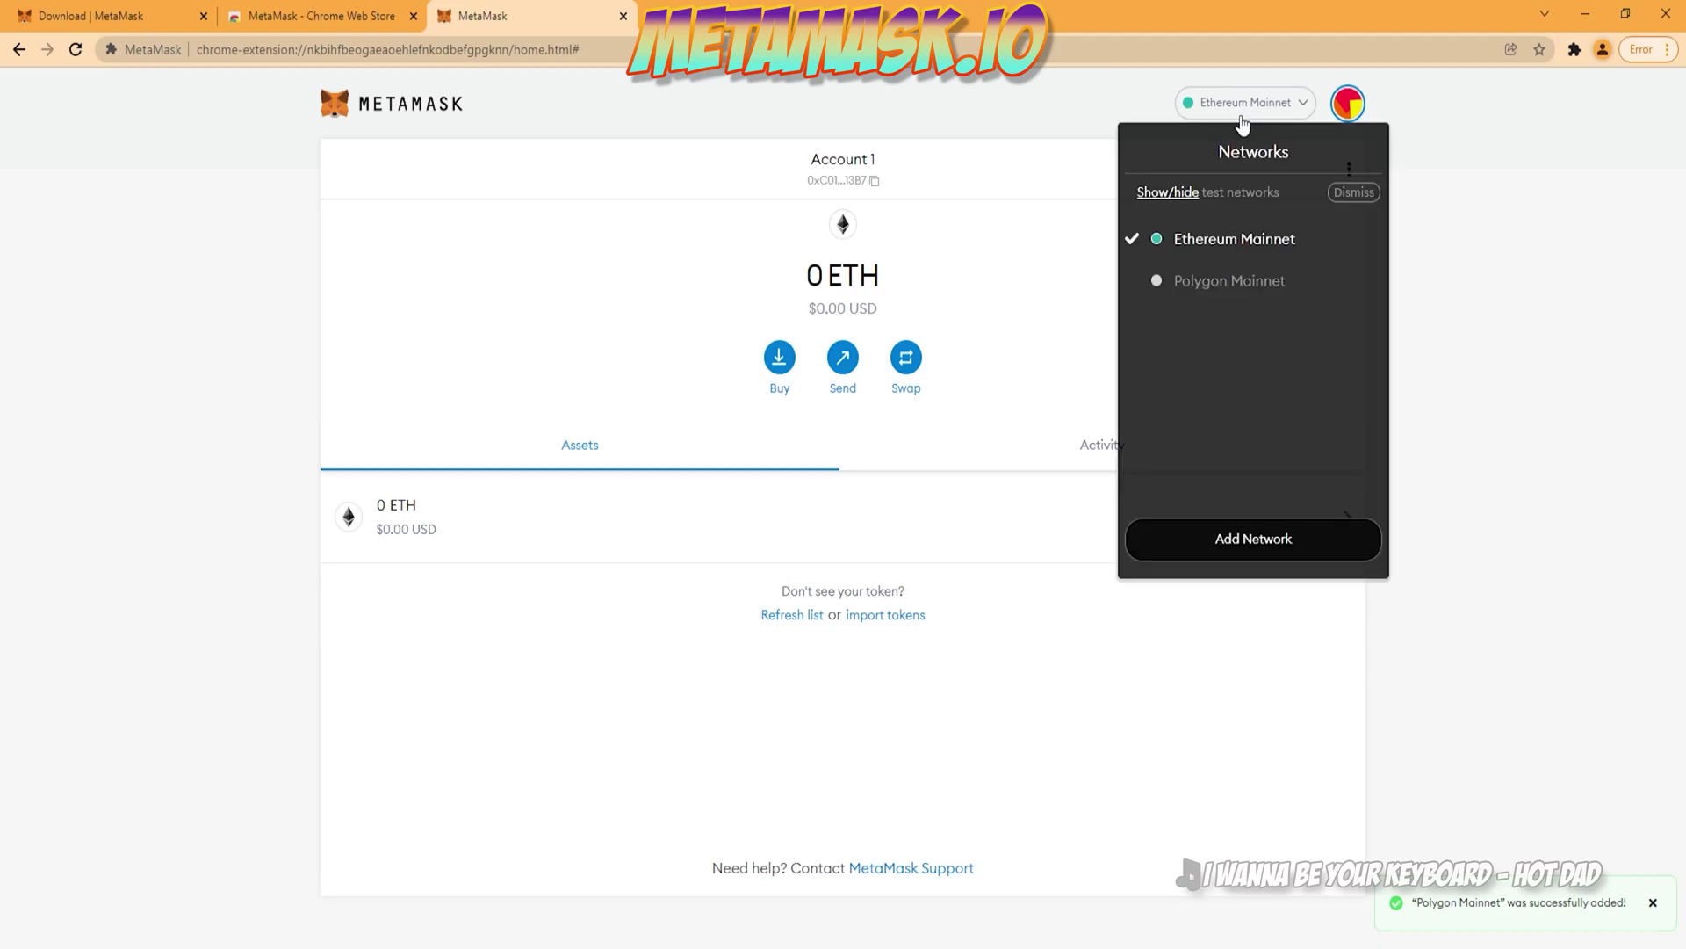
{"action": "left_click", "coordinate": [1226, 295]}
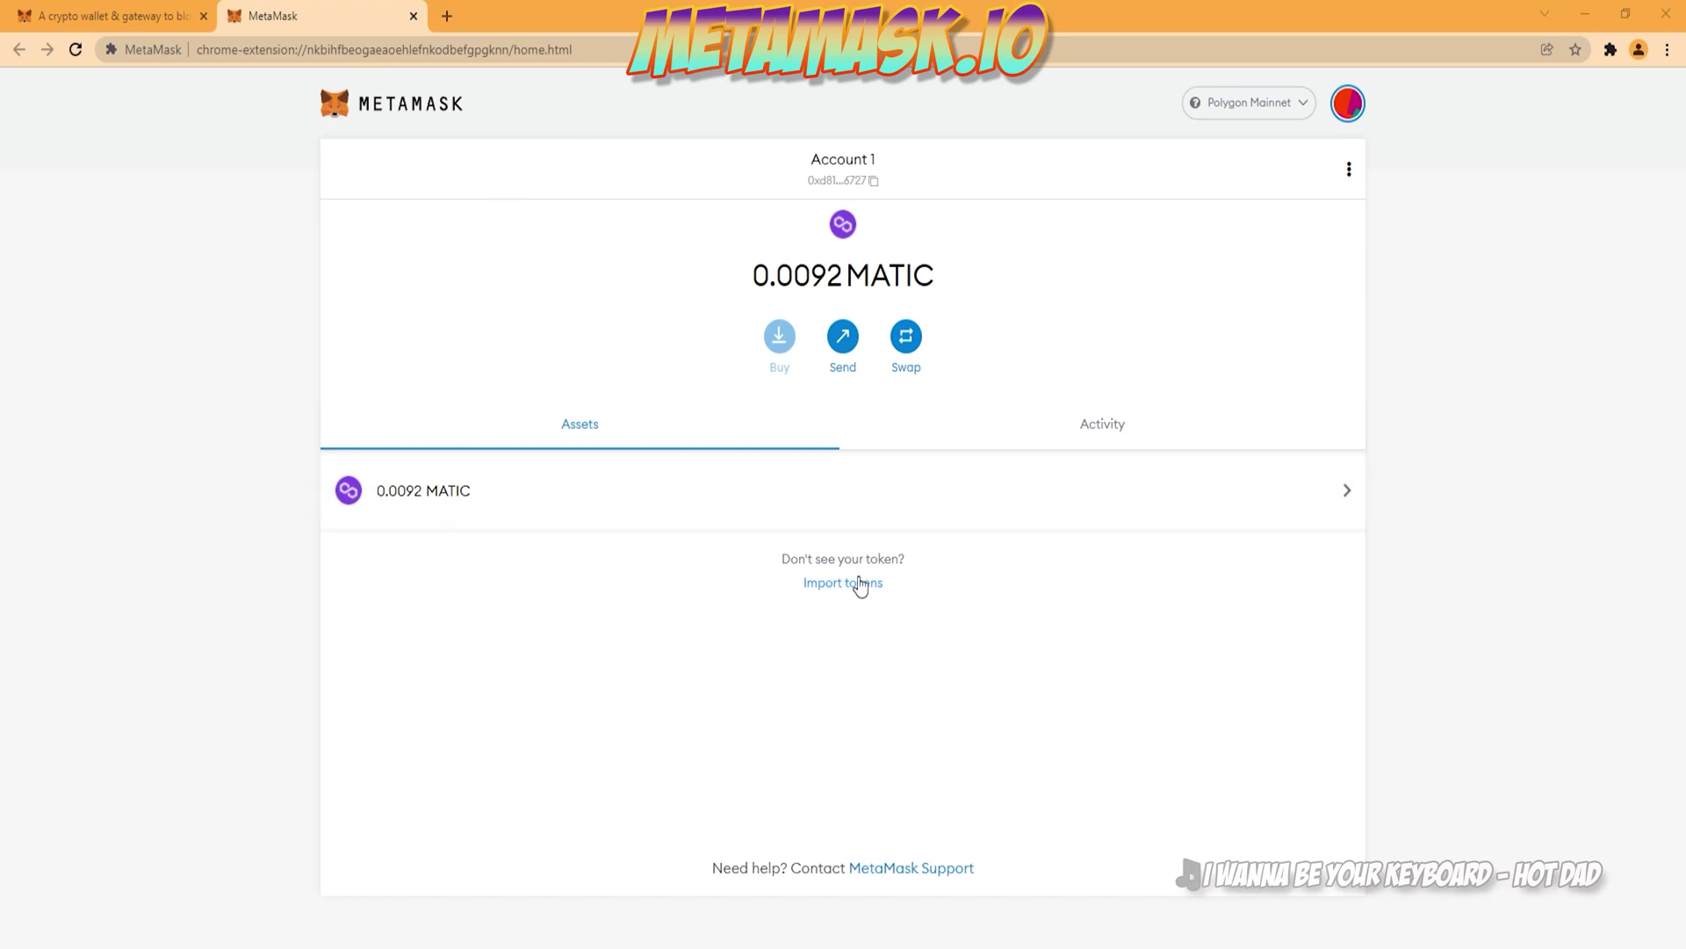
Step: Open polygonscan.com in a new tab
{"action": "left_click", "coordinate": [439, 19]}
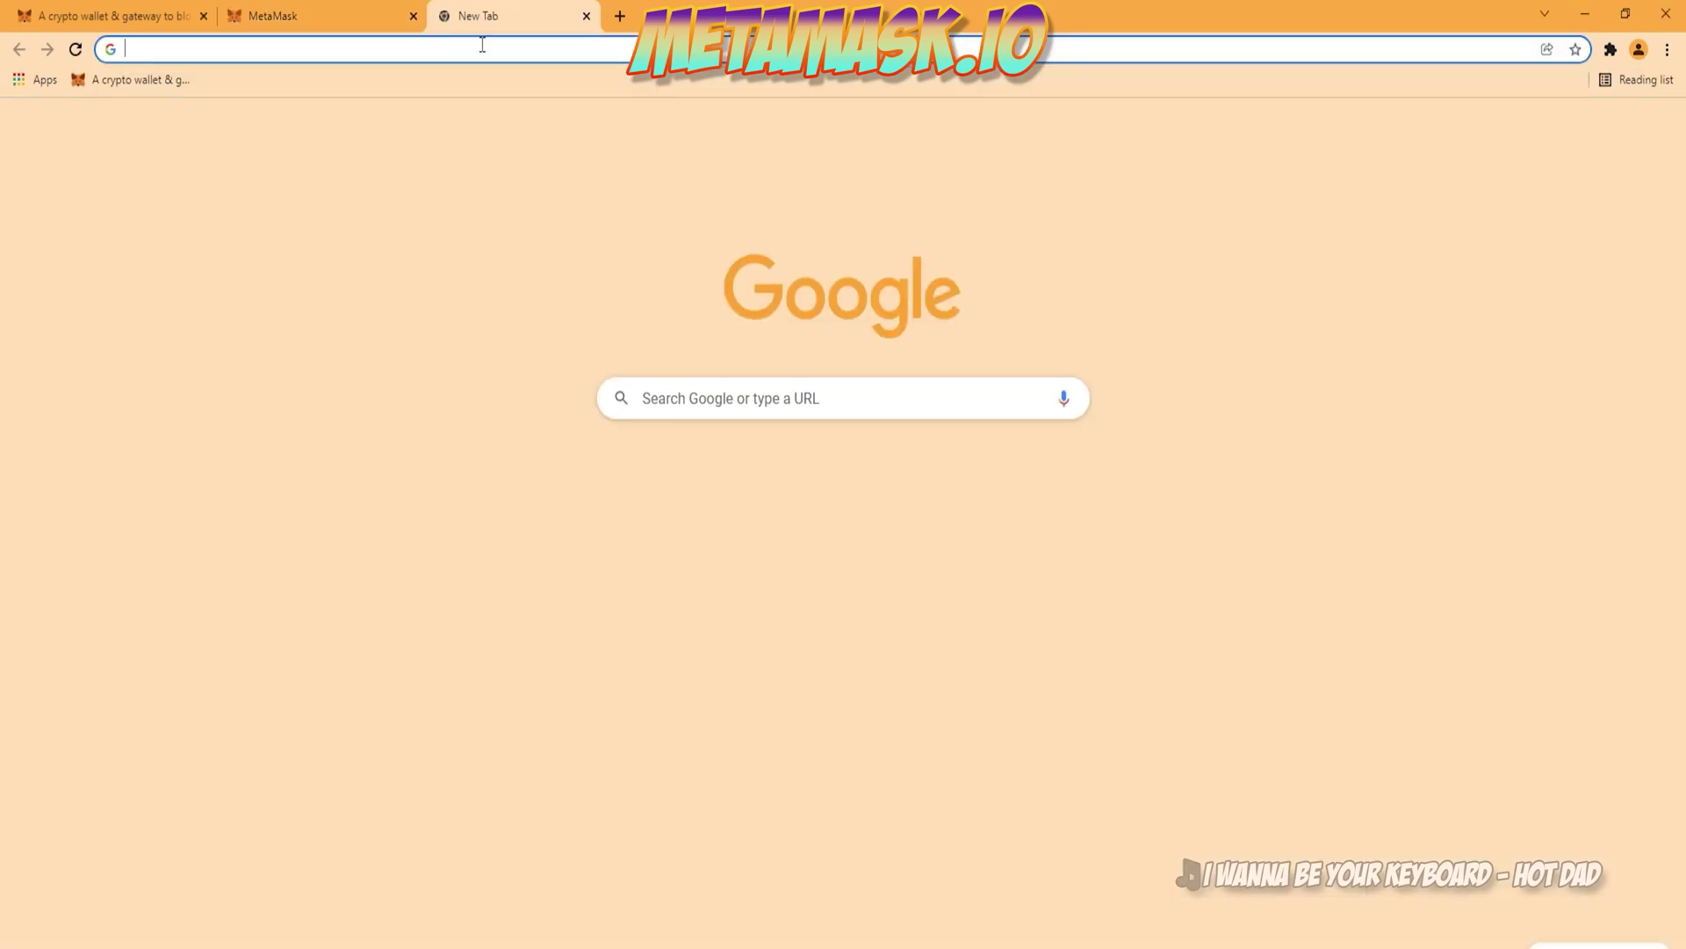
{"action": "type", "text": "polygonscan"}
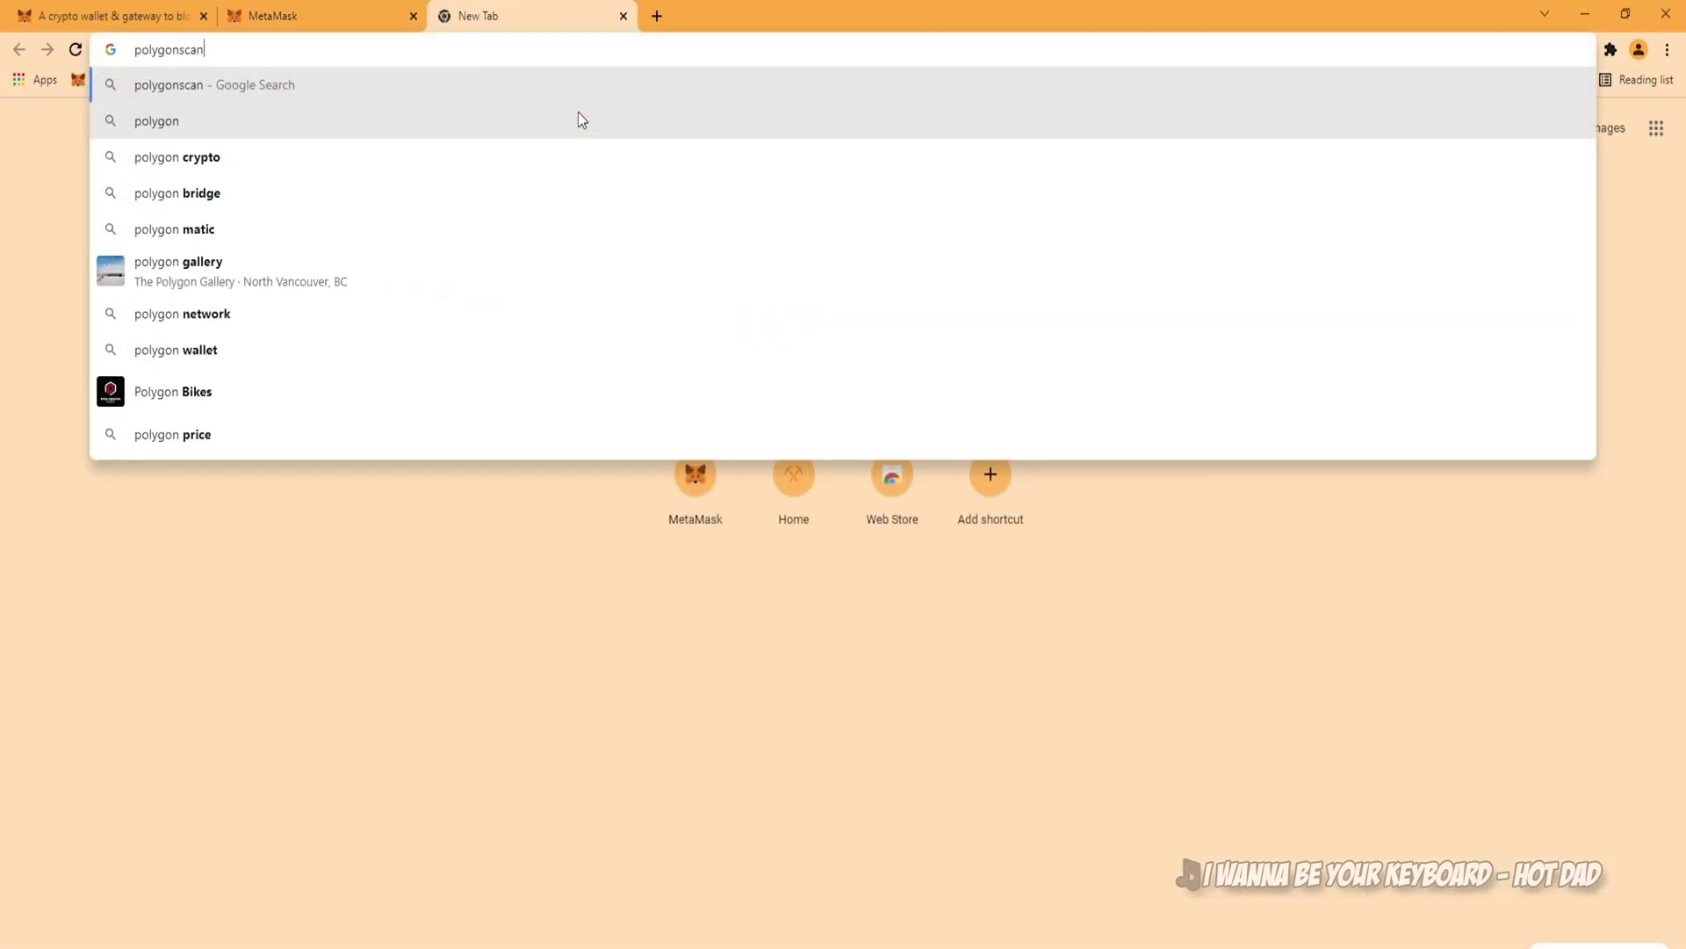
{"action": "type", "text": ".com"}
{"action": "key", "text": "Return"}
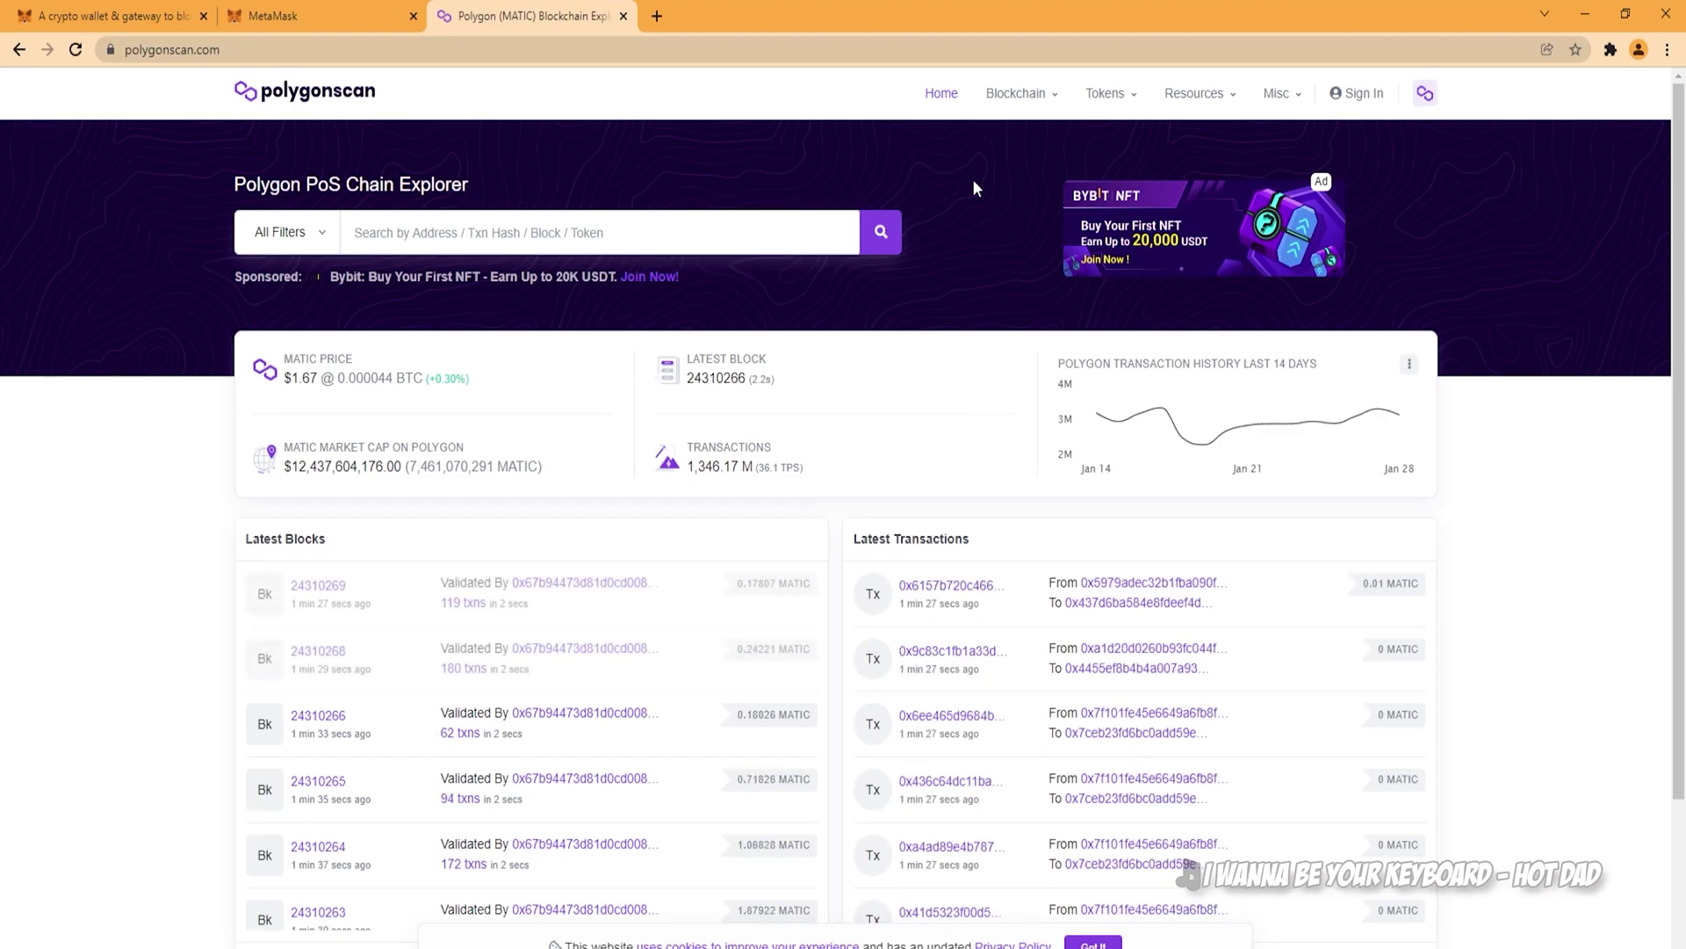
Step: Search for weth and copy the Wrapped Ether (WETH) token's contract address
{"action": "left_click", "coordinate": [451, 244]}
{"action": "type", "text": "weth"}
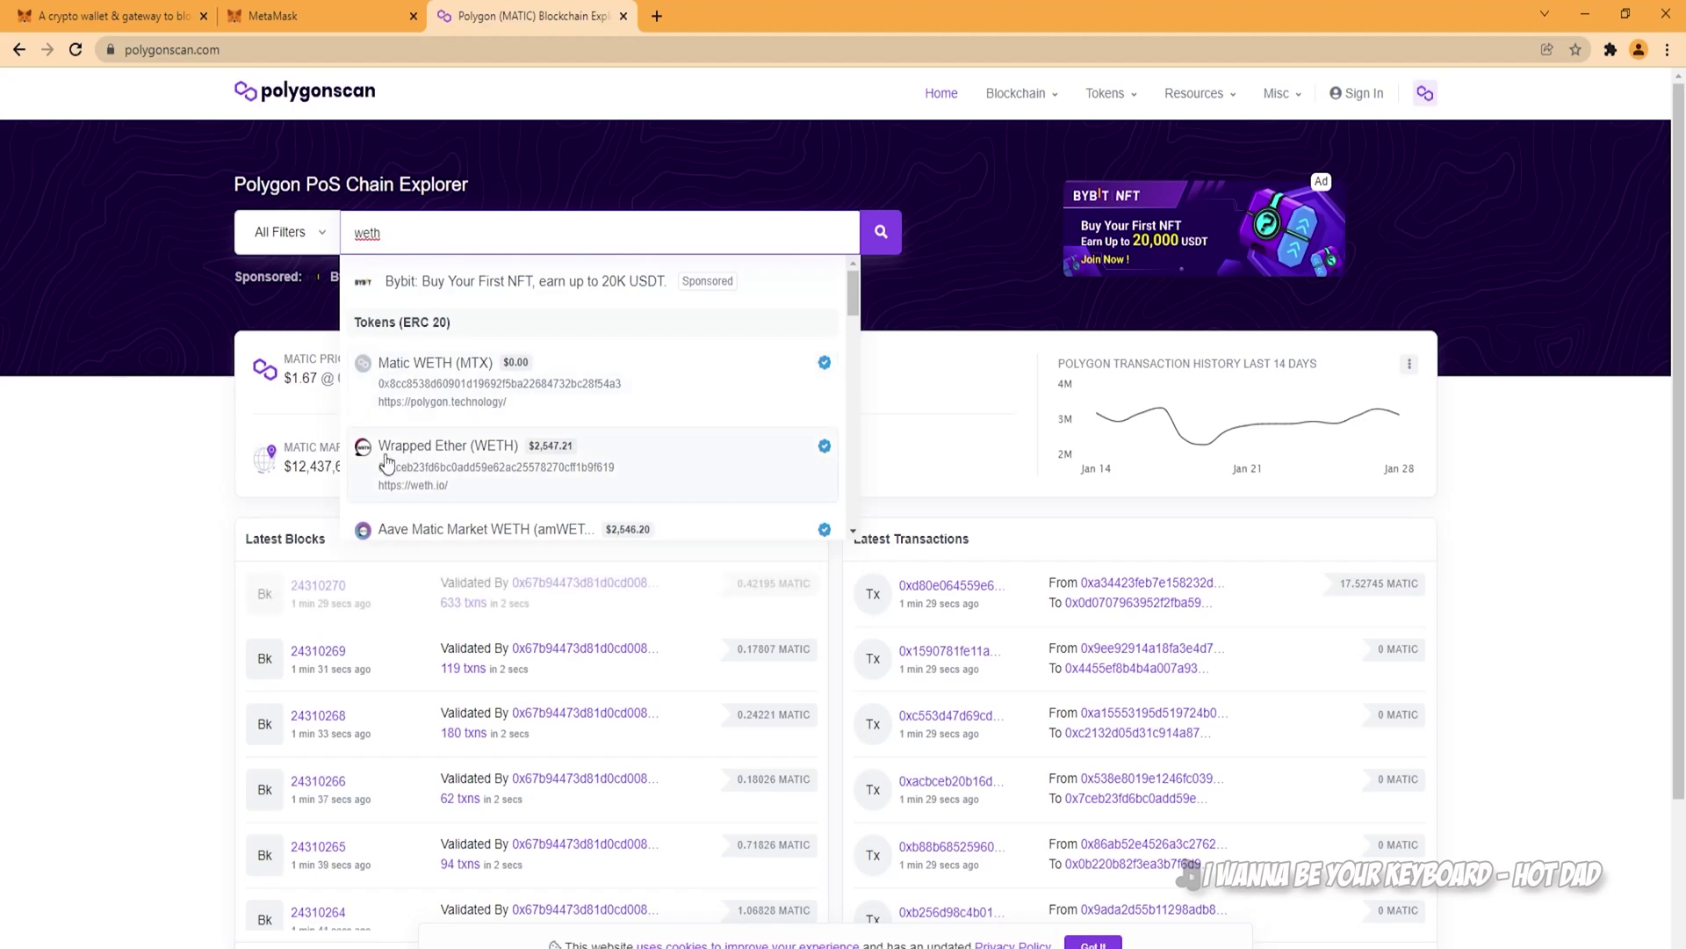
{"action": "left_click", "coordinate": [428, 467]}
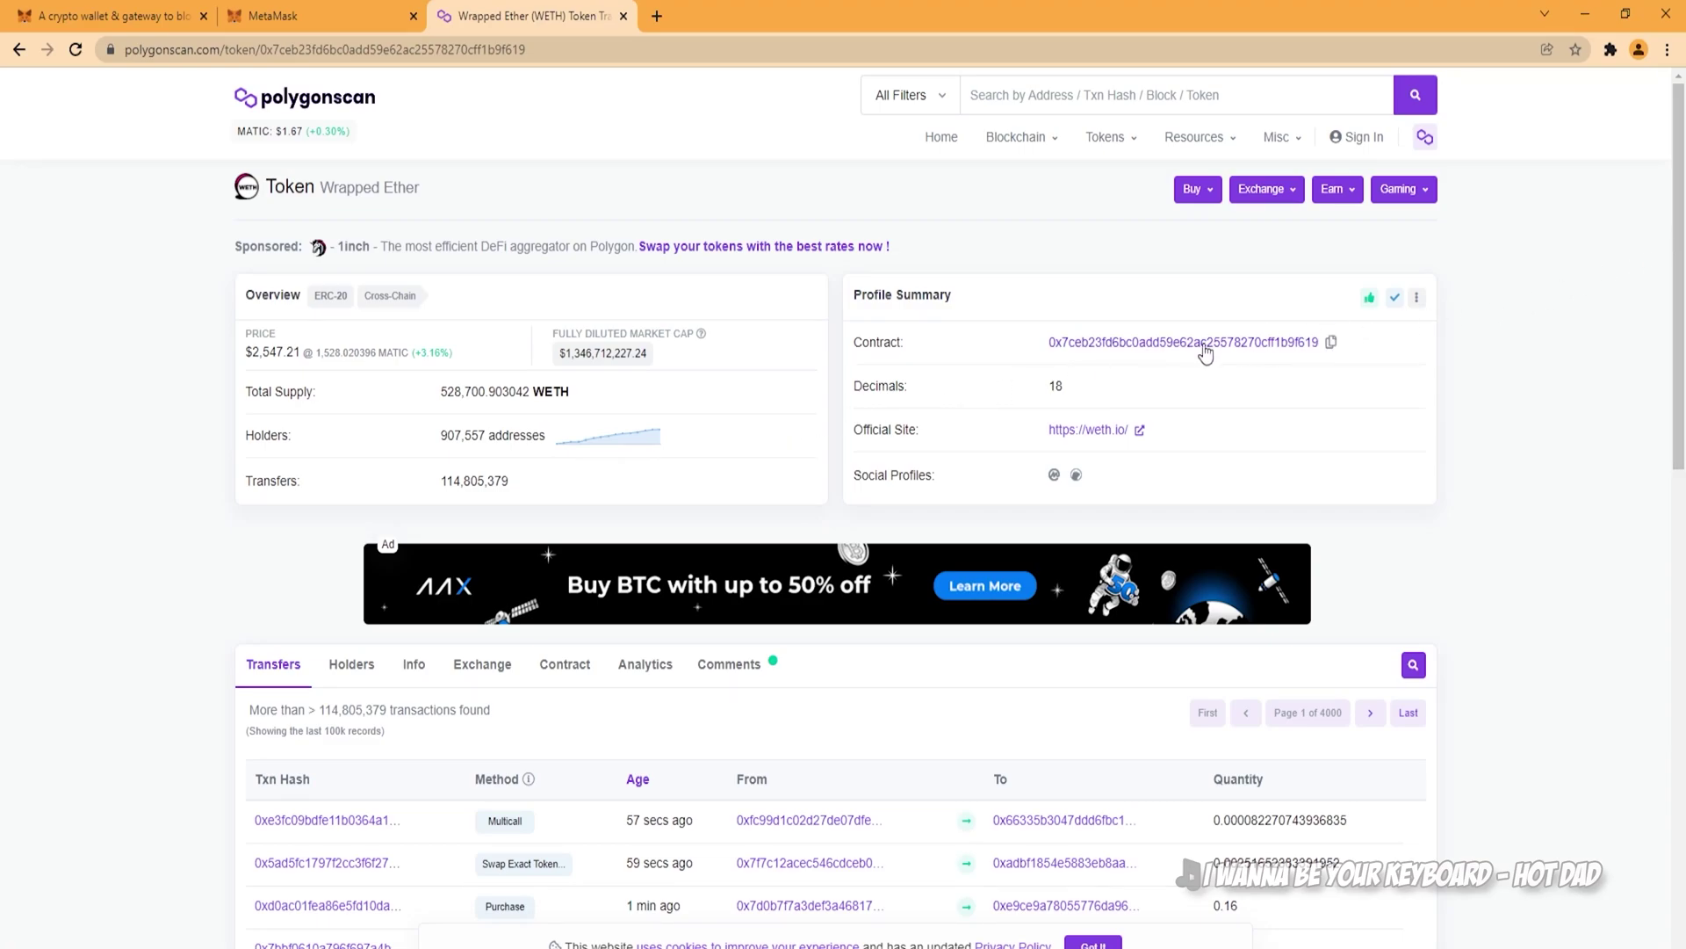
{"action": "left_click", "coordinate": [1332, 342]}
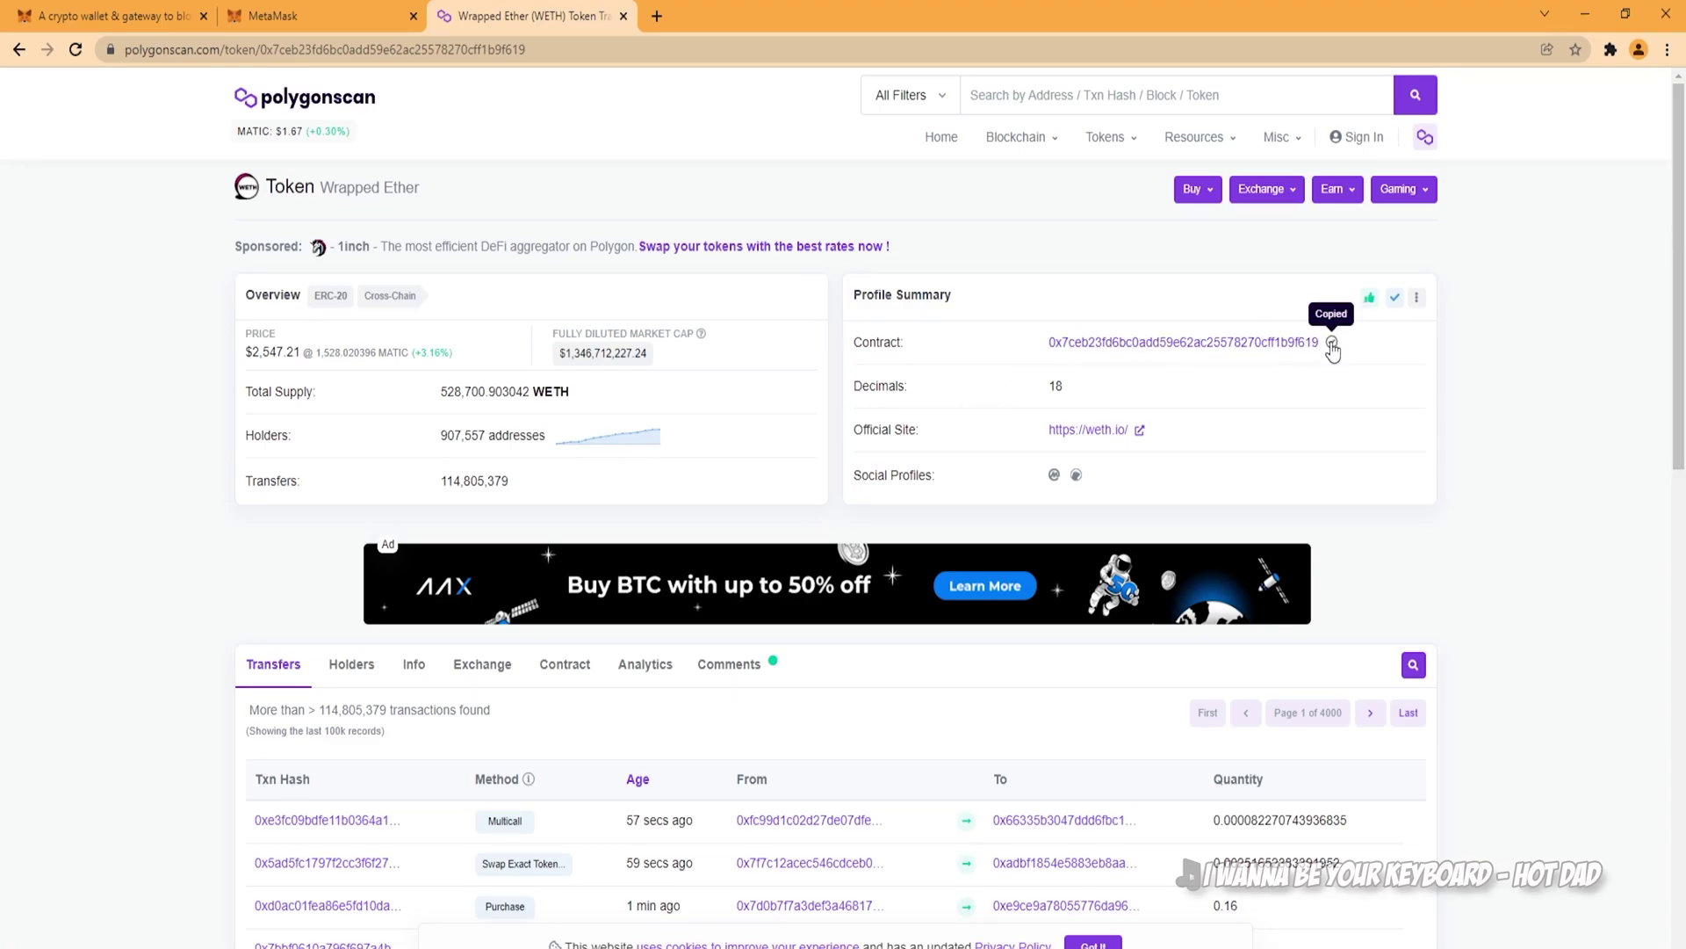
Step: Import the copied WETH contract address as a custom token and return to Account 1's assets
{"action": "left_click", "coordinate": [344, 21]}
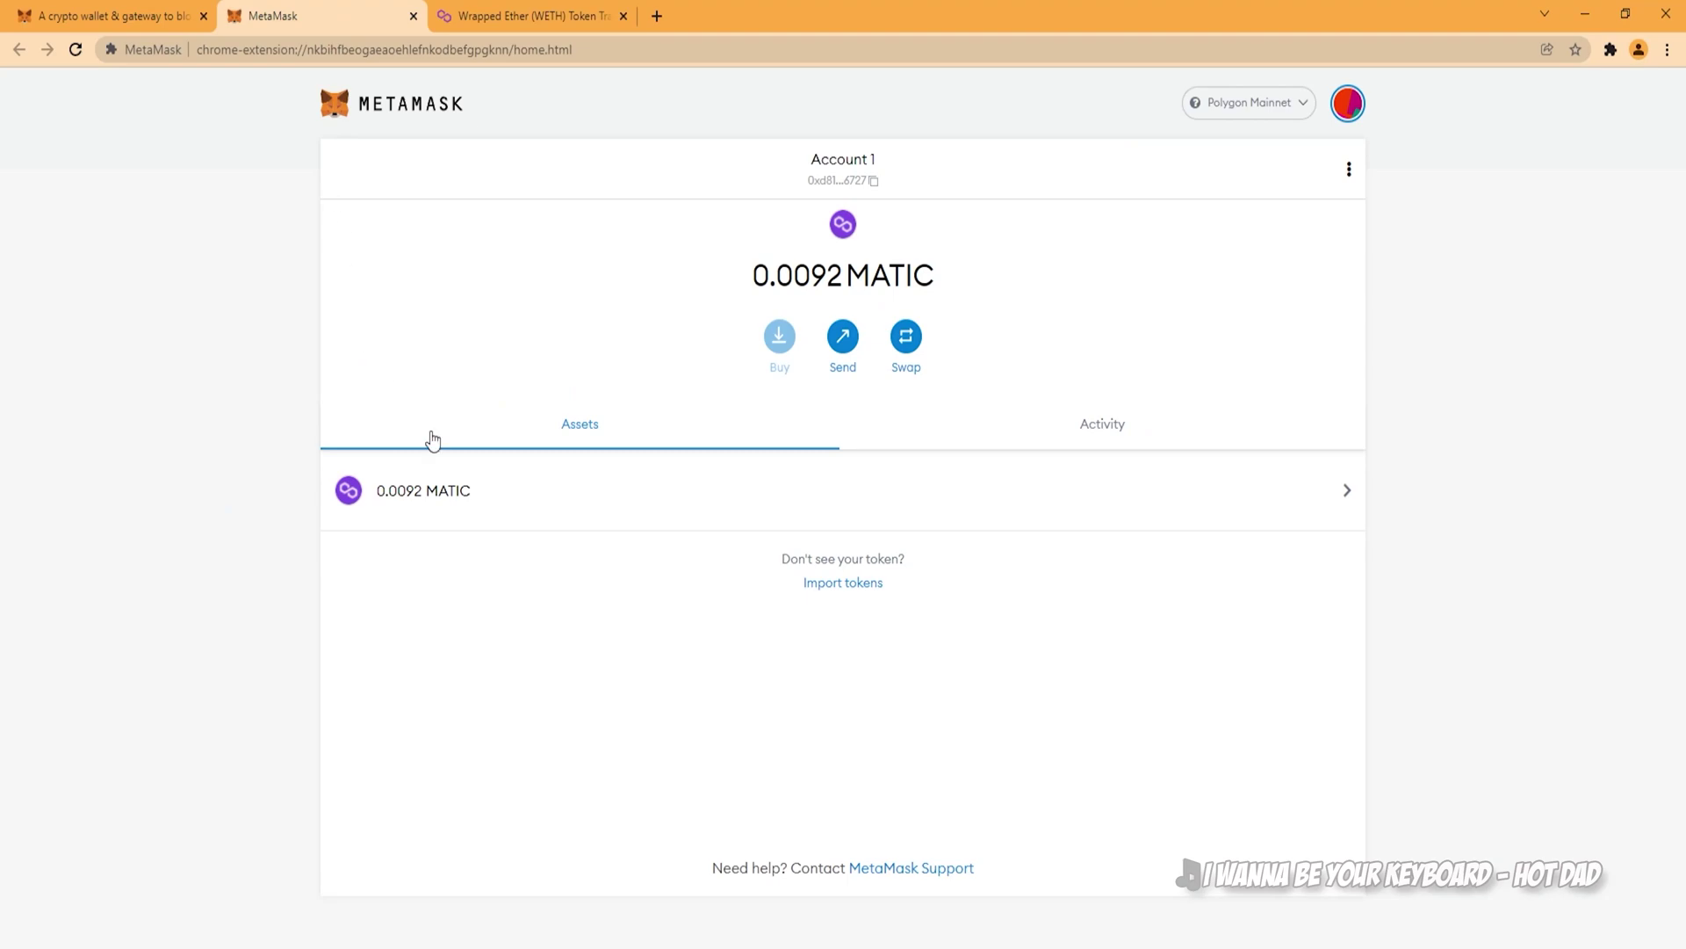
{"action": "left_click", "coordinate": [821, 584]}
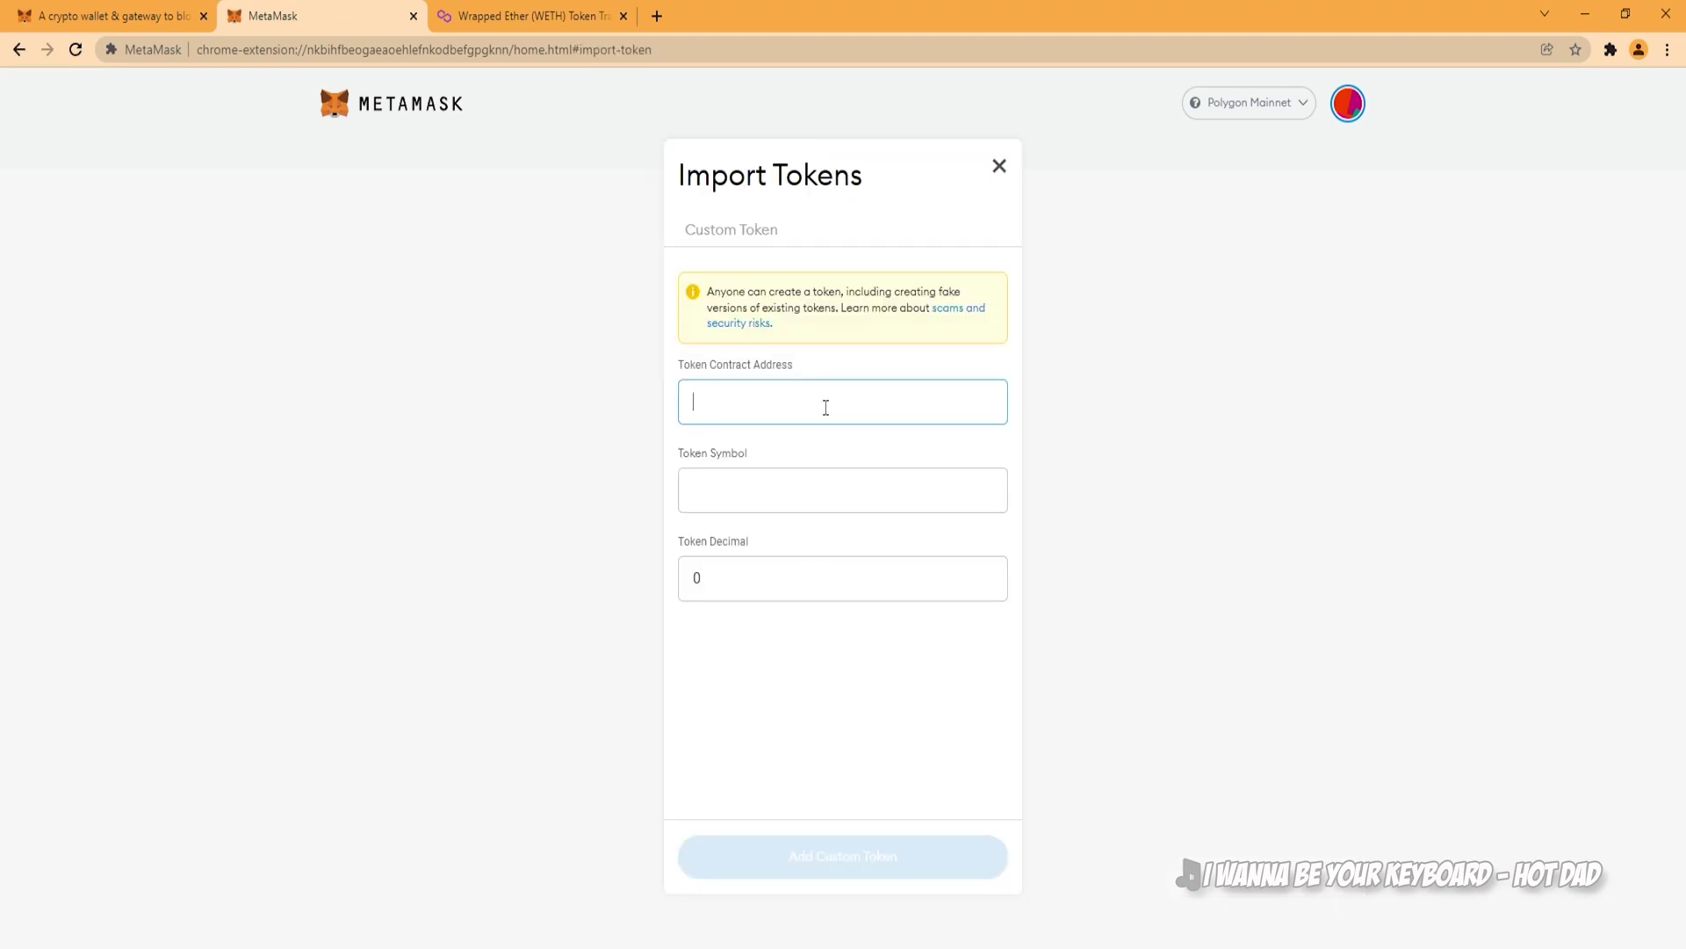
{"action": "key", "text": "ctrl+v"}
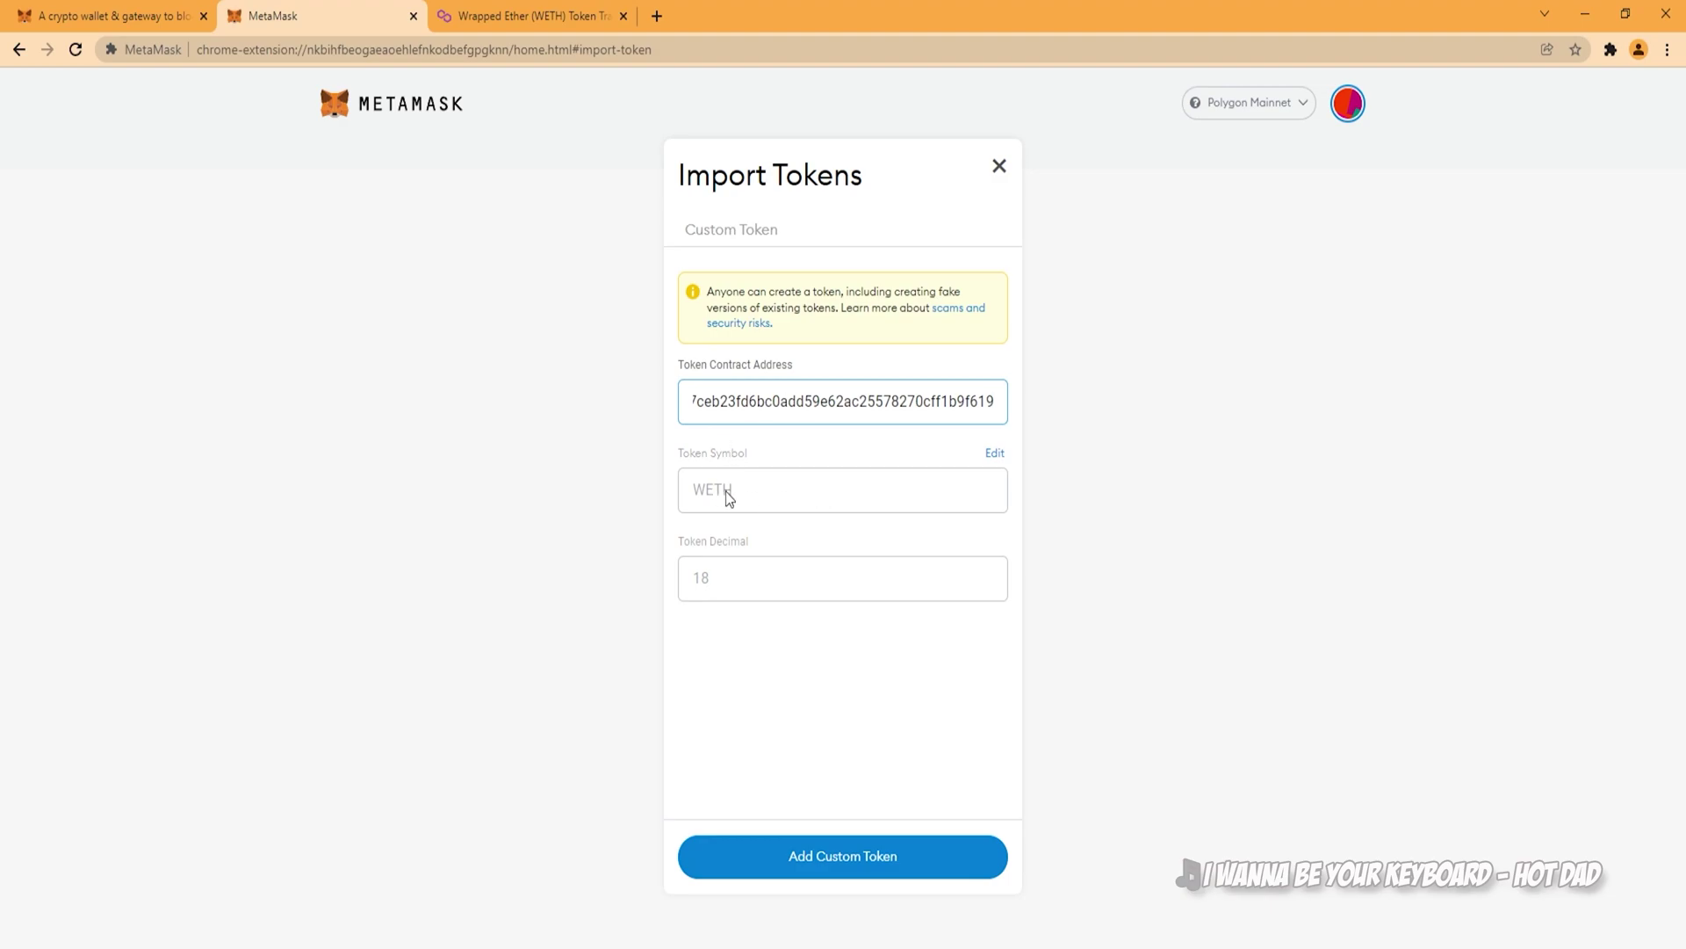
{"action": "left_click", "coordinate": [878, 856]}
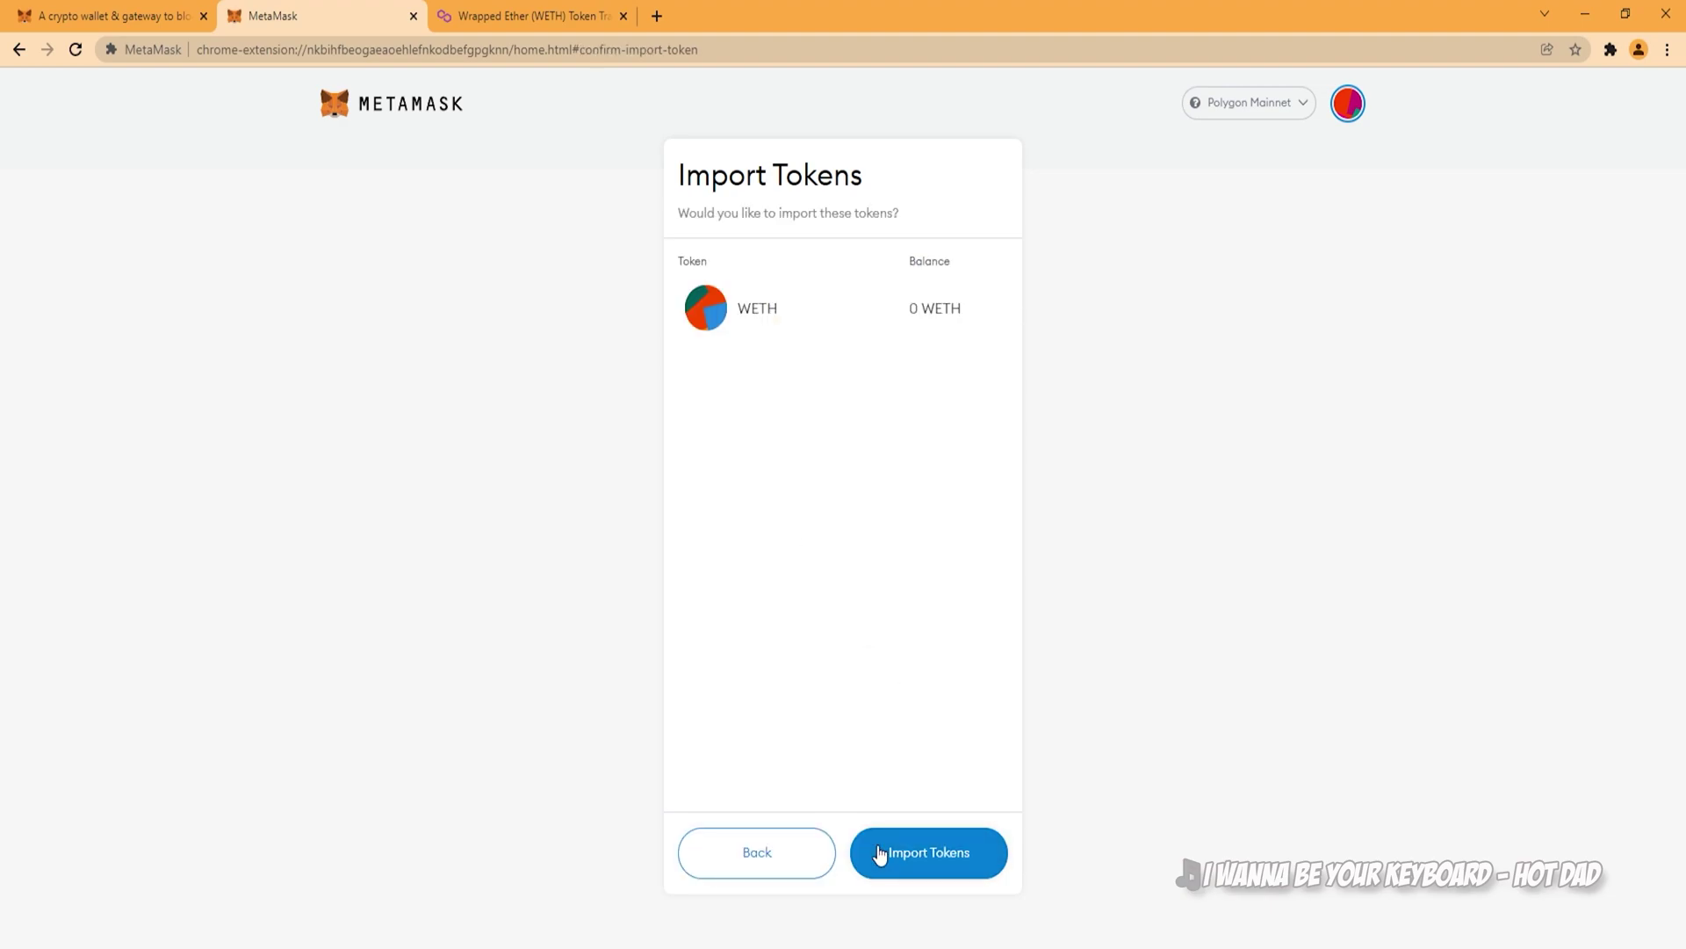
{"action": "left_click", "coordinate": [879, 853]}
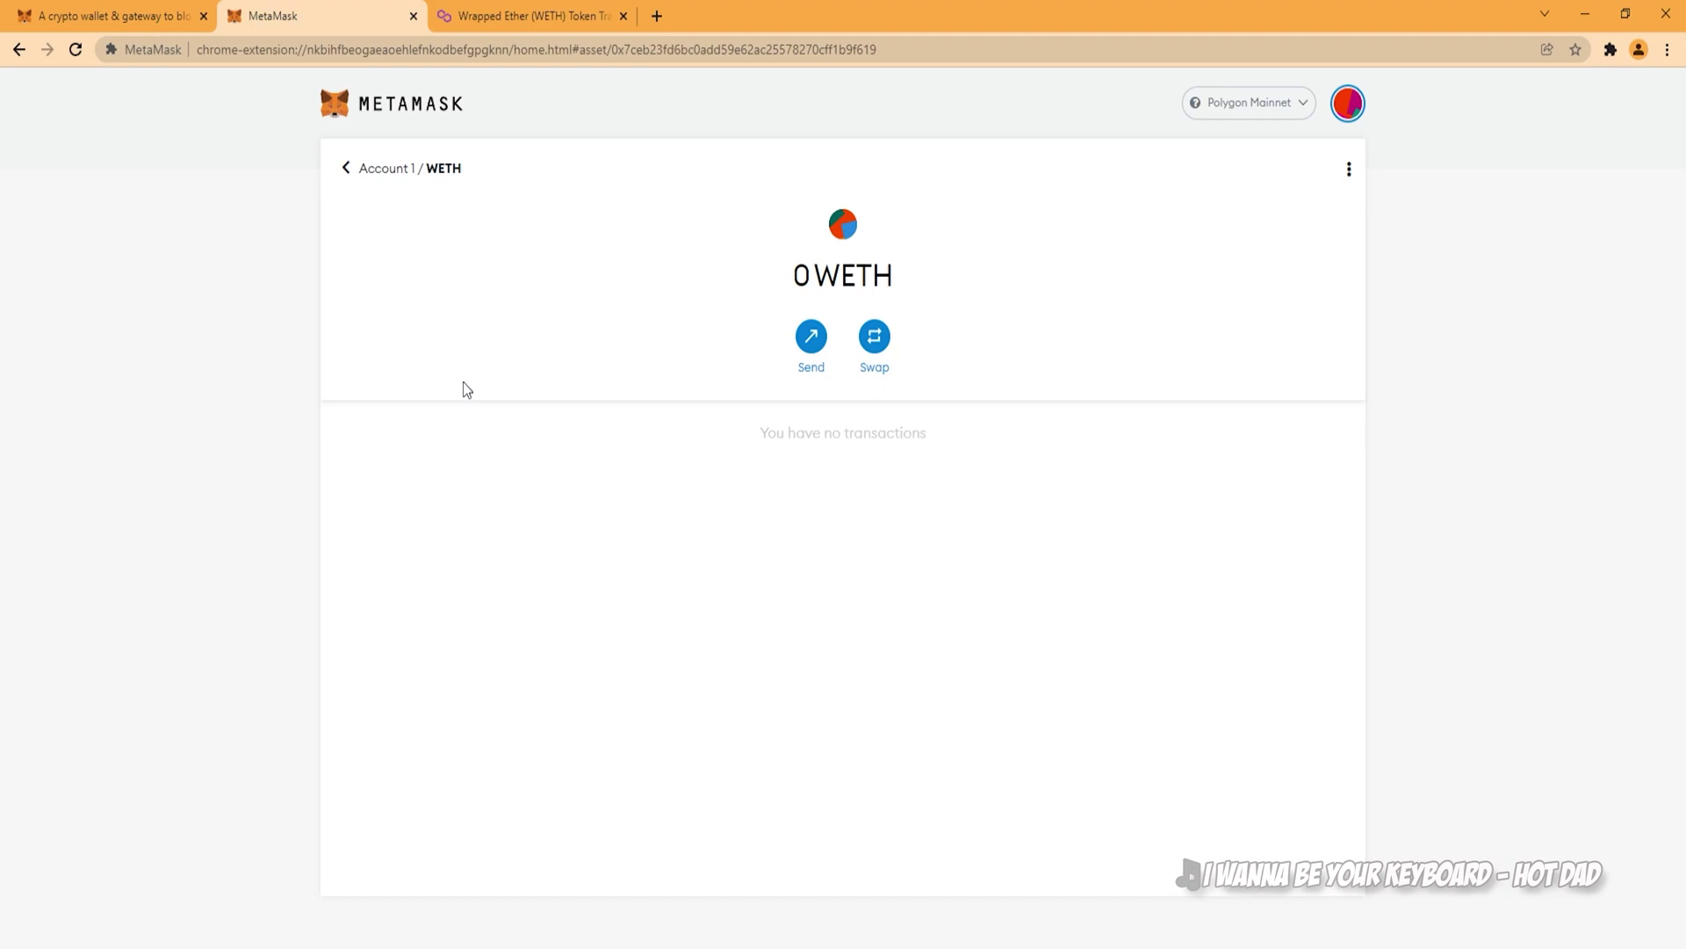
{"action": "left_click", "coordinate": [378, 180]}
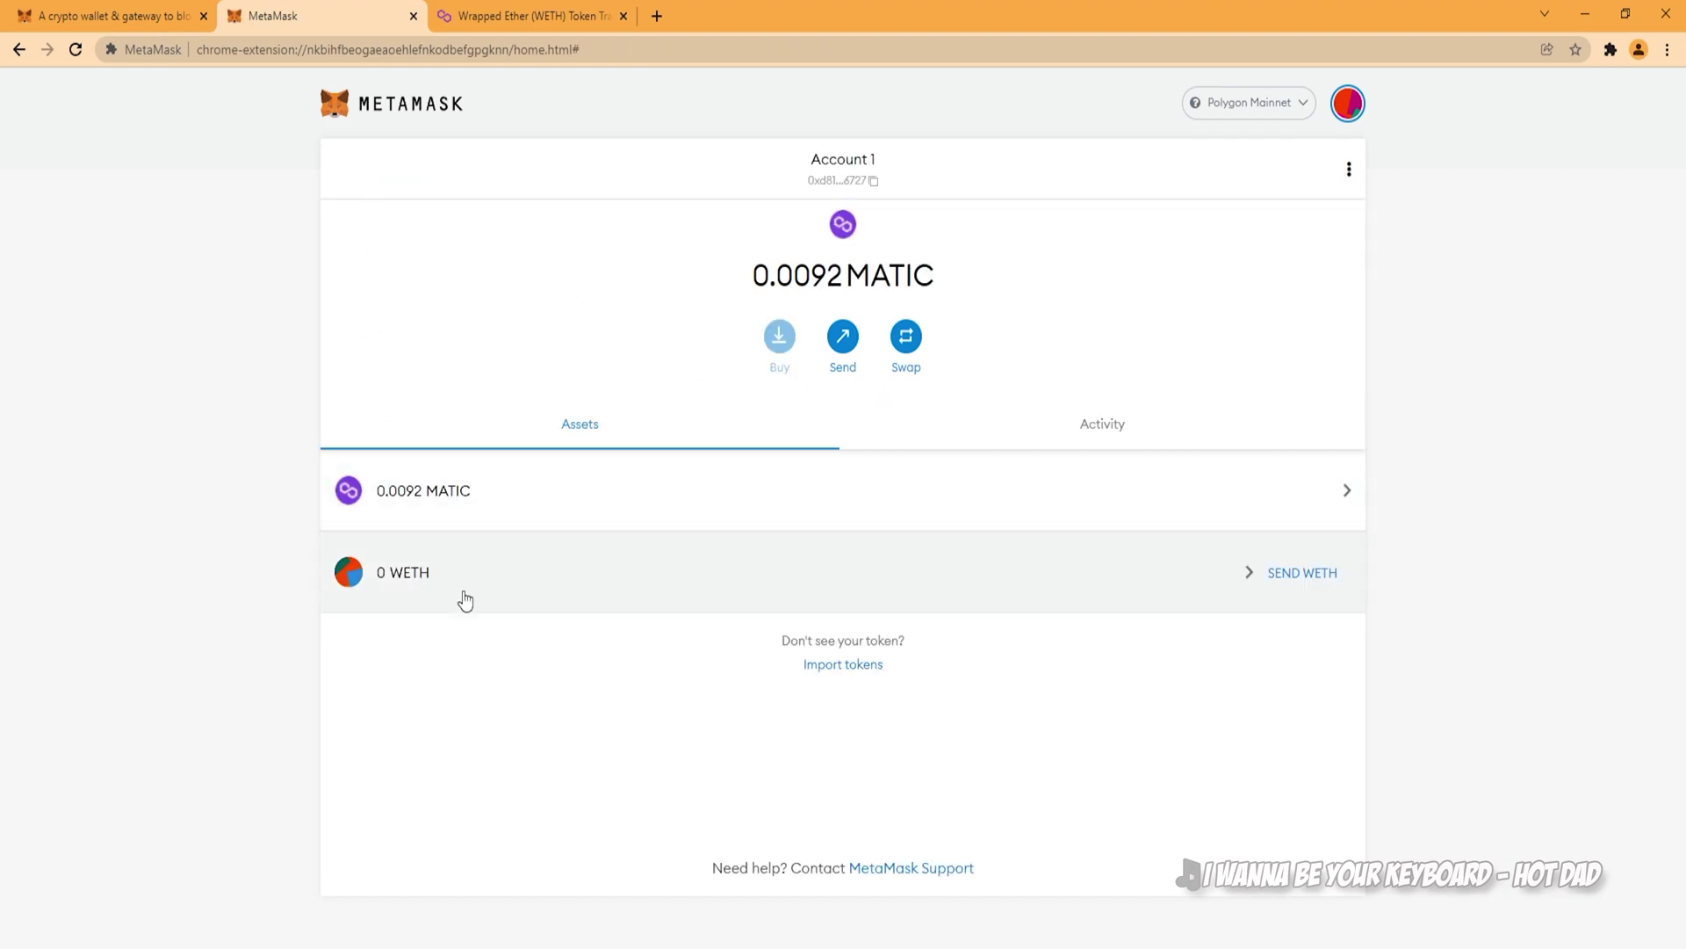
Step: Open wallet.polygon.technology in a new tab
{"action": "left_click", "coordinate": [656, 15]}
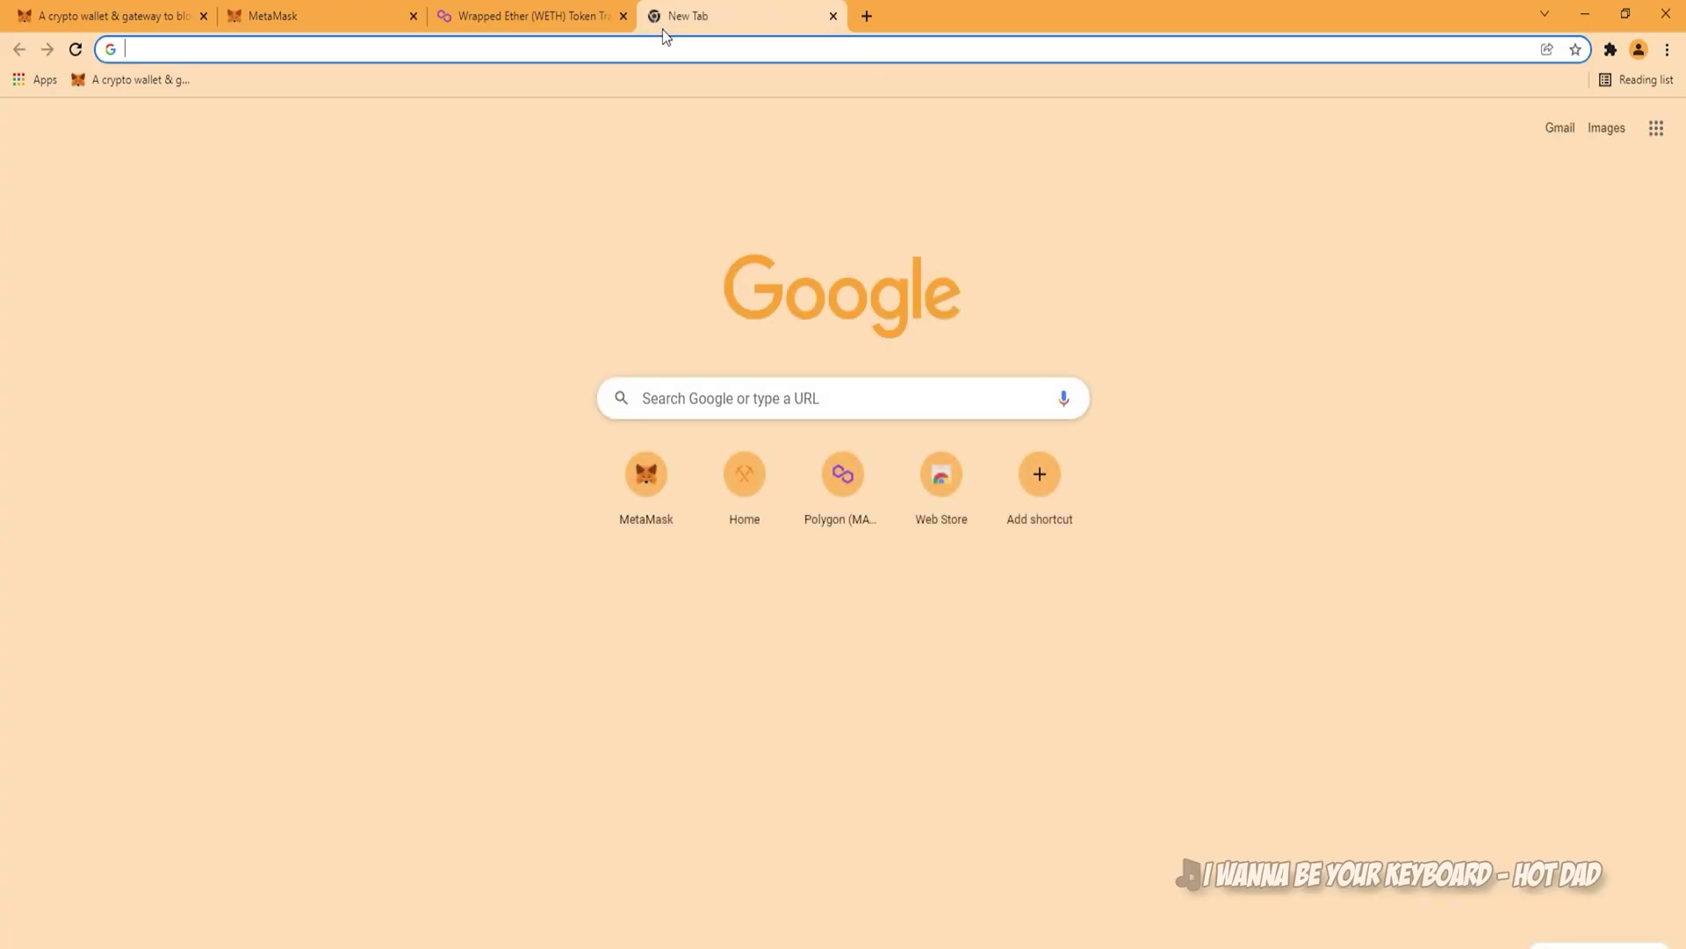
{"action": "type", "text": "wallet.polygon"}
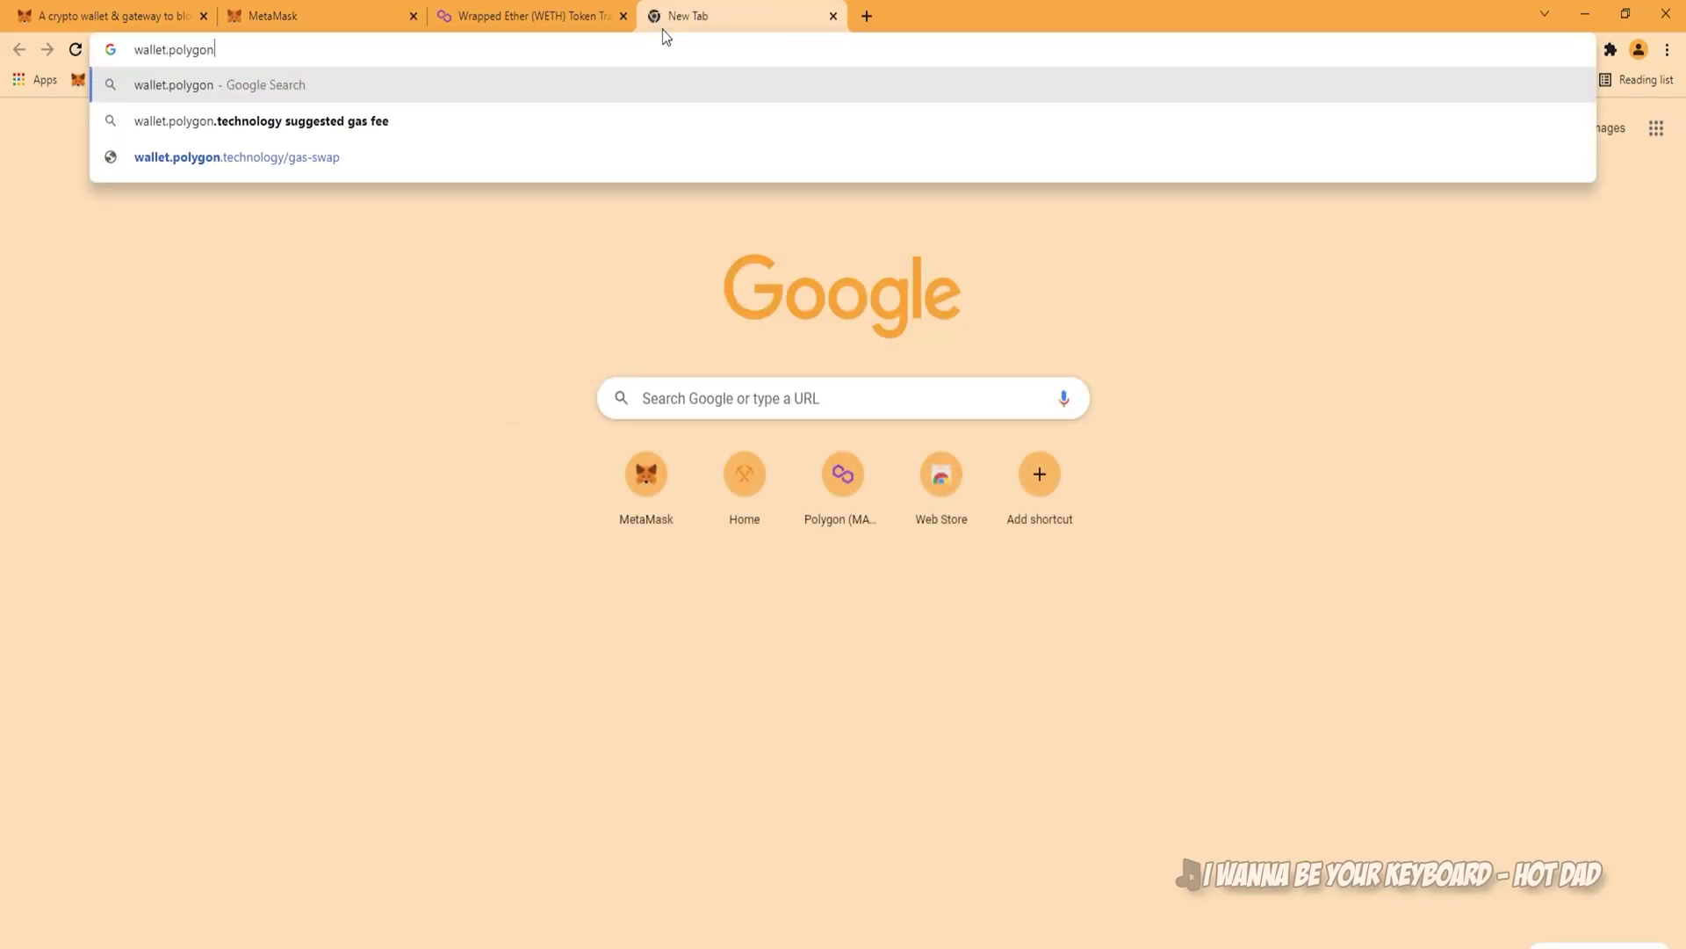
{"action": "type", "text": ".technolog"}
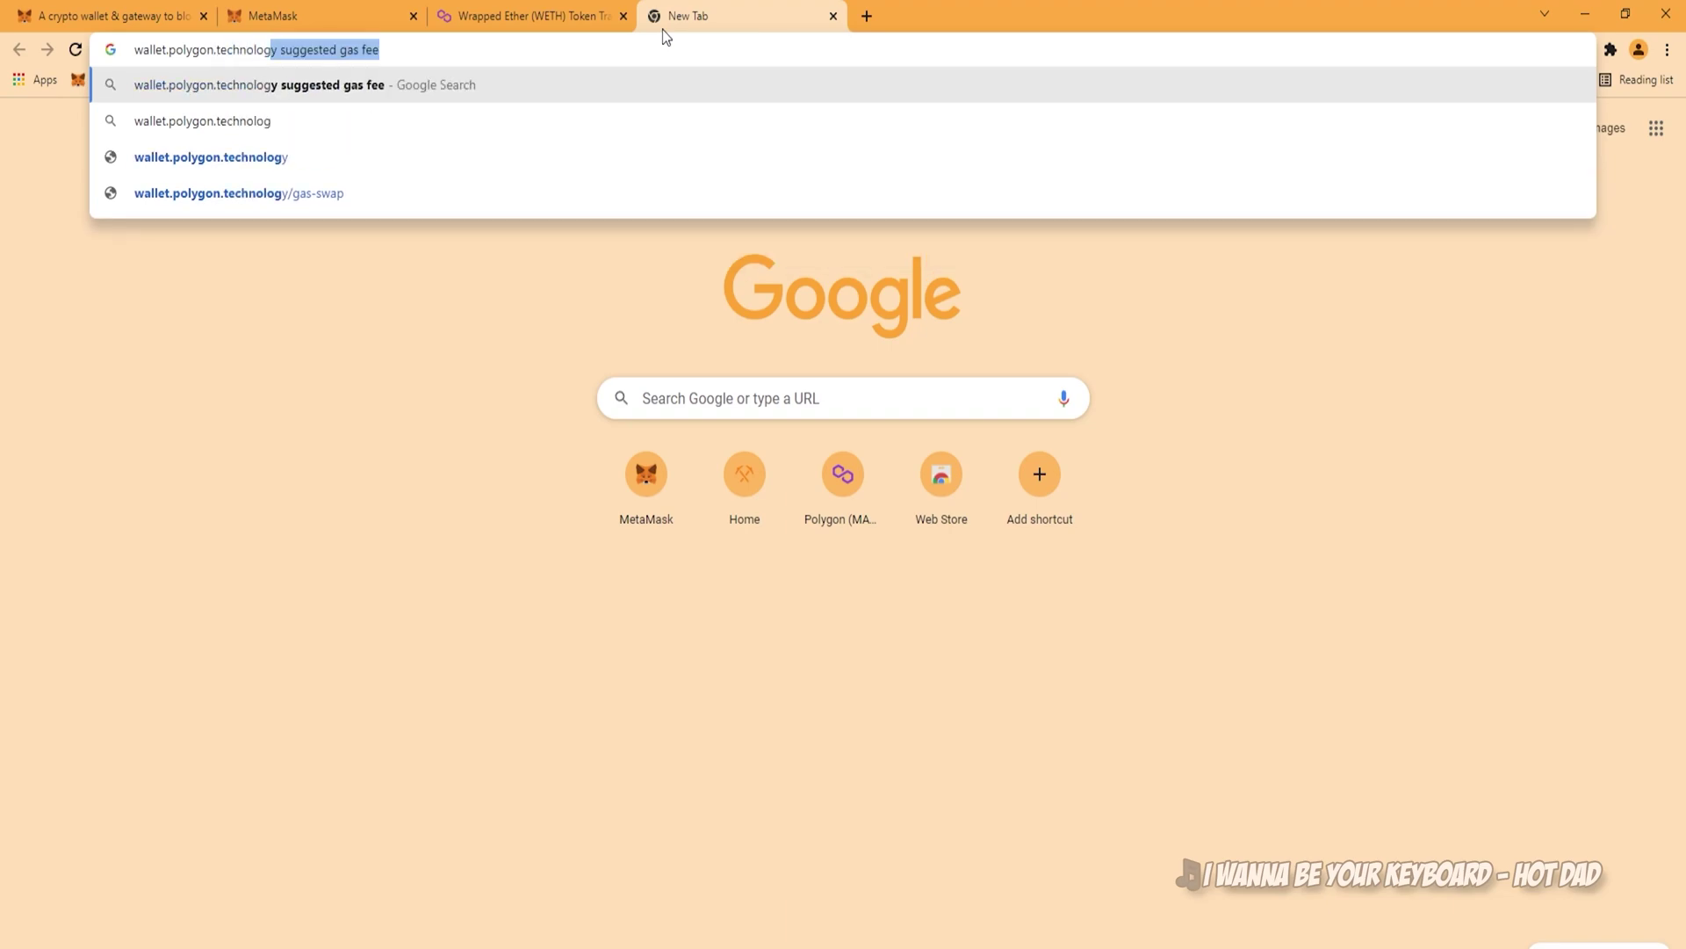
{"action": "type", "text": "y"}
{"action": "key", "text": "Return"}
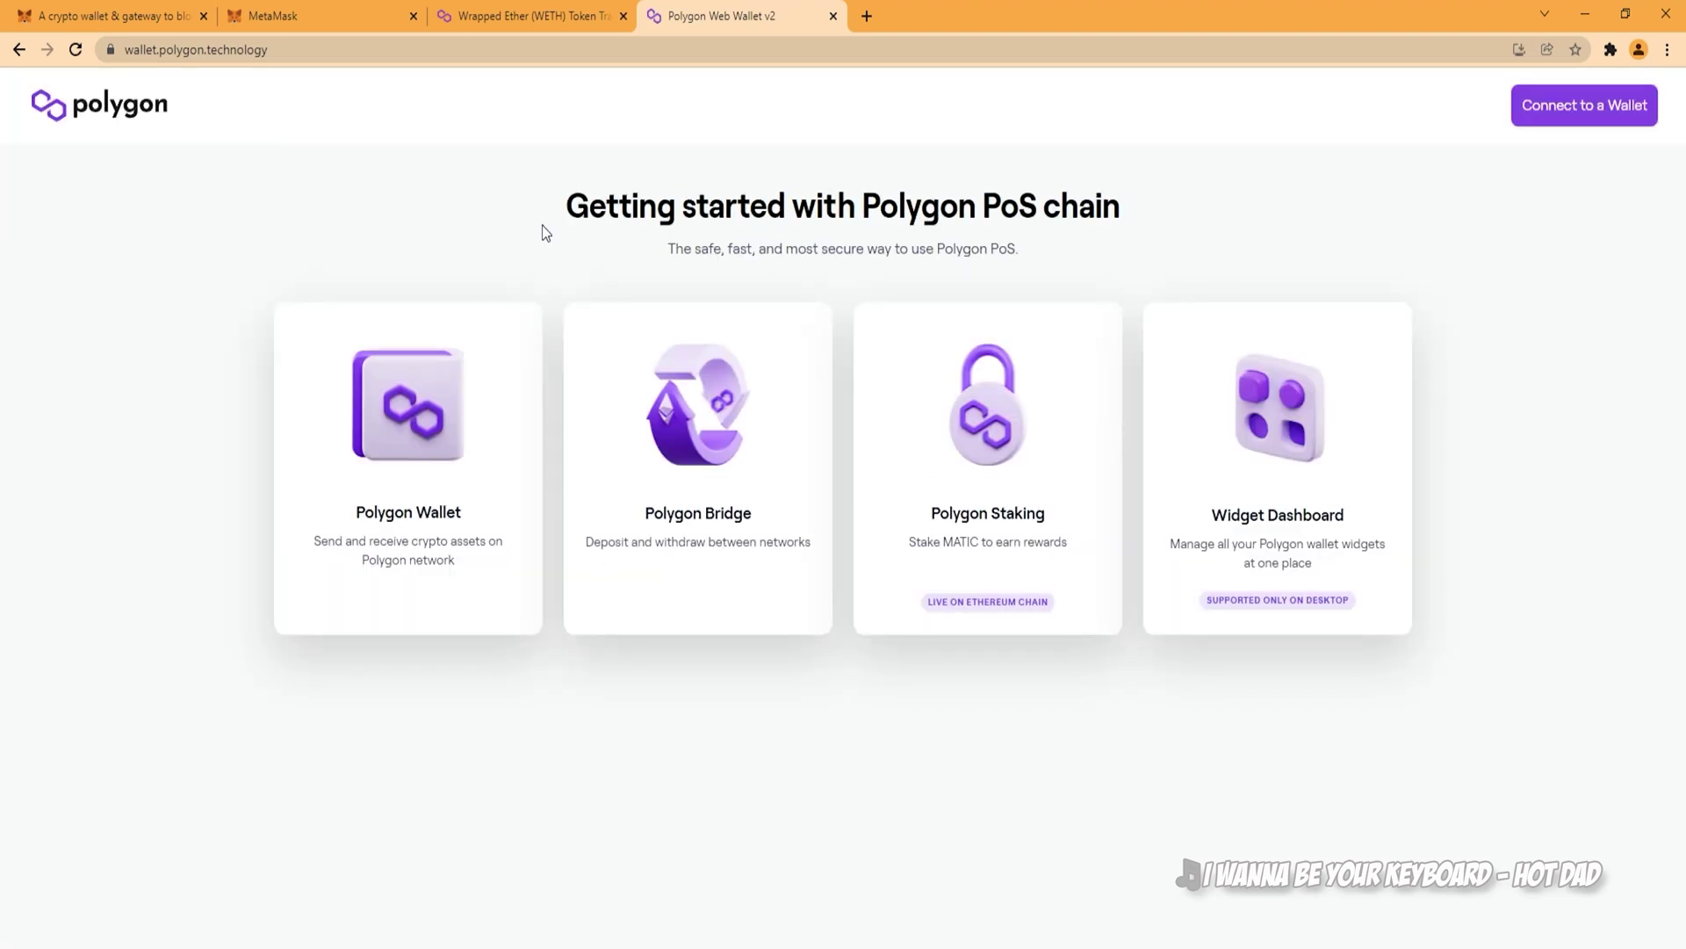
Step: Connect MetaMask to Polygon Wallet, sign the login message, and open the Polygon Wallet balances
{"action": "left_click", "coordinate": [1560, 112]}
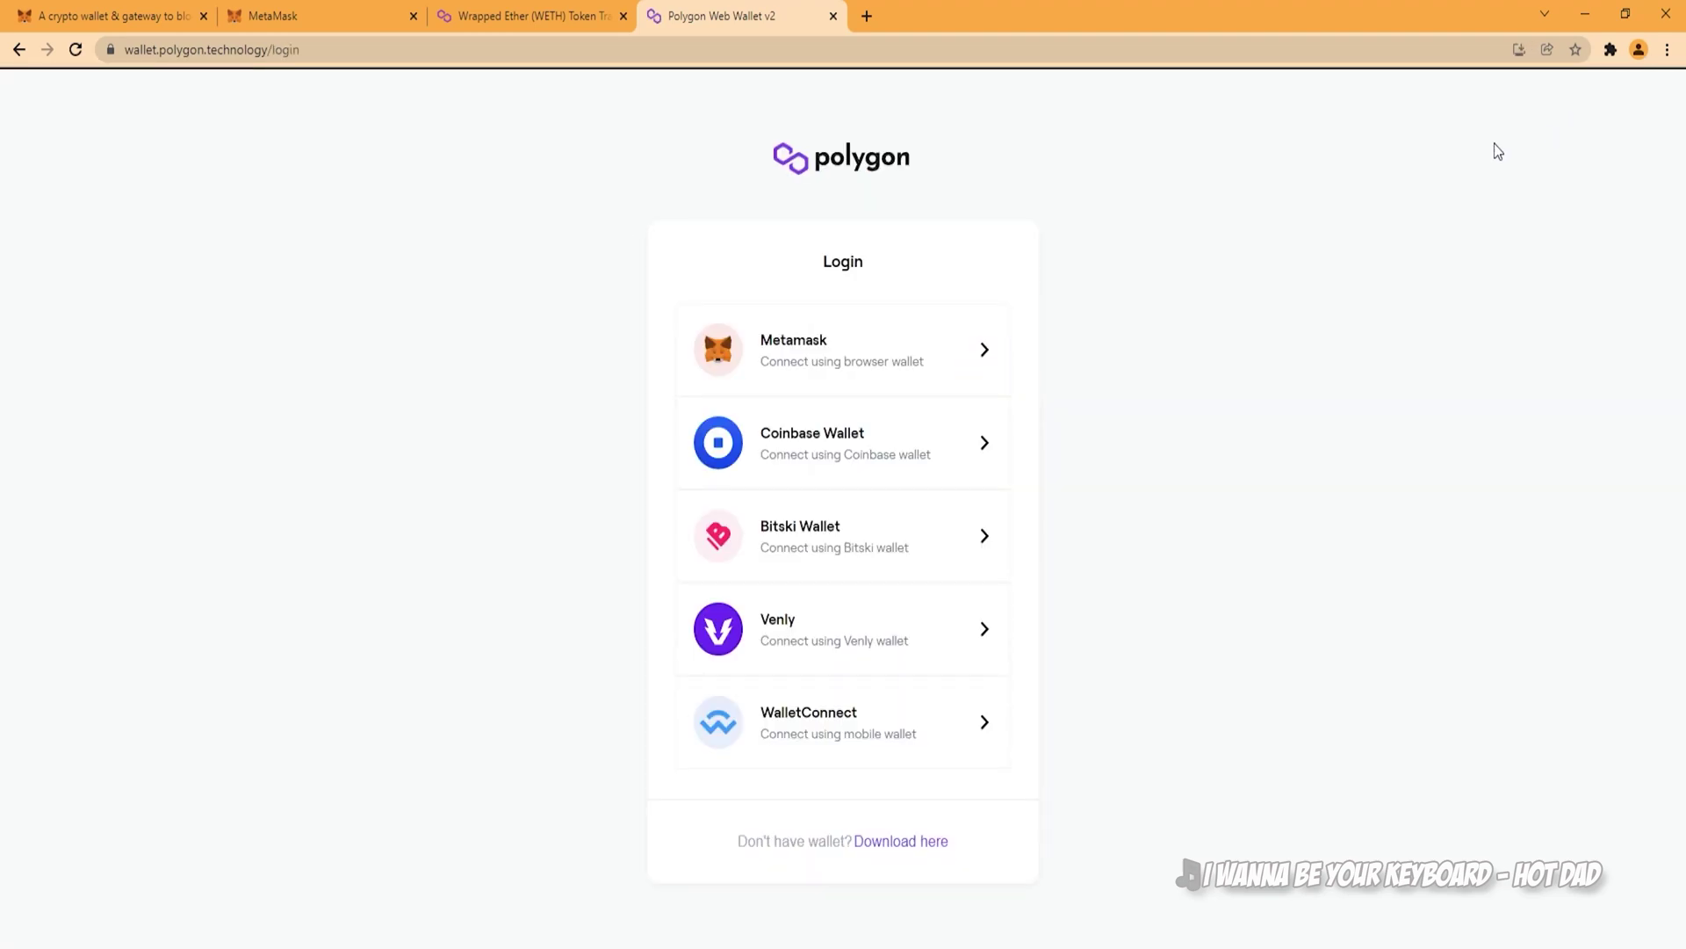
{"action": "left_click", "coordinate": [802, 369]}
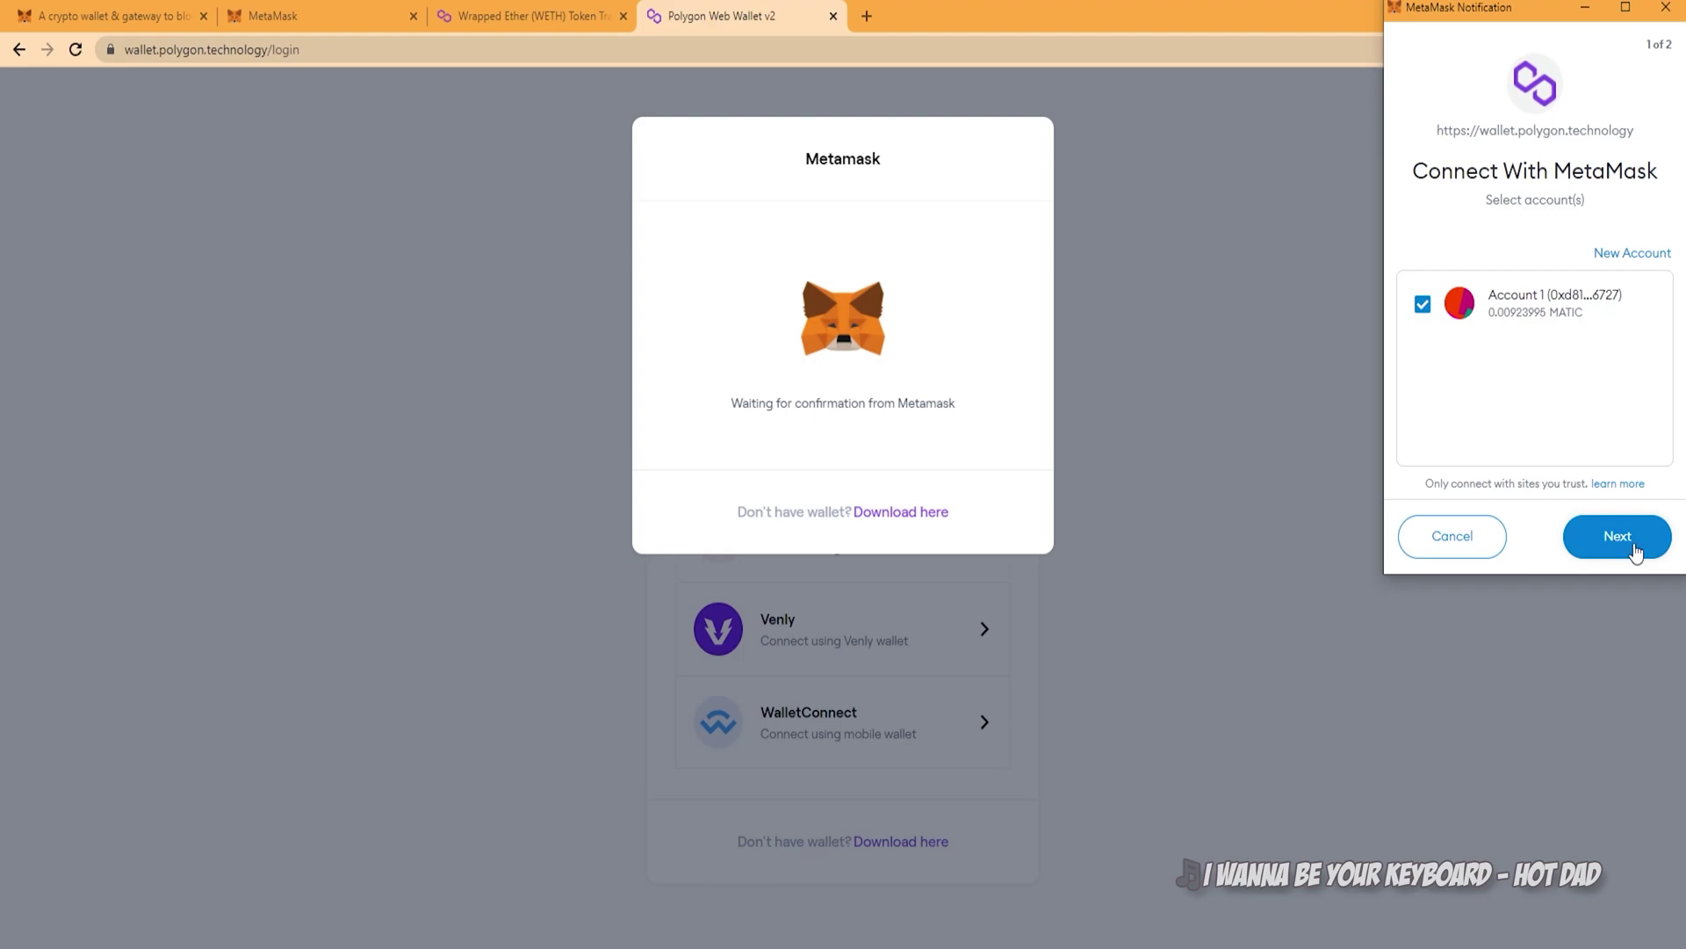
{"action": "left_click", "coordinate": [1636, 553]}
{"action": "left_click", "coordinate": [1636, 551]}
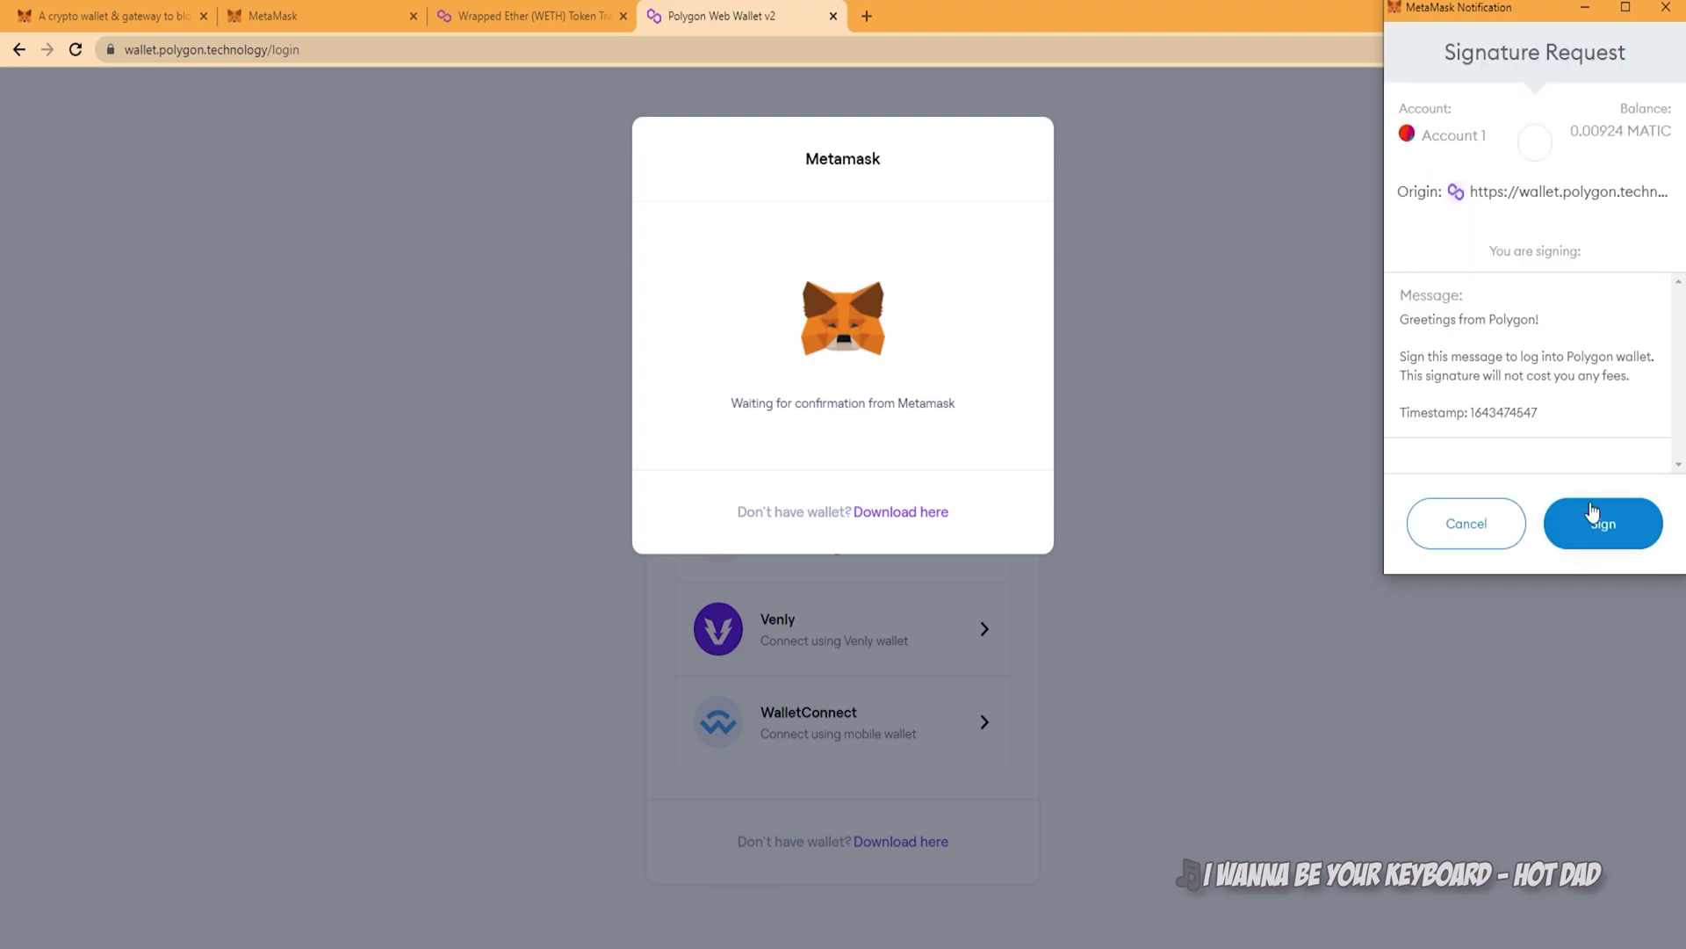
{"action": "left_click", "coordinate": [1592, 514]}
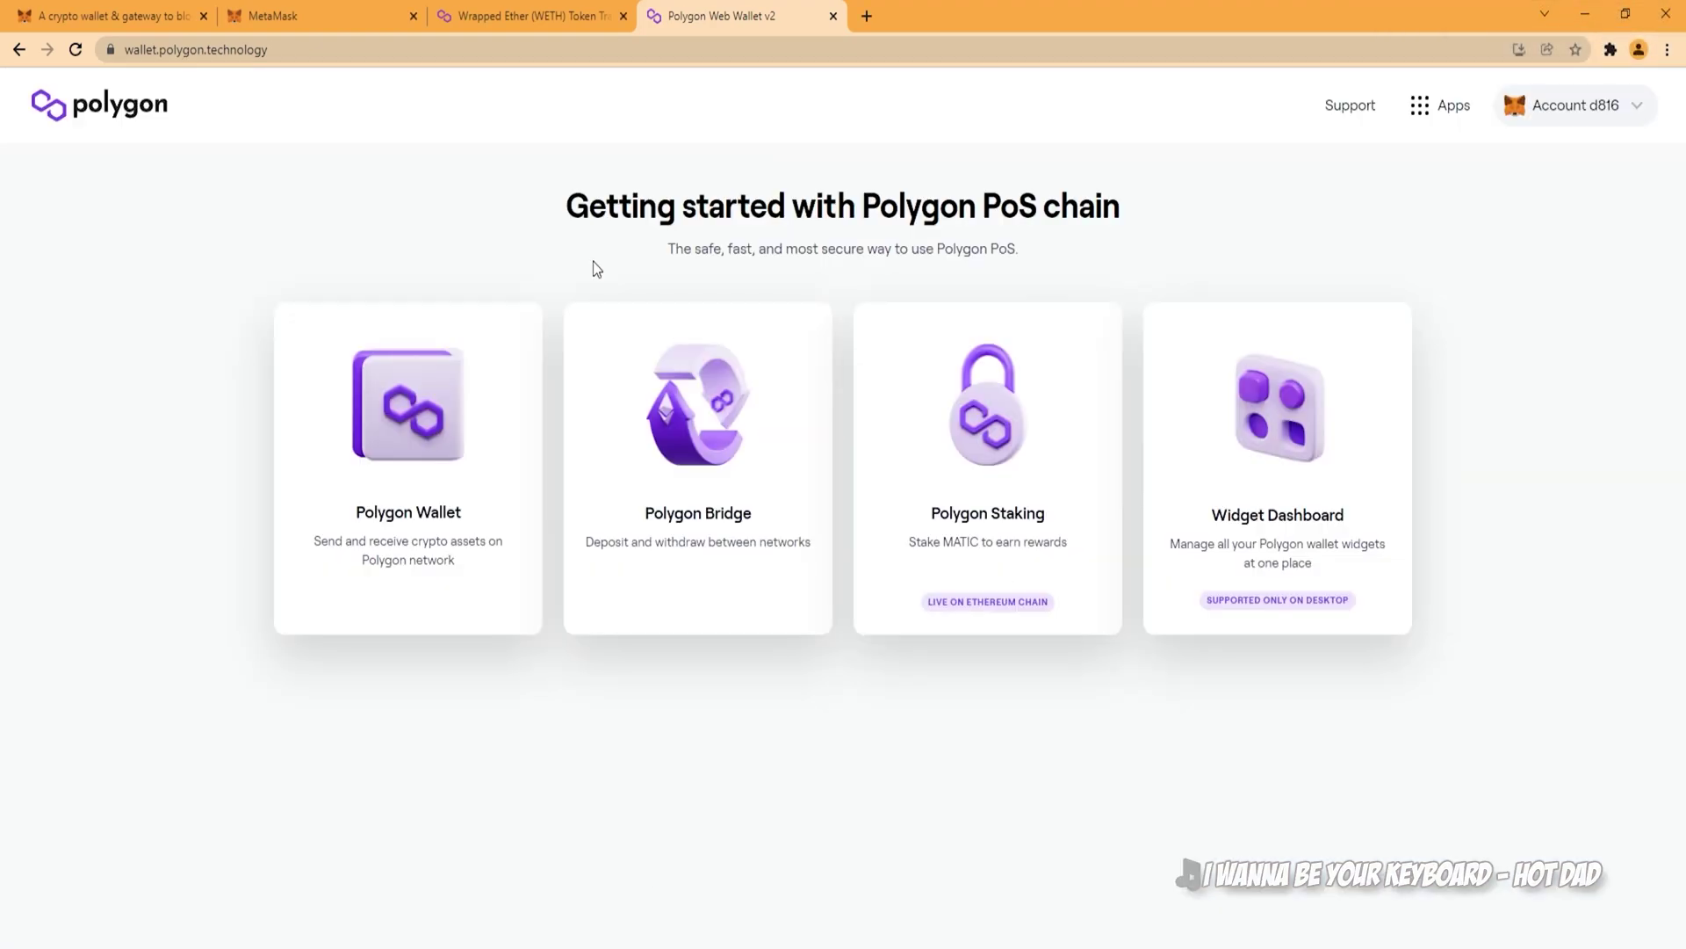
{"action": "left_click", "coordinate": [395, 484]}
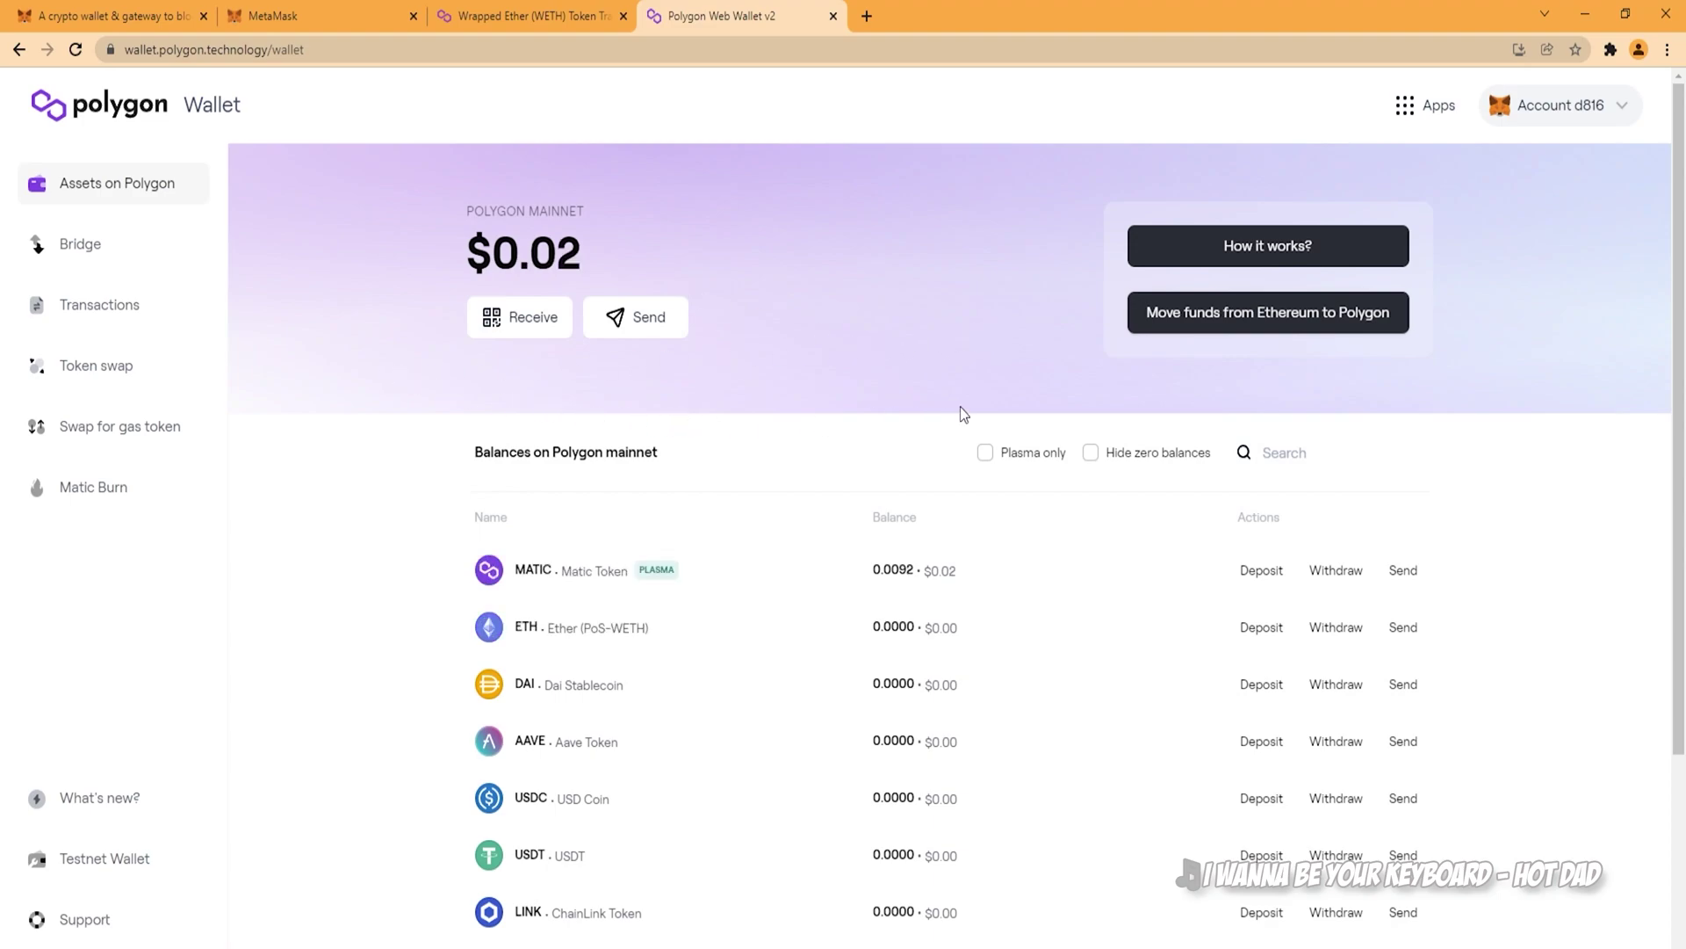
Step: Add USDC to MetaMask from its Polygon Wallet row, verify 0 USDC, and return to Polygon Wallet
{"action": "mouse_move", "coordinate": [784, 620]}
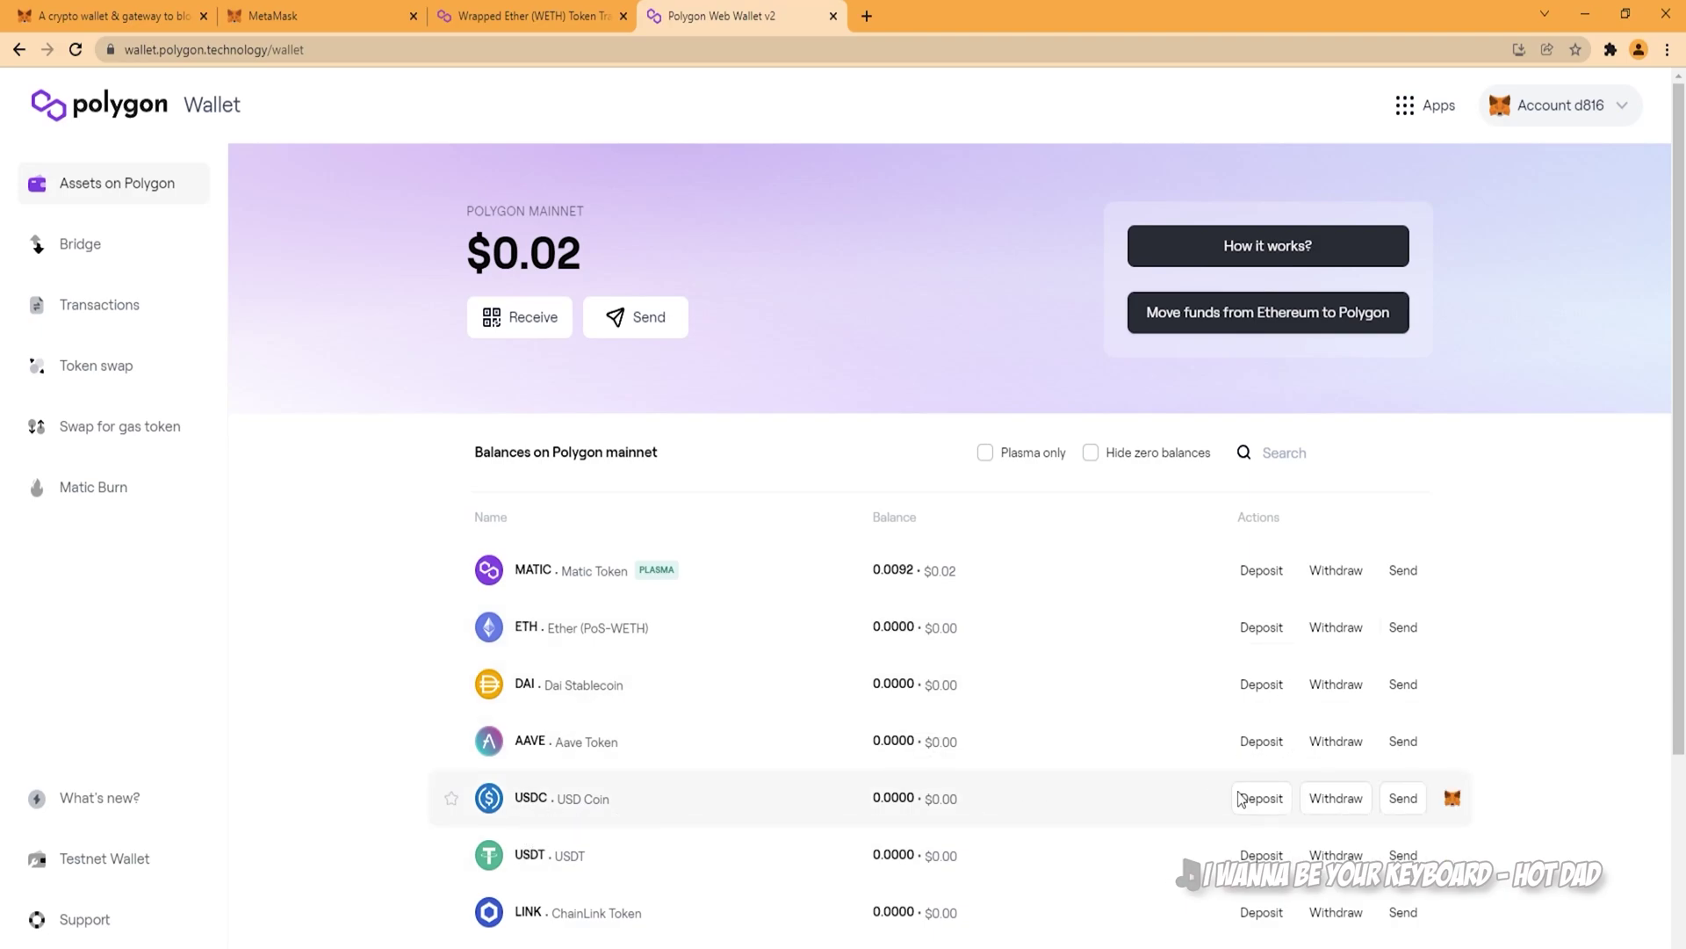
{"action": "left_click", "coordinate": [1453, 800]}
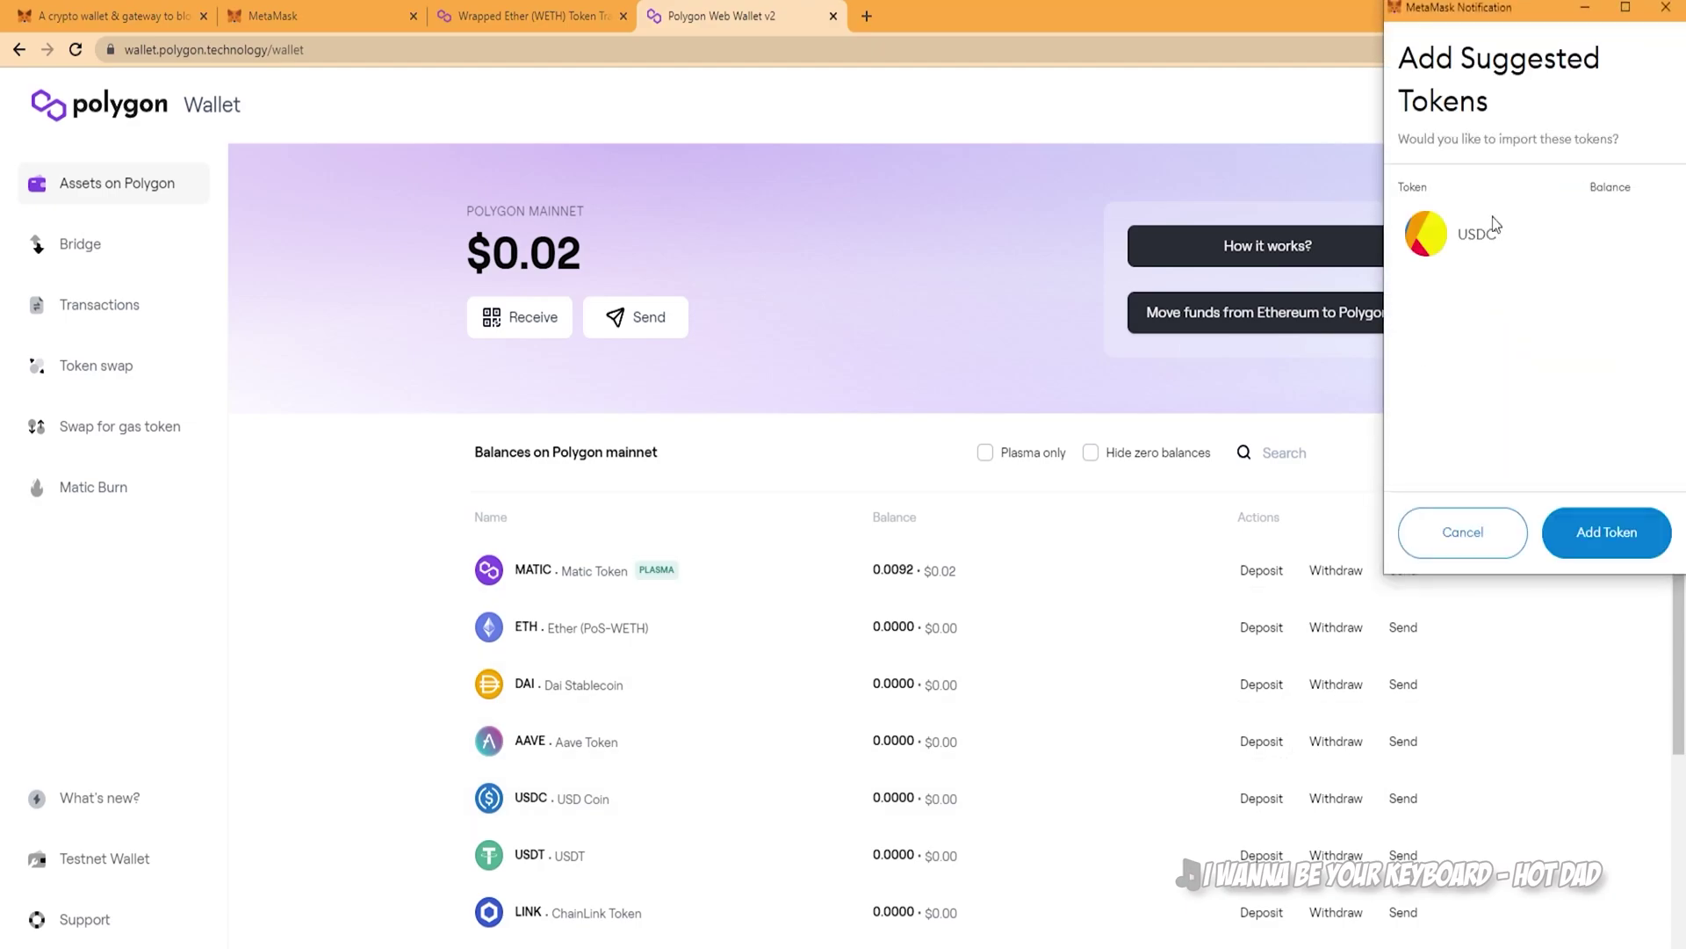
{"action": "left_click", "coordinate": [1574, 534]}
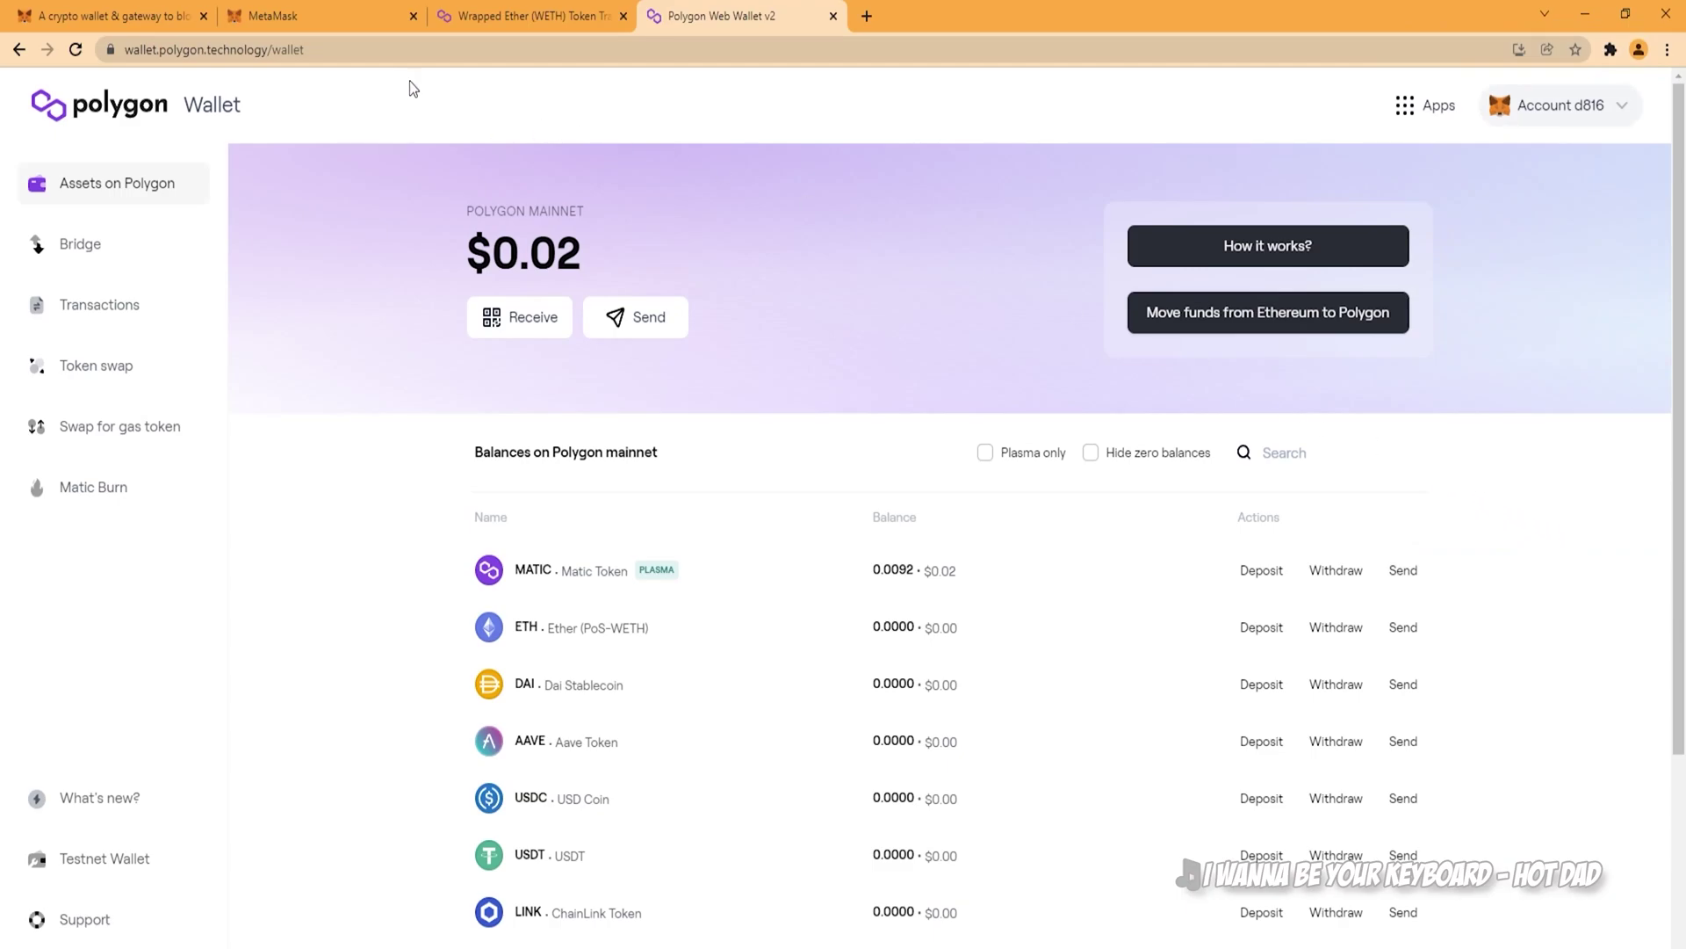
{"action": "left_click", "coordinate": [332, 24]}
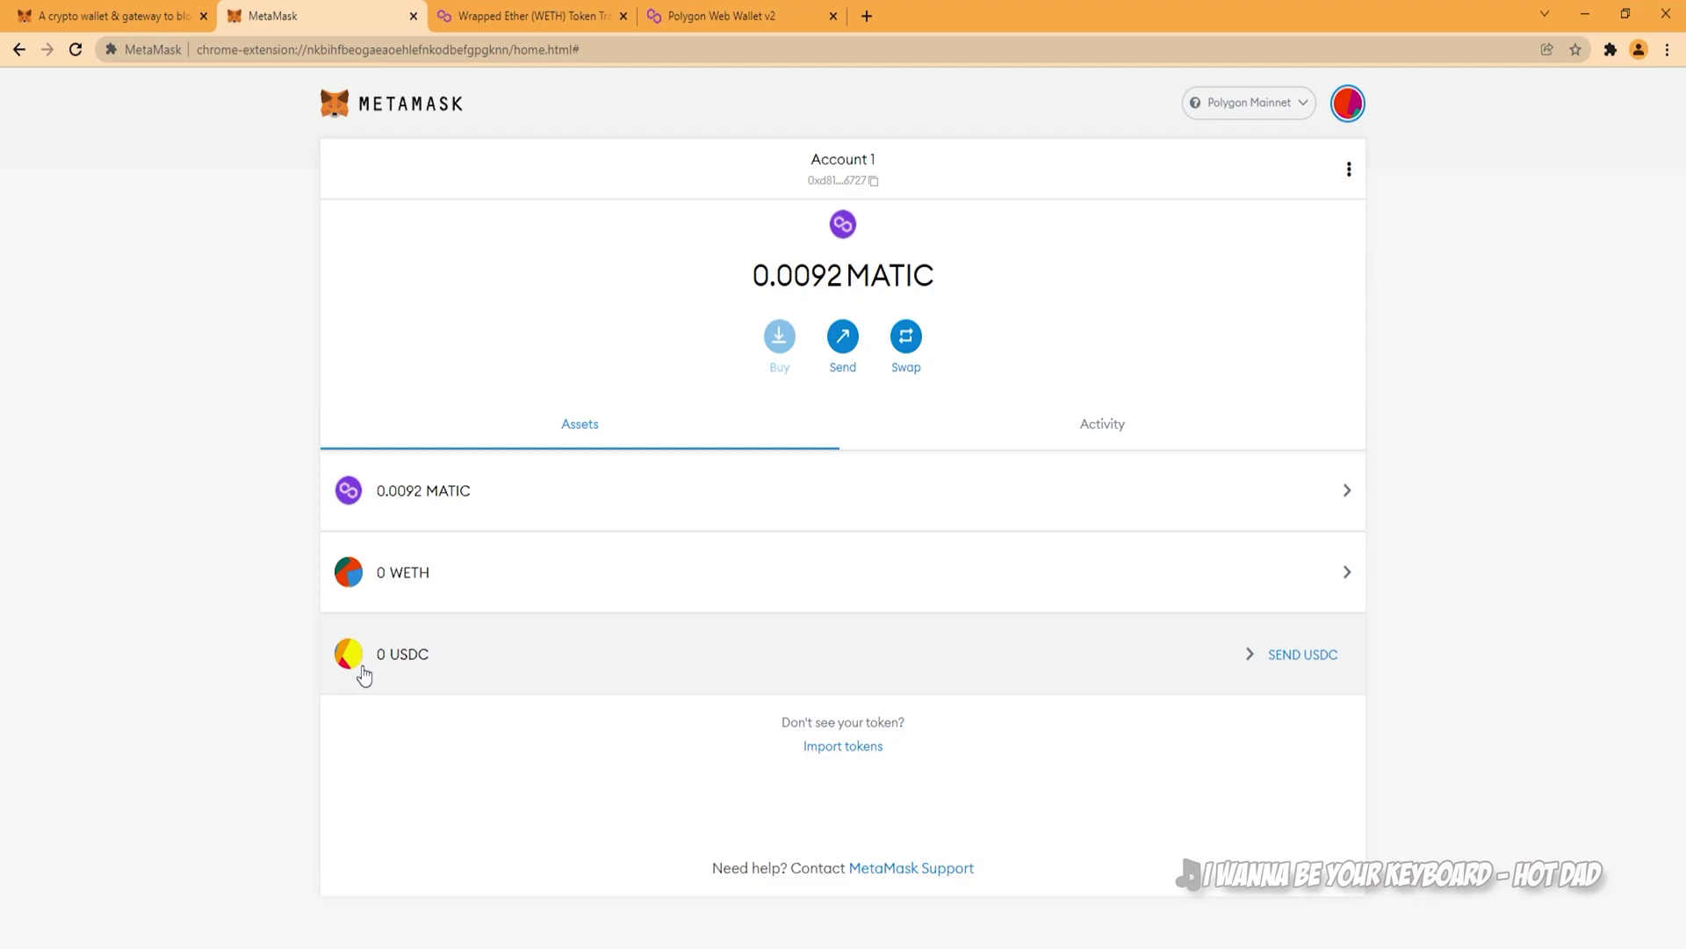
{"action": "left_click", "coordinate": [716, 19]}
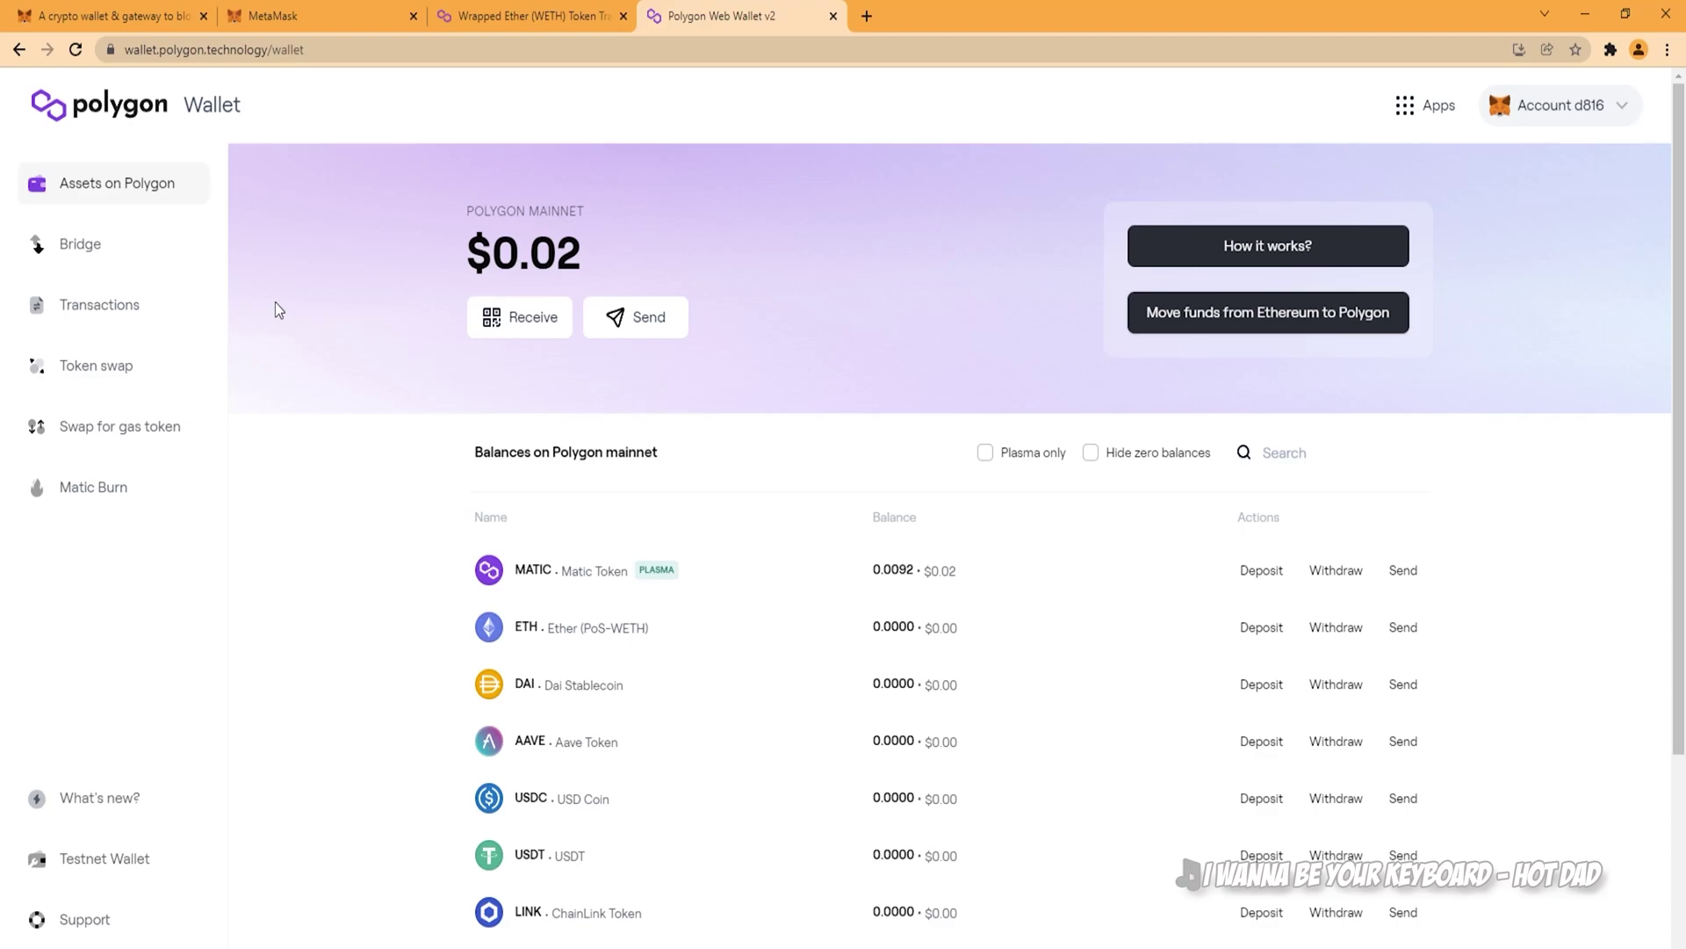
Step: View the Swap for gas token and Bridge pages, then switch the Ethereum-to-Polygon transfer direction
{"action": "left_click", "coordinate": [129, 448]}
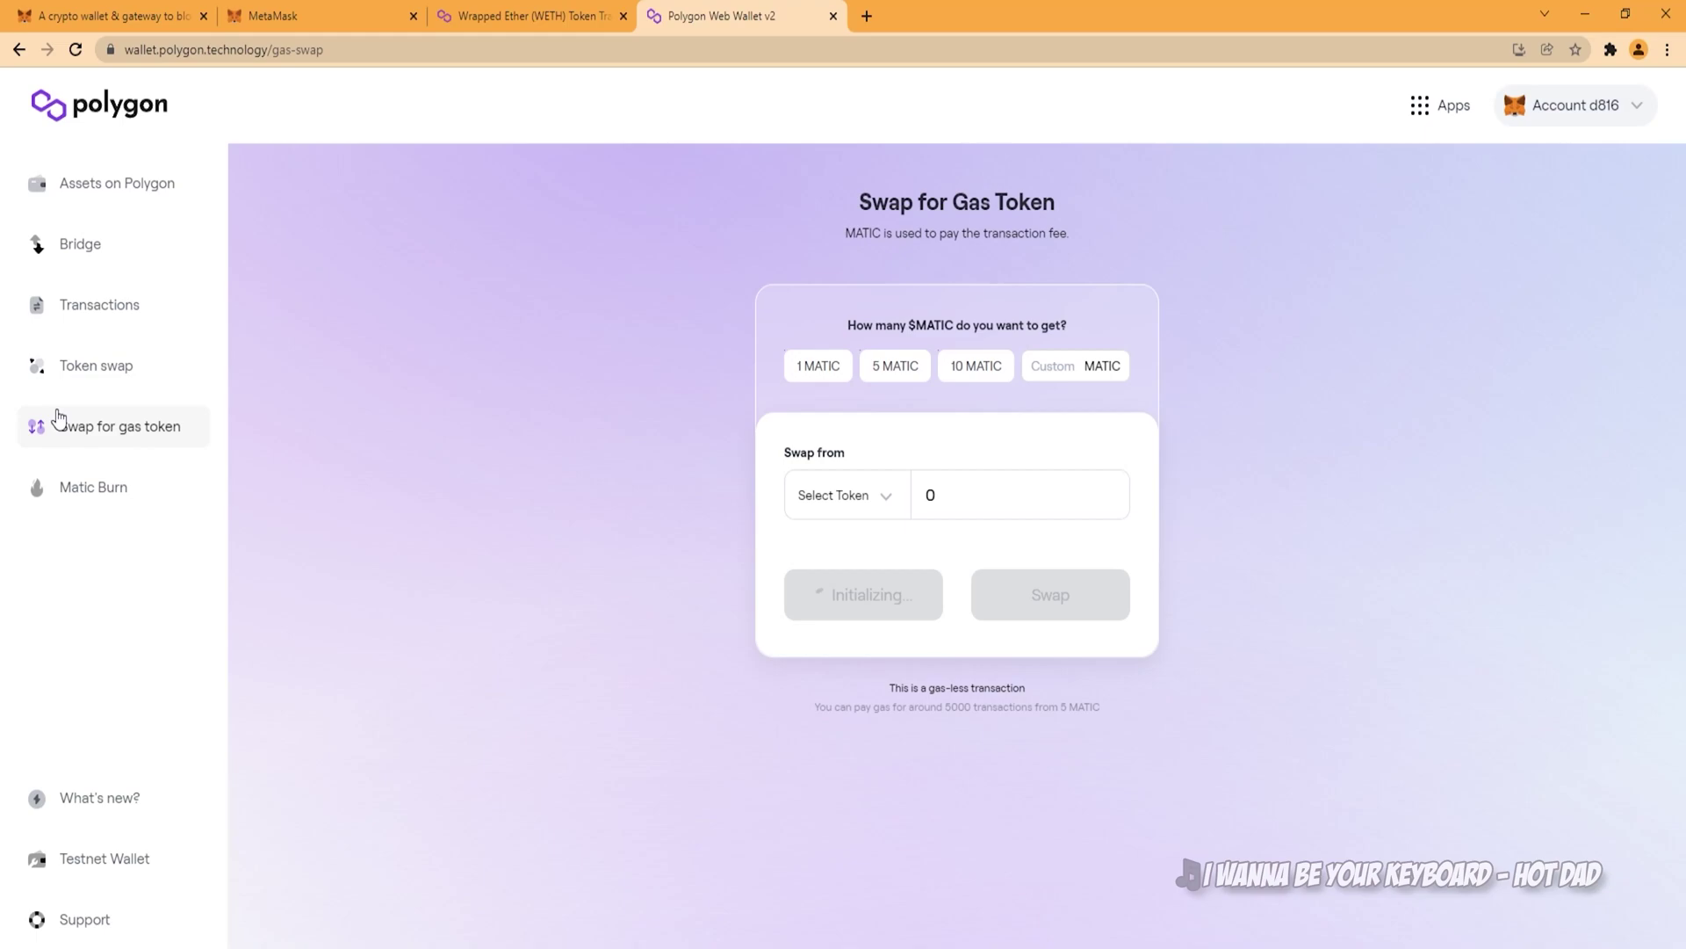
{"action": "left_click", "coordinate": [150, 263]}
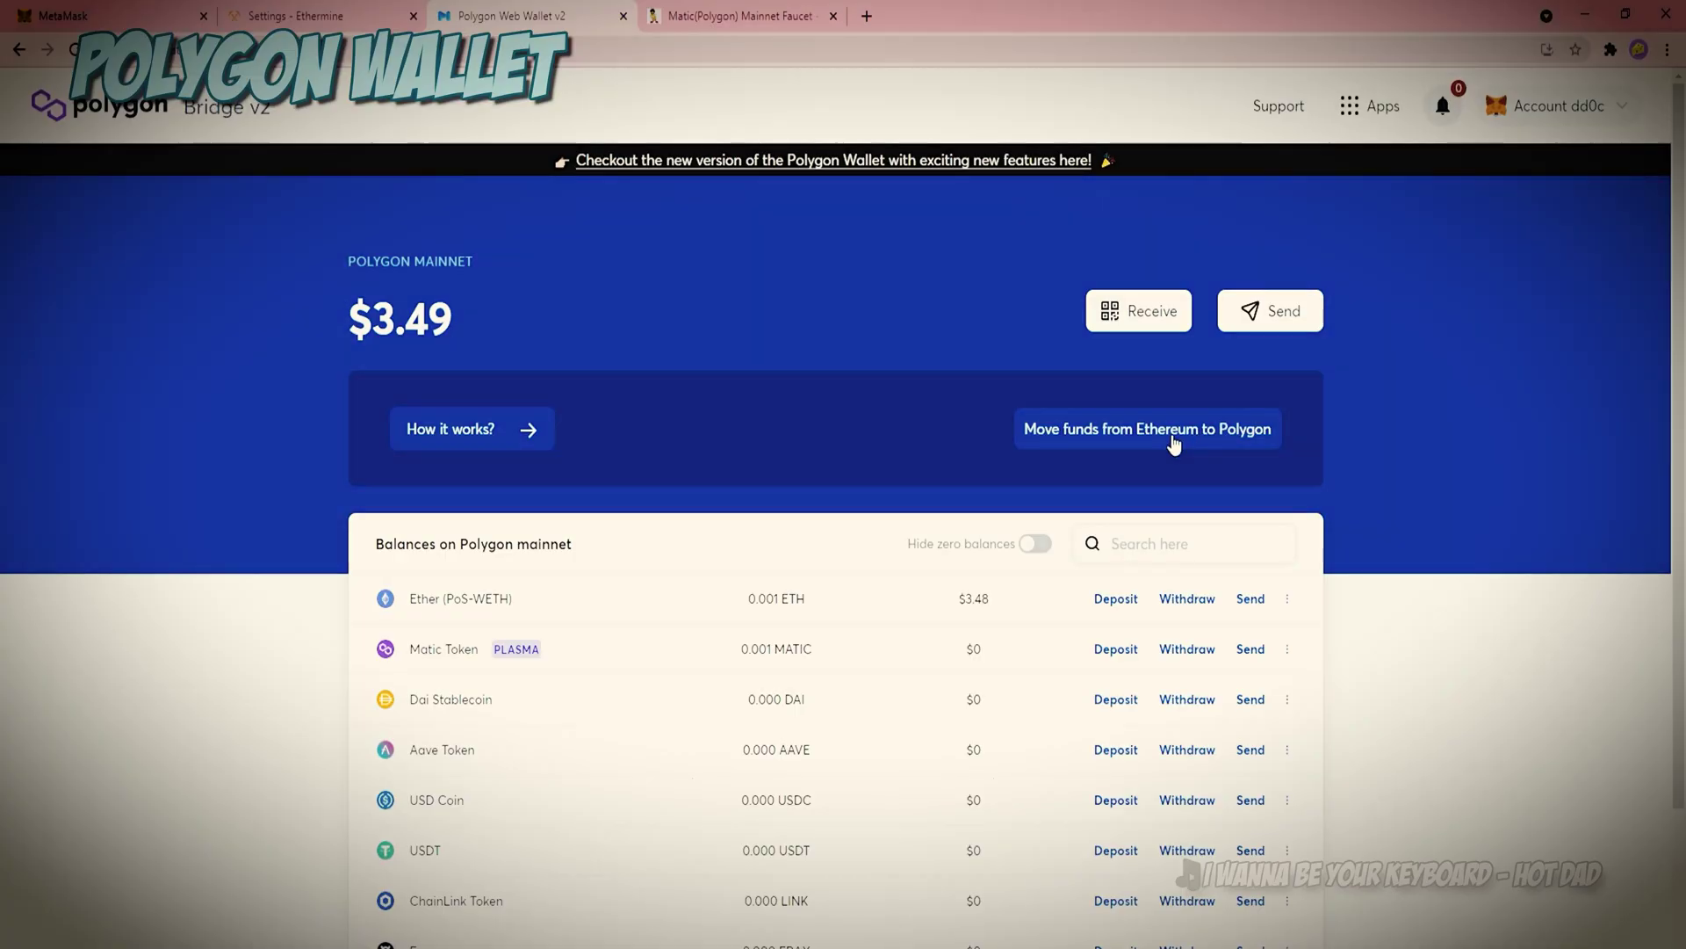
{"action": "left_click", "coordinate": [1174, 439]}
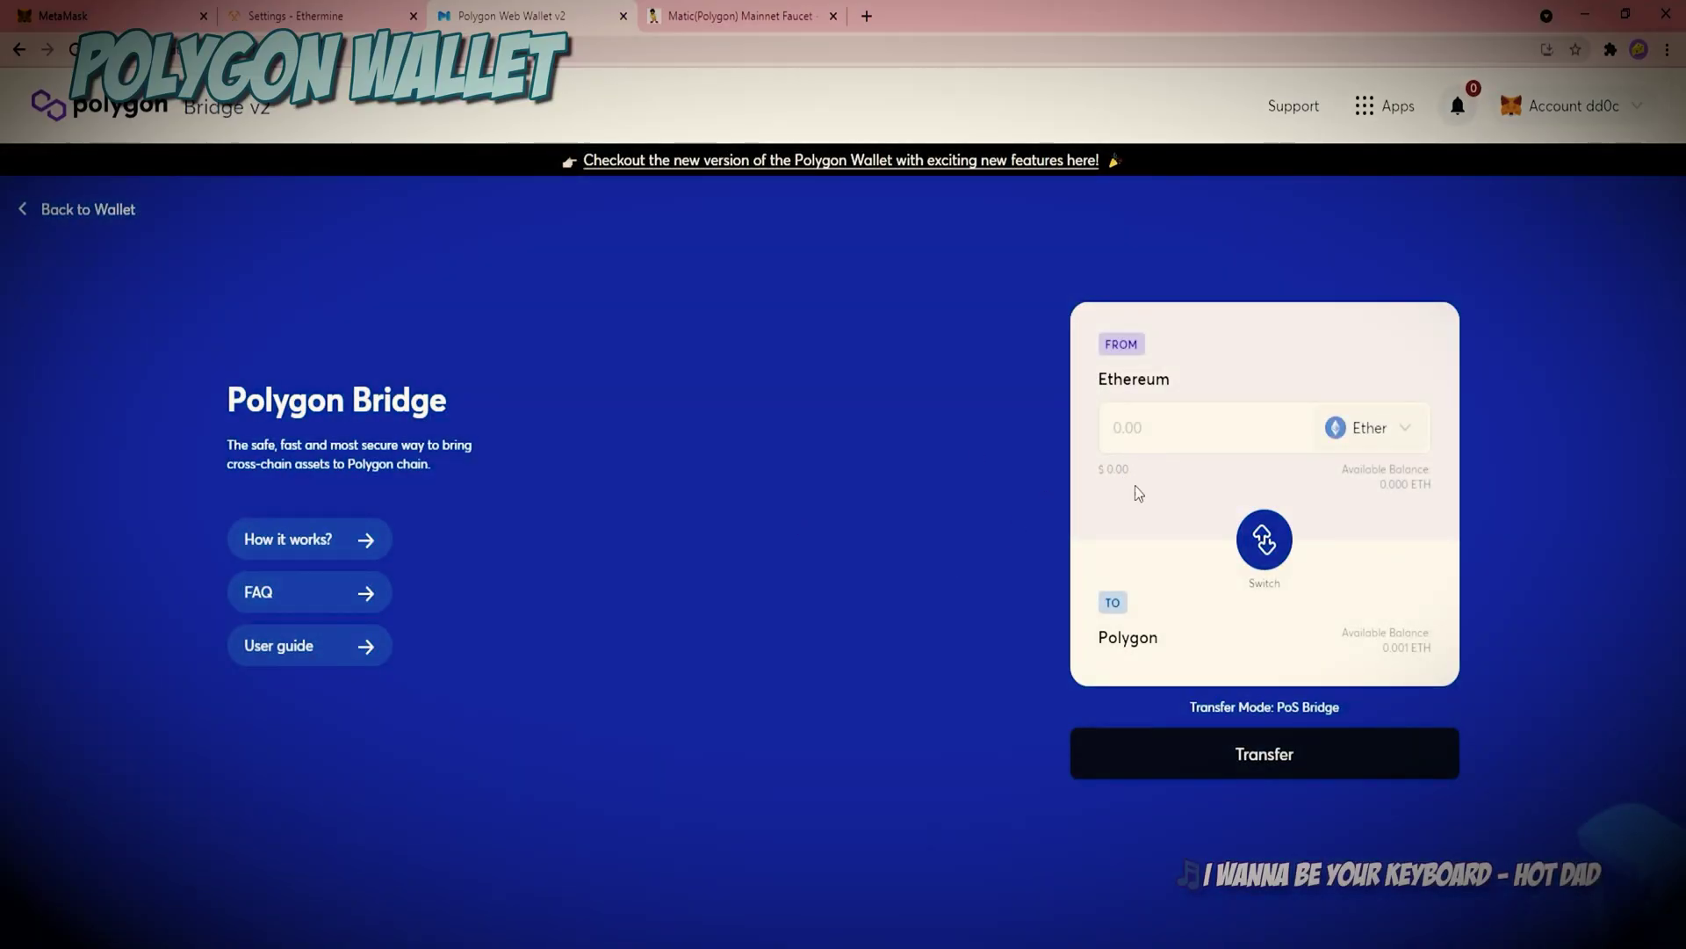
{"action": "left_click", "coordinate": [1275, 540]}
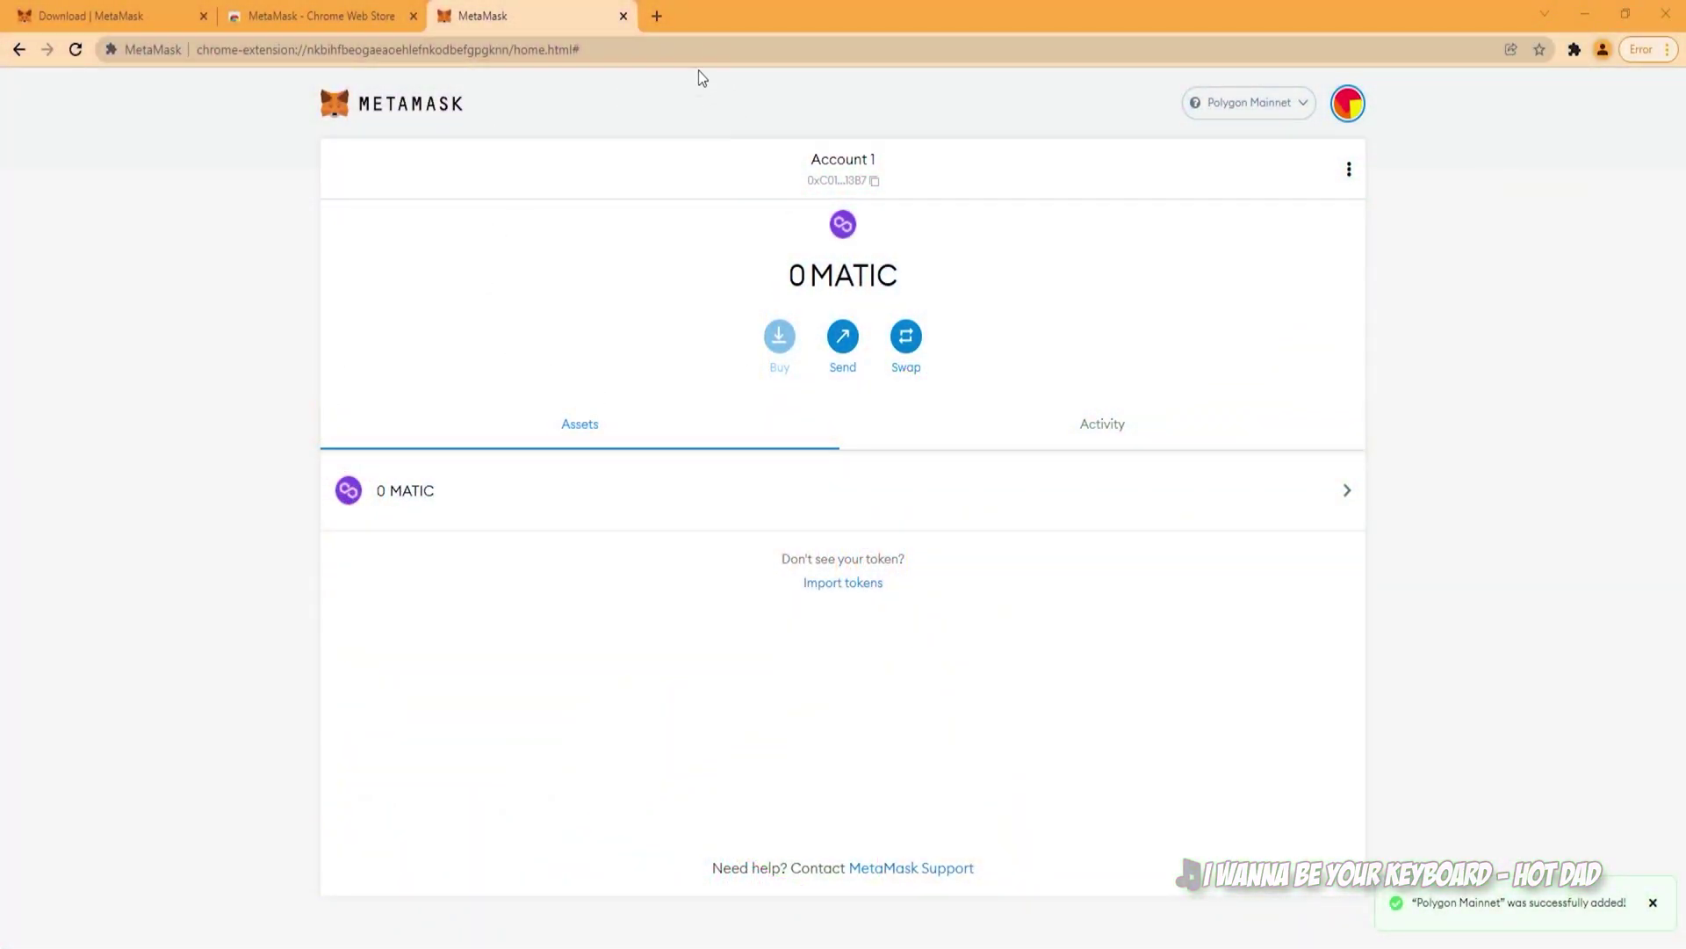
Step: Open the T-Rex, teamredminer and GMinerRelease GitHub repositories in separate tabs, ending on teamredminer
{"action": "left_click", "coordinate": [656, 16]}
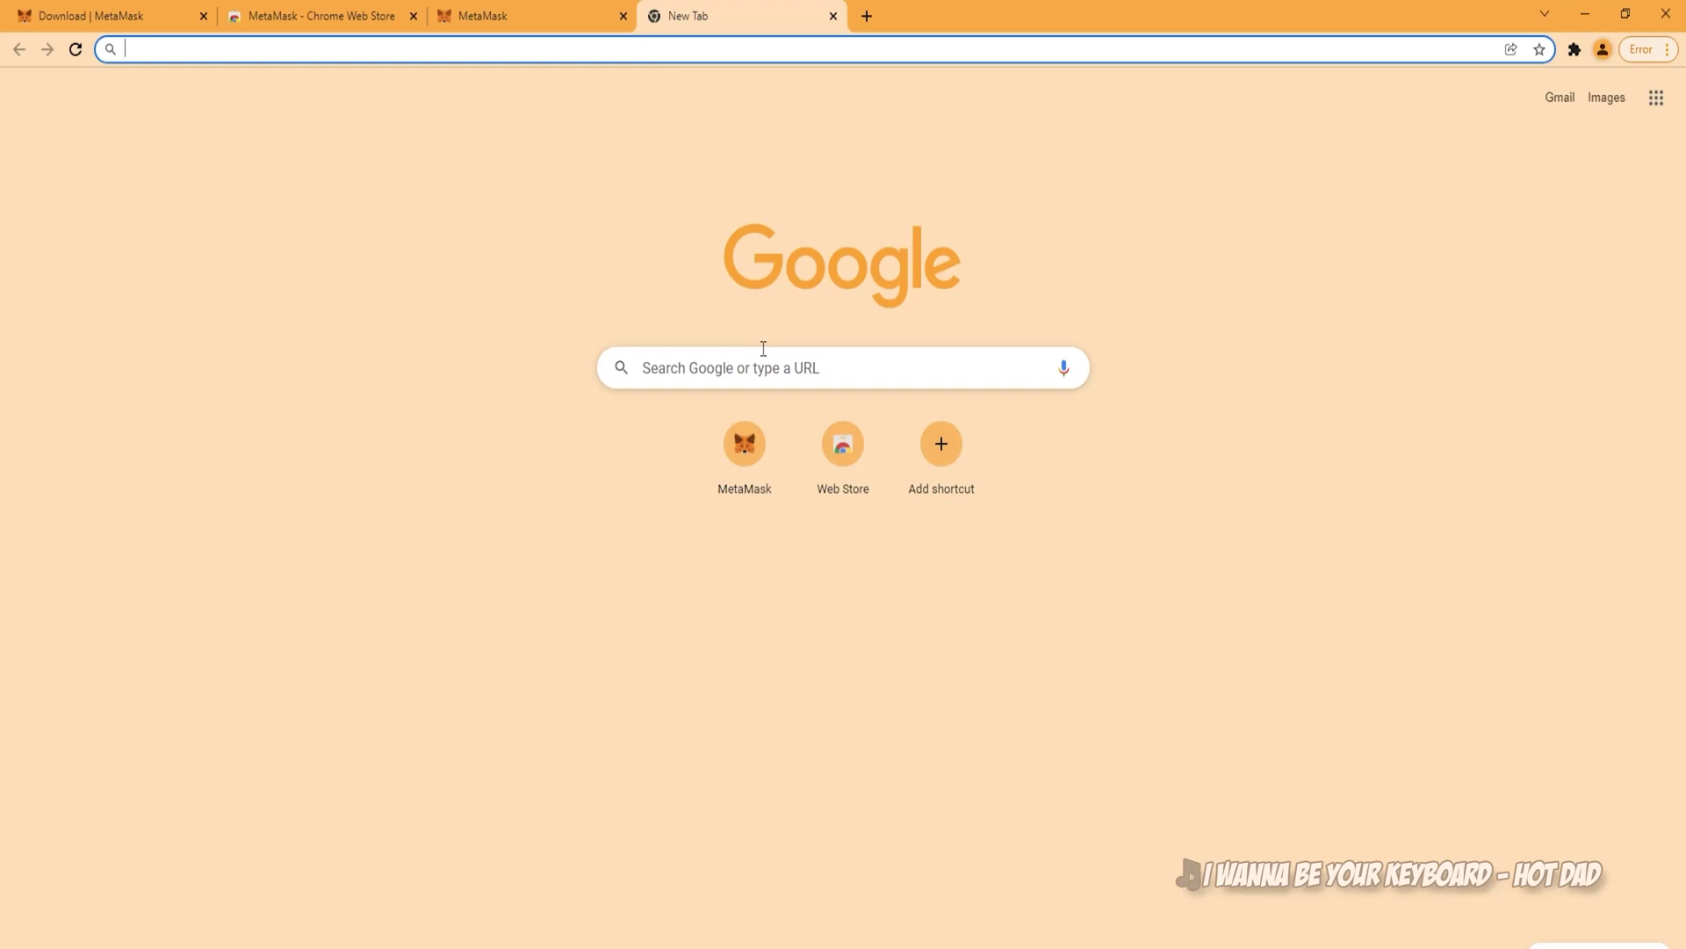
{"action": "type", "text": "https://github.com/trexminer/T-Rex"}
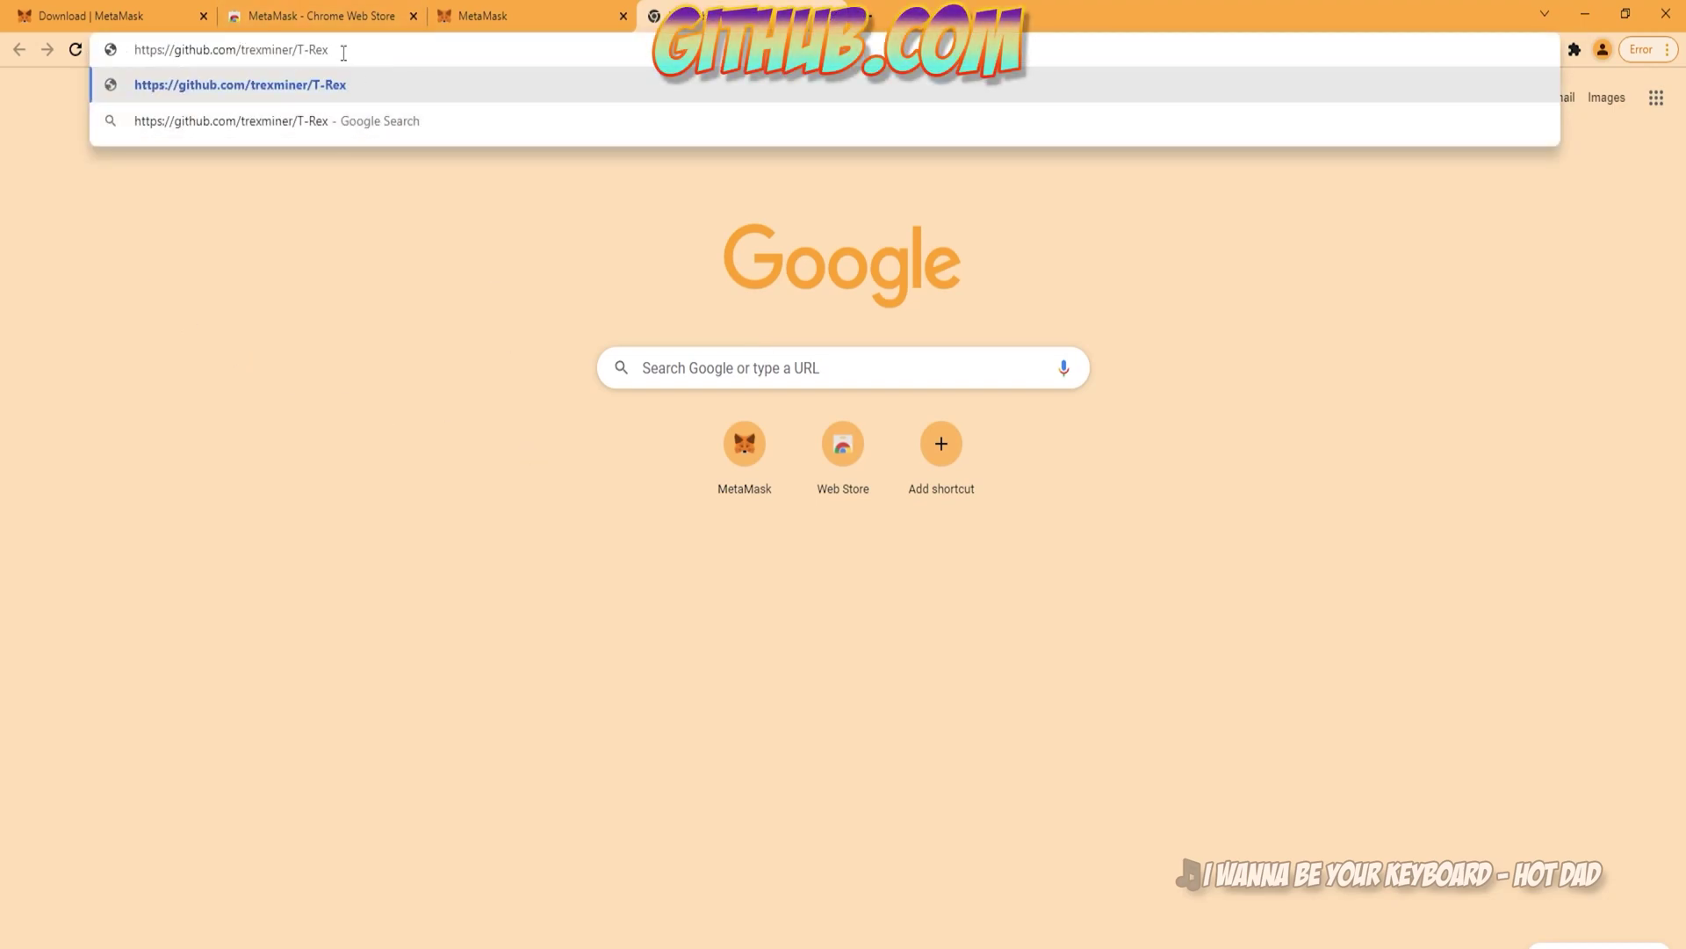
{"action": "key", "text": "Return"}
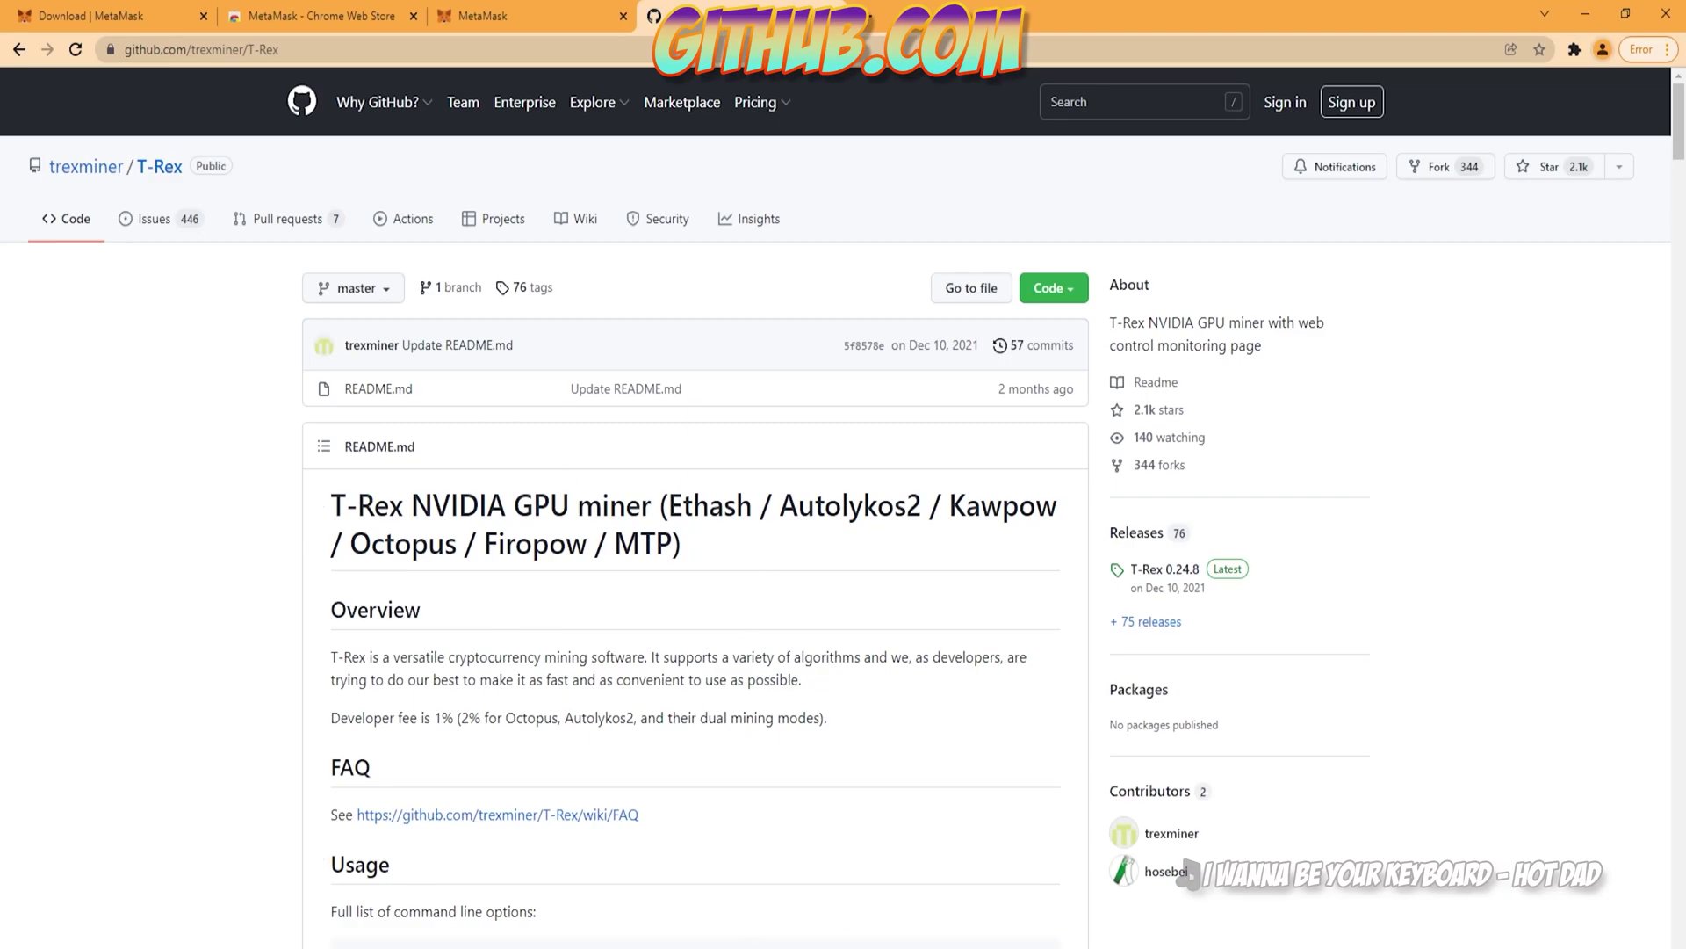
{"action": "left_click", "coordinate": [867, 26]}
{"action": "type", "text": "https://github.com/todxx/teamredminer"}
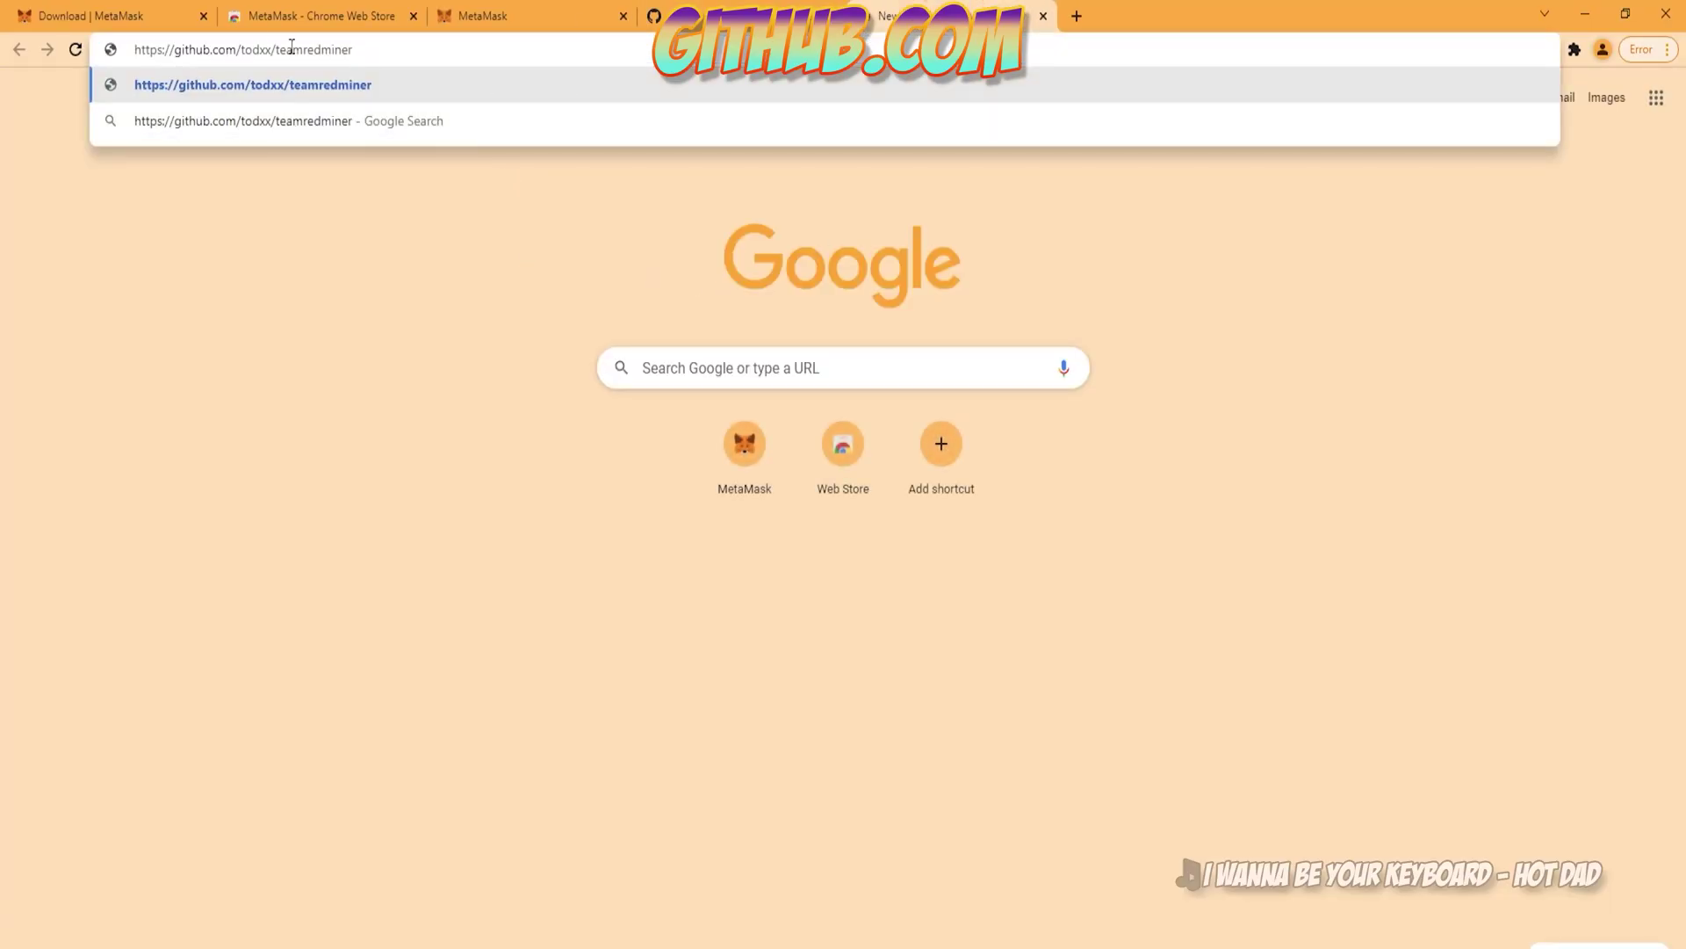
{"action": "left_click", "coordinate": [352, 97]}
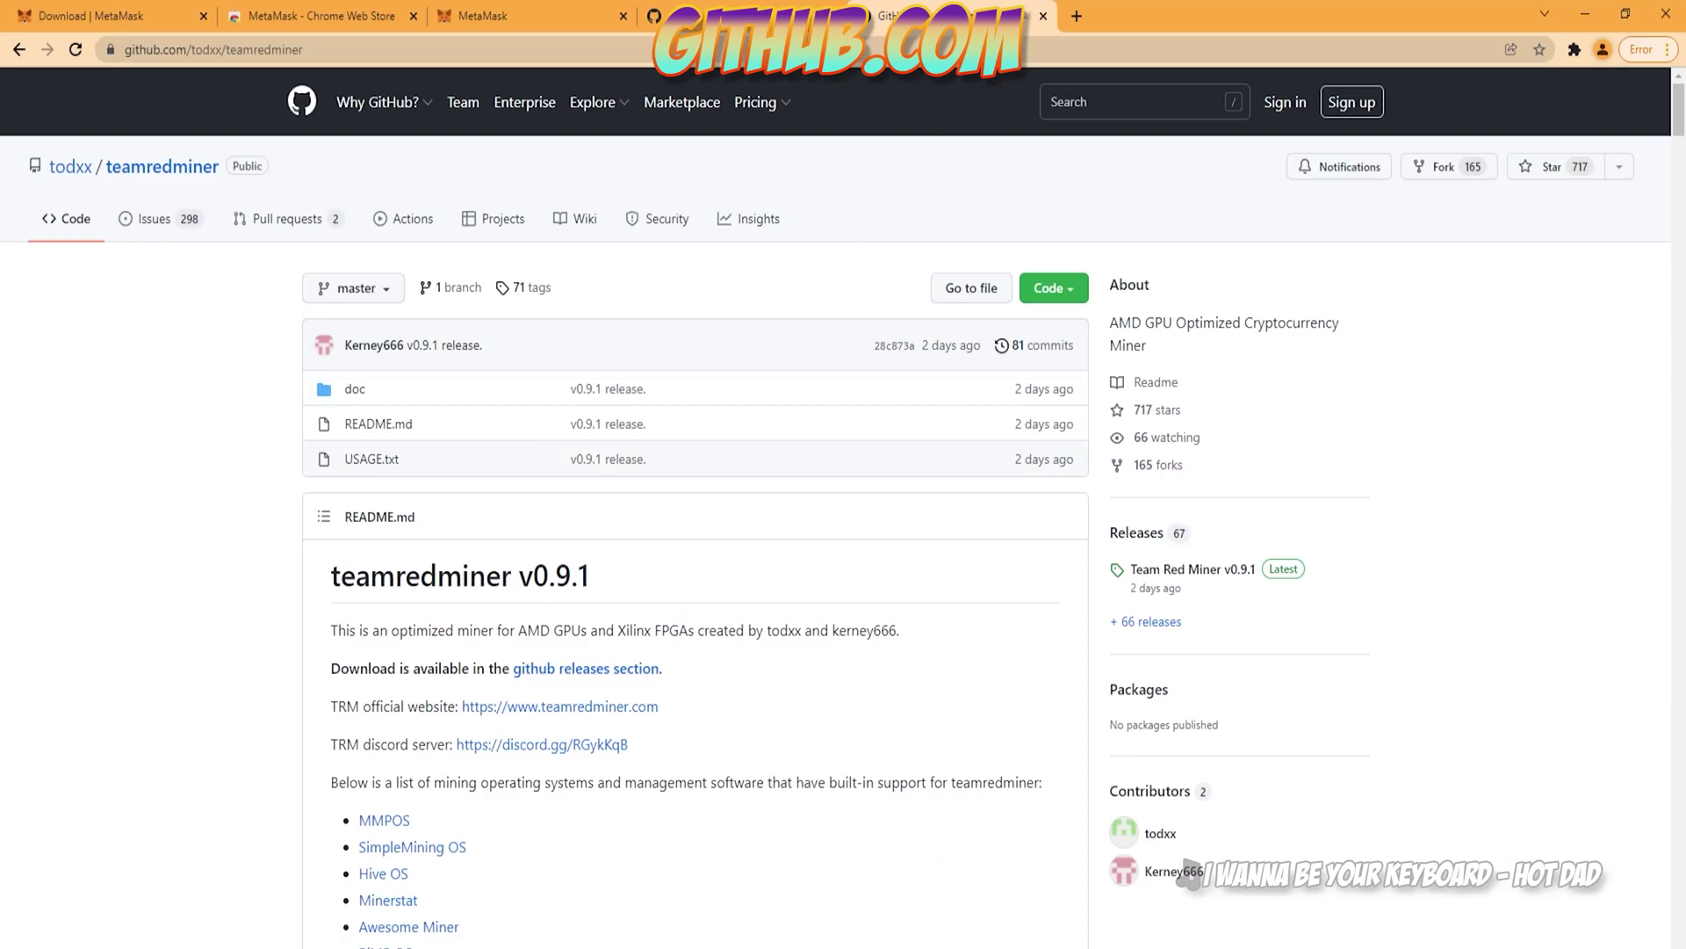
{"action": "left_click", "coordinate": [1076, 16]}
{"action": "type", "text": "https://github.com/develsoftware/GMinerRelease/"}
{"action": "key", "text": "Return"}
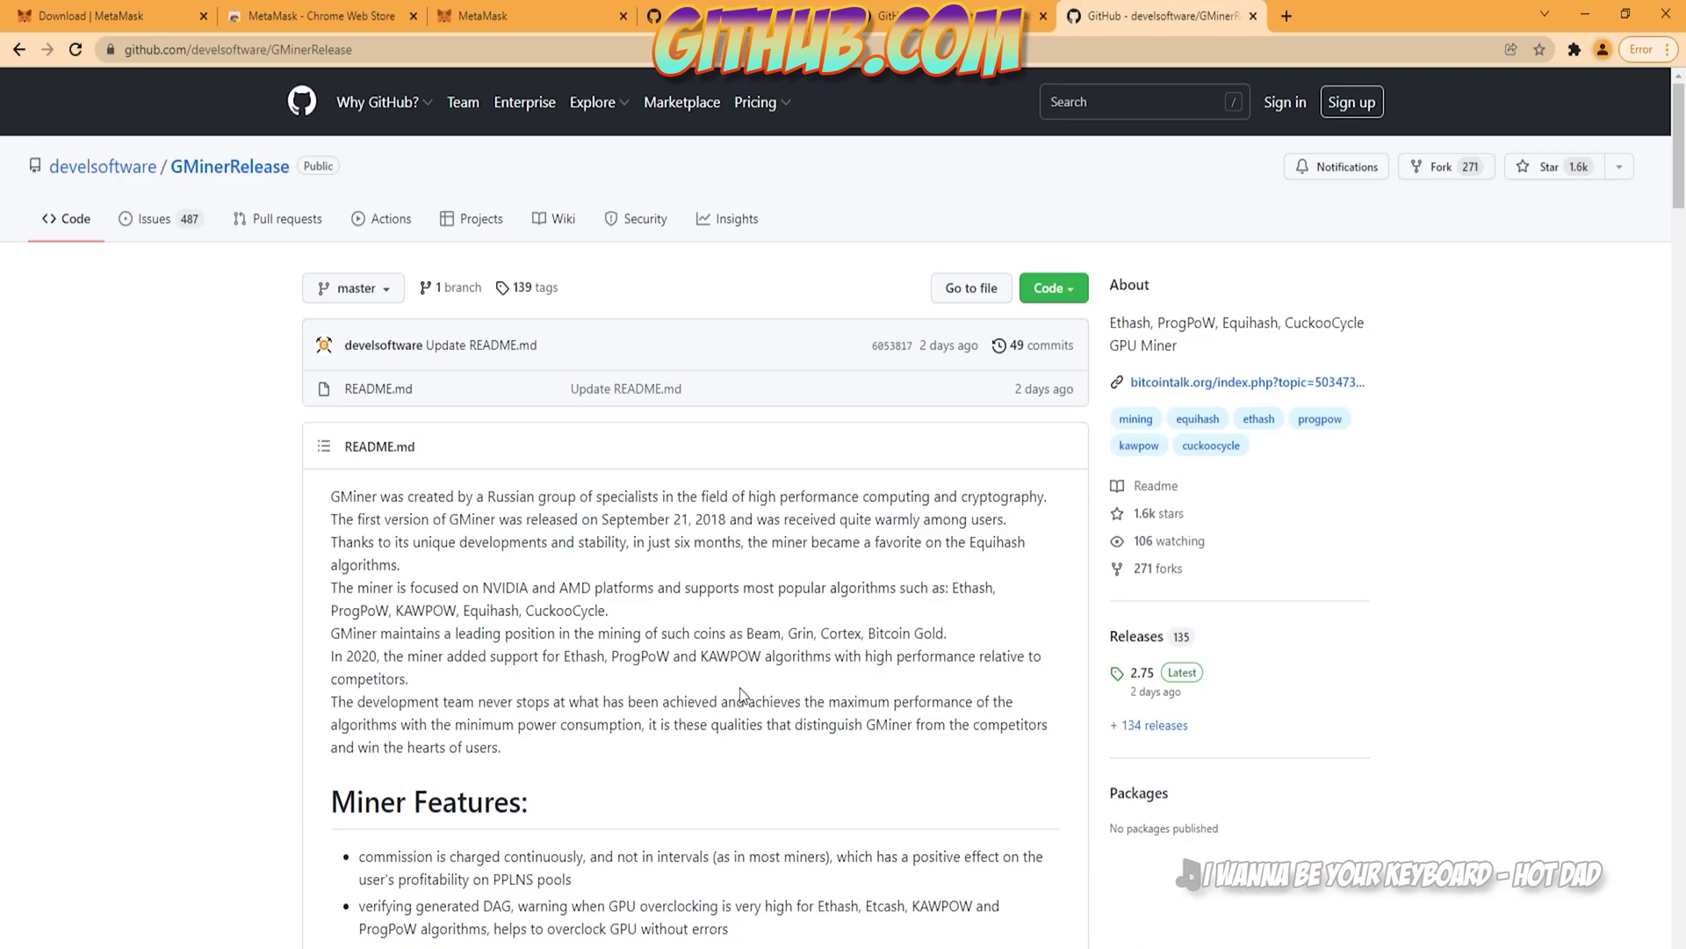
{"action": "left_click", "coordinate": [748, 7]}
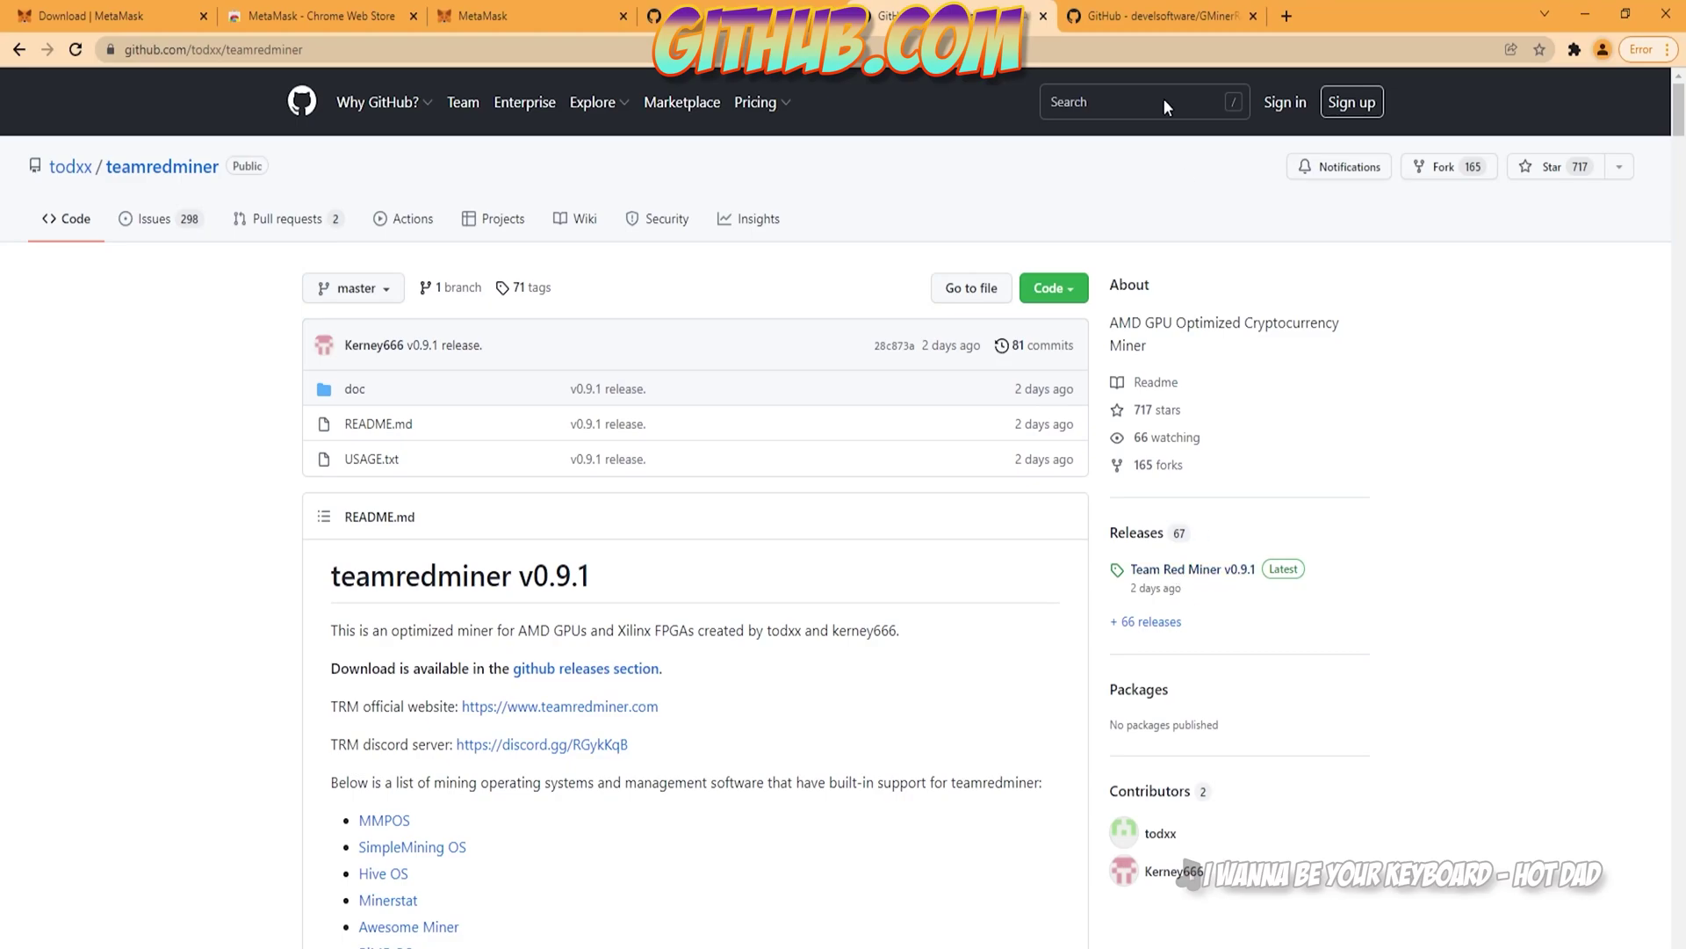
Step: Go to the T-Rex repository and open its 0.24.8 release page
{"action": "left_click", "coordinate": [1145, 20]}
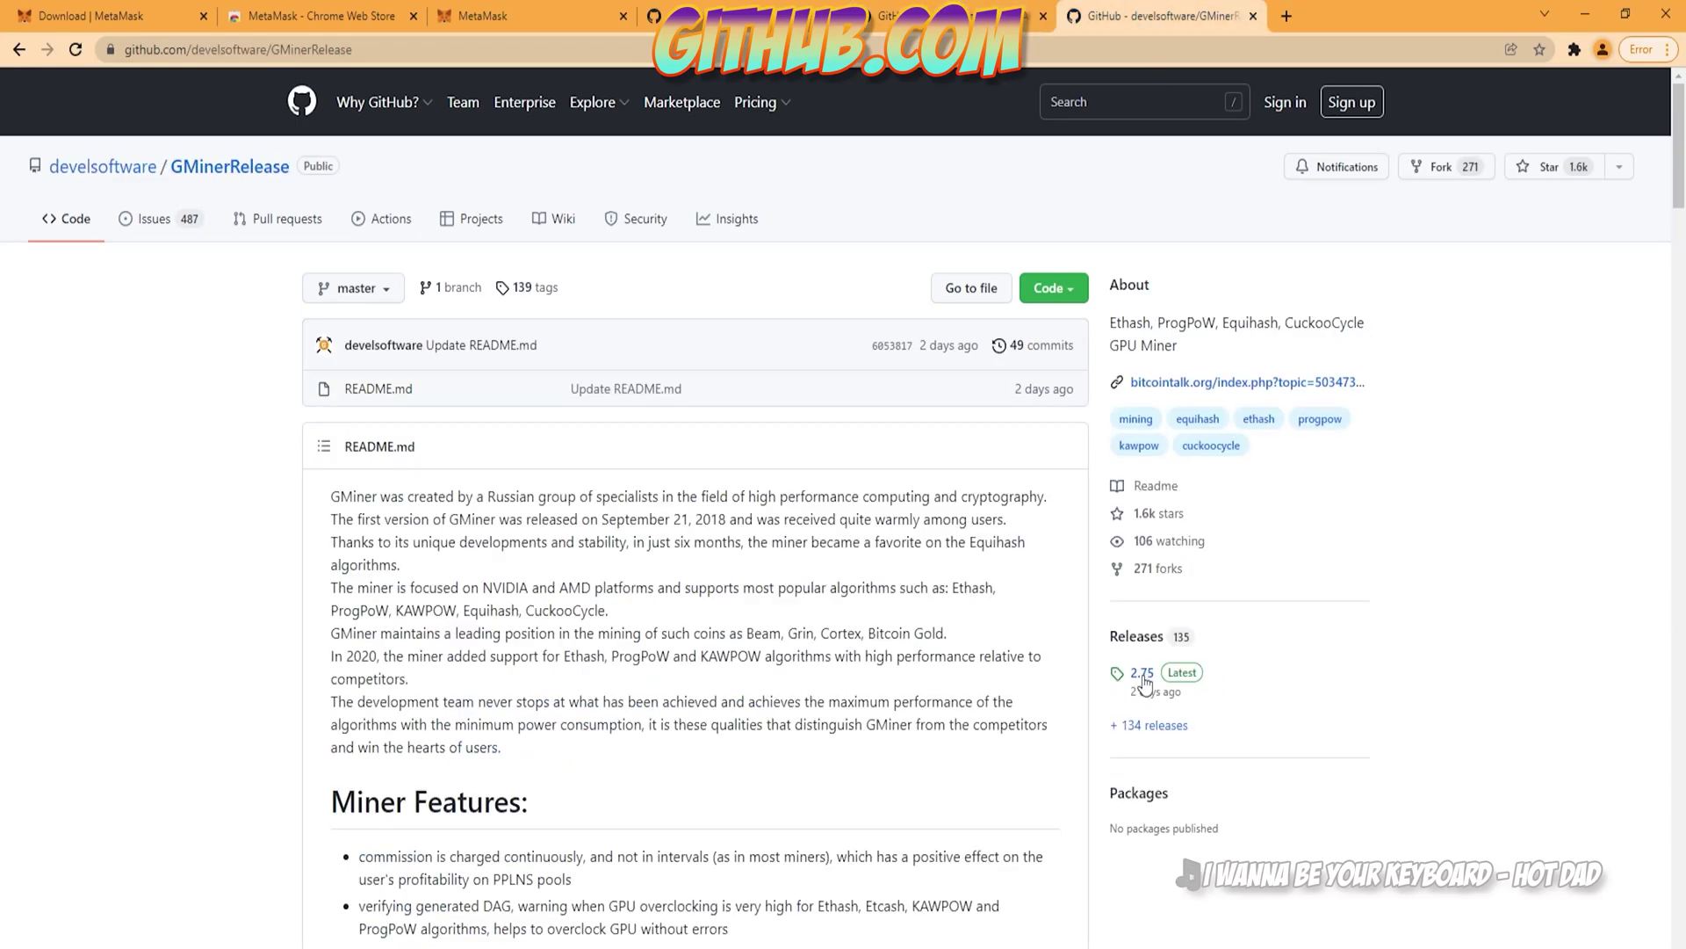
{"action": "left_click", "coordinate": [857, 18]}
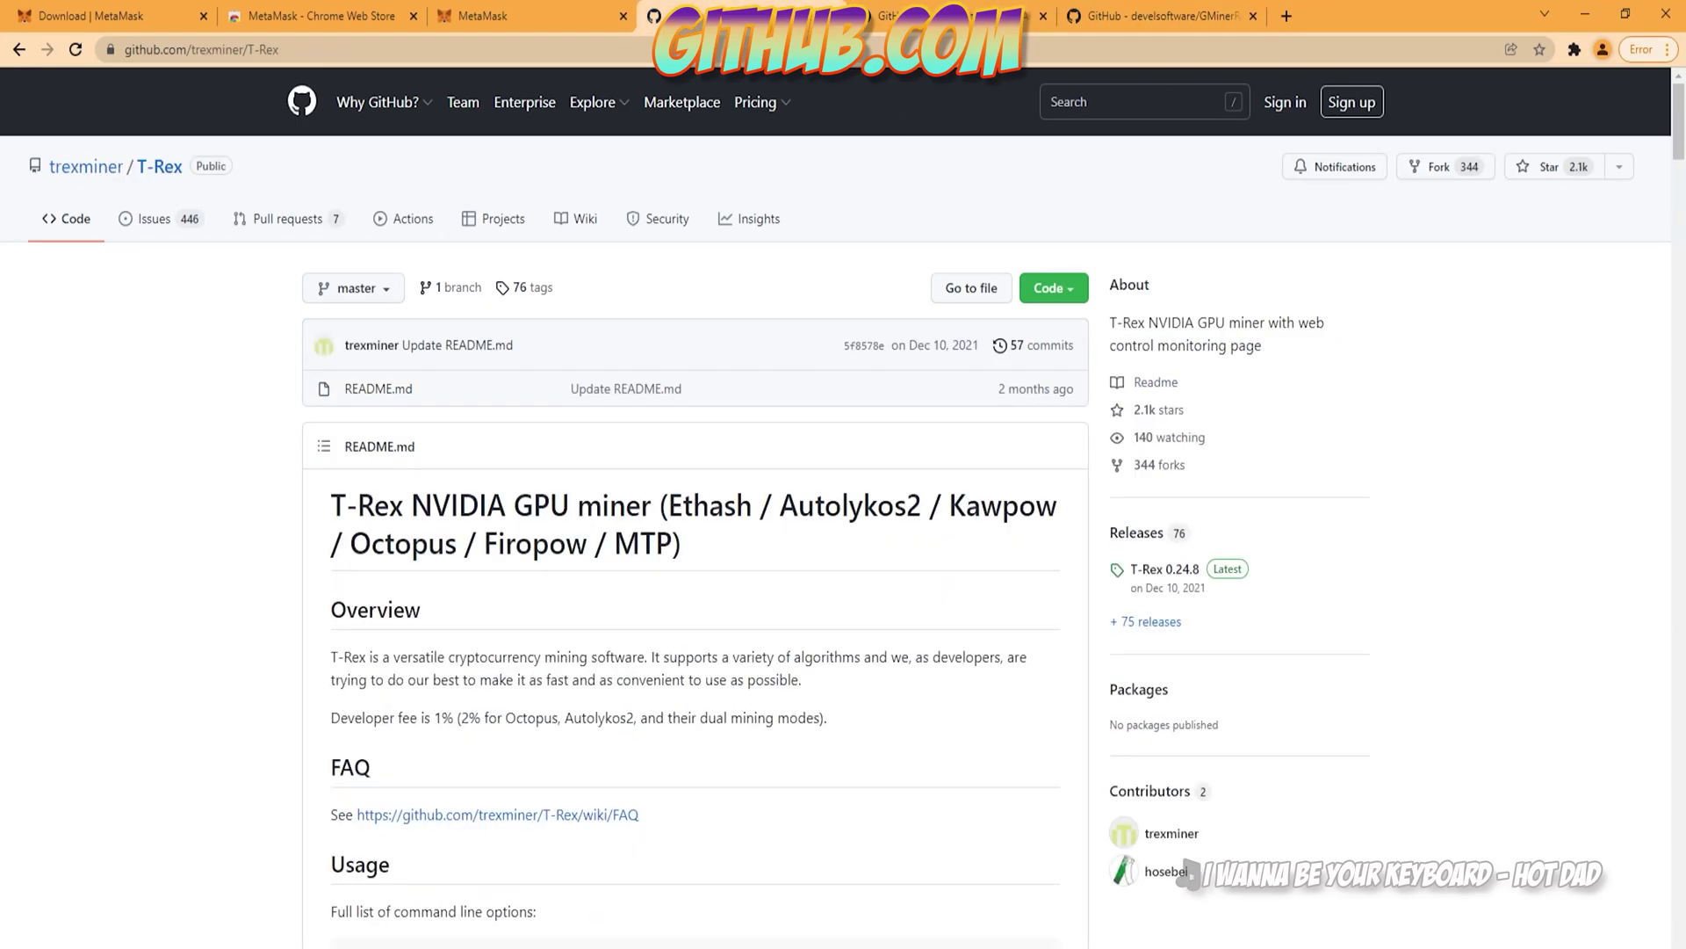
{"action": "left_click", "coordinate": [1181, 571]}
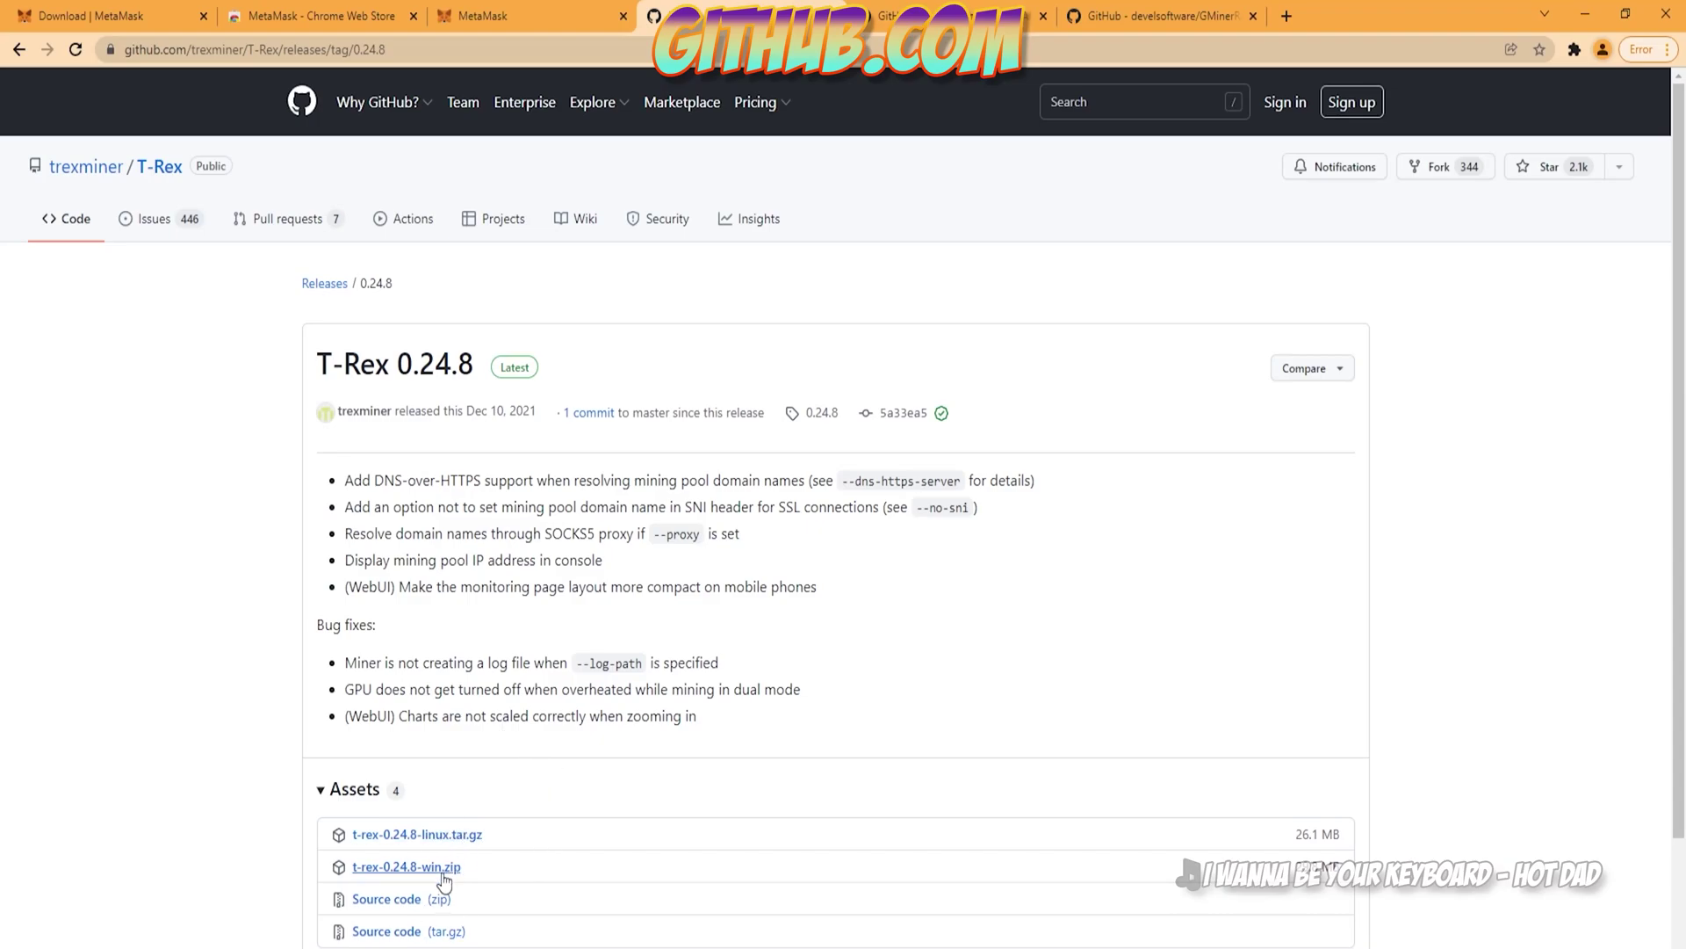
Step: Try downloading t-rex-0.24.8-win.zip, check why the download was blocked, and return to the release
{"action": "left_click", "coordinate": [406, 869]}
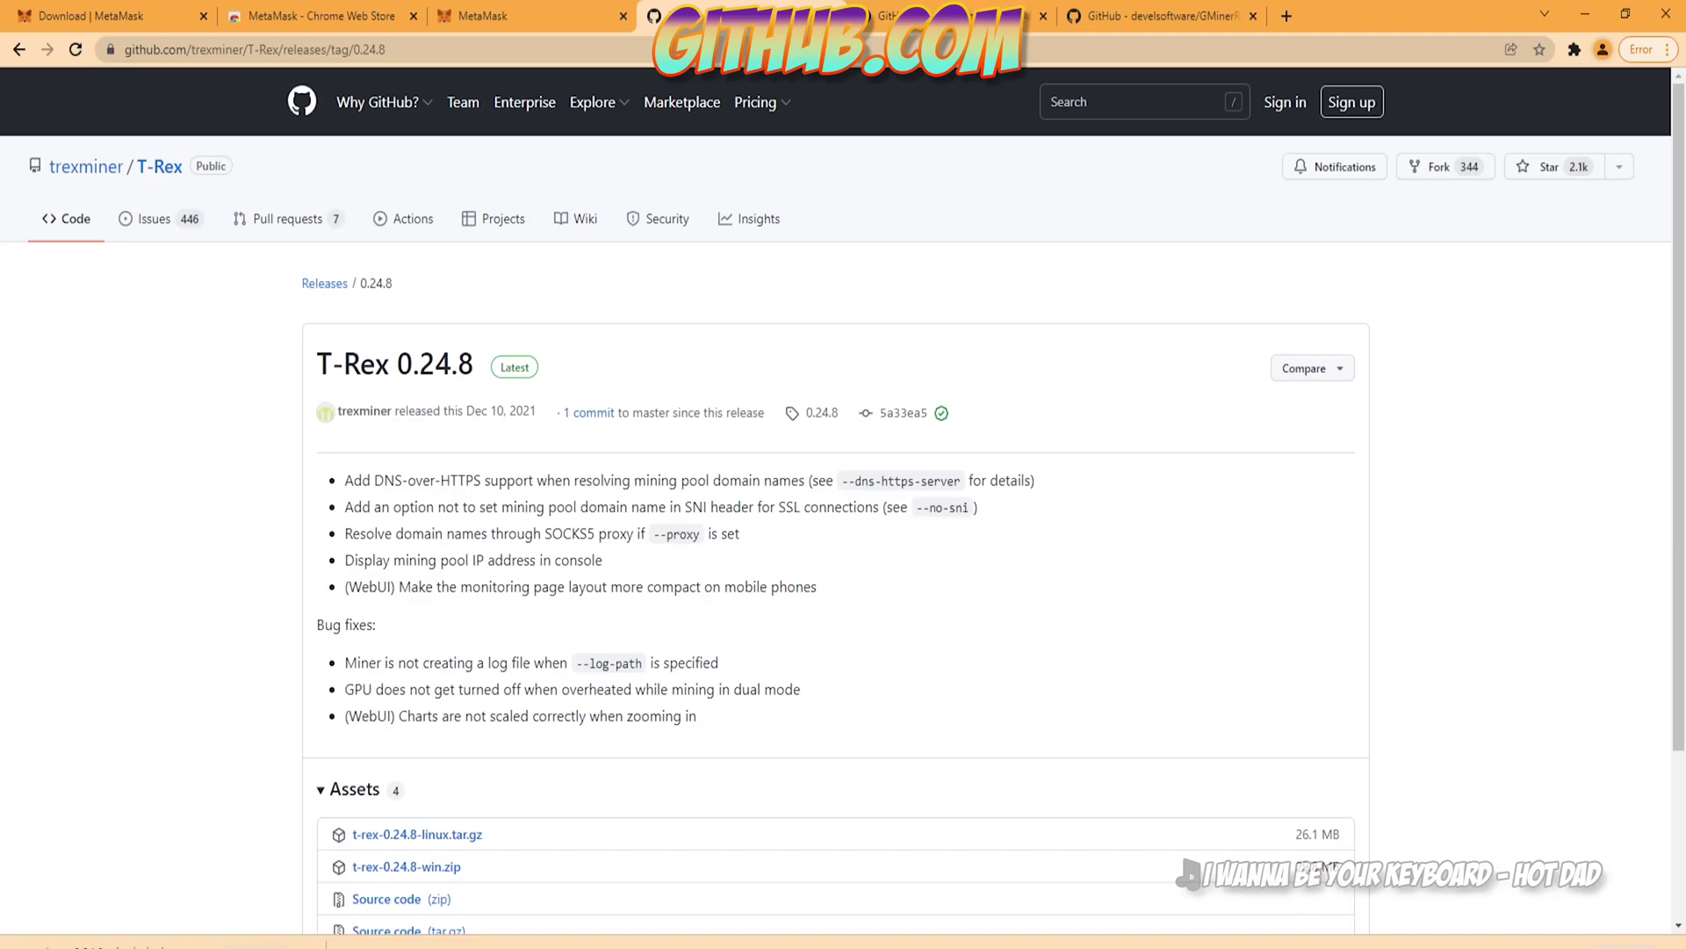
{"action": "left_click", "coordinate": [306, 945]}
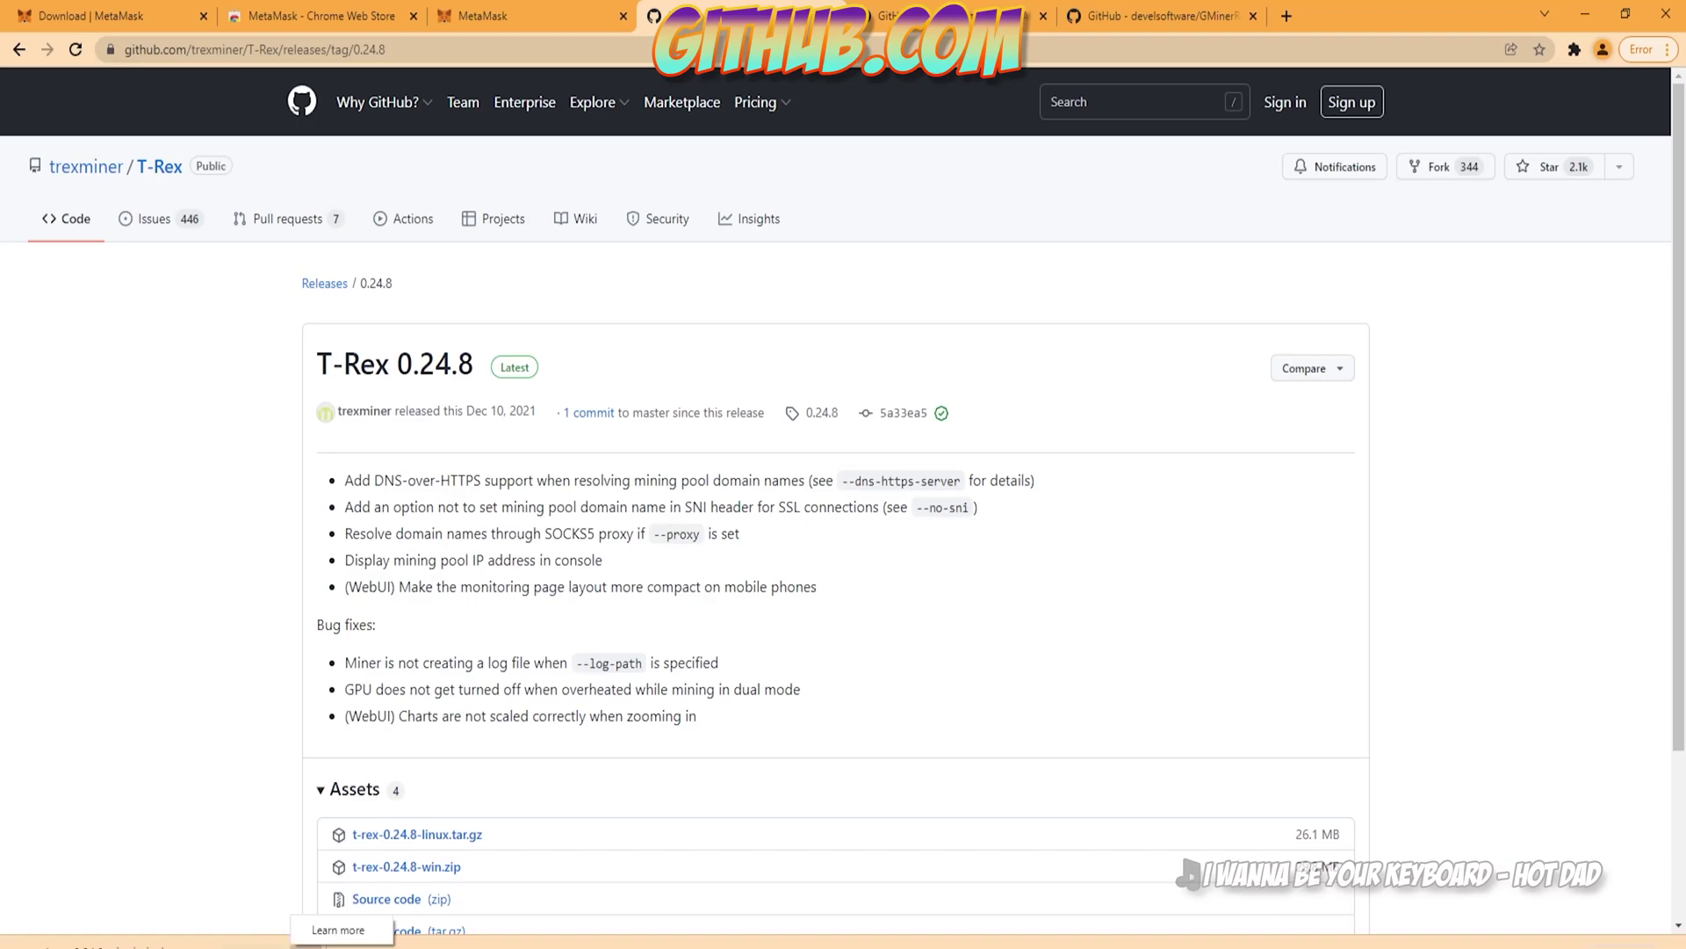
{"action": "left_click", "coordinate": [338, 929]}
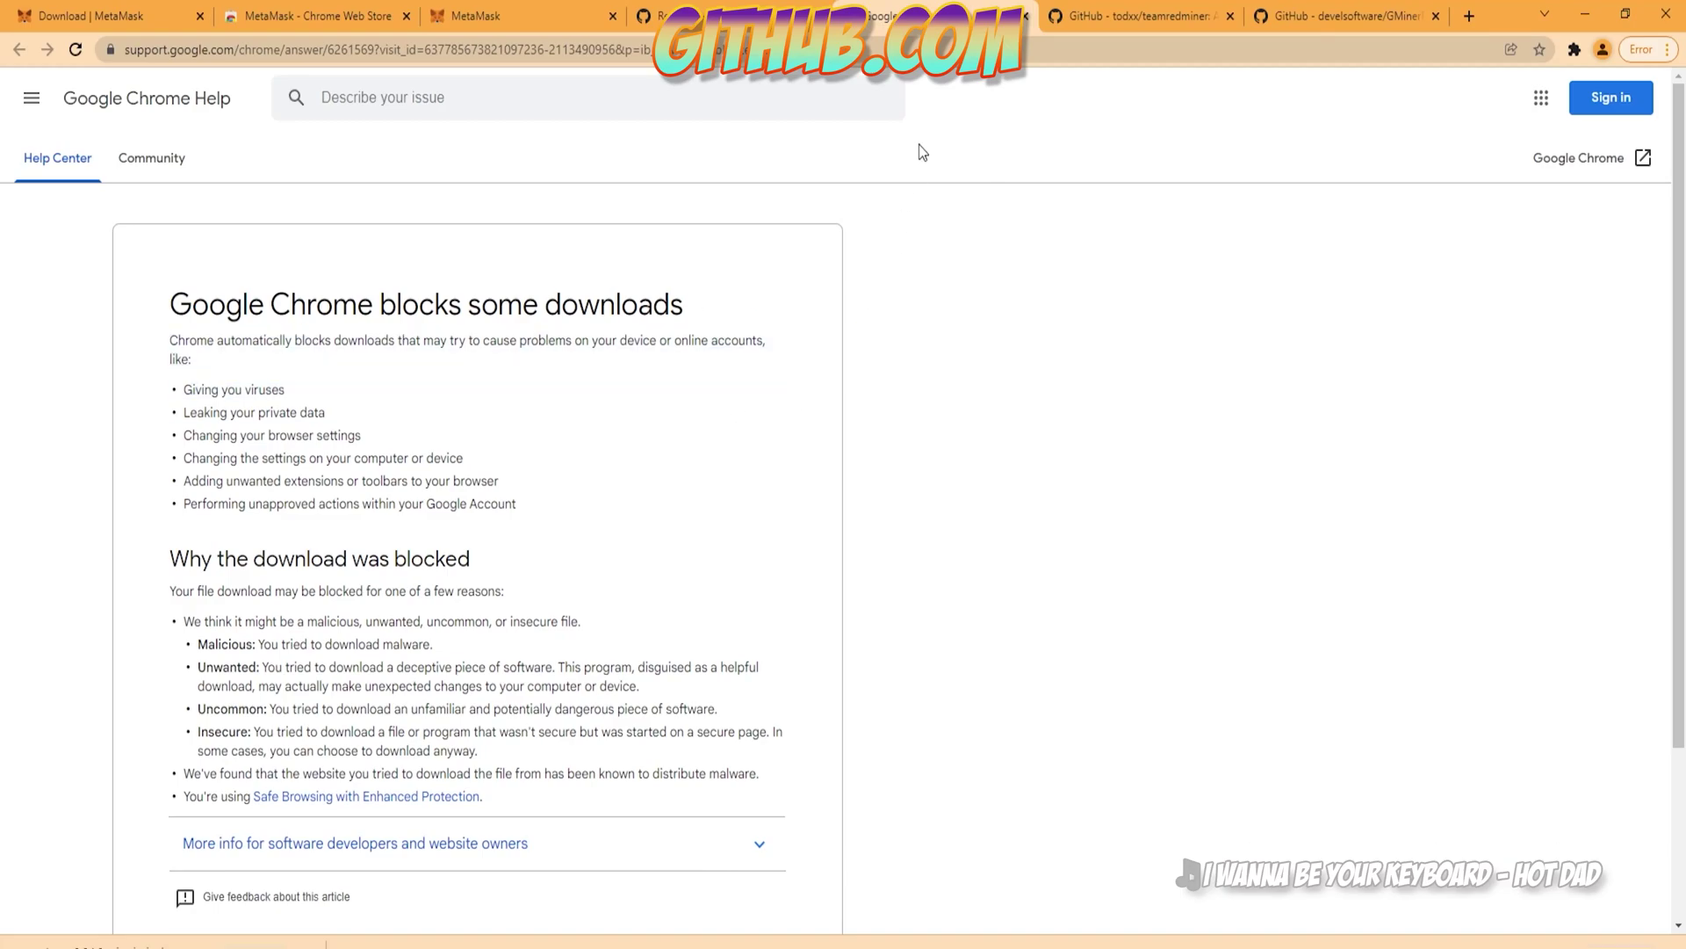
{"action": "left_click", "coordinate": [1026, 16]}
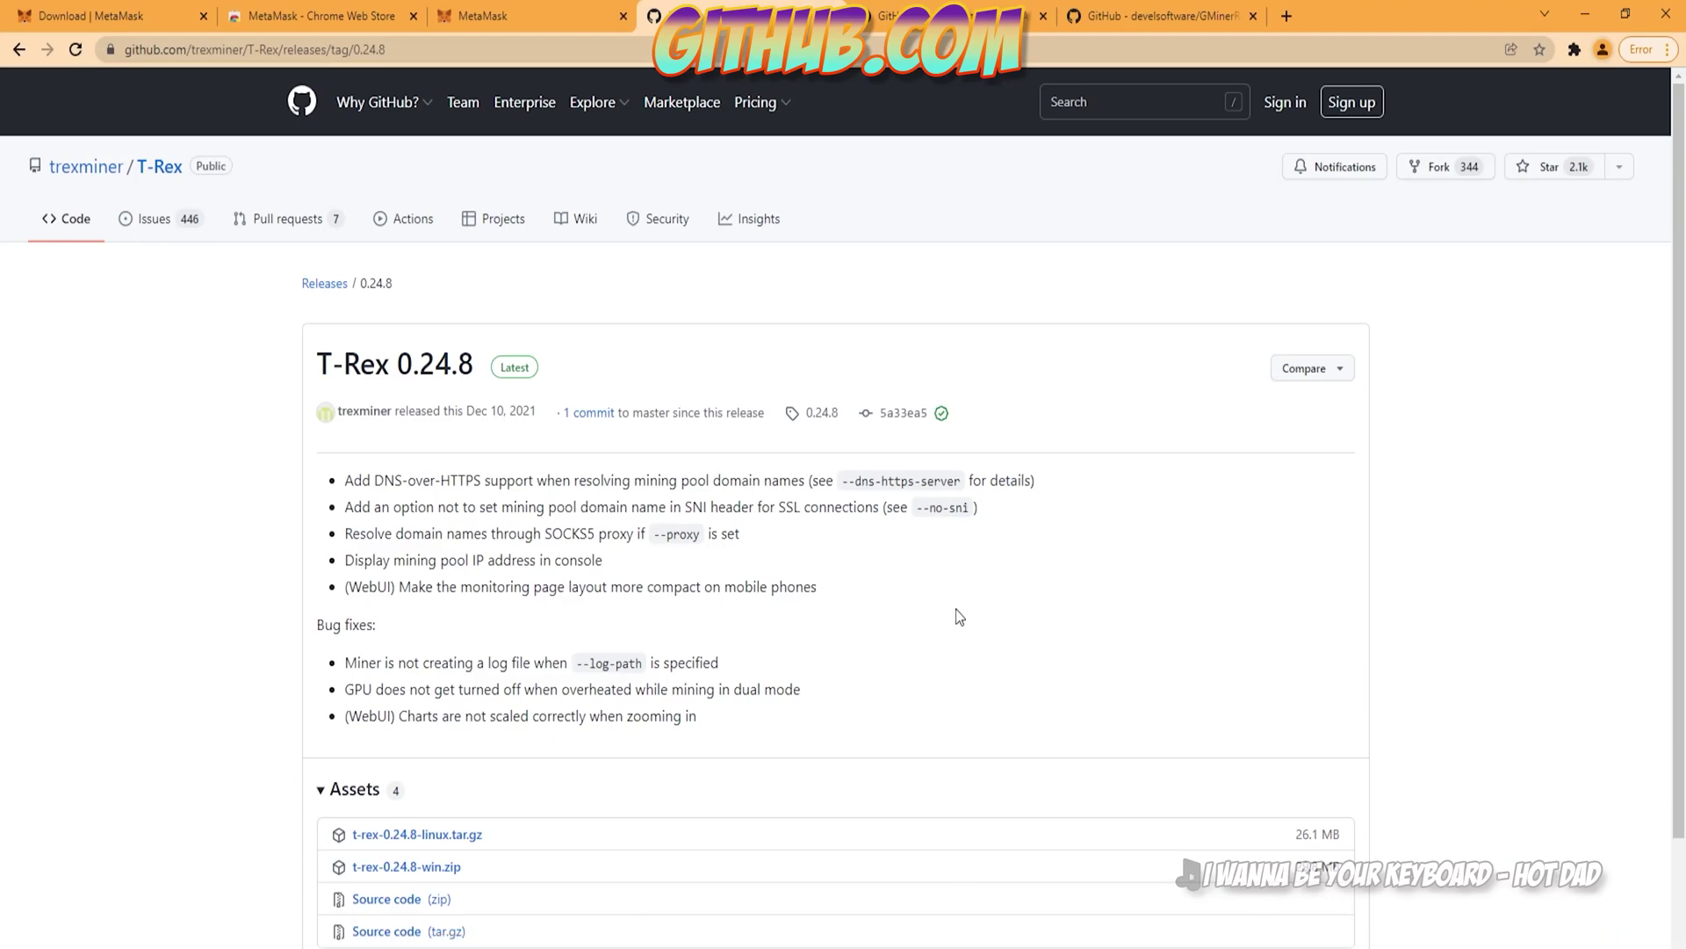
Step: Copy the t-rex-0.24.8-win.zip link, load it in Edge to download, and open the file
{"action": "right_click", "coordinate": [409, 876]}
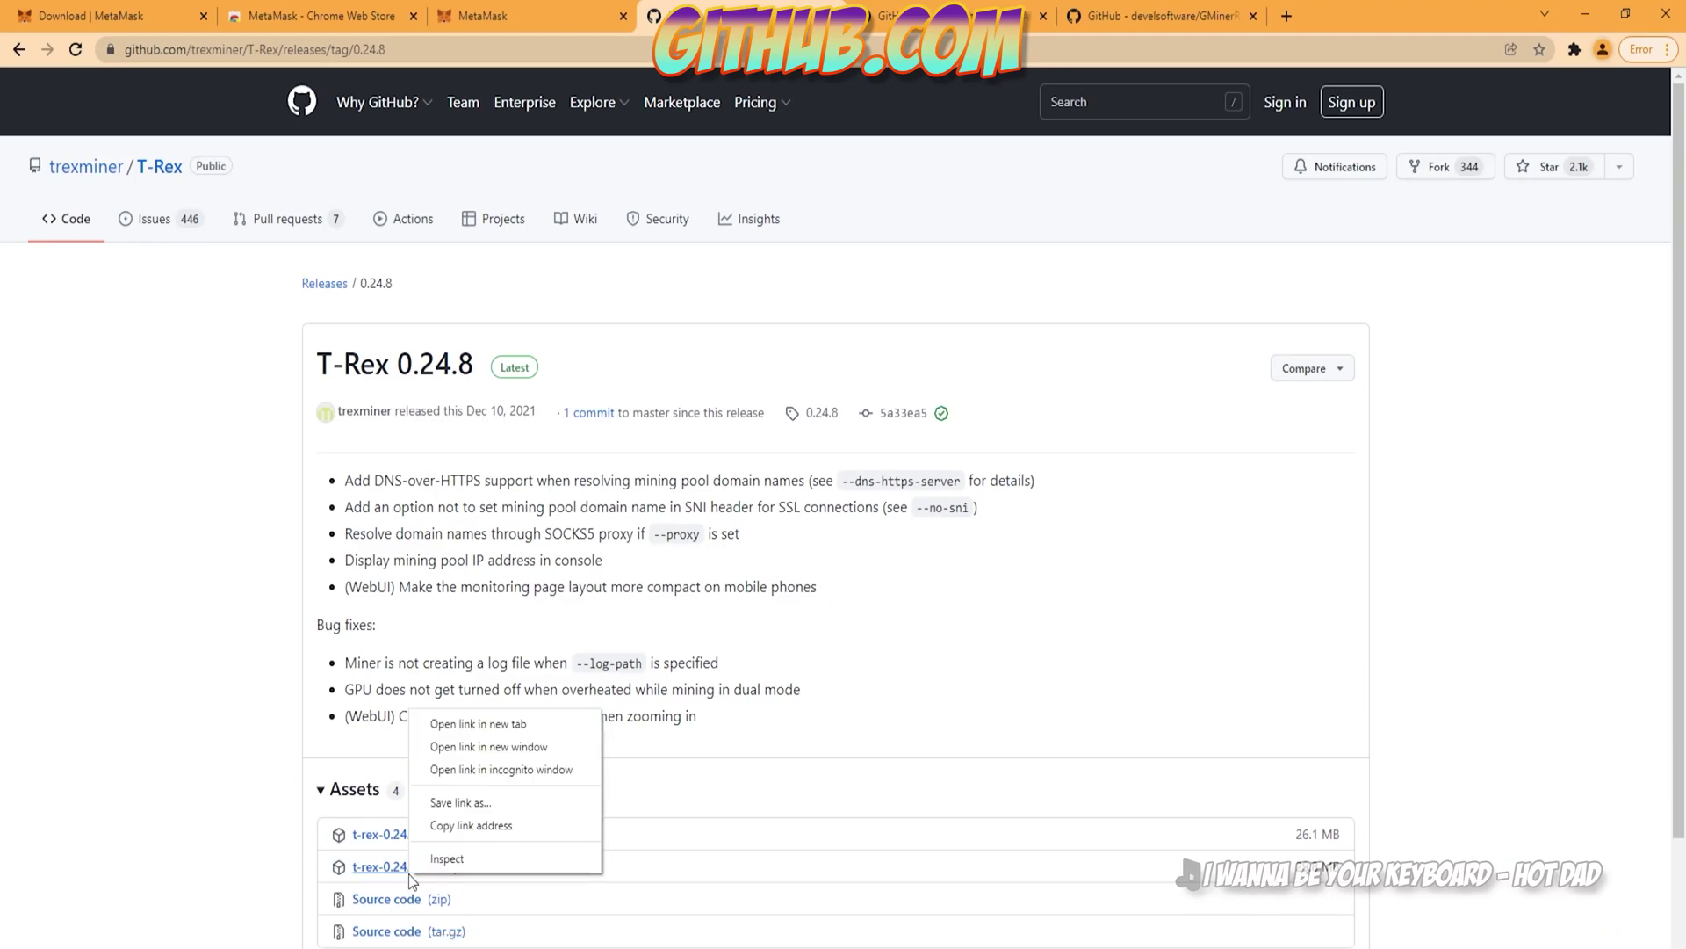
{"action": "left_click", "coordinate": [496, 830]}
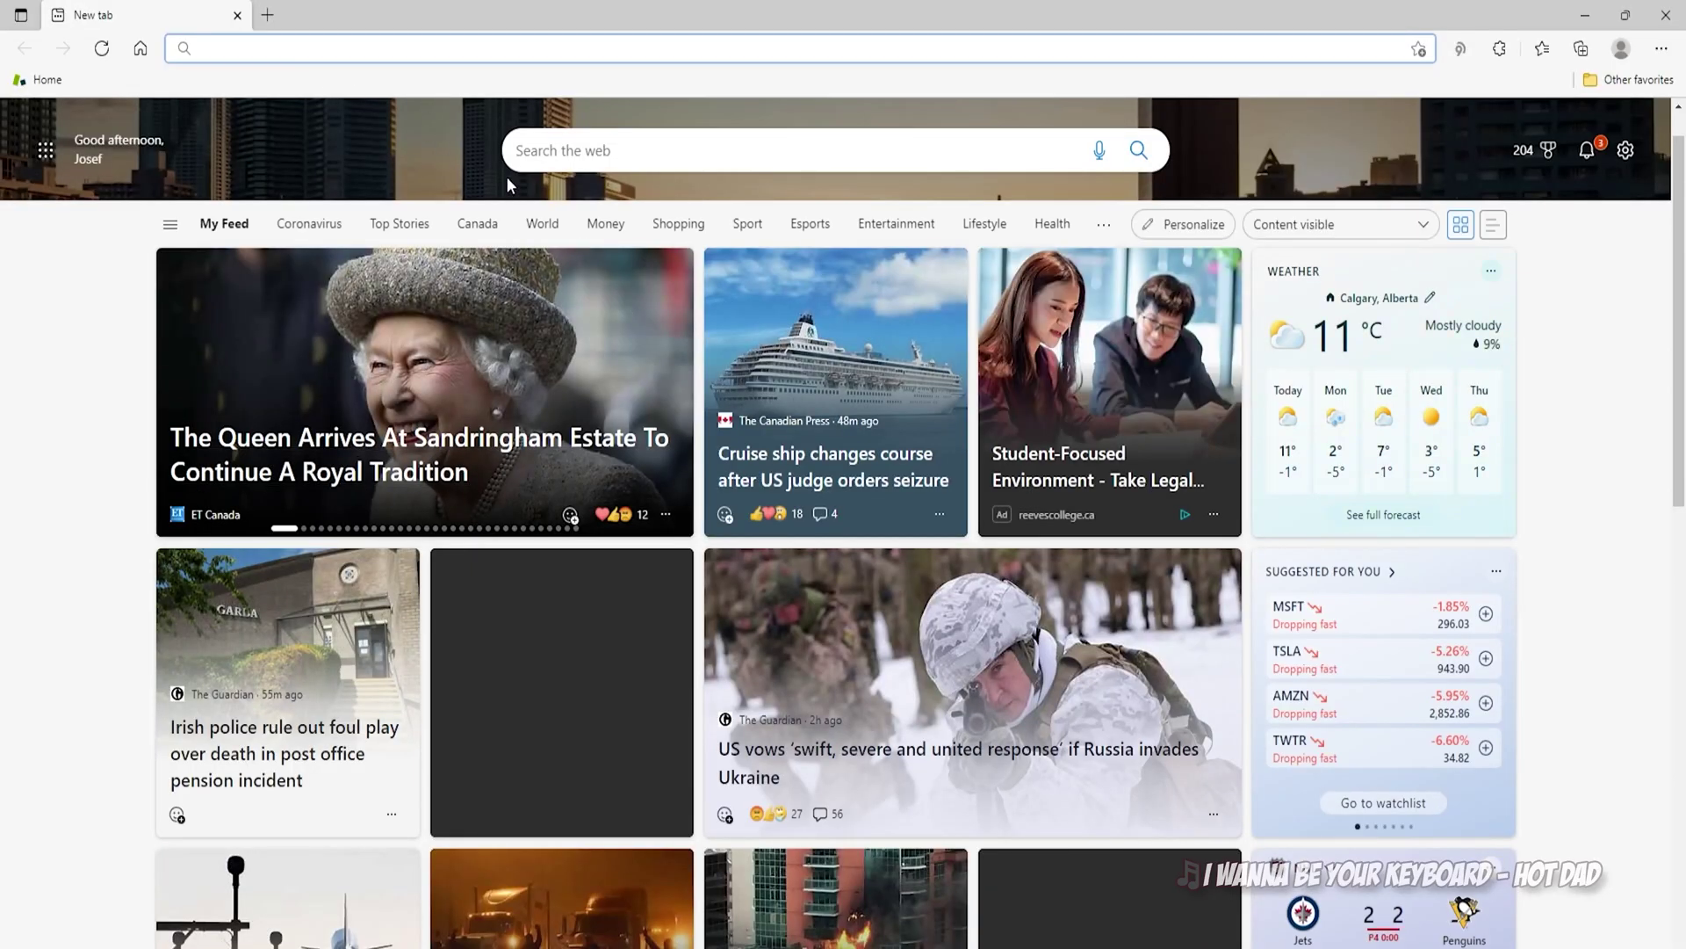
{"action": "key", "text": "ctrl+v"}
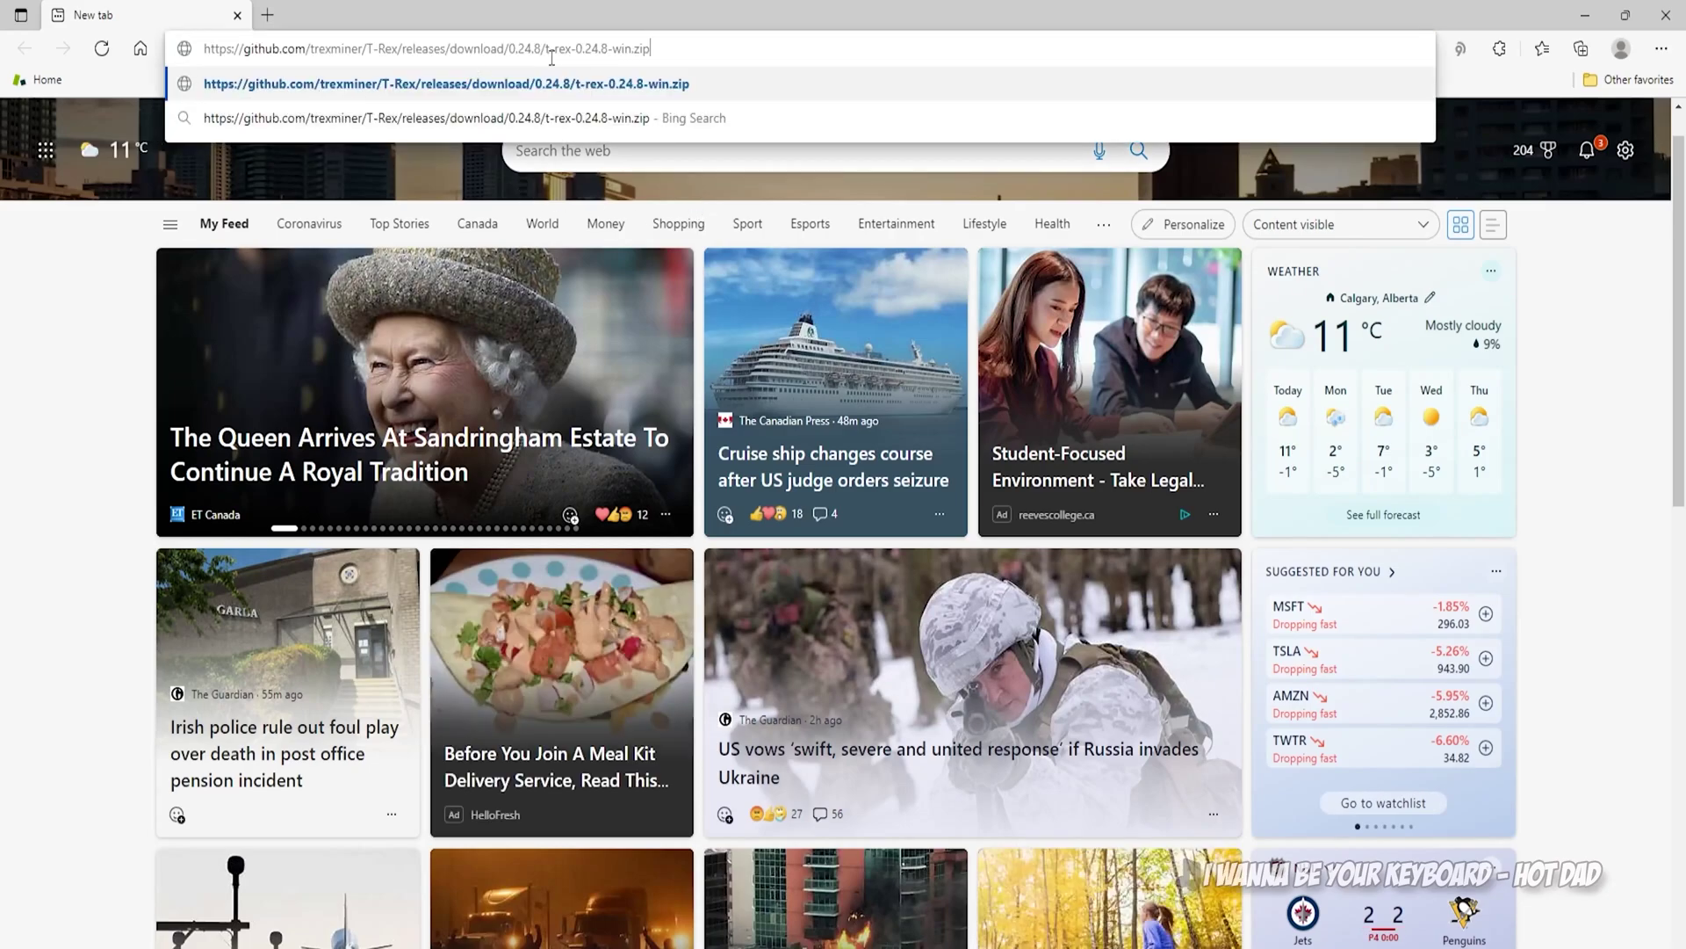
{"action": "key", "text": "Return"}
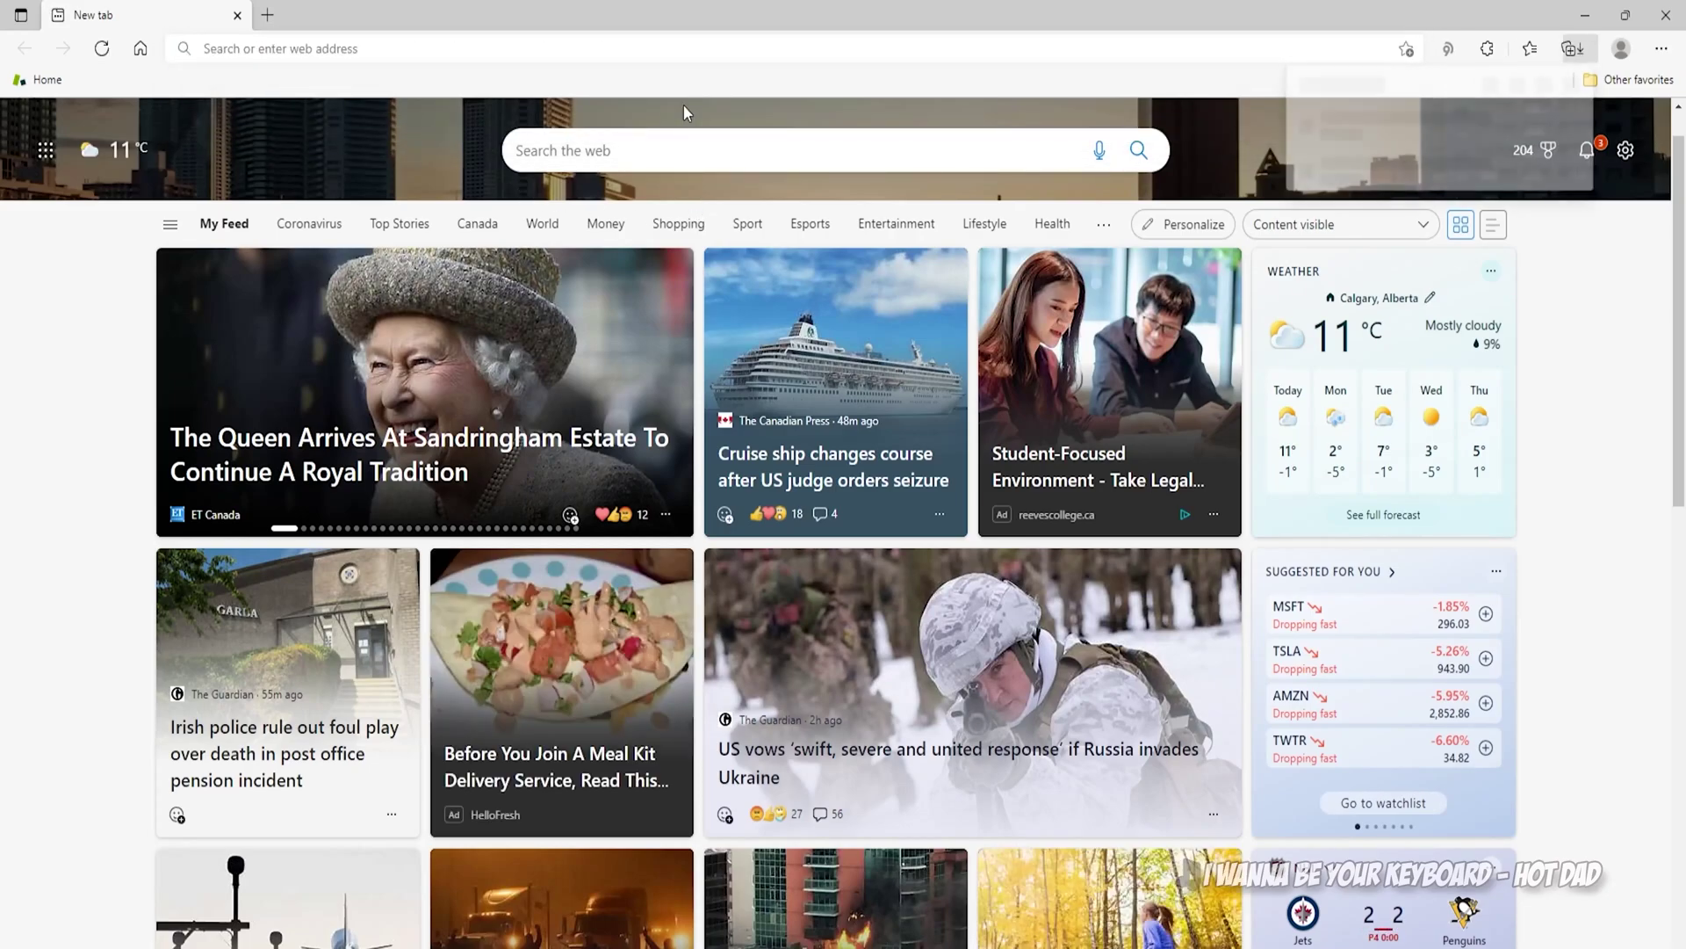
{"action": "mouse_move", "coordinate": [1348, 145]}
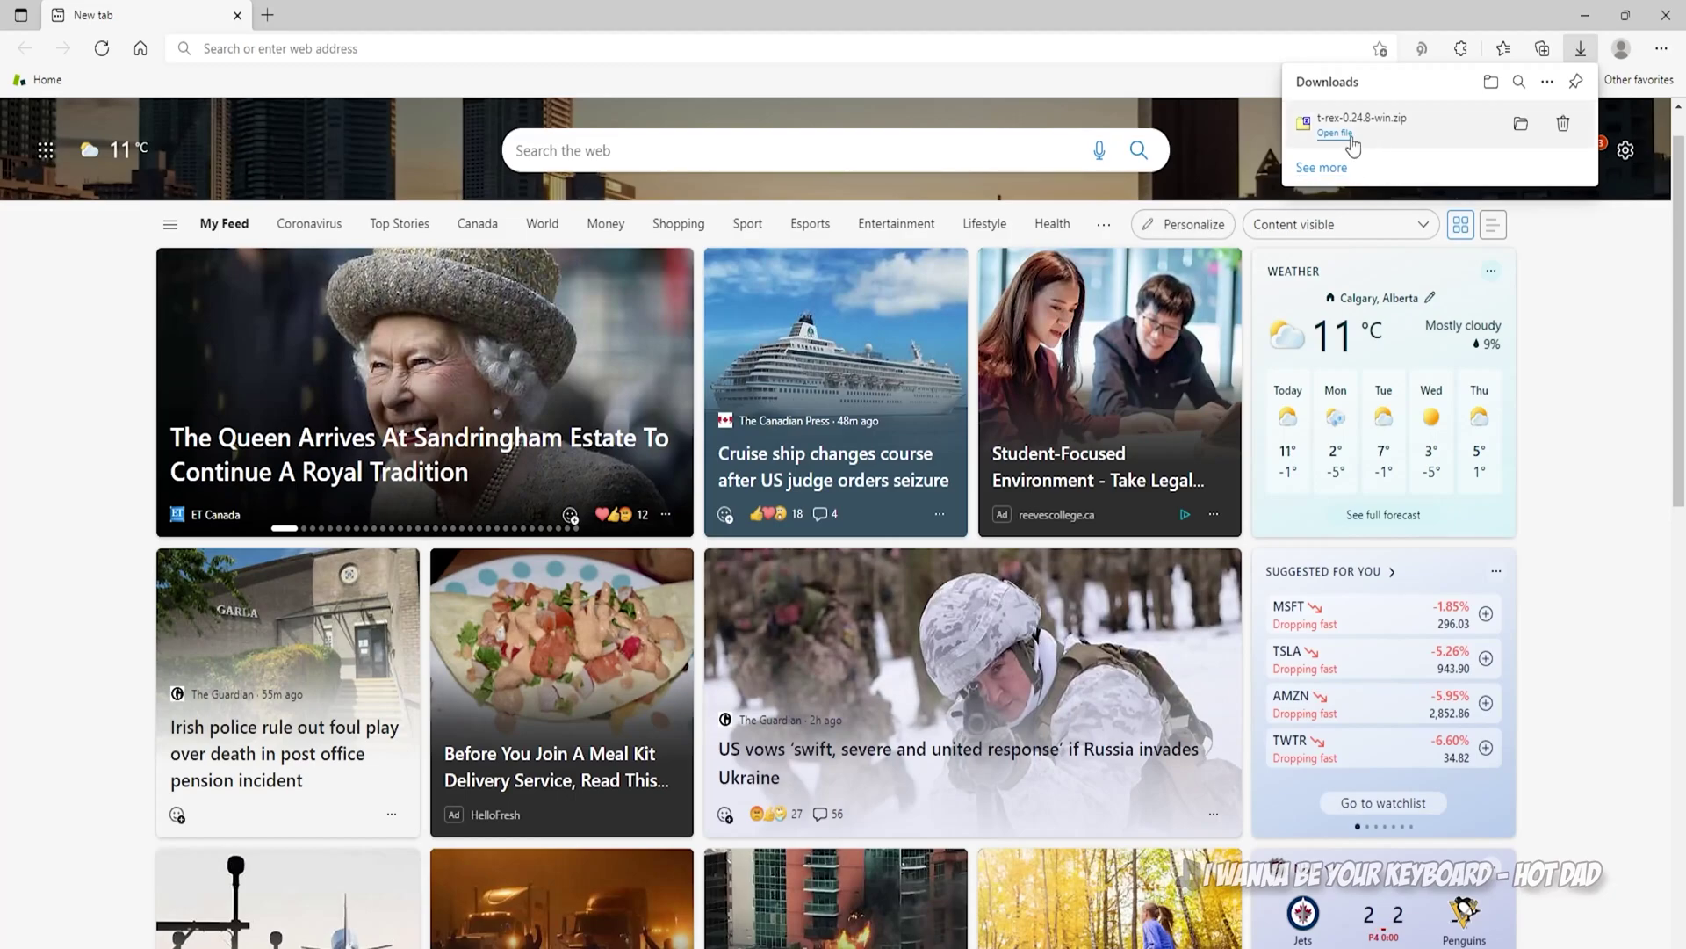
{"action": "left_click", "coordinate": [1520, 128]}
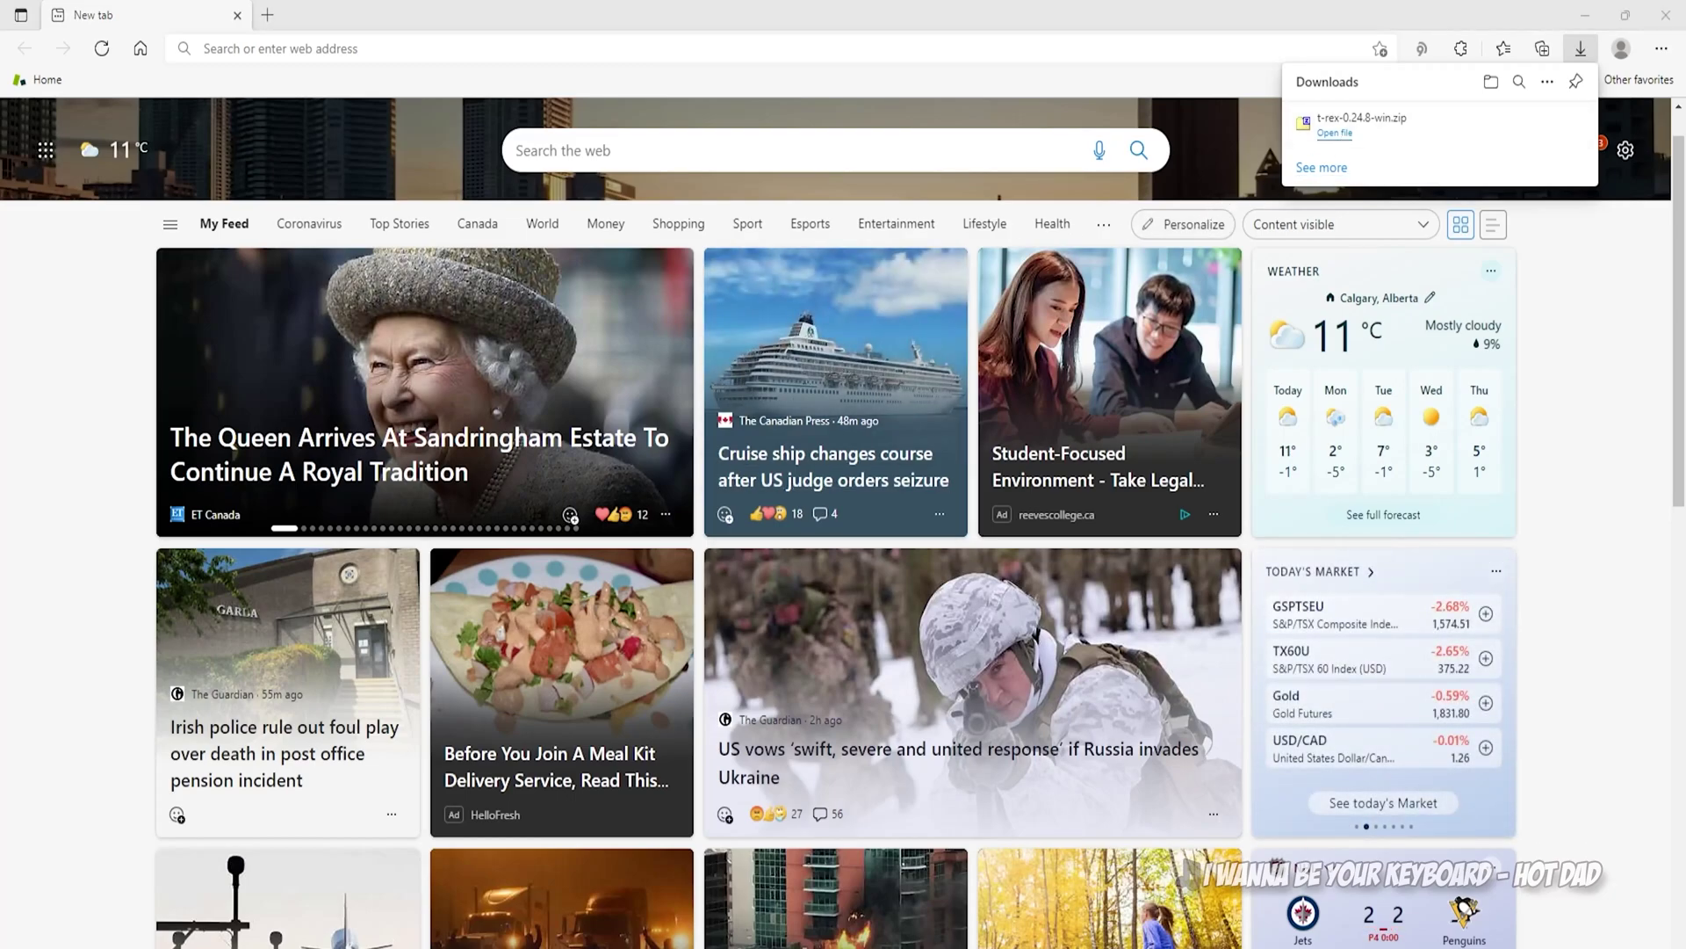
Step: Extract the T-Rex archive to C:\MiningPrograms\T-Rex\0.24.8 in 7-Zip, then close 7-Zip
{"action": "left_click", "coordinate": [1346, 143]}
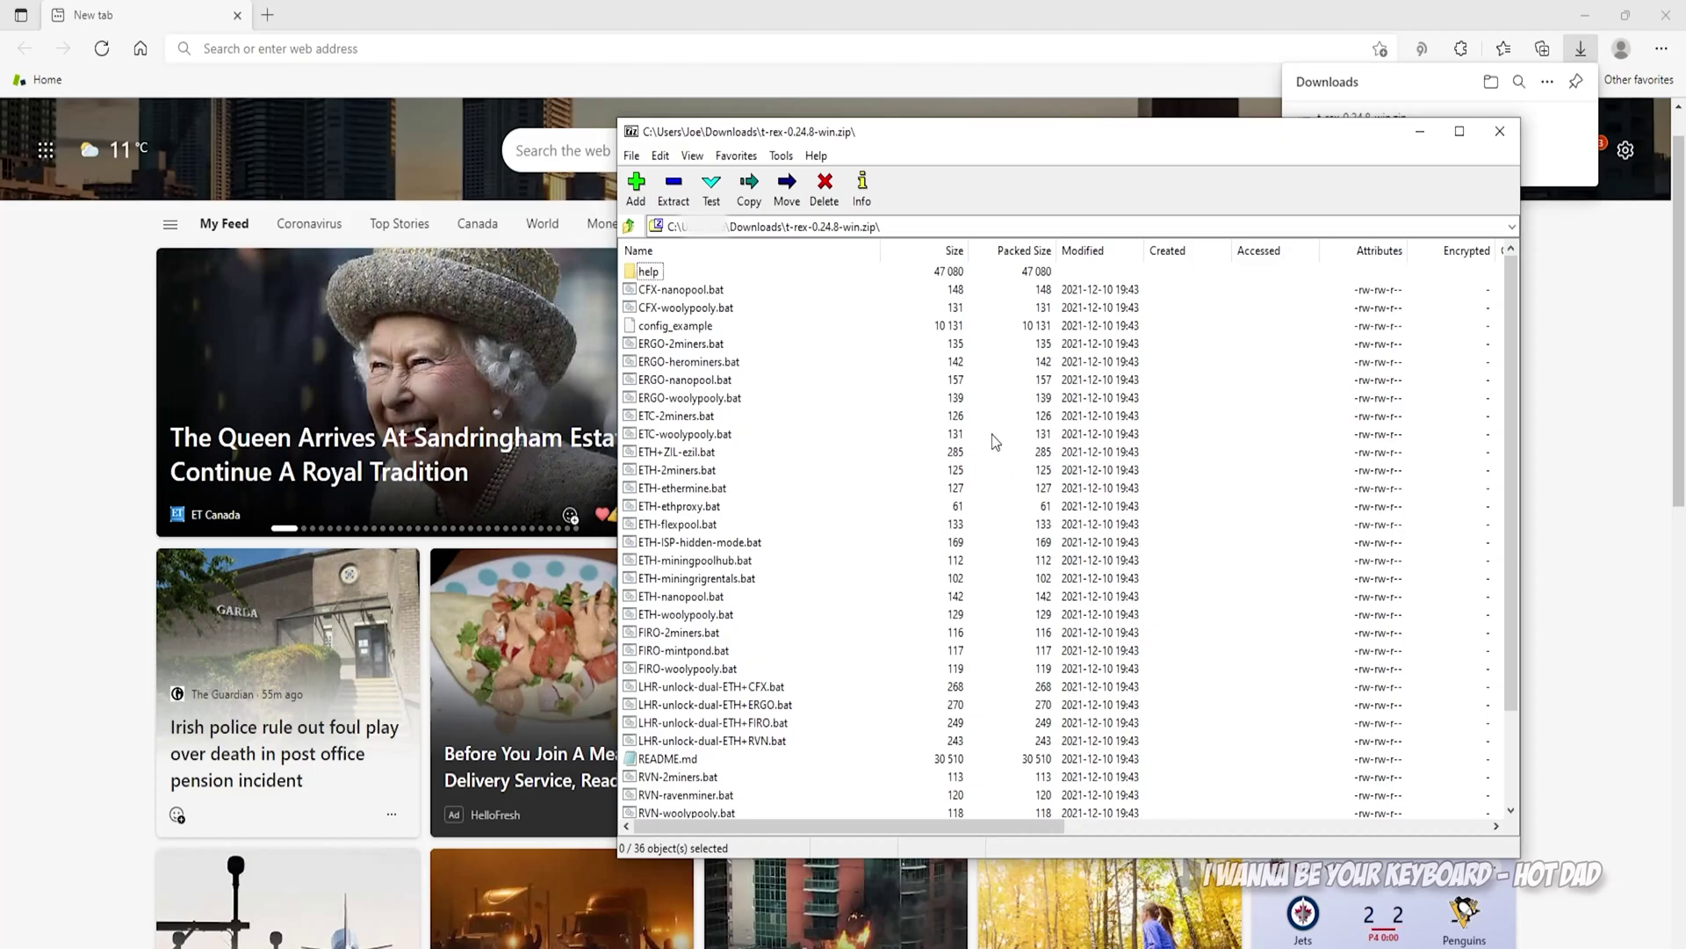
{"action": "left_click", "coordinate": [685, 198]}
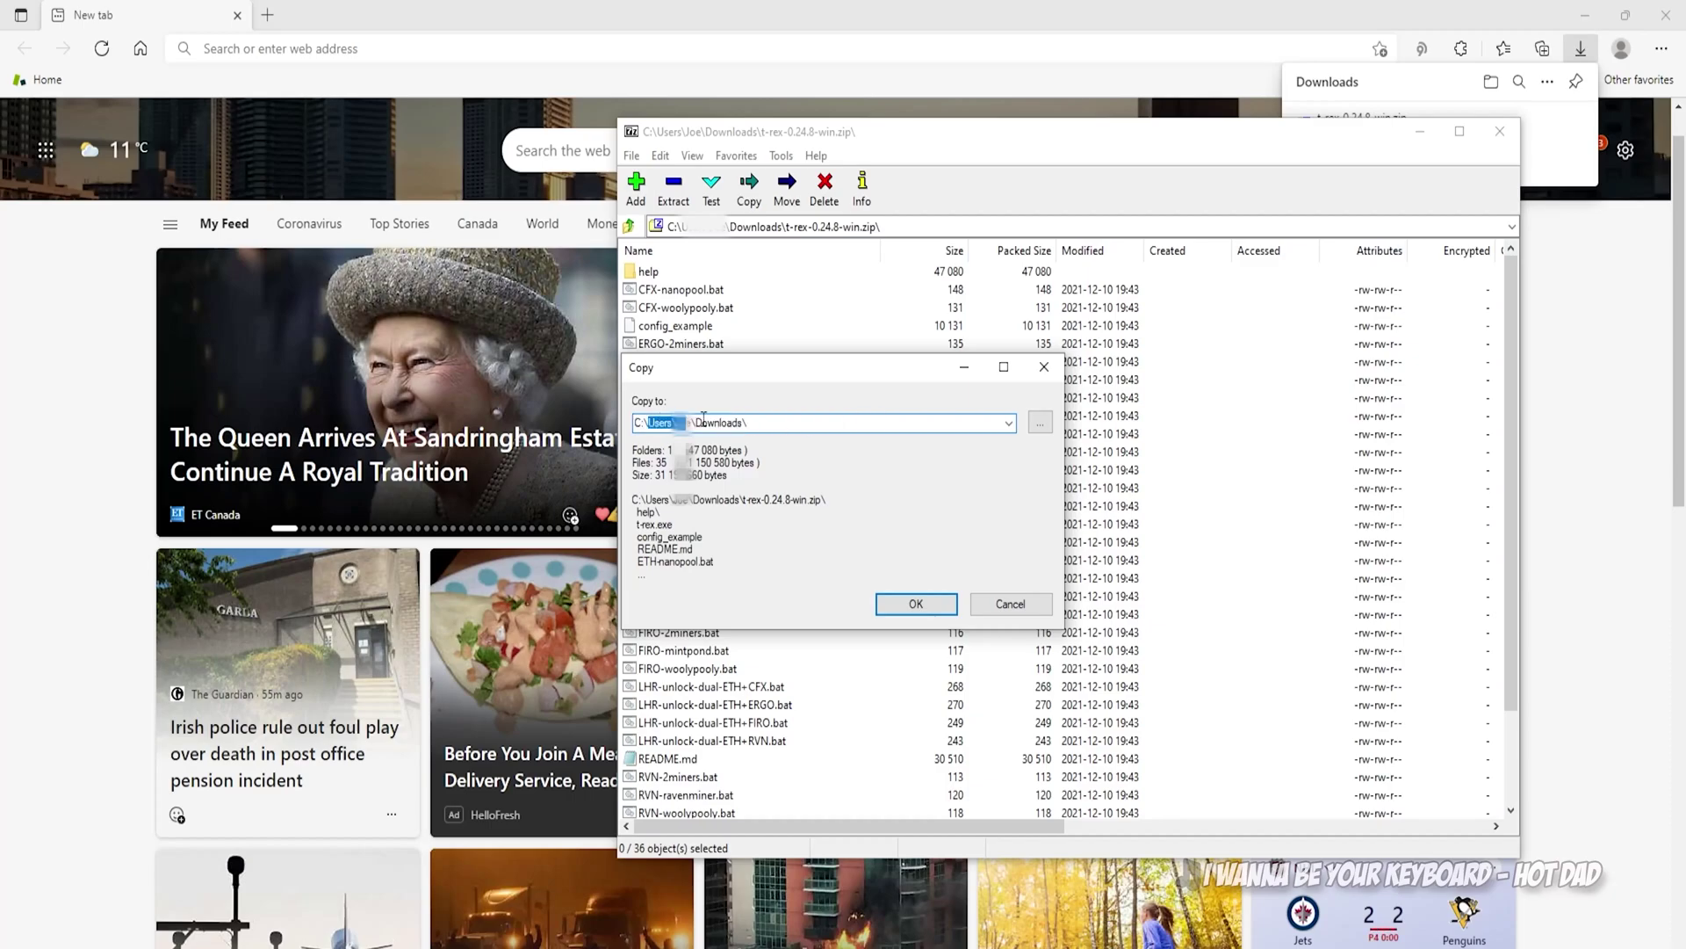
{"action": "type", "text": "C:\\MiningPrograms\\T-Rex\\0.24.8"}
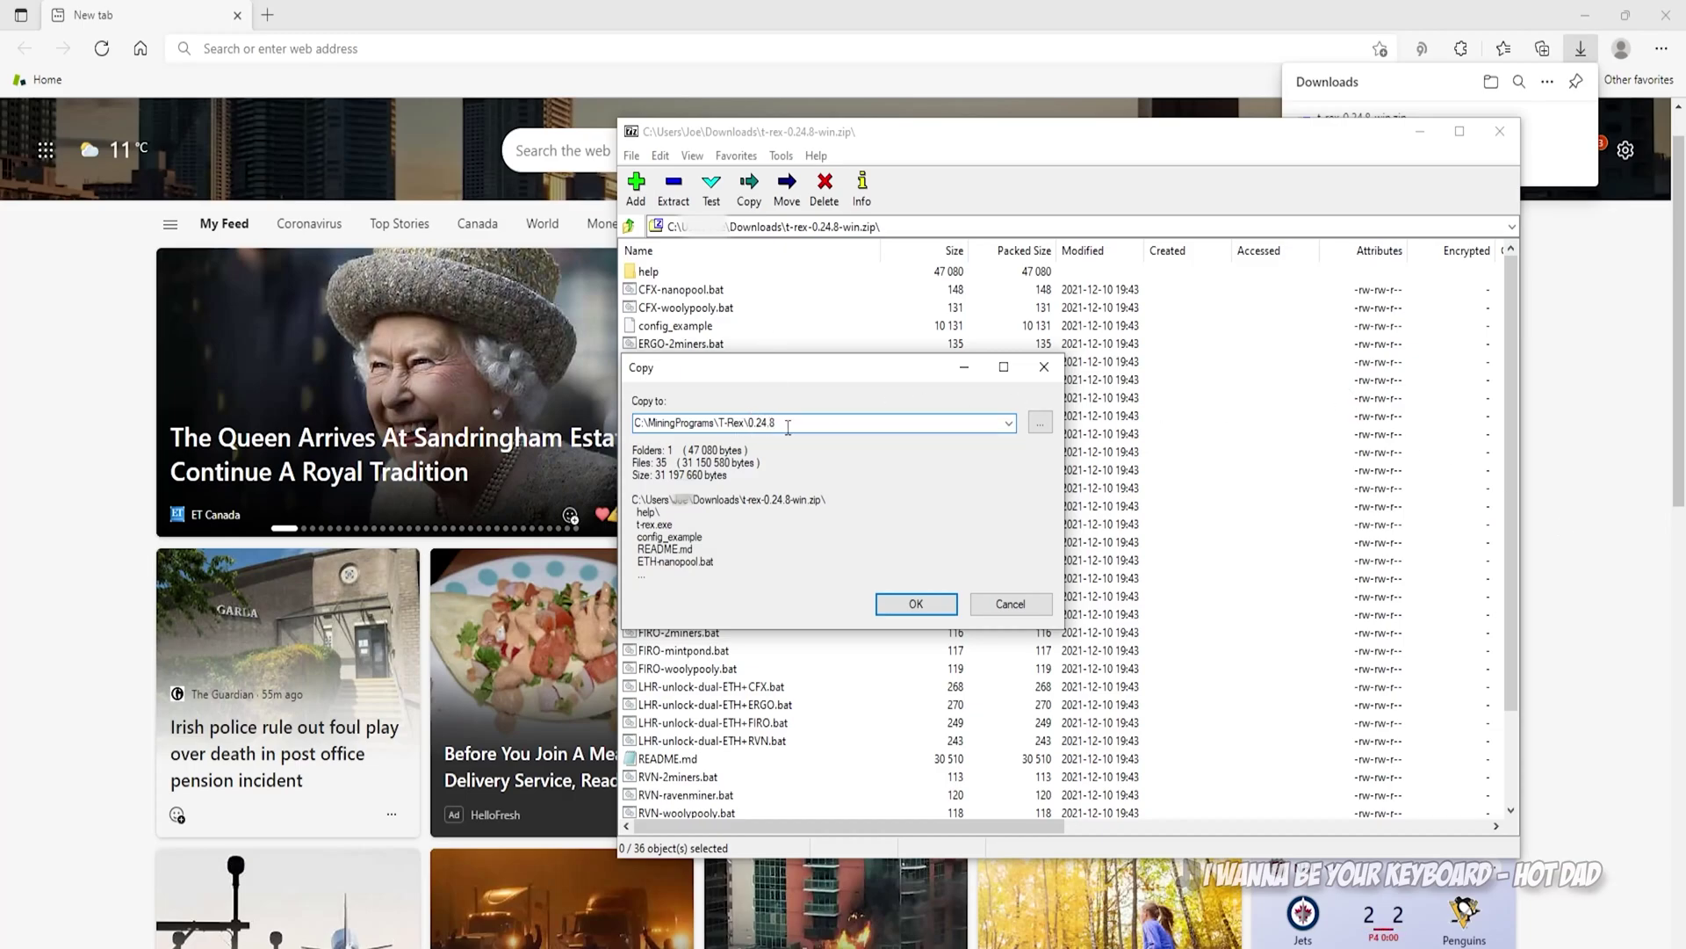
{"action": "left_click", "coordinate": [915, 613]}
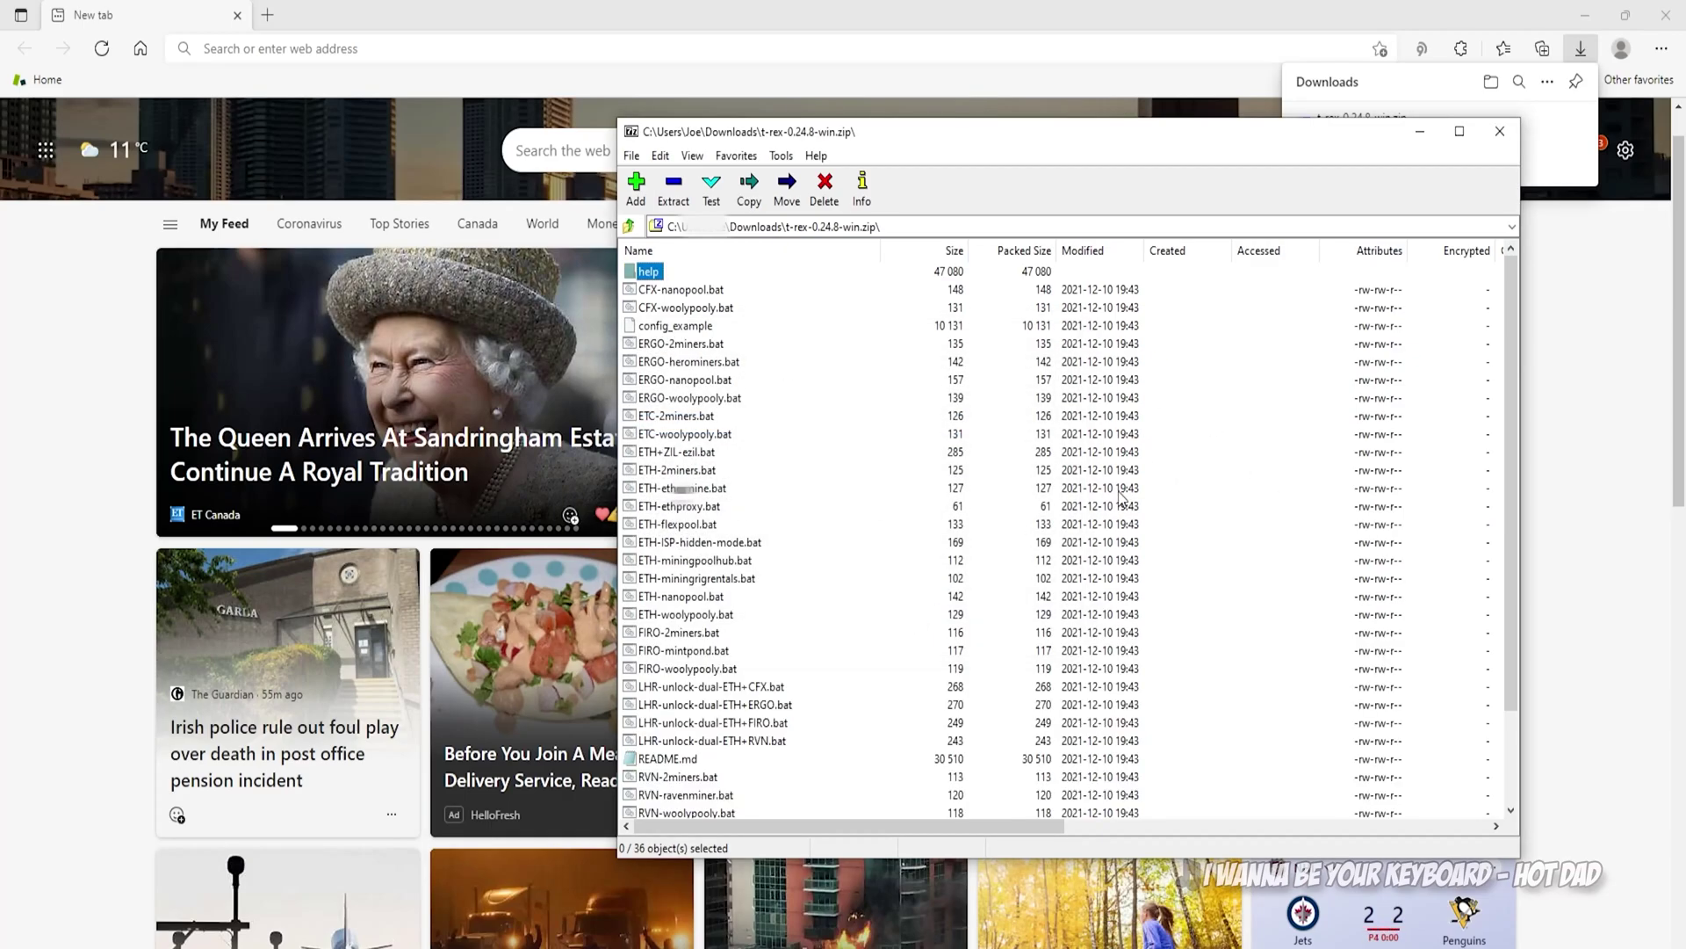
{"action": "left_click", "coordinate": [1499, 144]}
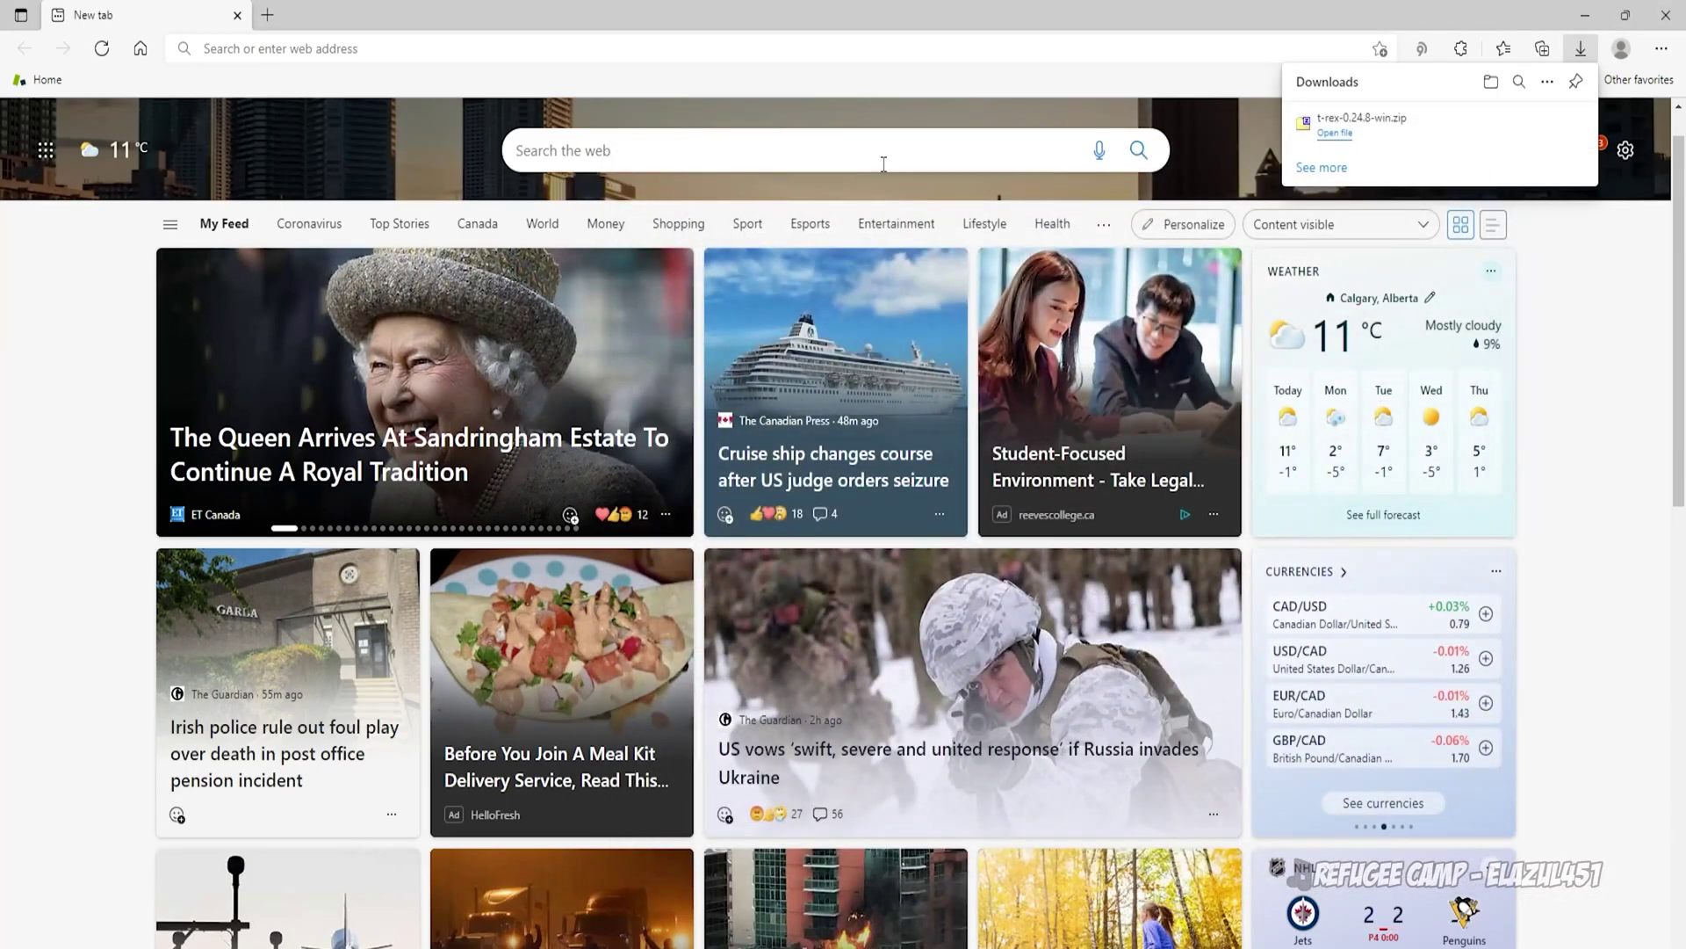
Step: Download gminer_2_75_windows64.zip from the GMinerRelease 2.75 release and open it
{"action": "left_click", "coordinate": [1586, 15]}
{"action": "left_click", "coordinate": [1149, 19]}
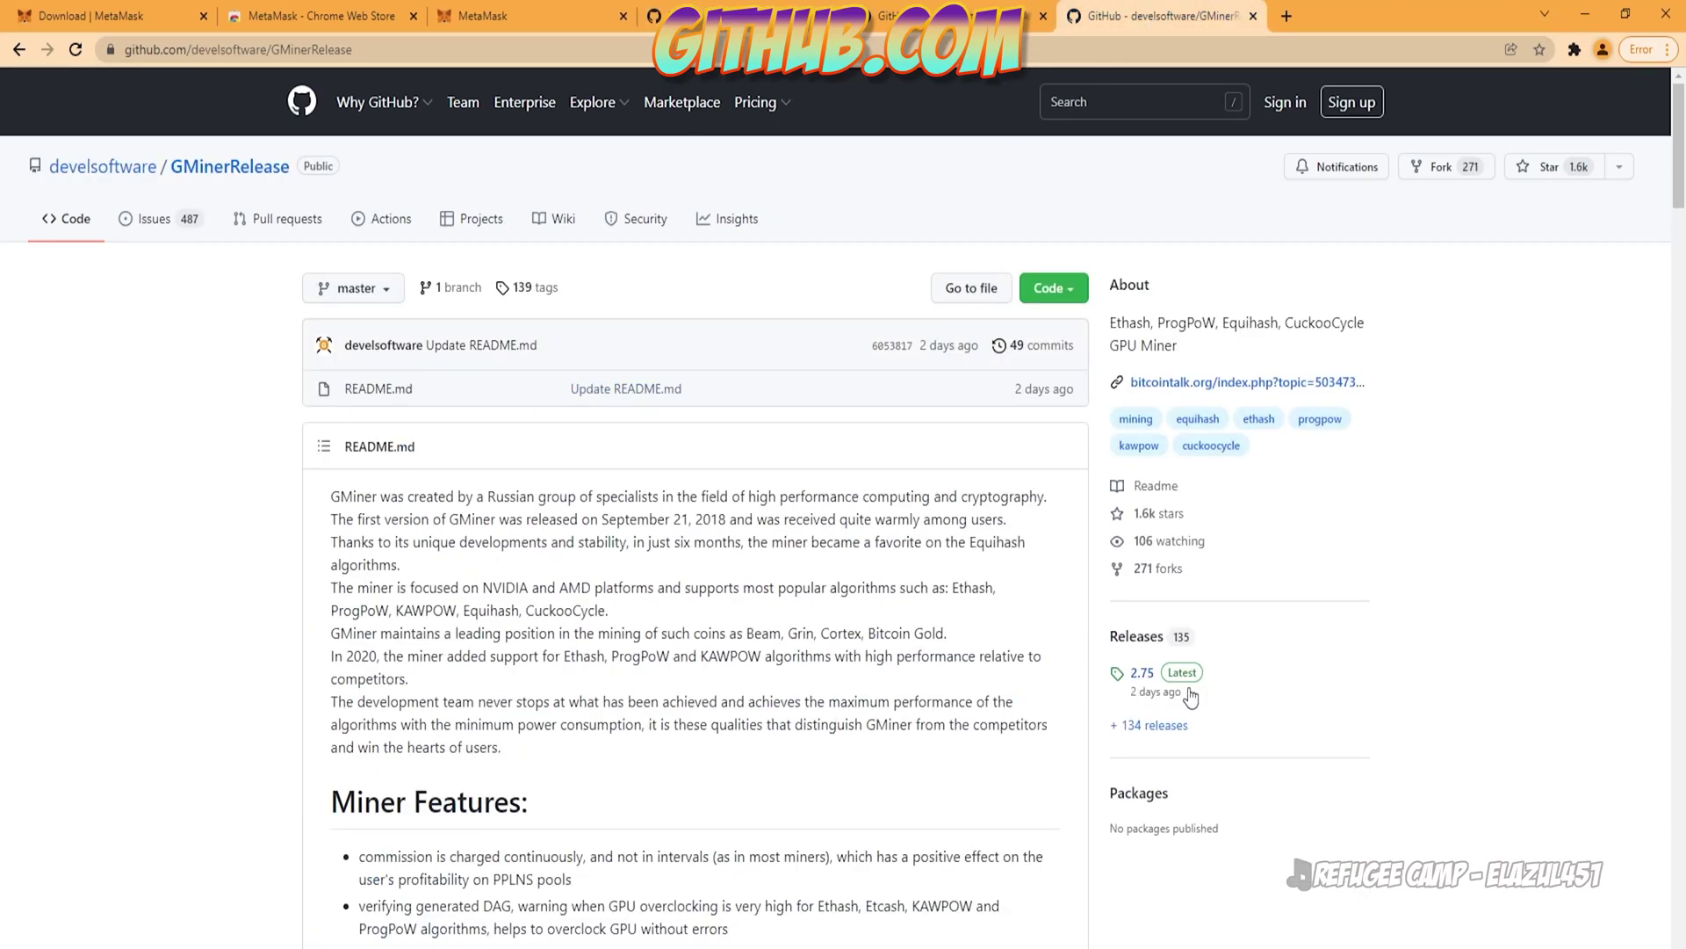
{"action": "left_click", "coordinate": [1159, 676]}
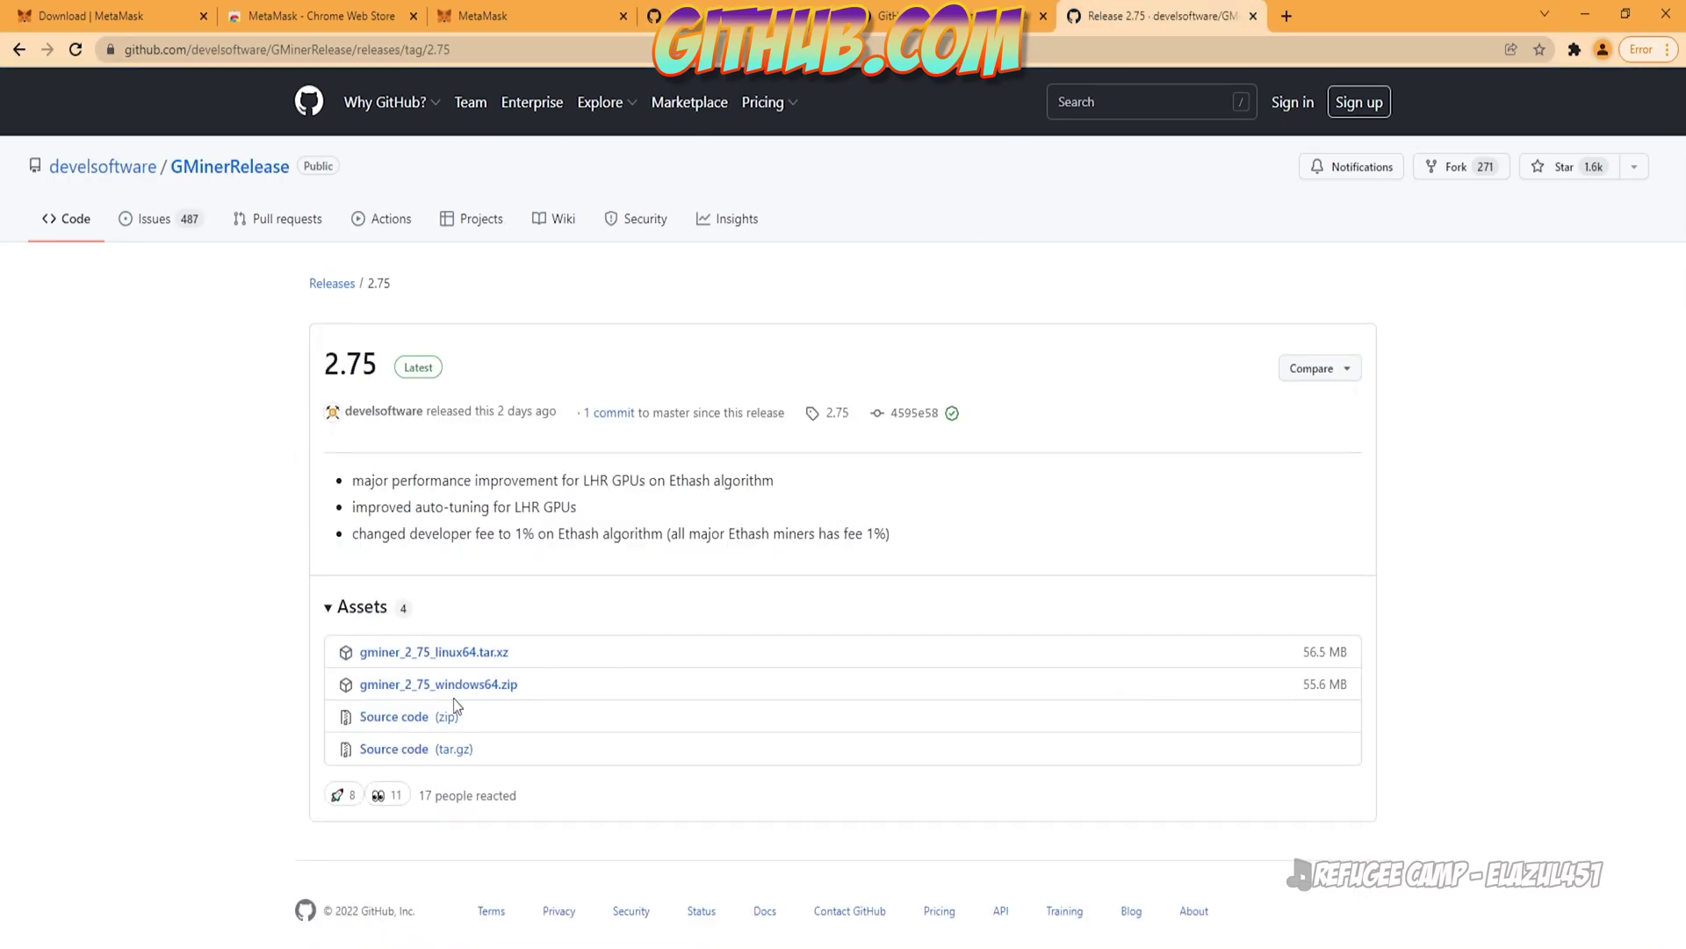
{"action": "left_click", "coordinate": [439, 685]}
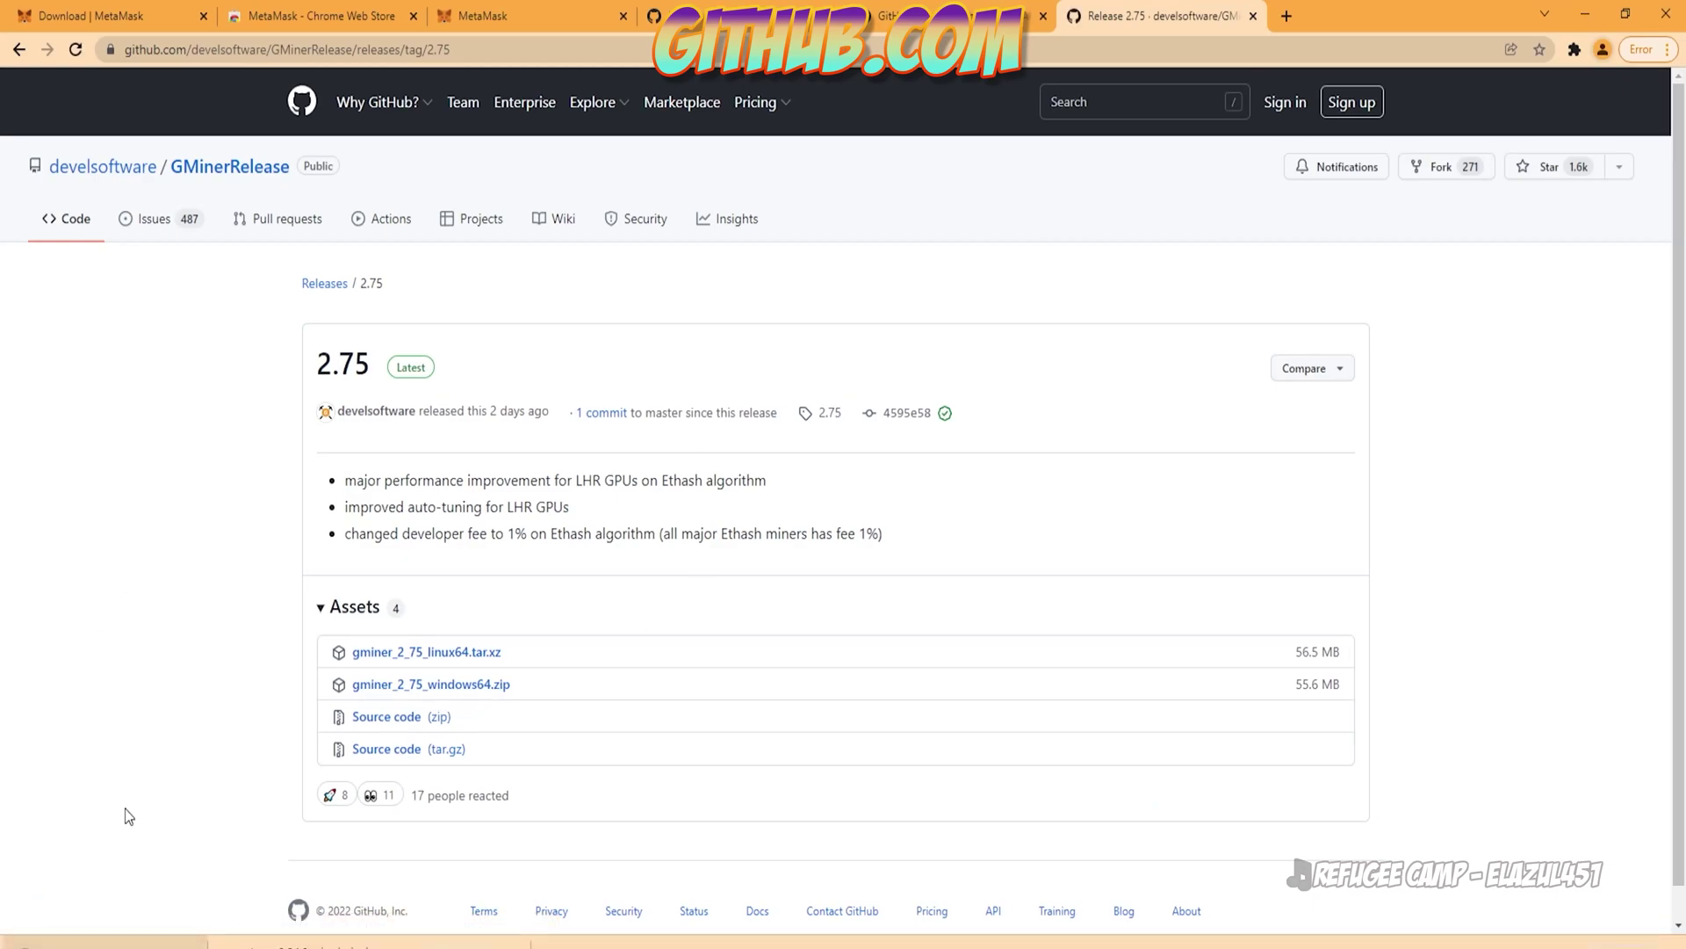
{"action": "left_click", "coordinate": [132, 941]}
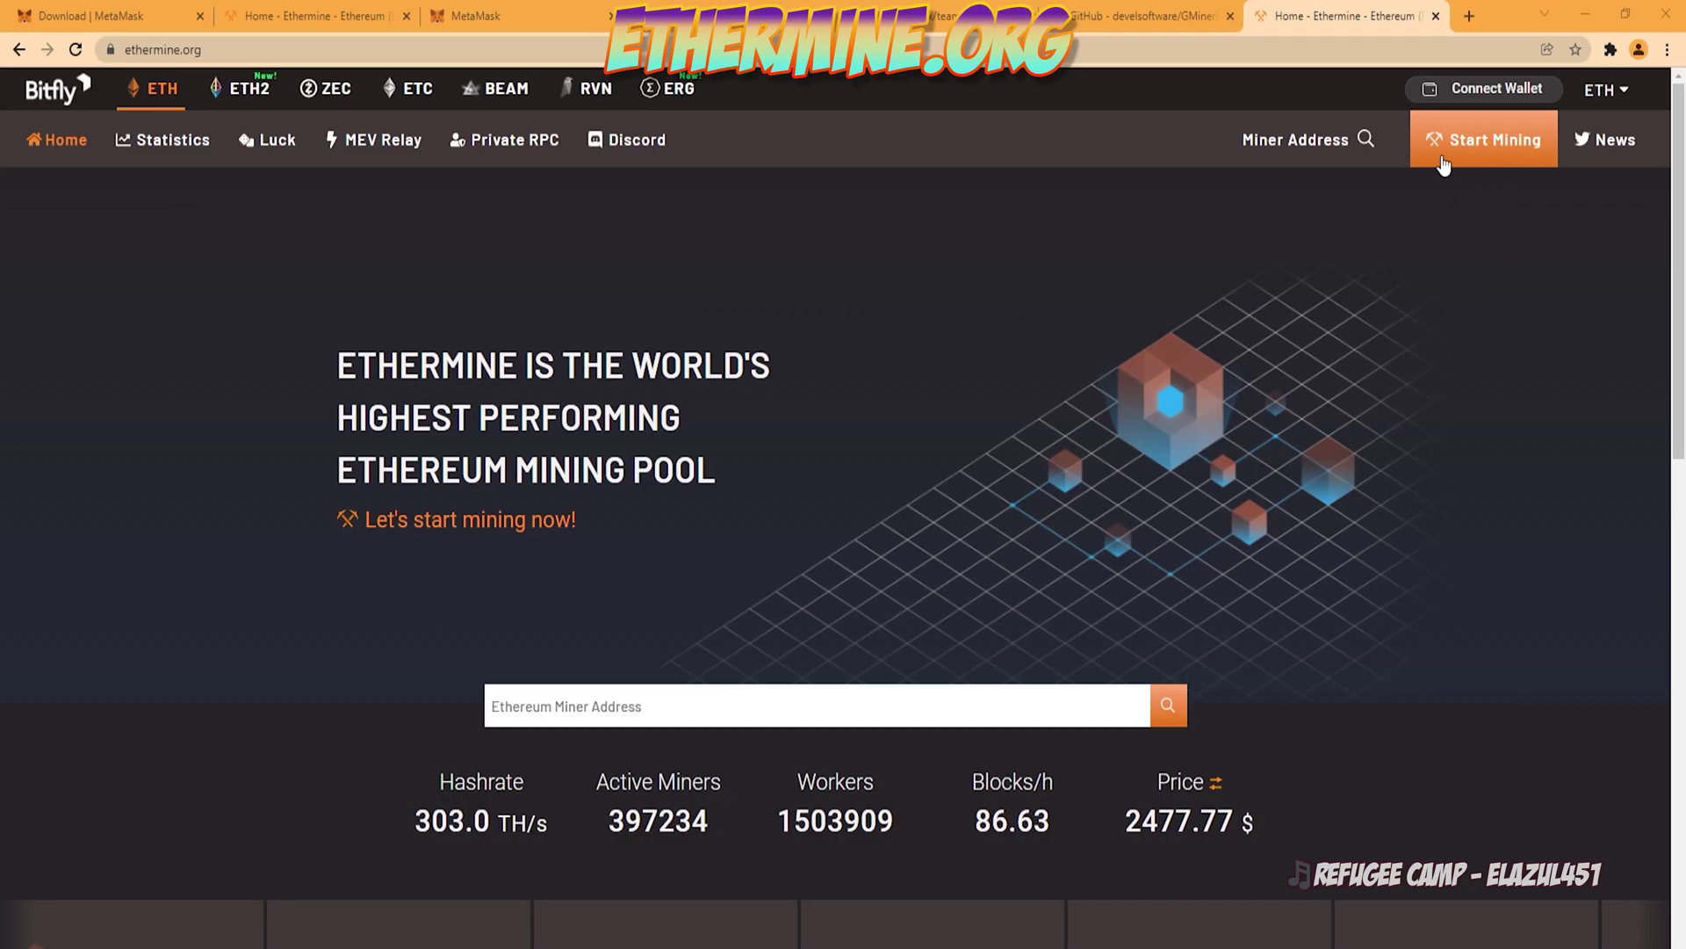
Step: Connect the MetaMask Account 1 wallet to Ethermine
{"action": "left_click", "coordinate": [1501, 158]}
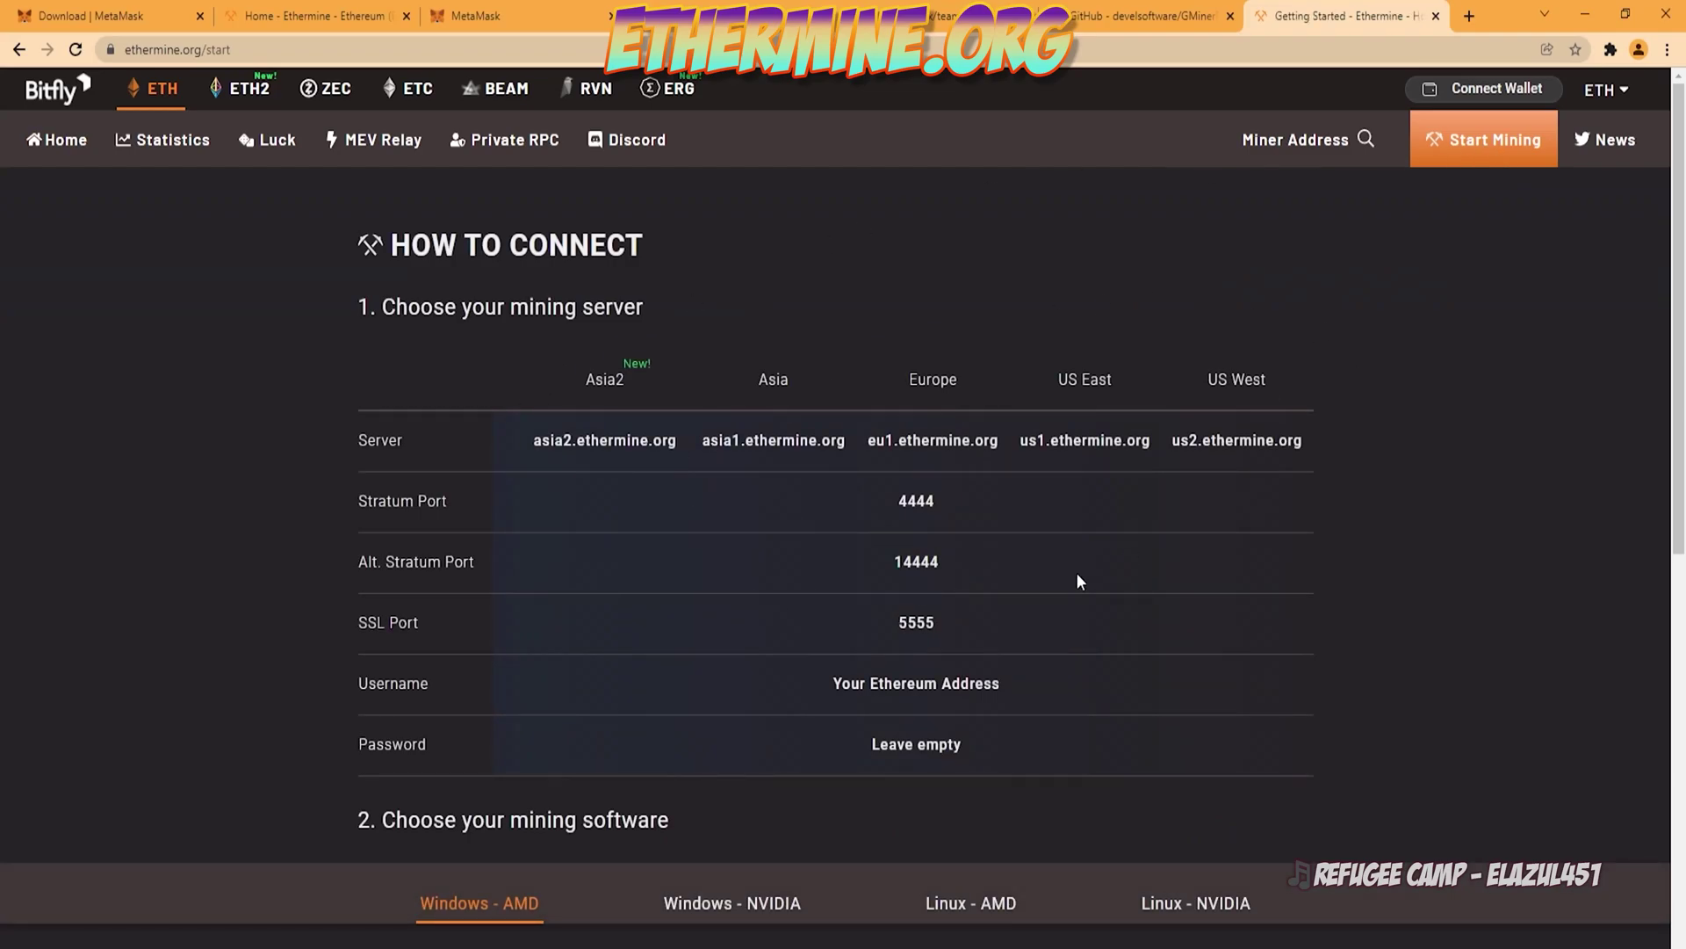
{"action": "left_click", "coordinate": [1480, 91]}
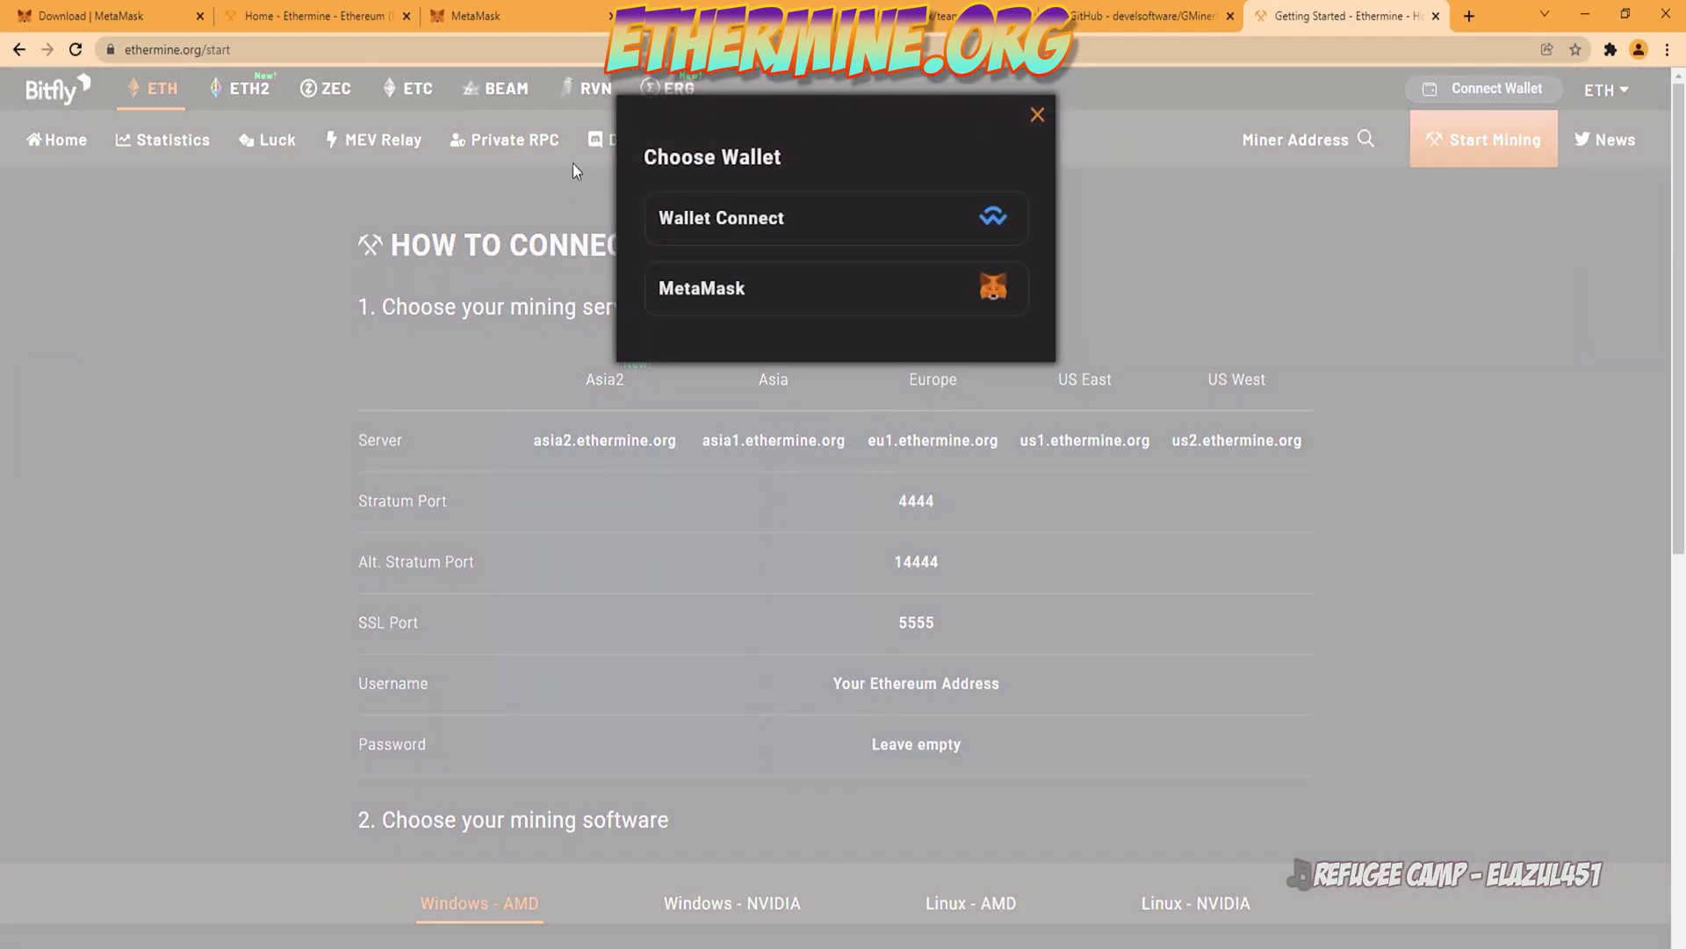
{"action": "left_click", "coordinate": [879, 303]}
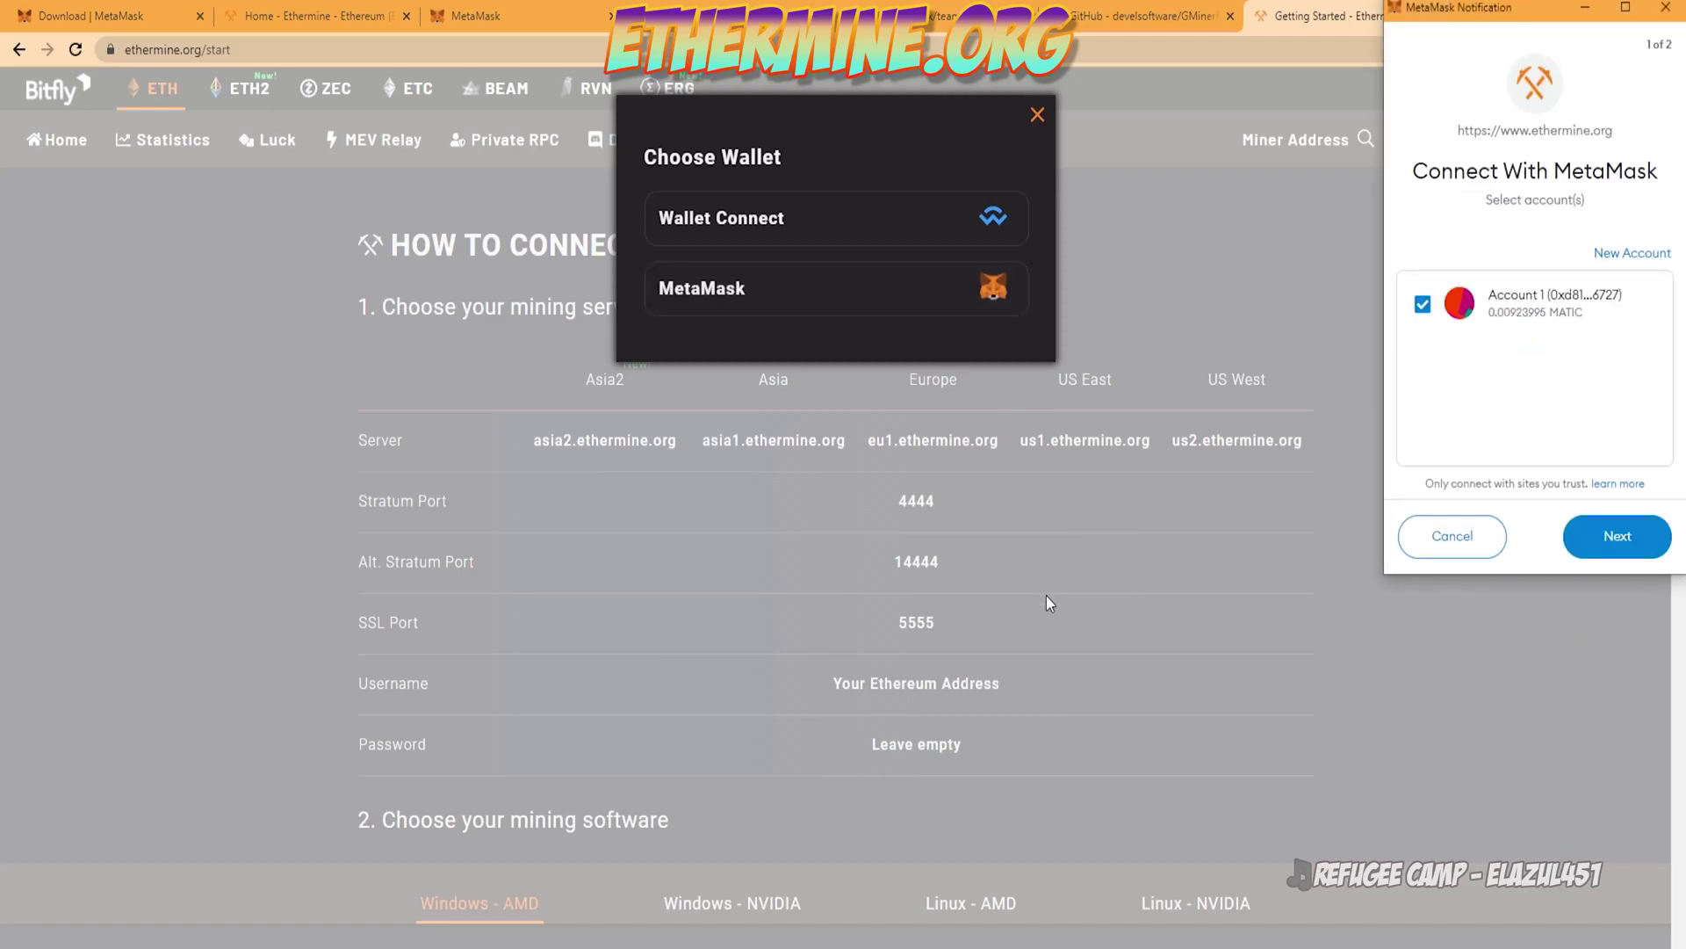
{"action": "left_click", "coordinate": [1618, 538]}
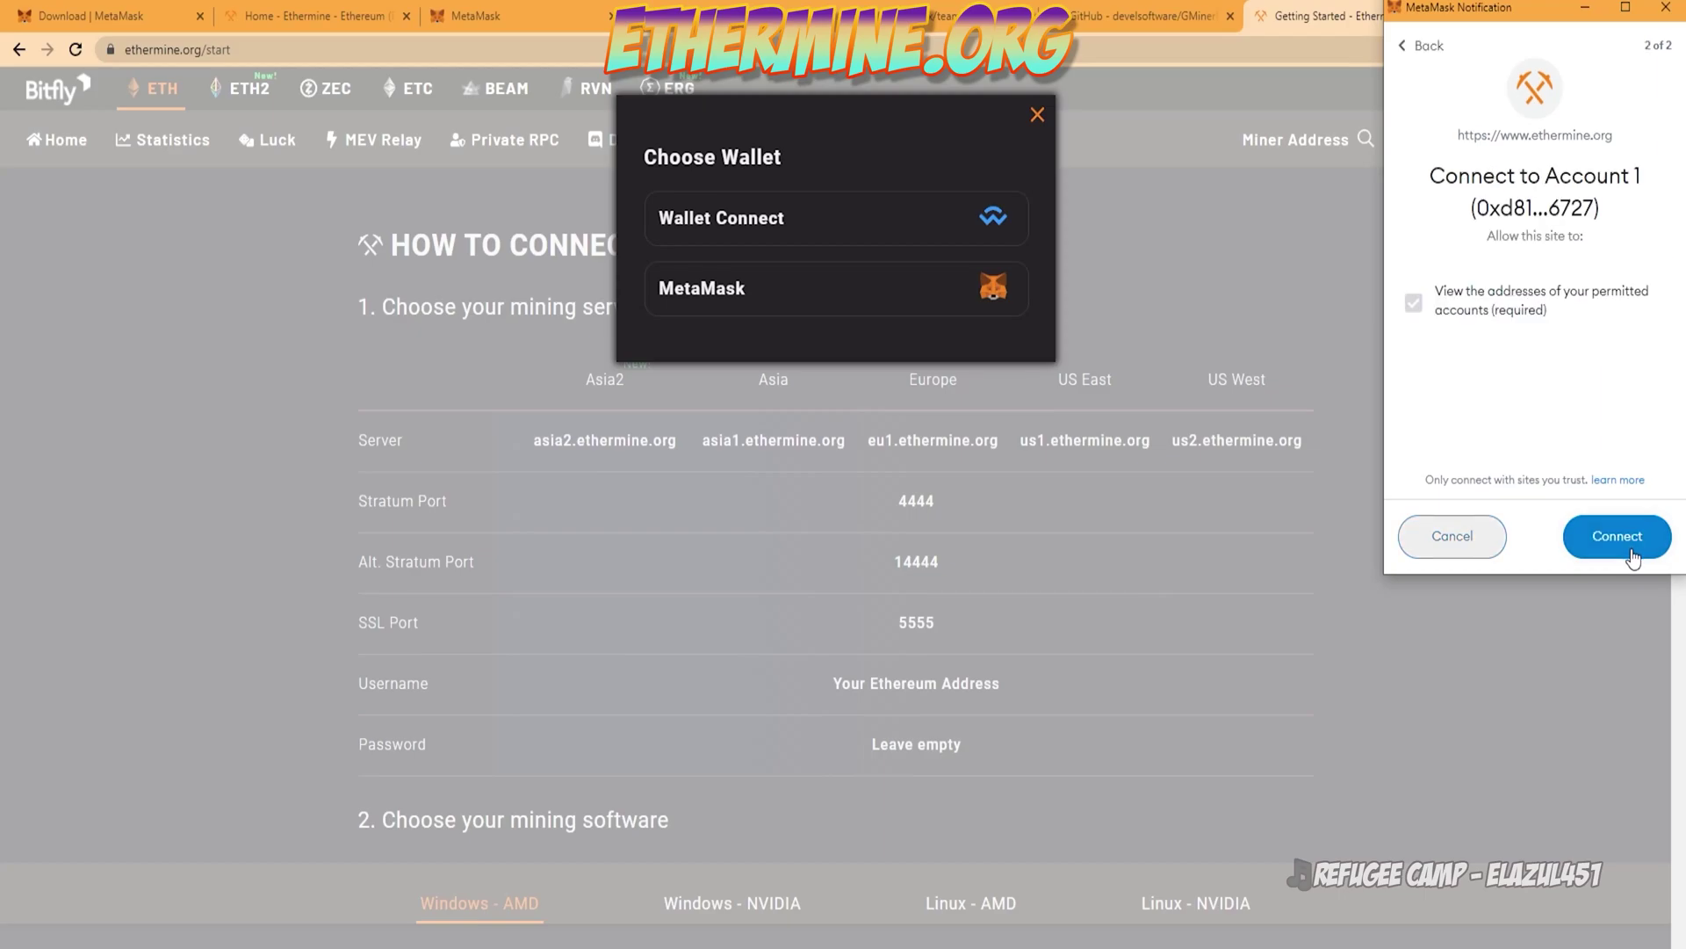
{"action": "left_click", "coordinate": [1630, 552]}
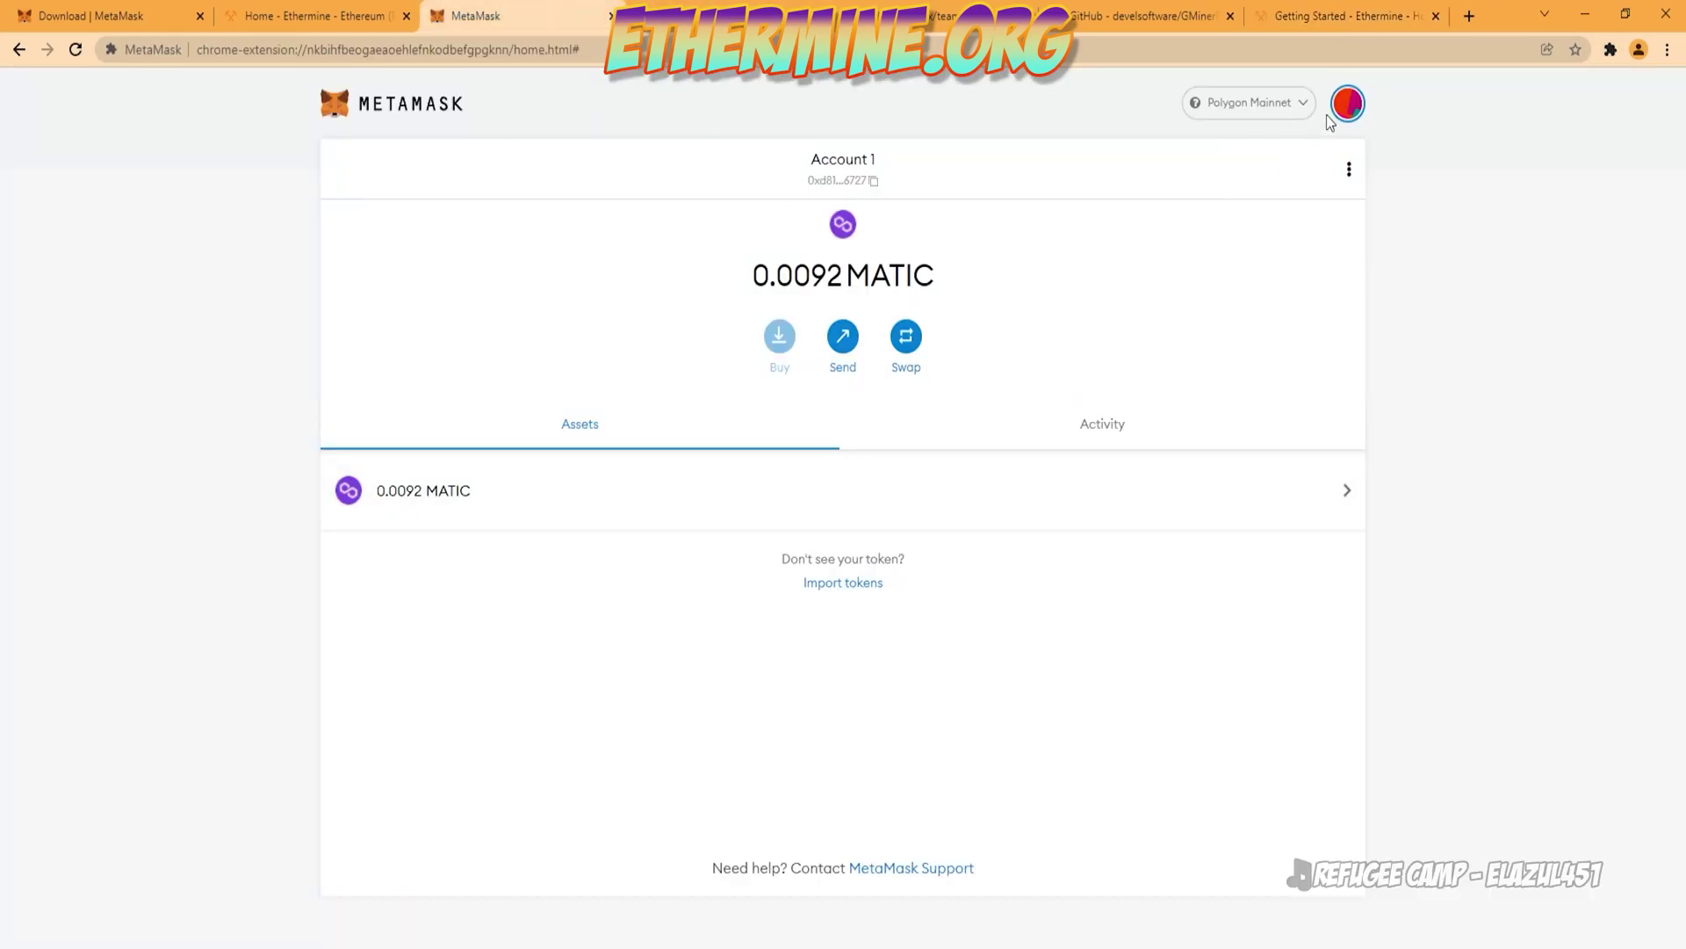
Step: Mark the US West server us2.ethermine.org and bring the T-Rex folder forward
{"action": "left_click", "coordinate": [1350, 19]}
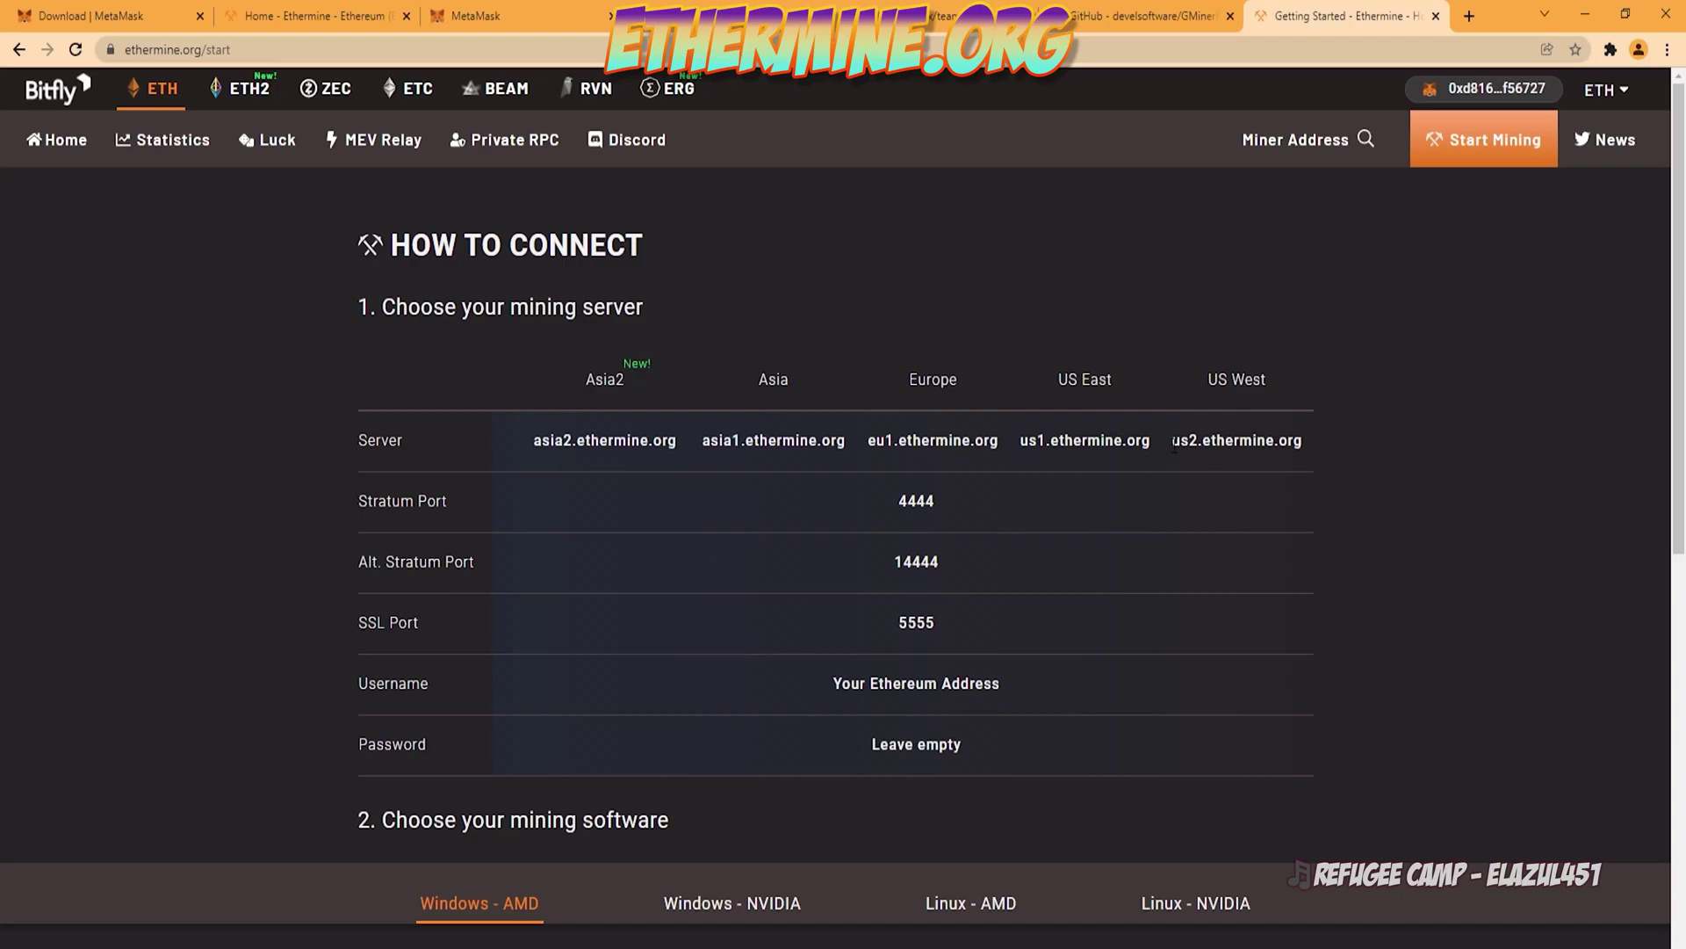
{"action": "left_click_drag", "start_coordinate": [1170, 446], "coordinate": [1308, 445]}
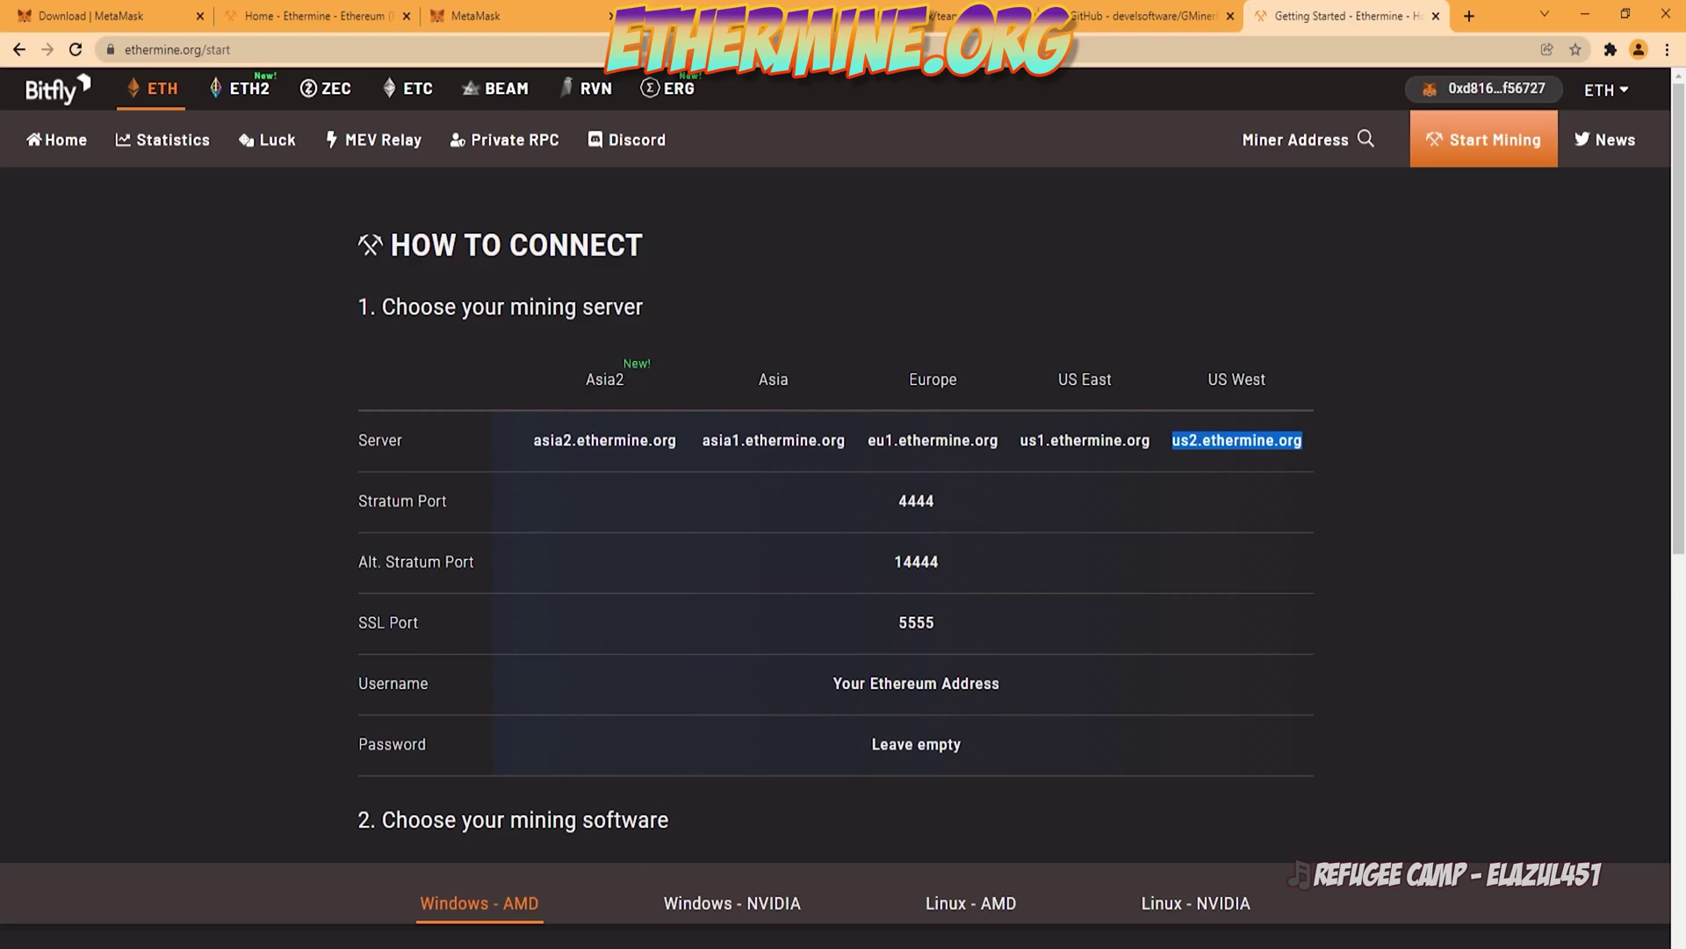
{"action": "key", "text": "alt+Tab"}
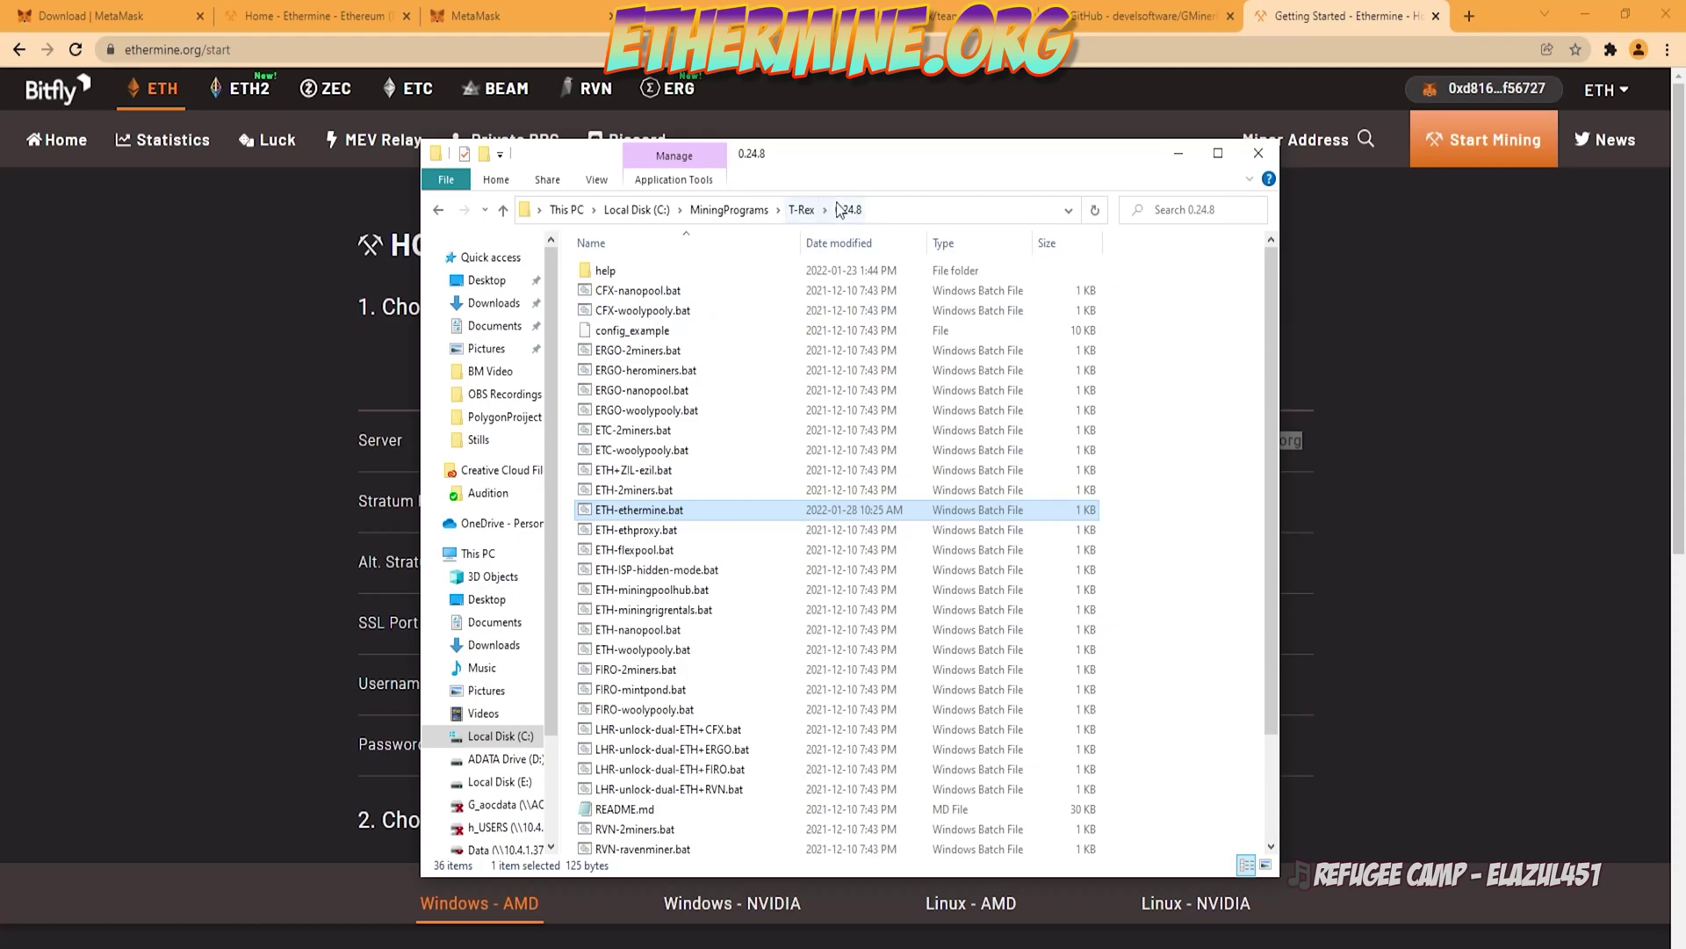
Step: Open ETH-ethermine.bat in Notepad and change the server prefix from eu1 to us2
{"action": "right_click", "coordinate": [634, 511]}
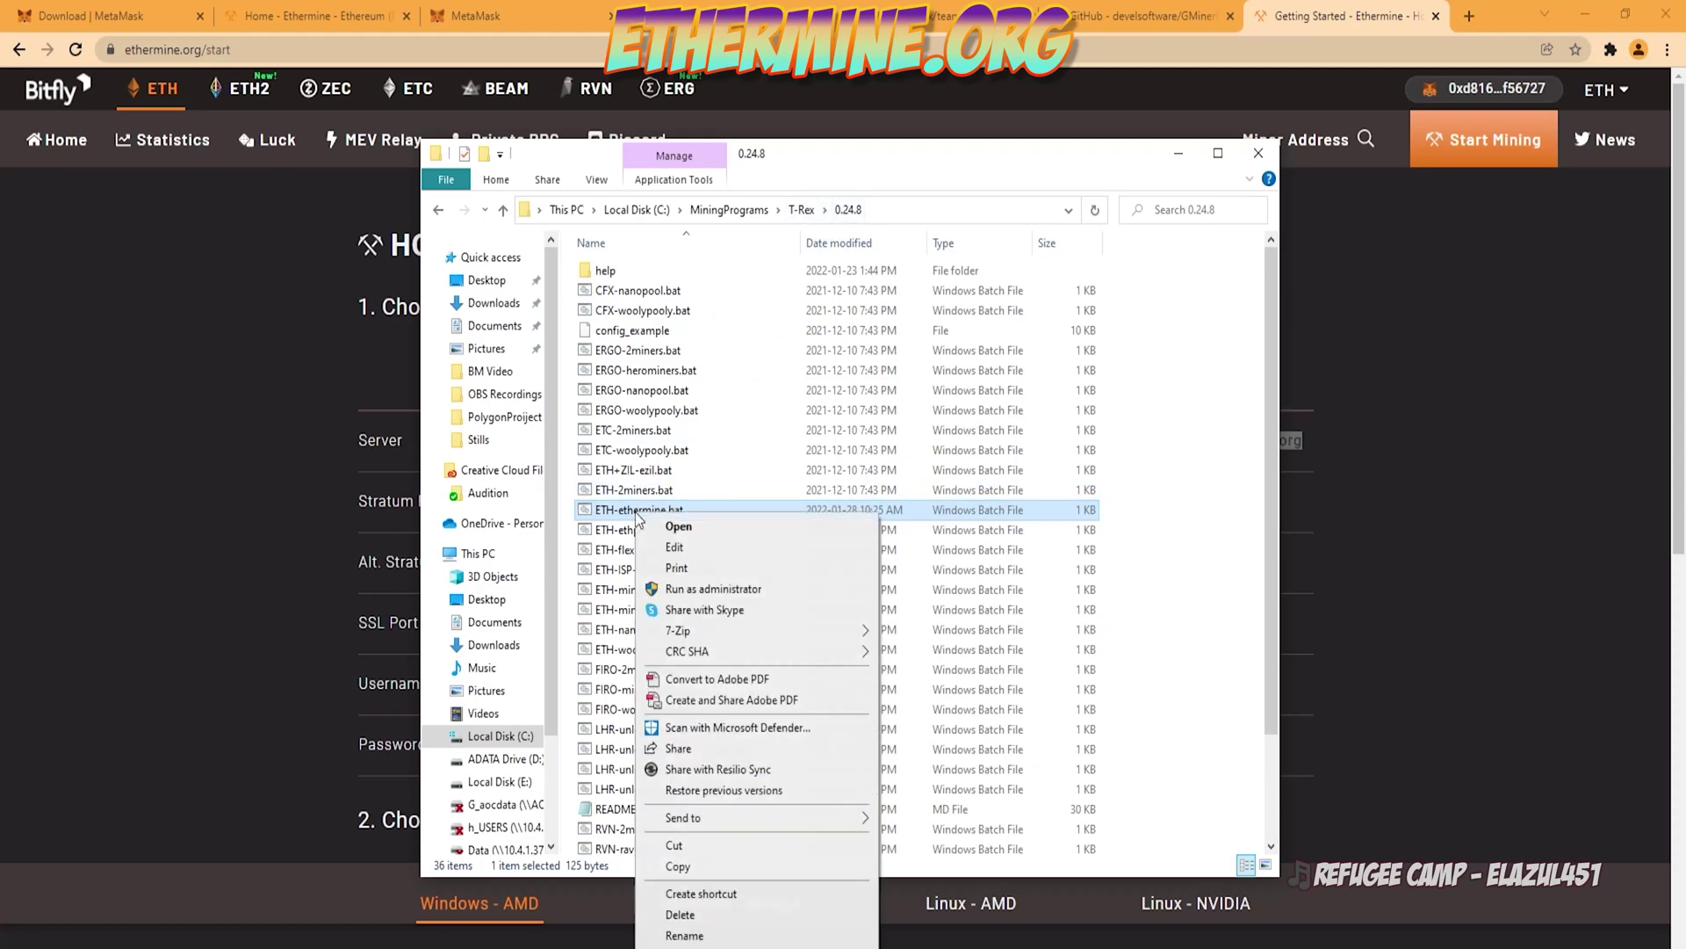
{"action": "left_click", "coordinate": [723, 555]}
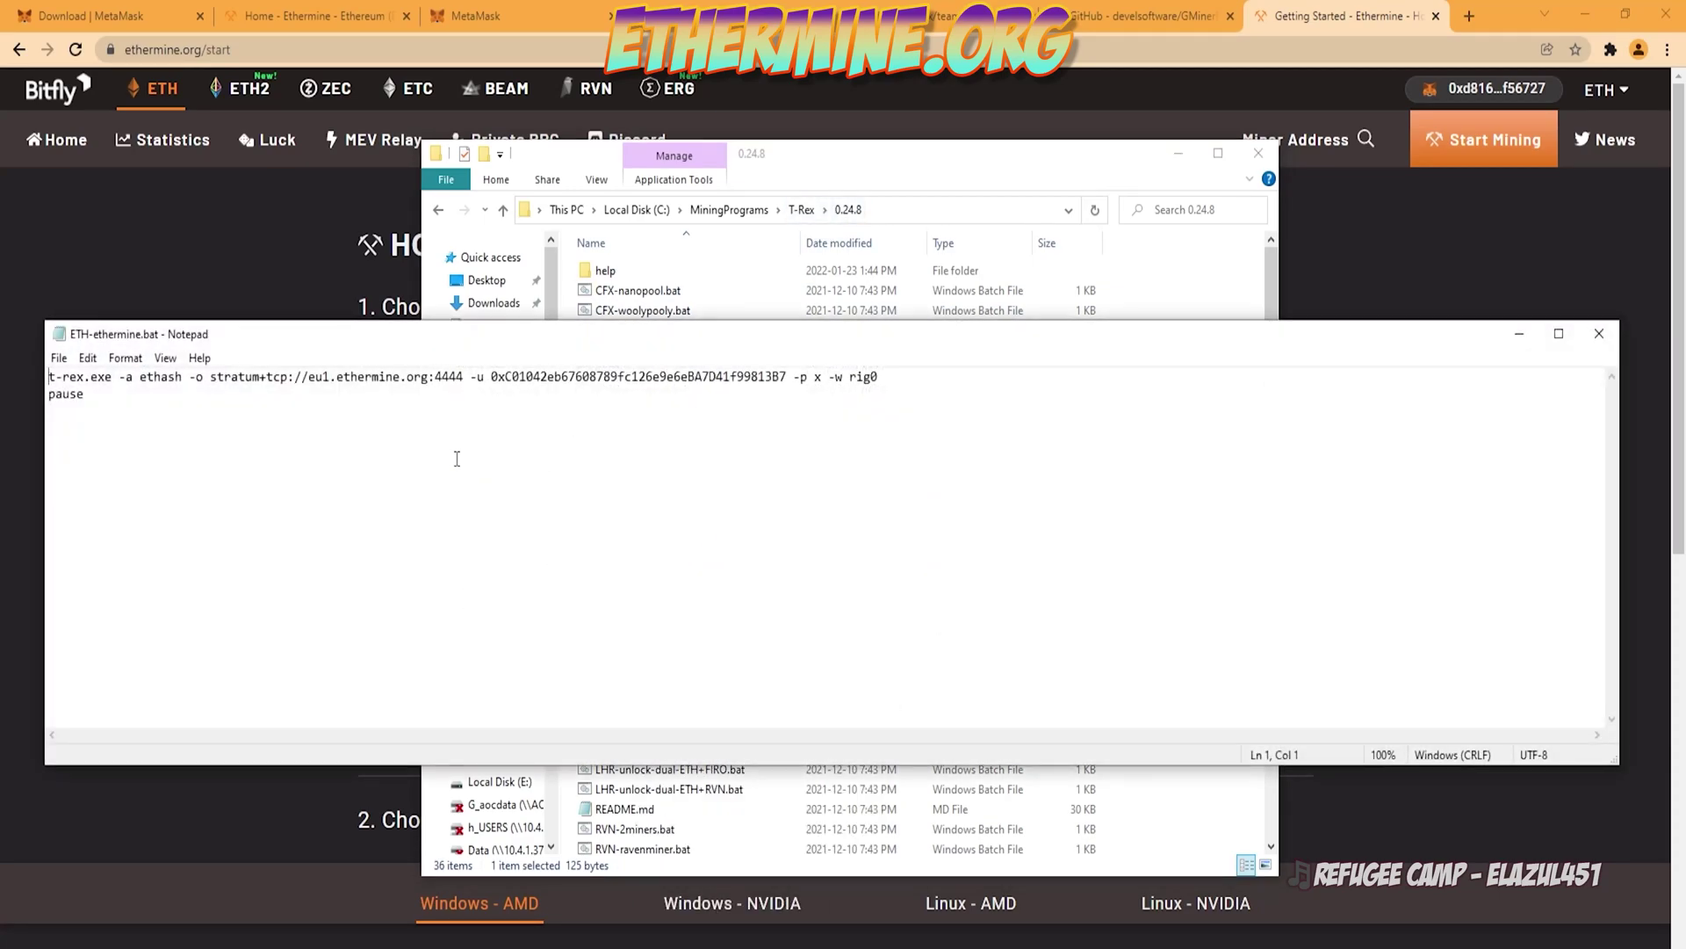
{"action": "double_click", "coordinate": [319, 377]}
{"action": "type", "text": "us2"}
{"action": "left_click", "coordinate": [468, 554]}
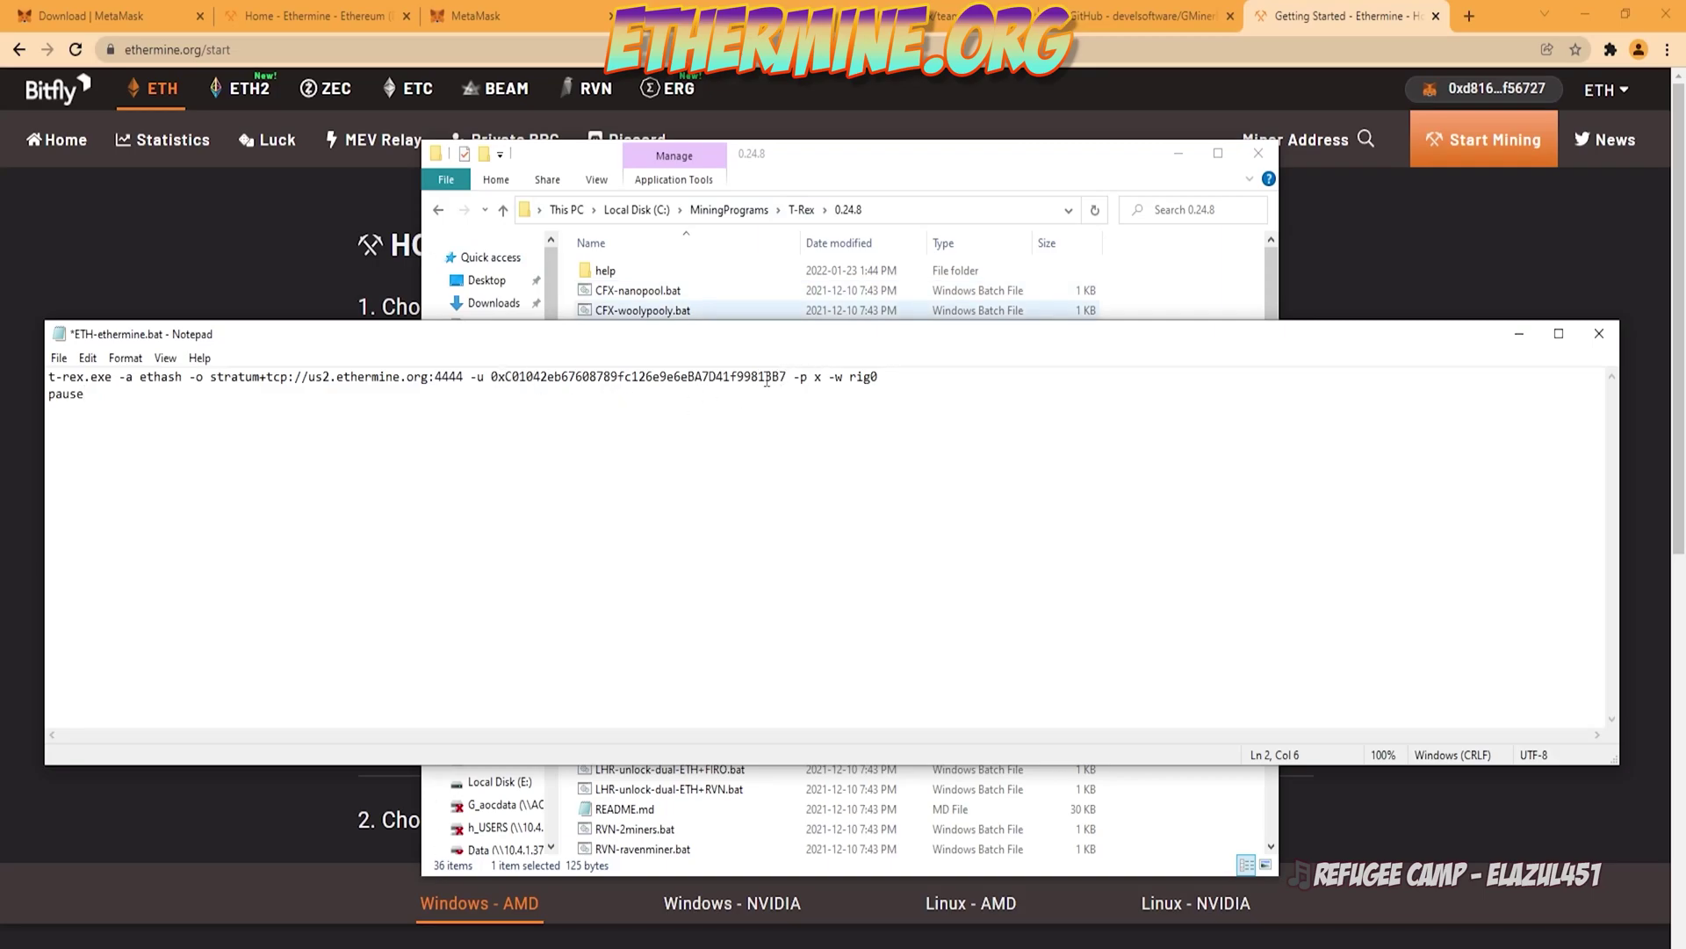
Step: Replace the old wallet address in the batch file with the copied MetaMask address
{"action": "left_click", "coordinate": [459, 18]}
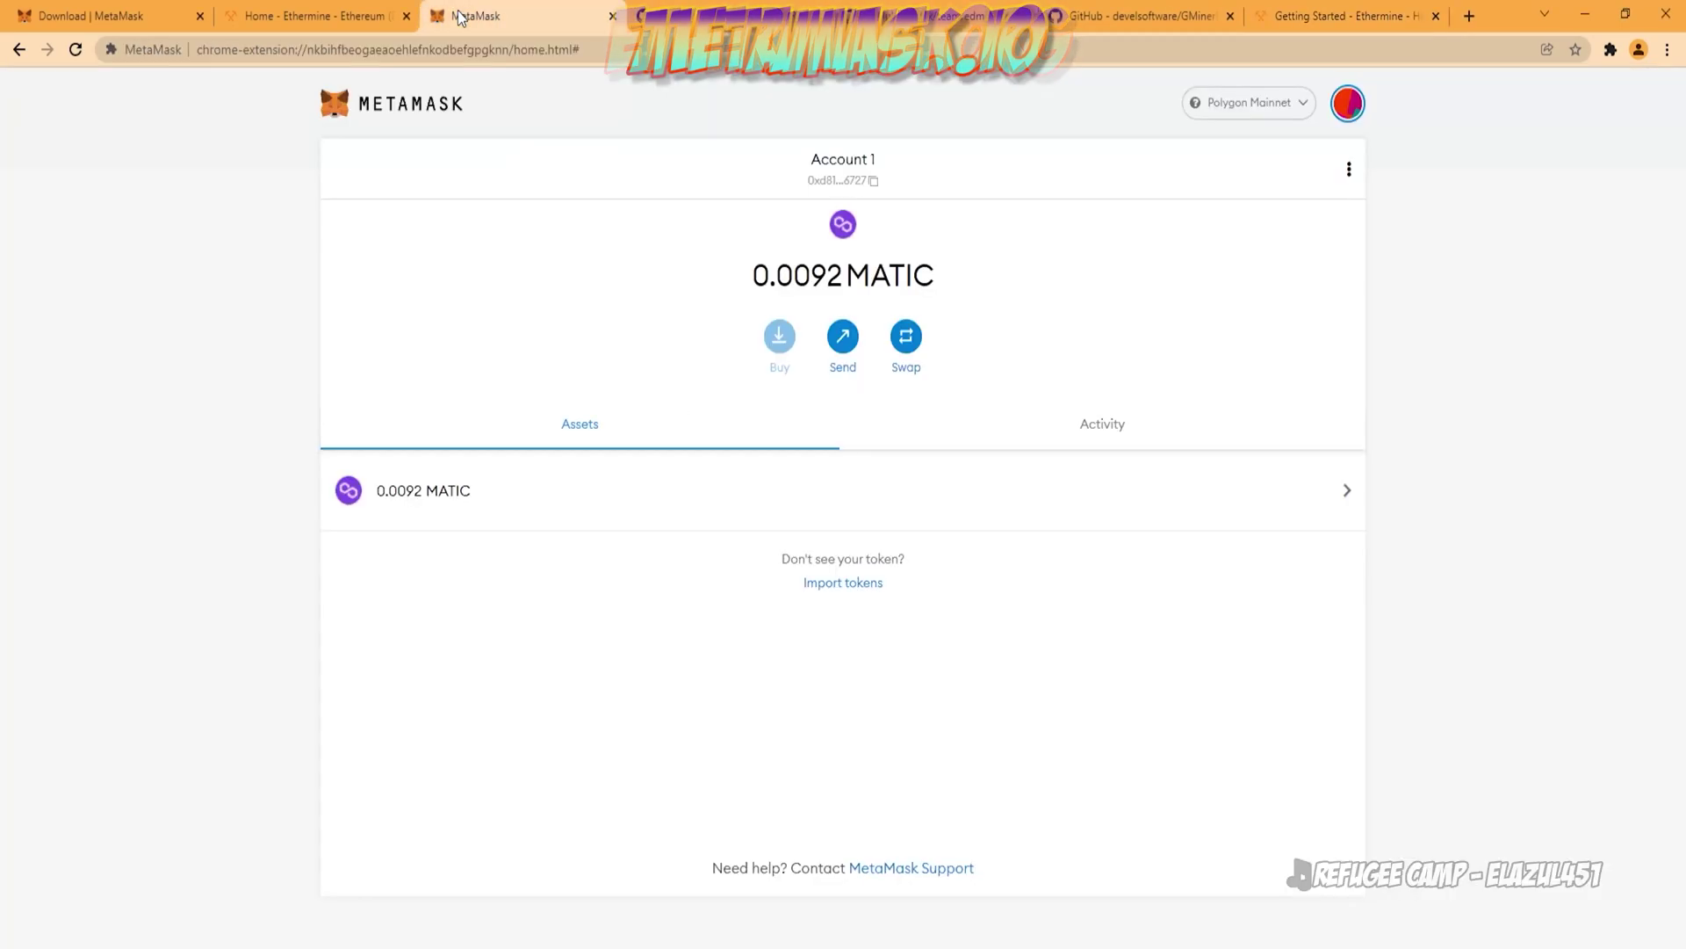
{"action": "left_click", "coordinate": [850, 189]}
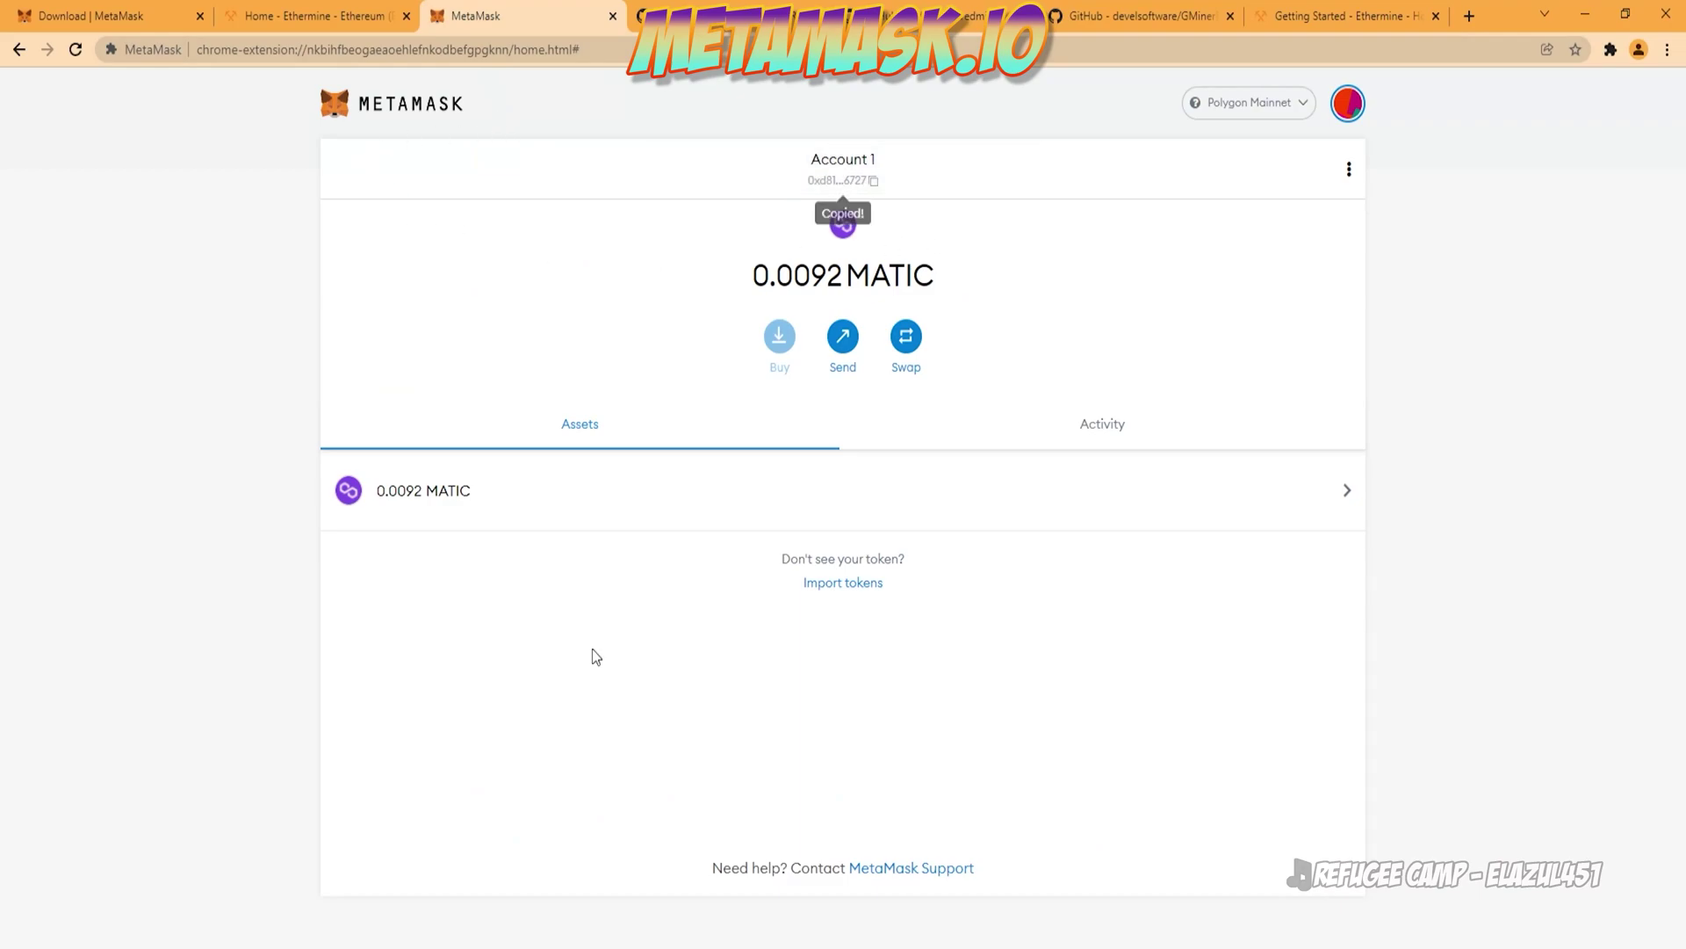
{"action": "key", "text": "alt+Tab"}
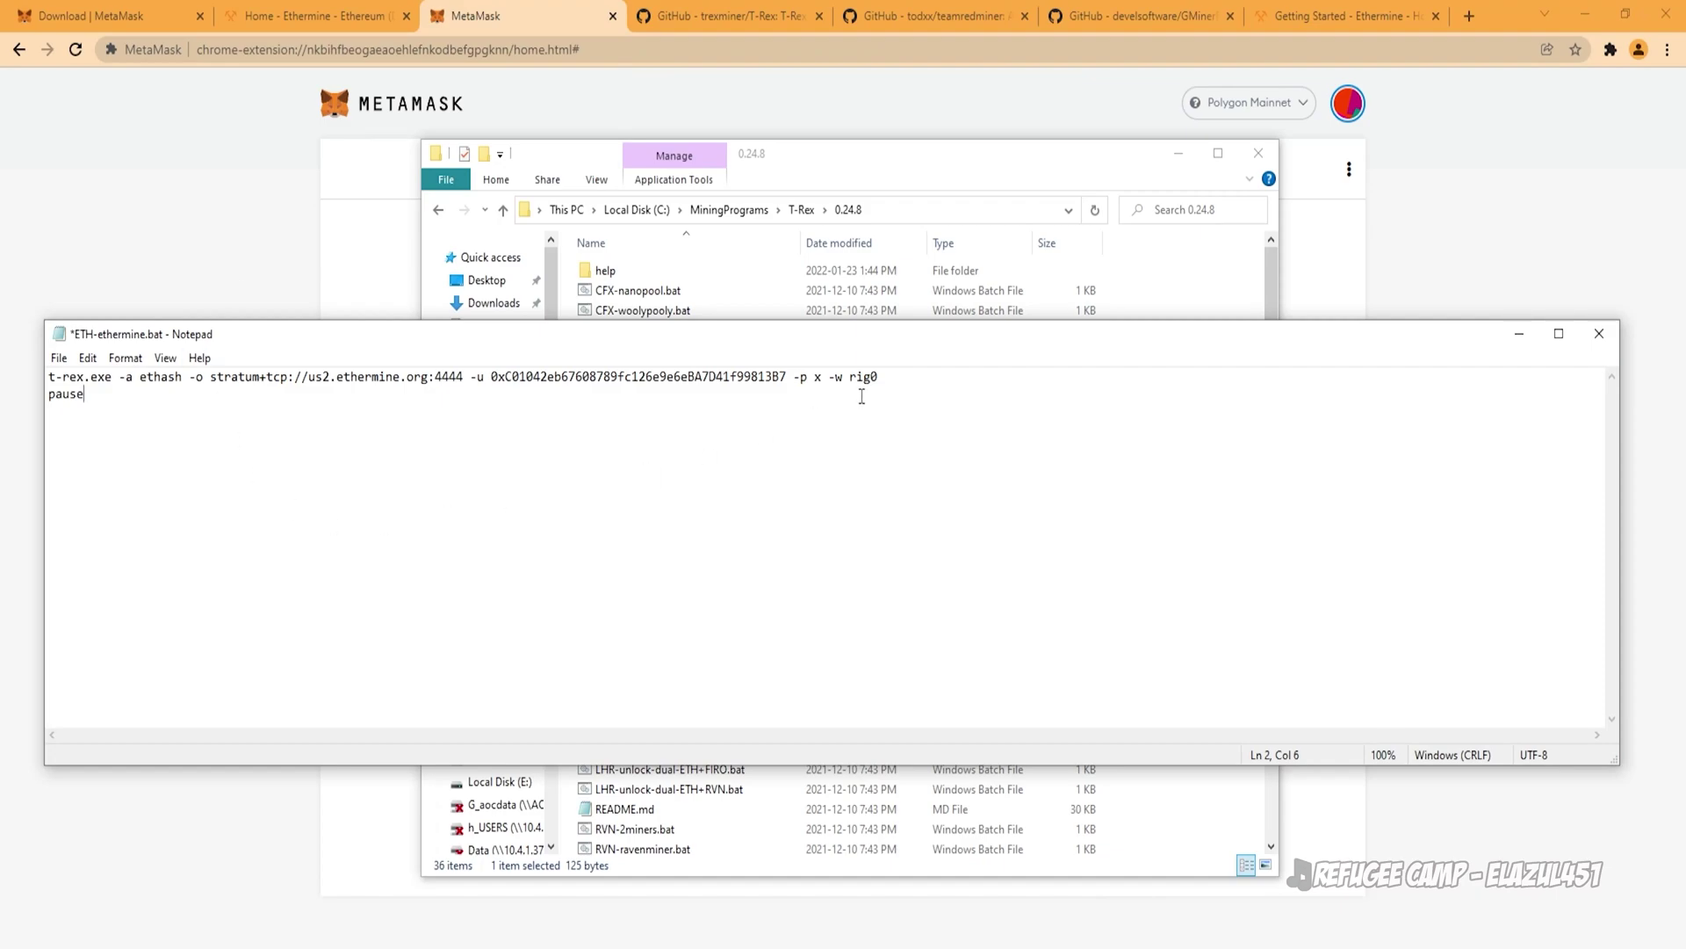
{"action": "left_click", "coordinate": [788, 375]}
{"action": "key", "text": "ctrl+shift+End"}
{"action": "double_click", "coordinate": [545, 378]}
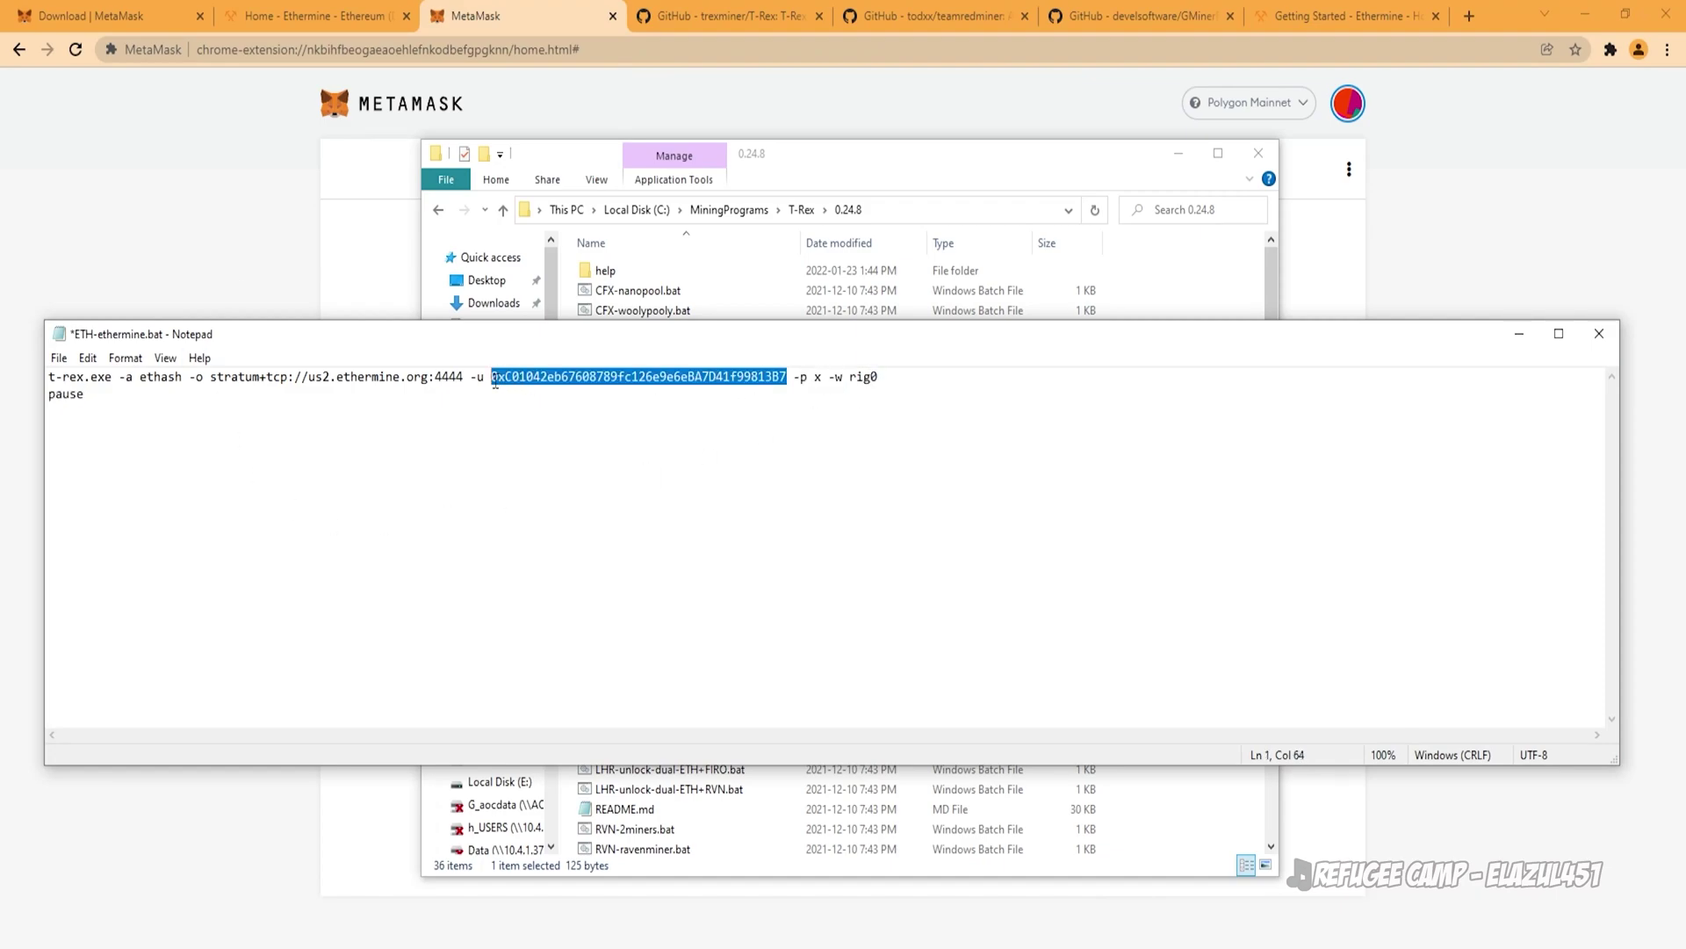
{"action": "type", "text": "0xd8161bD3D8684cbb51562ca748A64064b5F56727"}
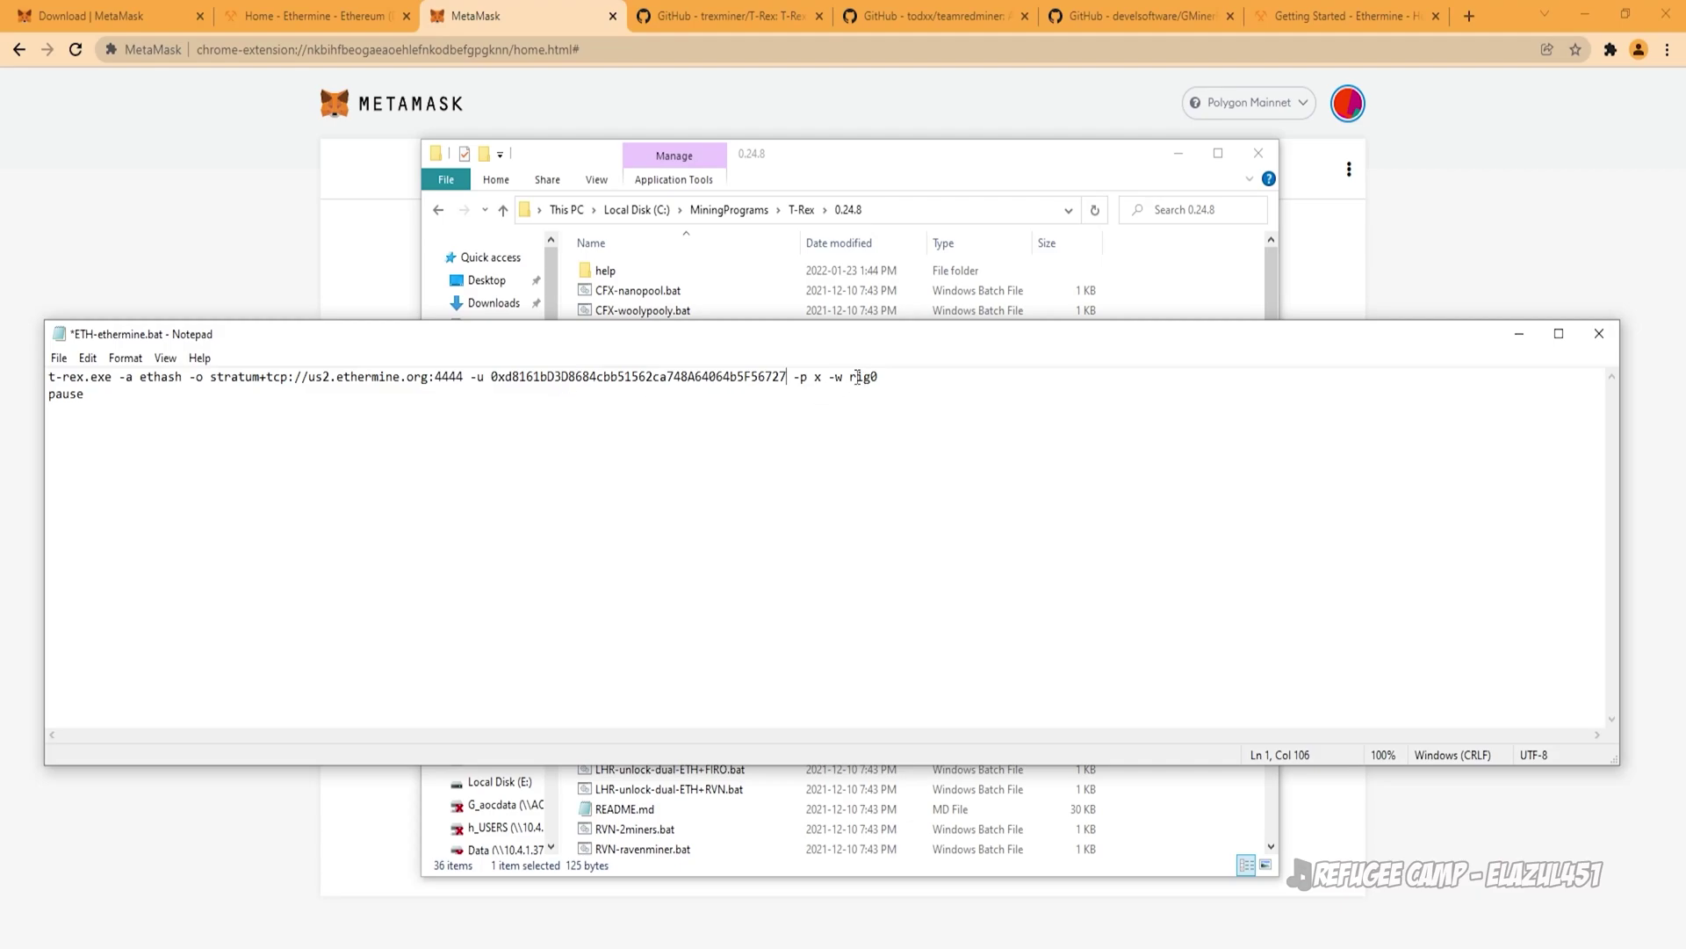
Step: Change the worker name rig0 to 3080TiGAMER and save the batch file
{"action": "left_click_drag", "start_coordinate": [853, 379], "coordinate": [914, 382]}
{"action": "type", "text": "3080TiGAMER"}
{"action": "left_click", "coordinate": [59, 360]}
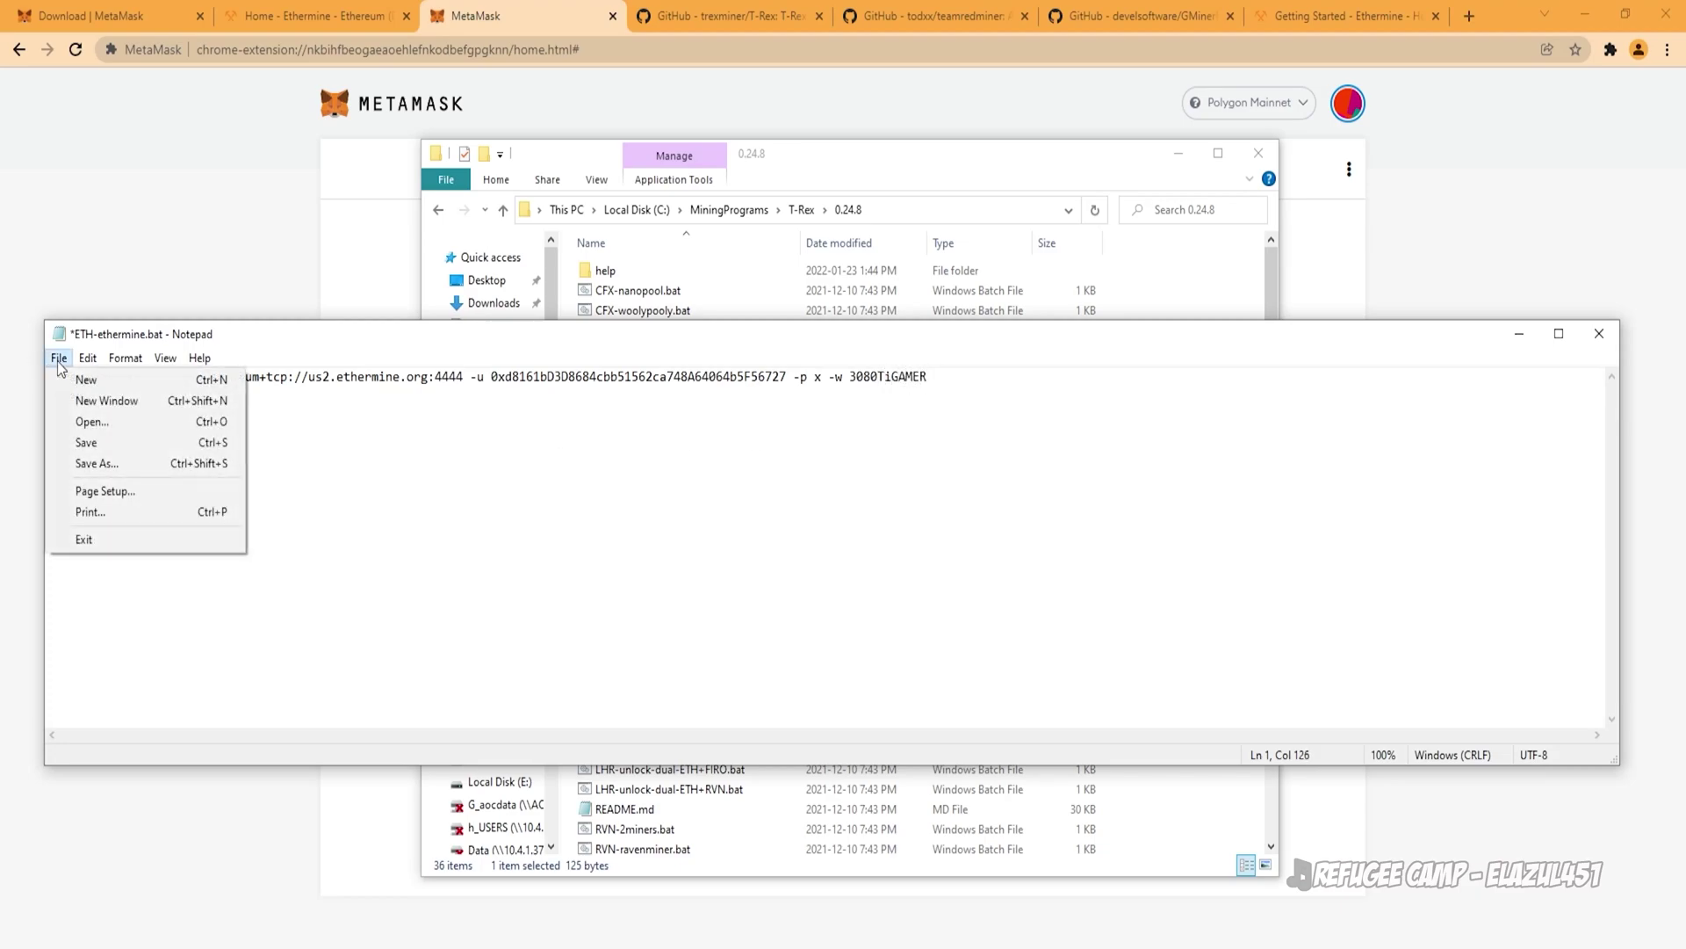
{"action": "left_click", "coordinate": [88, 442]}
Step: Close Notepad, launch ETH-ethermine.bat, and place the enlarged T-Rex console at the top-right
{"action": "left_click", "coordinate": [1599, 334]}
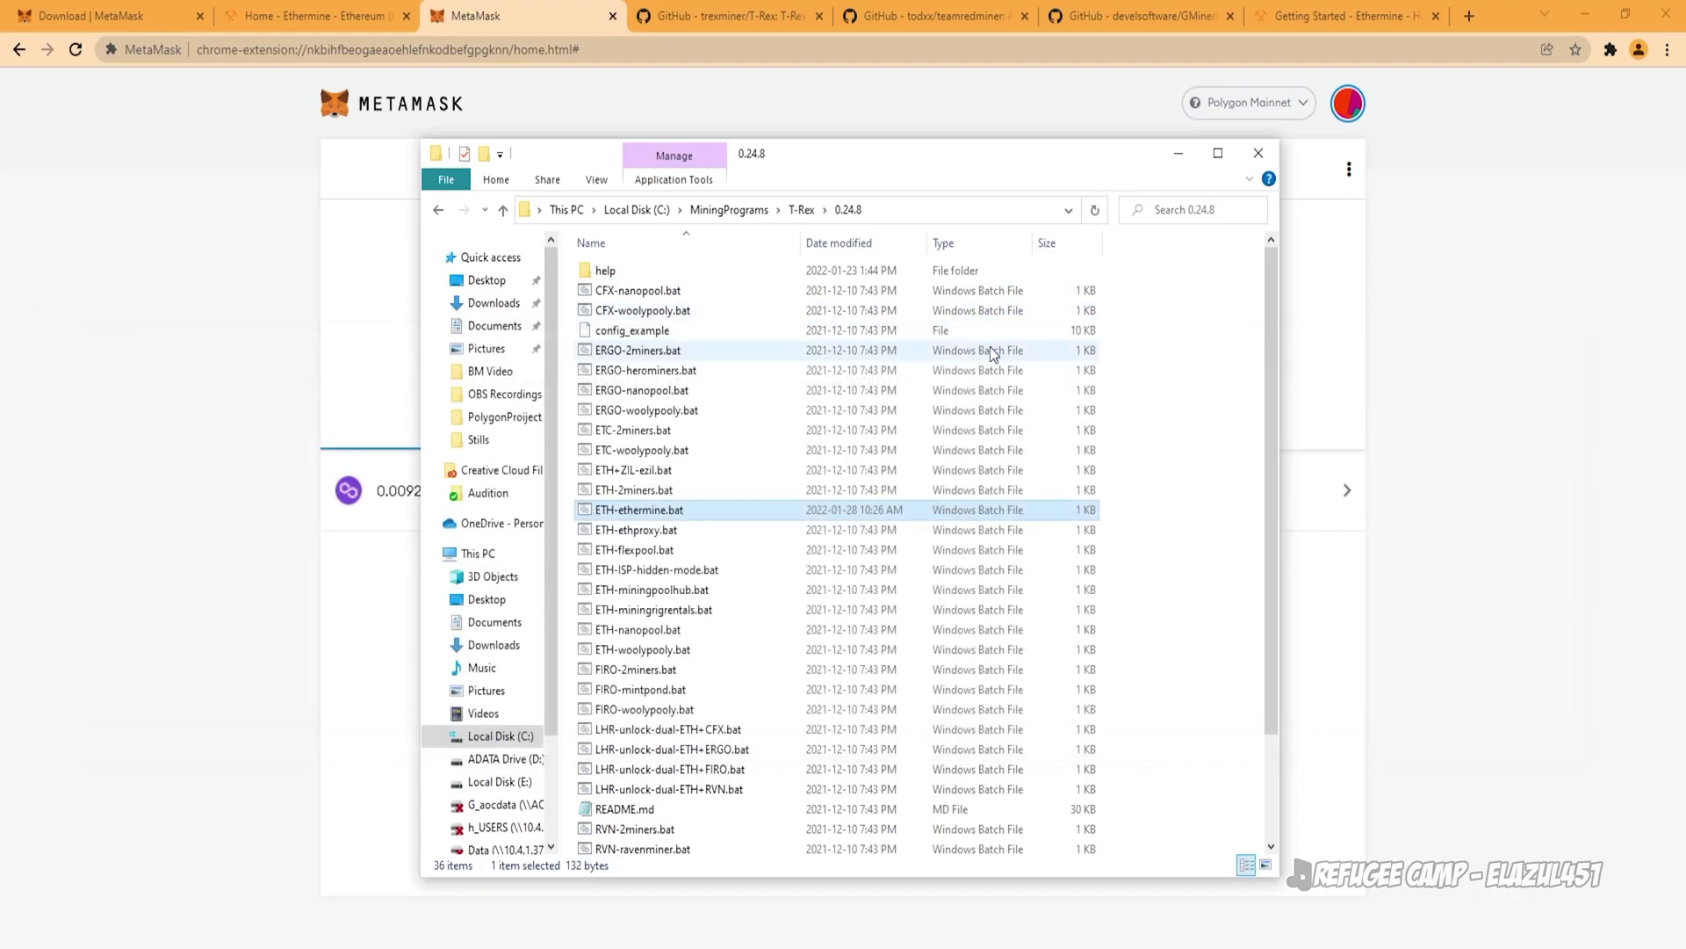
{"action": "double_click", "coordinate": [693, 511]}
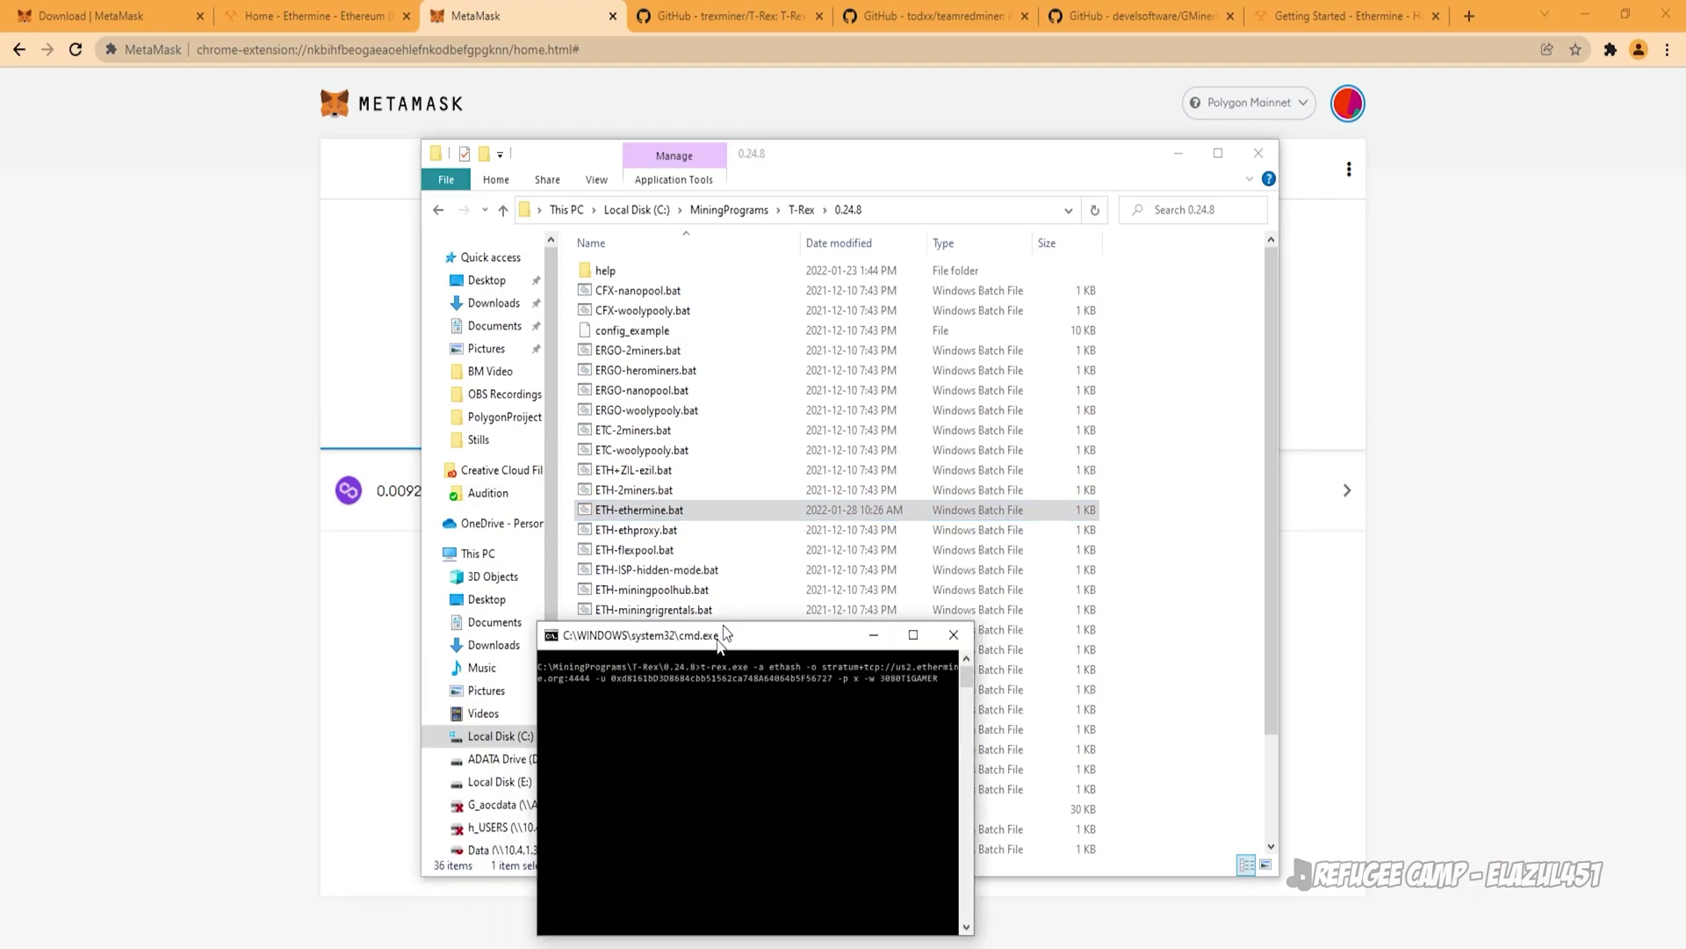
{"action": "left_click_drag", "start_coordinate": [724, 627], "coordinate": [926, 217]}
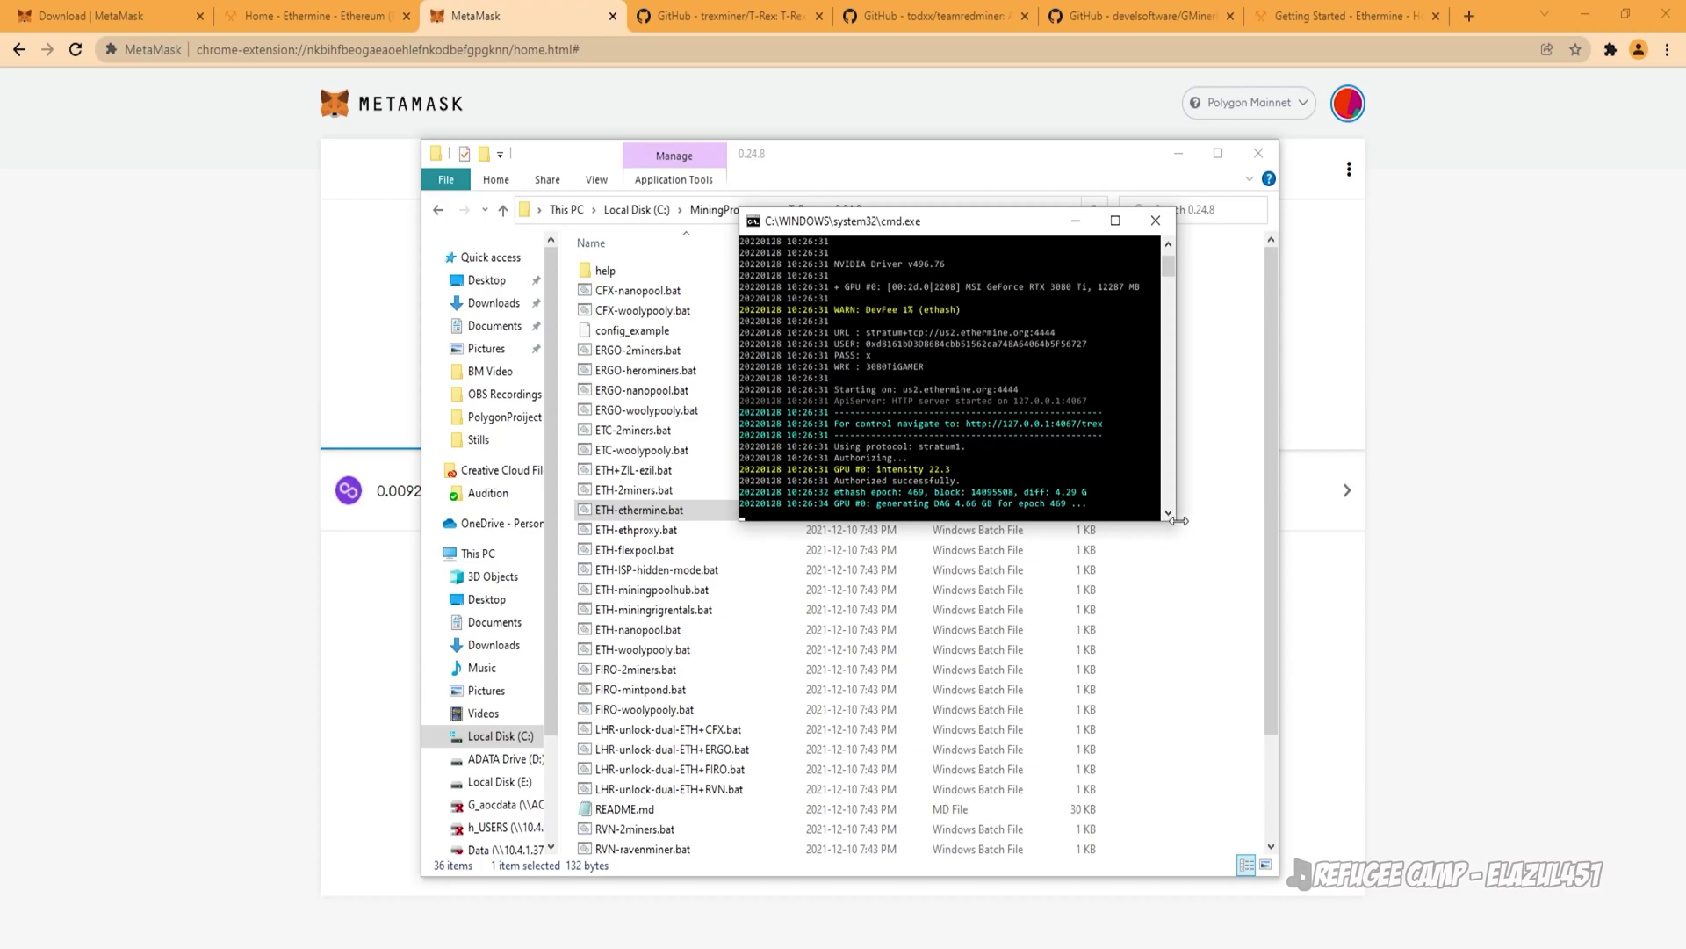
{"action": "left_click_drag", "start_coordinate": [1176, 523], "coordinate": [1357, 687]}
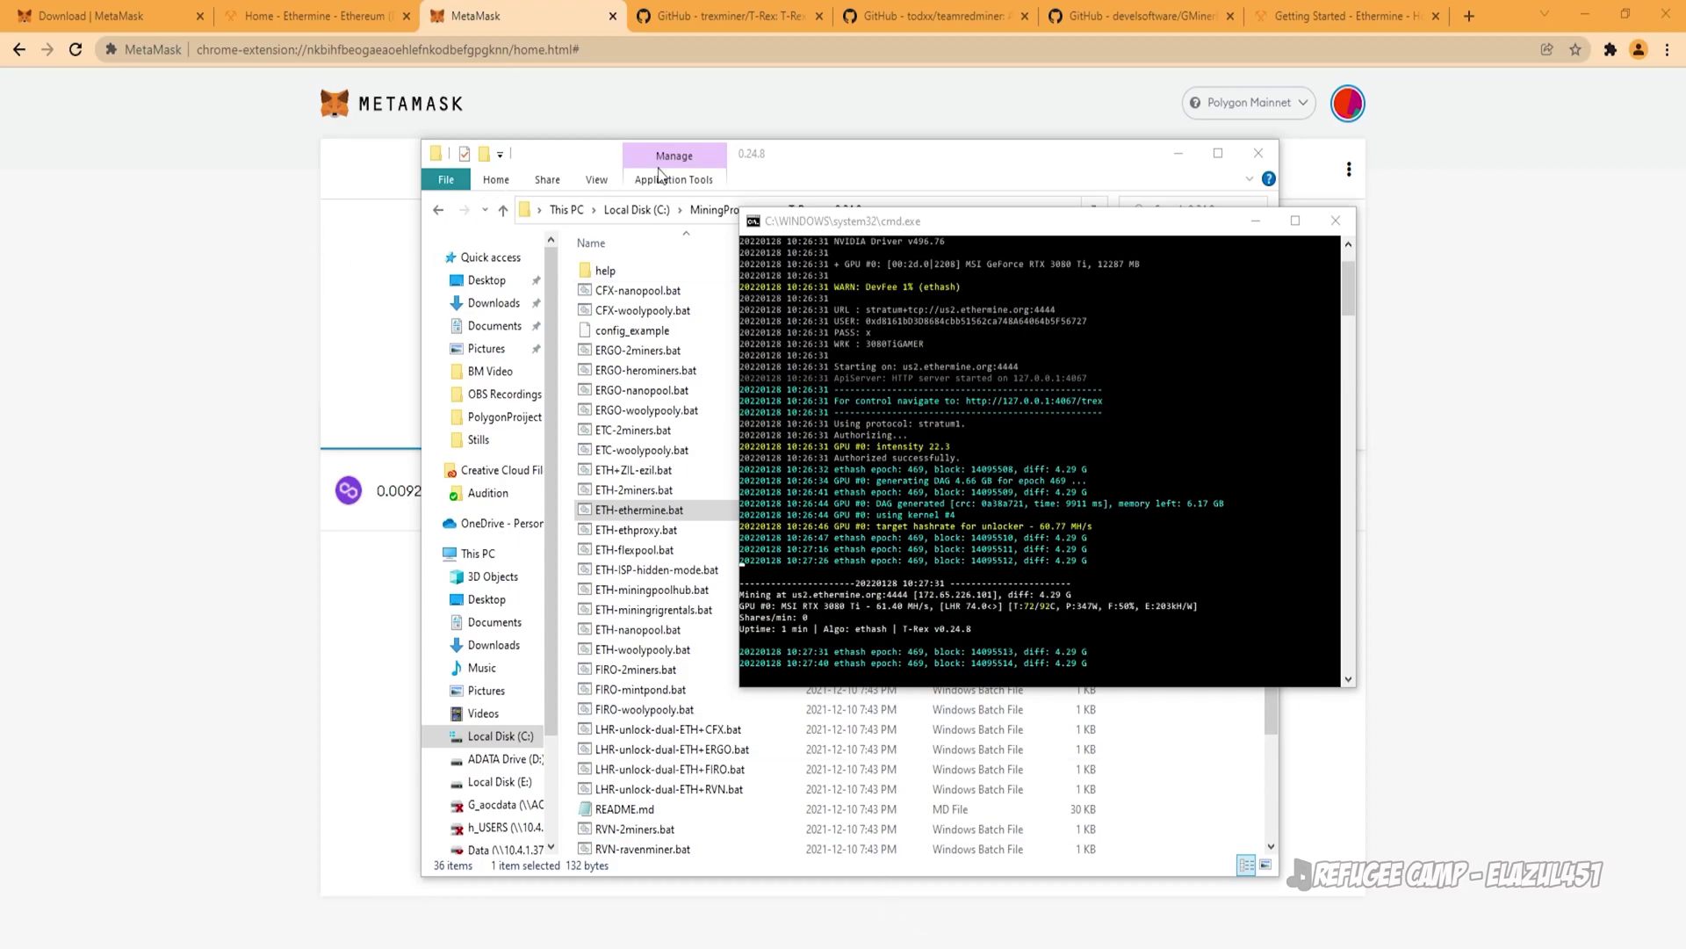
Step: Search for MSI Afterburner in a new tab and download it
{"action": "left_click", "coordinate": [1469, 16]}
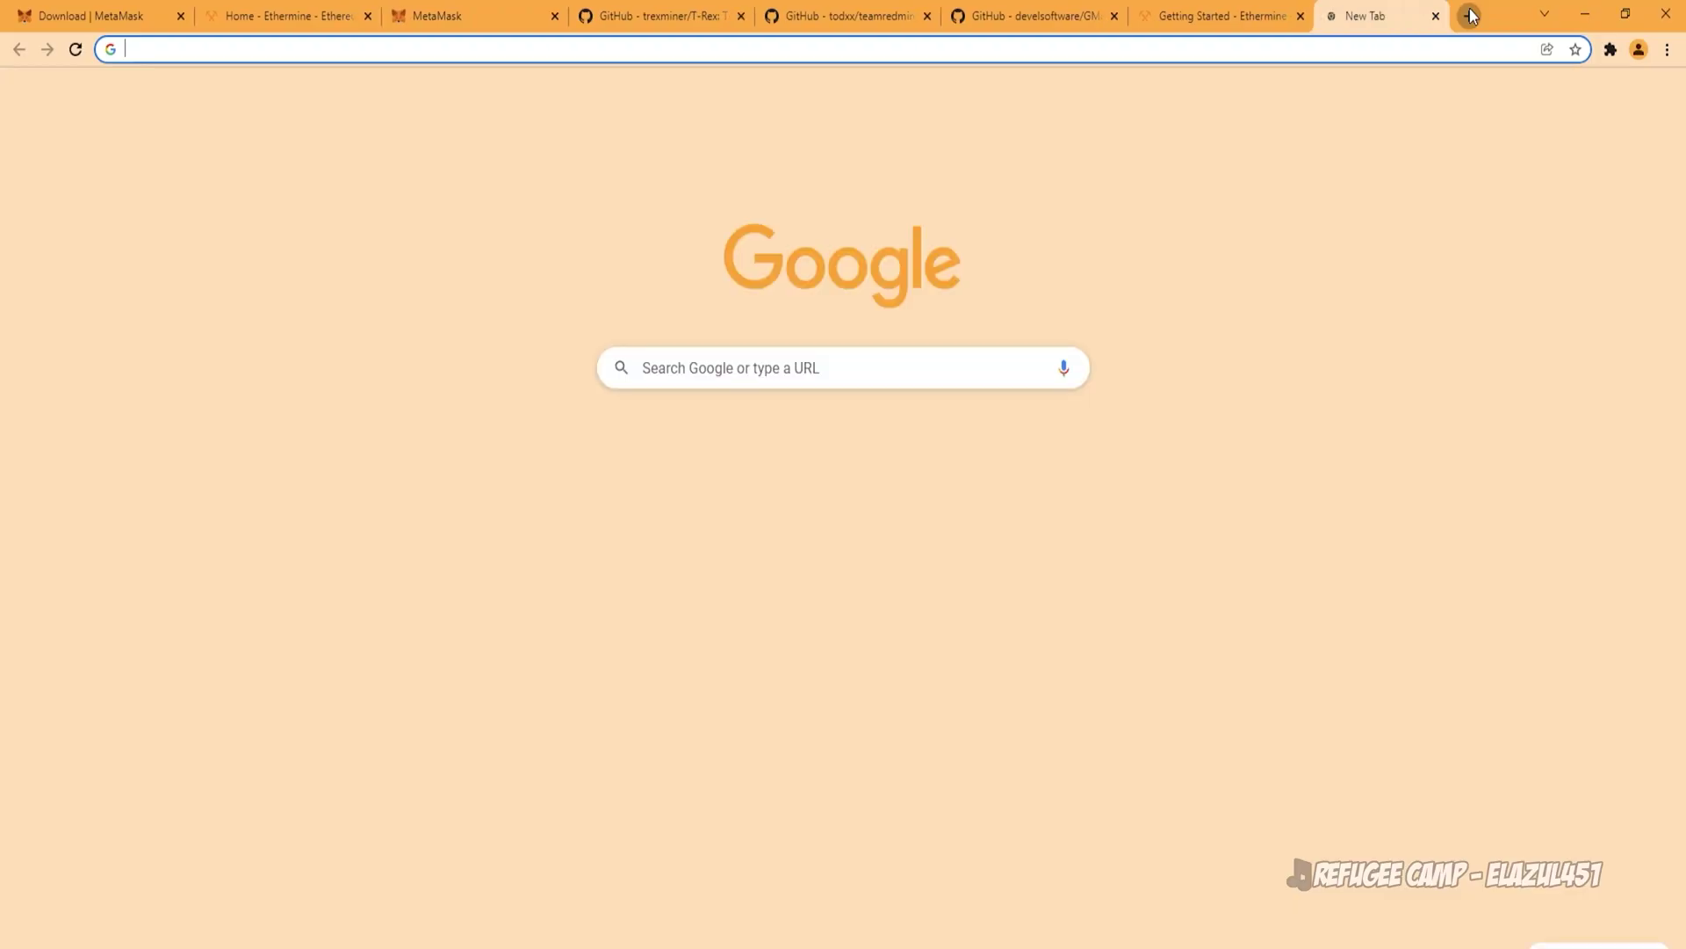
{"action": "type", "text": "afterburner/graphics-cards"}
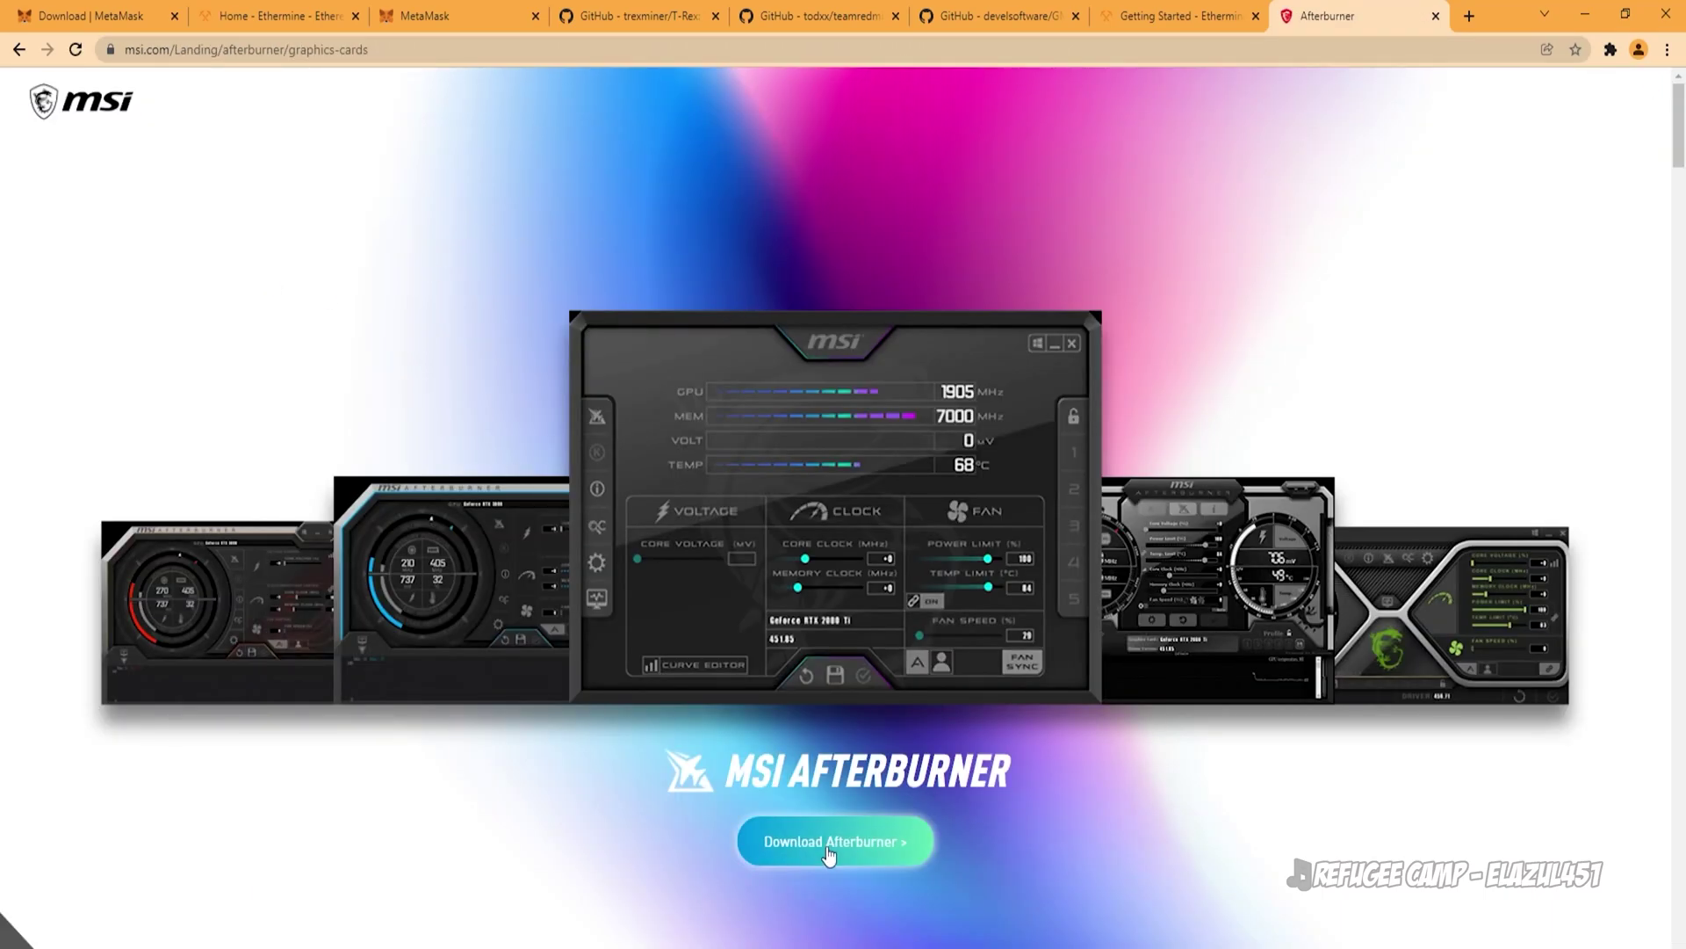
{"action": "left_click", "coordinate": [827, 848]}
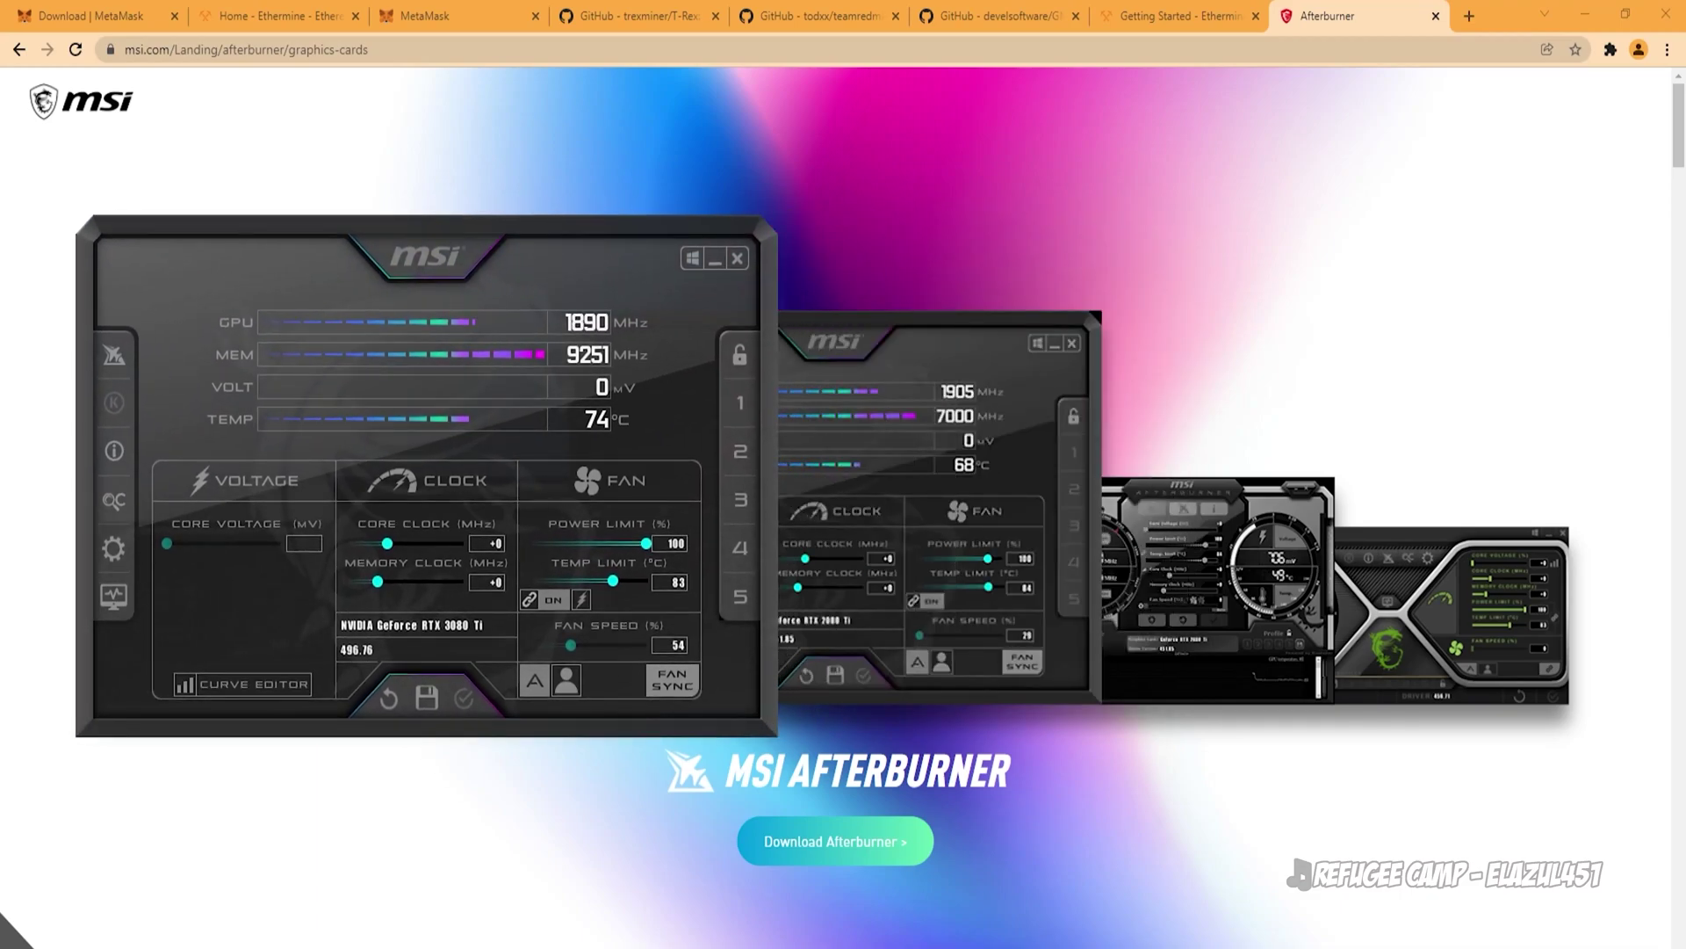
Step: Apply GPU tuning: power limit 85%, manual fan 100%, core clock -248, memory +483
{"action": "key", "text": "alt+Tab"}
{"action": "left_click_drag", "start_coordinate": [1107, 226], "coordinate": [1147, 258]}
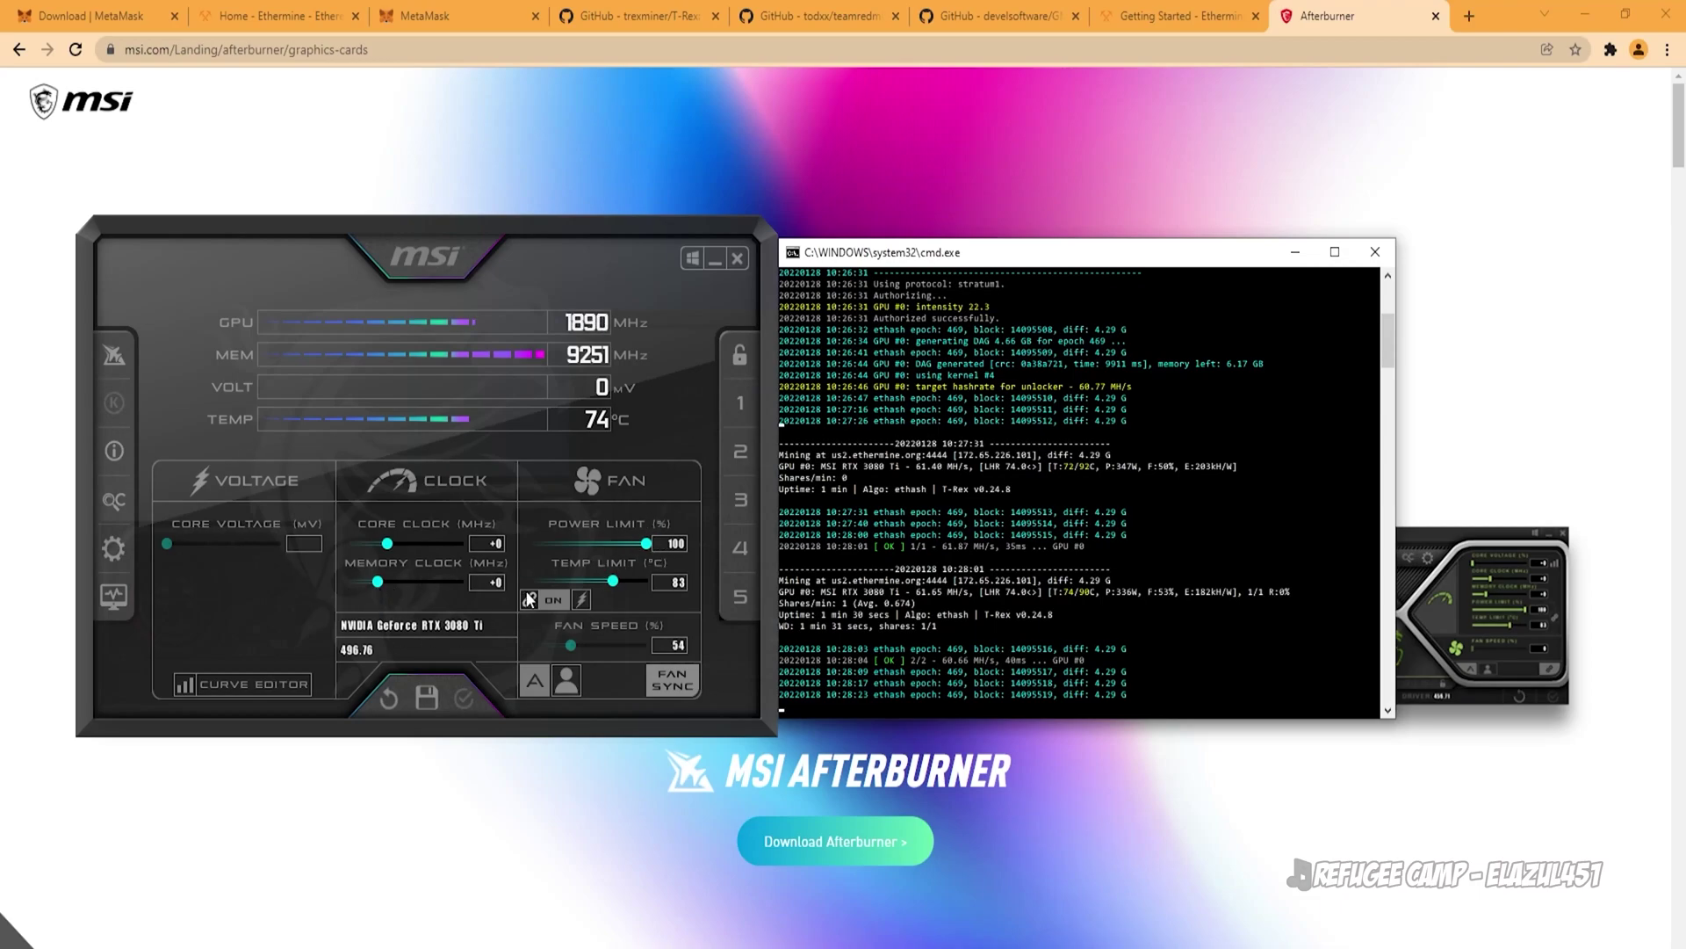
{"action": "mouse_move", "coordinate": [651, 549]}
{"action": "left_mouse_down"}
{"action": "mouse_move", "coordinate": [603, 555]}
{"action": "mouse_move", "coordinate": [629, 562]}
{"action": "left_mouse_up"}
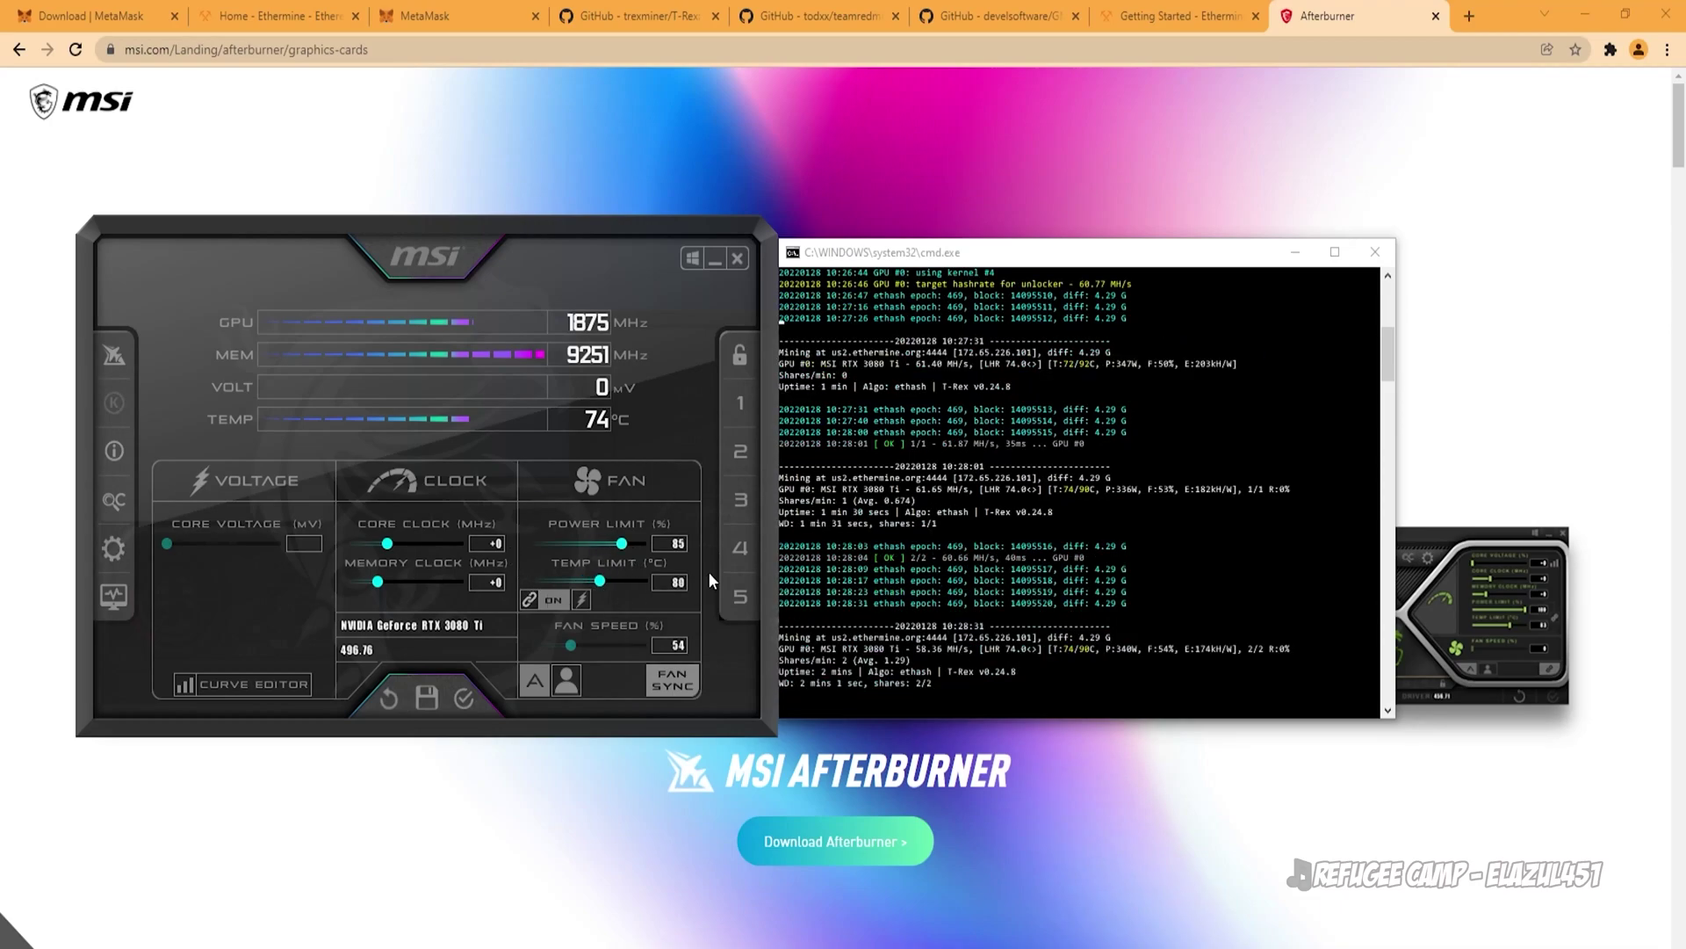
{"action": "left_click", "coordinate": [535, 681]}
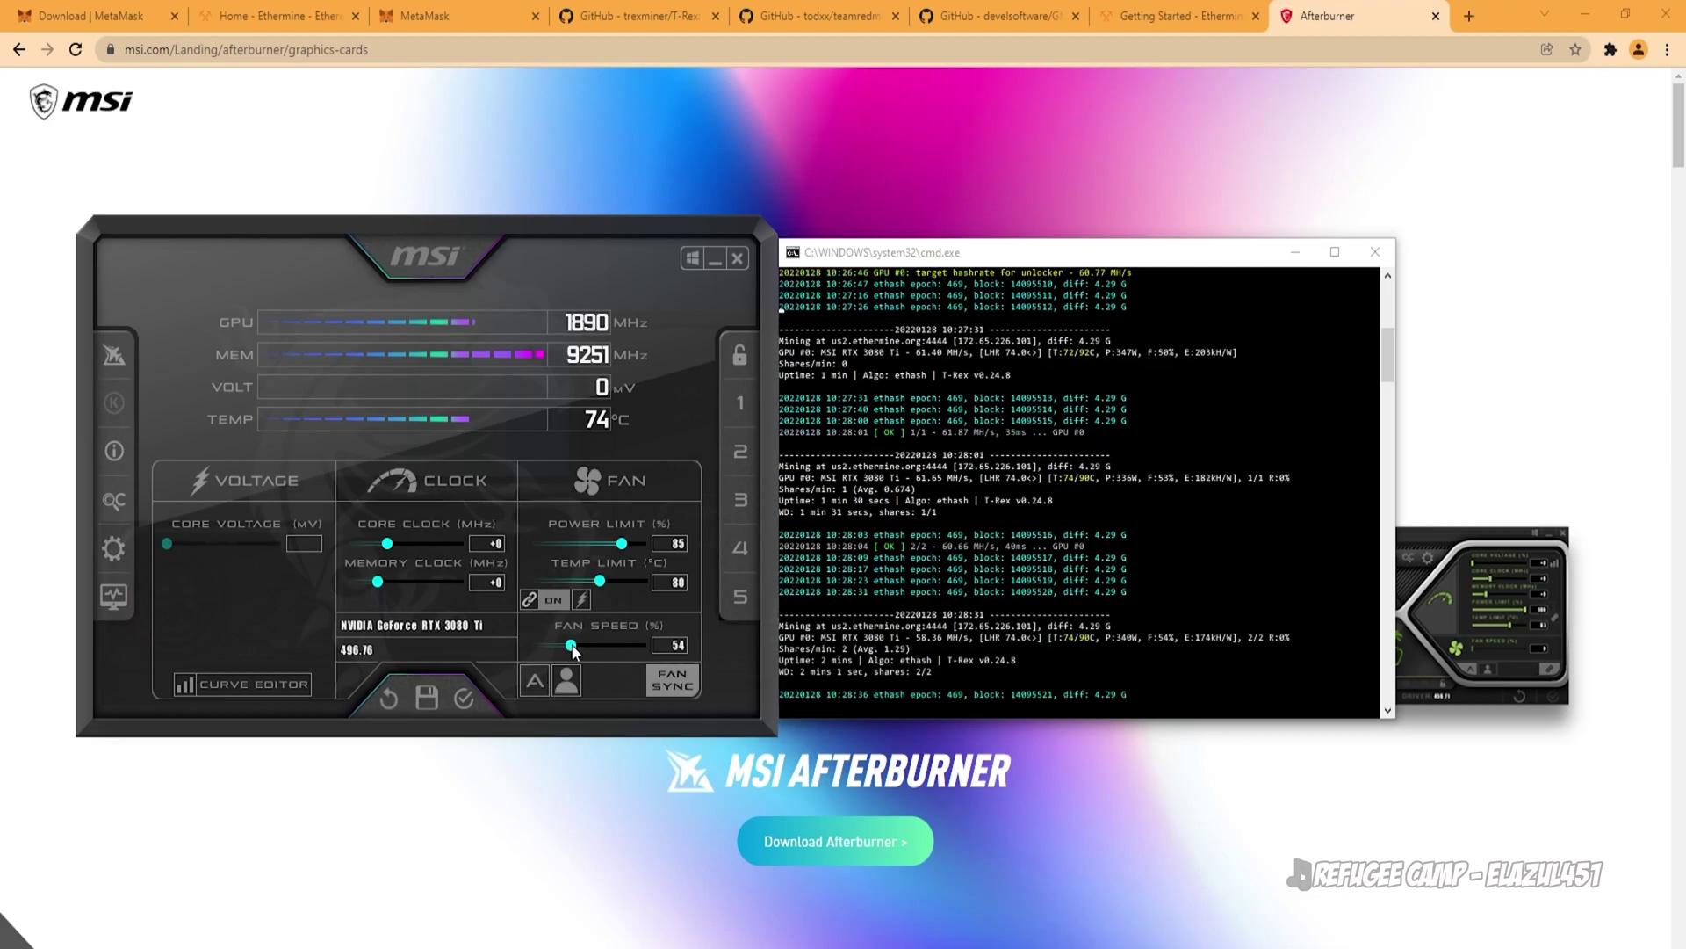
{"action": "left_click_drag", "start_coordinate": [573, 650], "coordinate": [657, 651]}
{"action": "left_click_drag", "start_coordinate": [387, 543], "coordinate": [405, 590]}
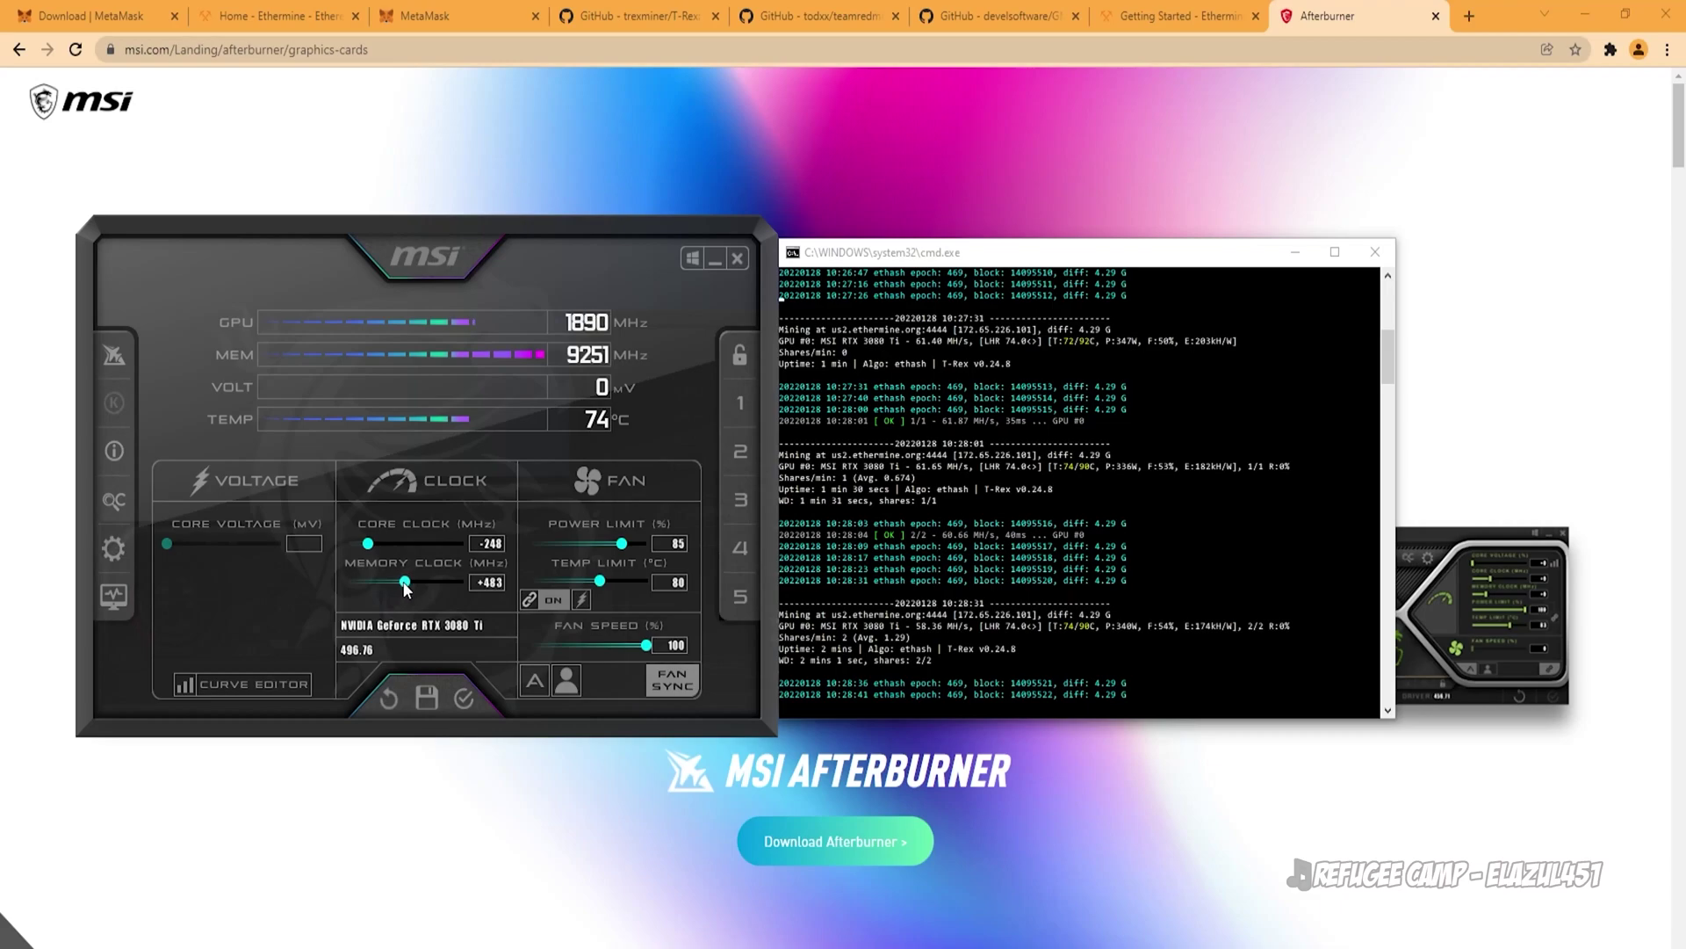
{"action": "left_click", "coordinate": [474, 694]}
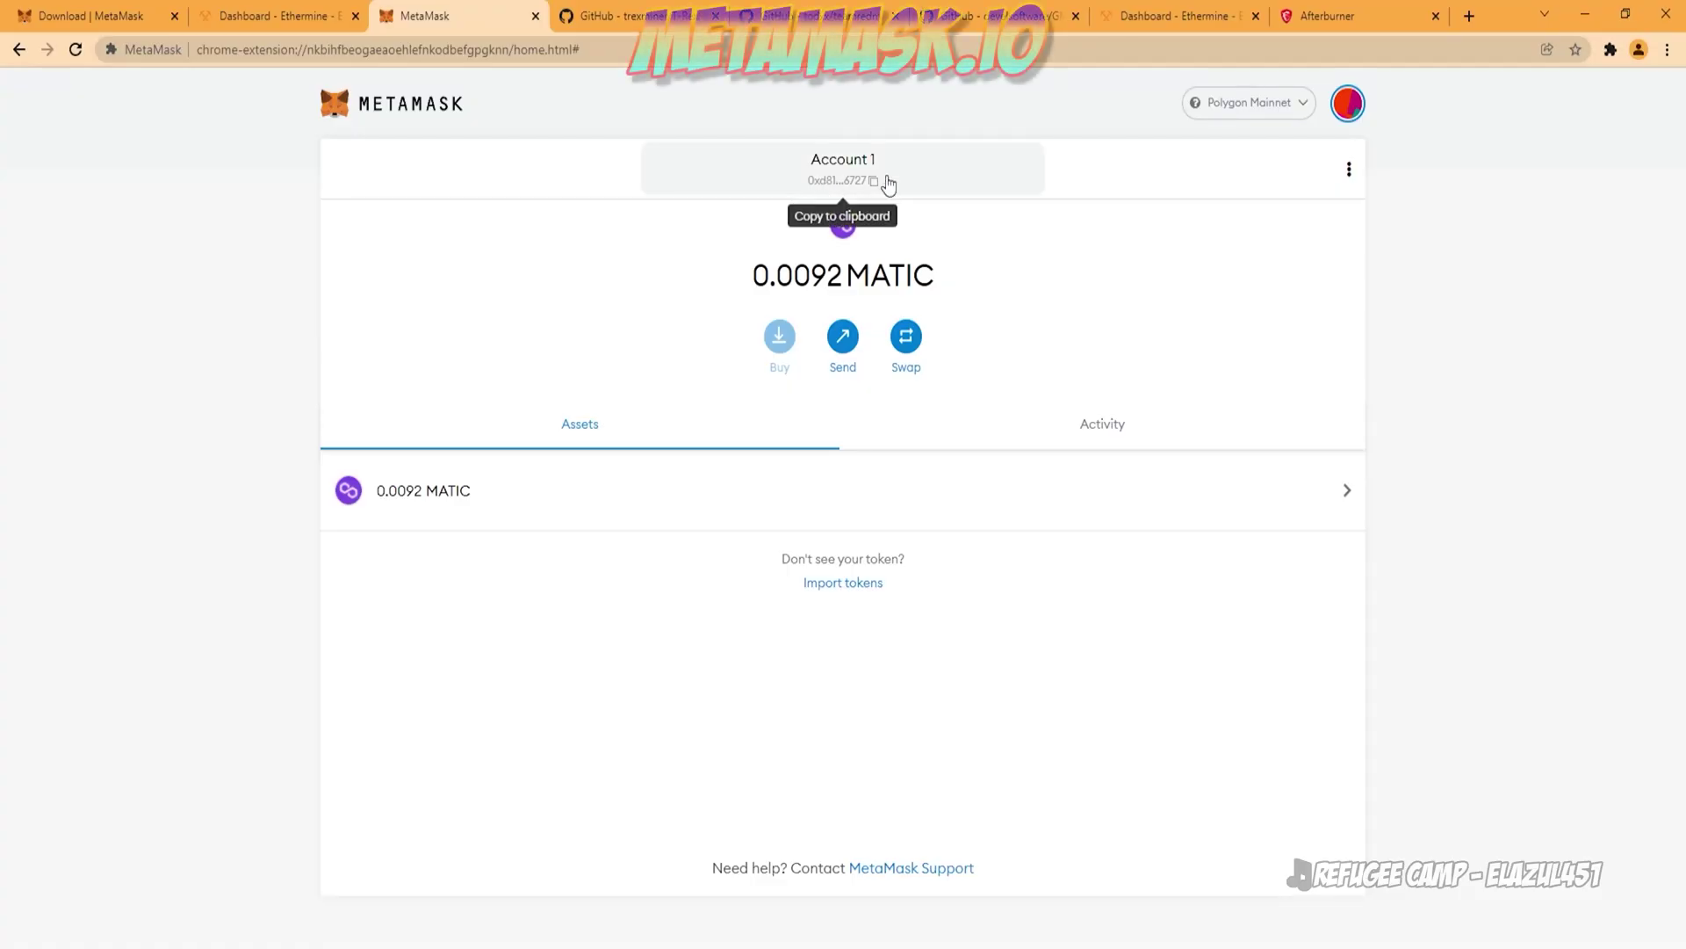
Step: Copy the MetaMask wallet address and review the dashboard showing worker 3080tigamer and 37 valid shares
{"action": "left_click", "coordinate": [883, 180]}
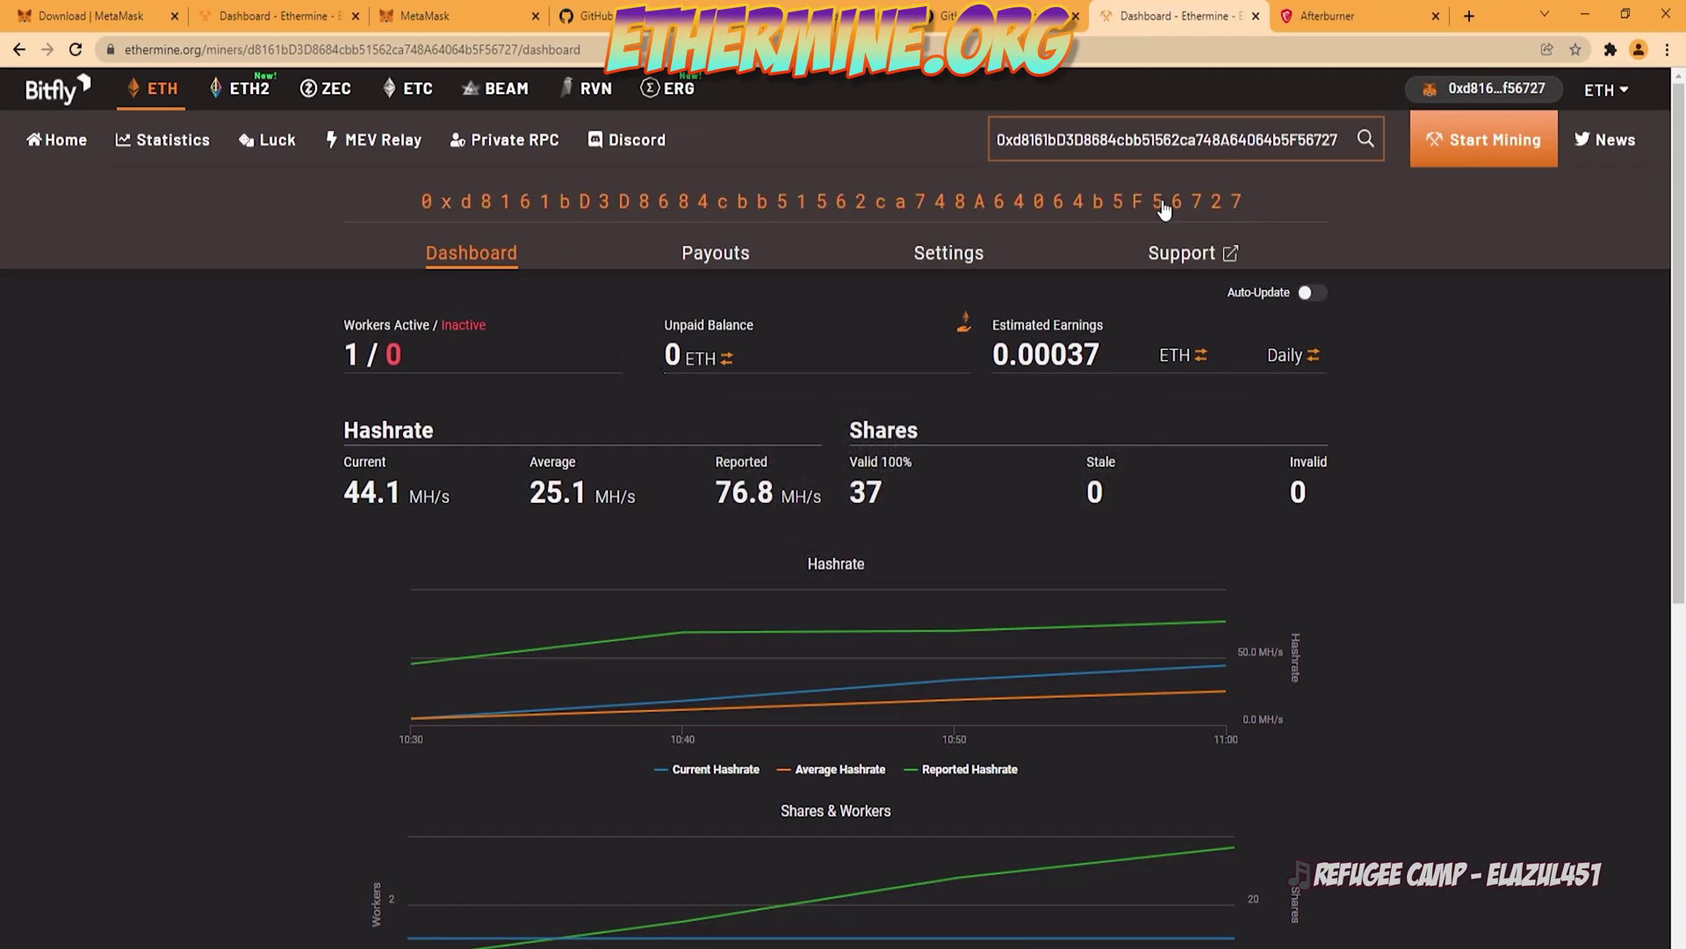
{"action": "mouse_move", "coordinate": [763, 508]}
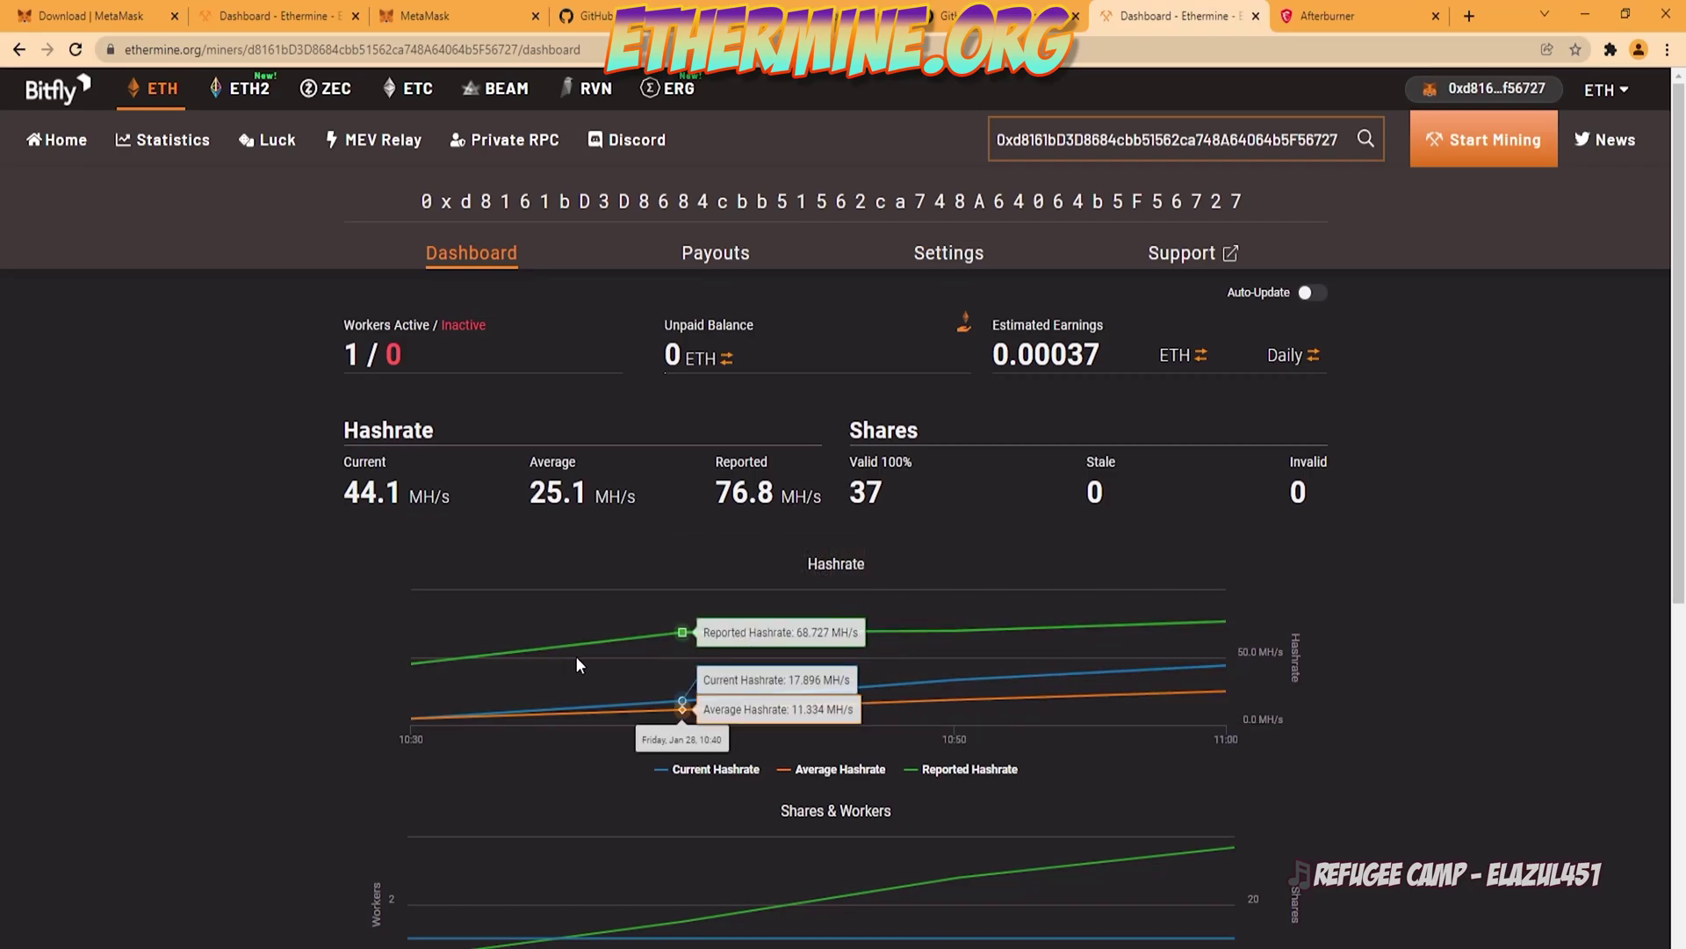
{"action": "mouse_move", "coordinate": [558, 468]}
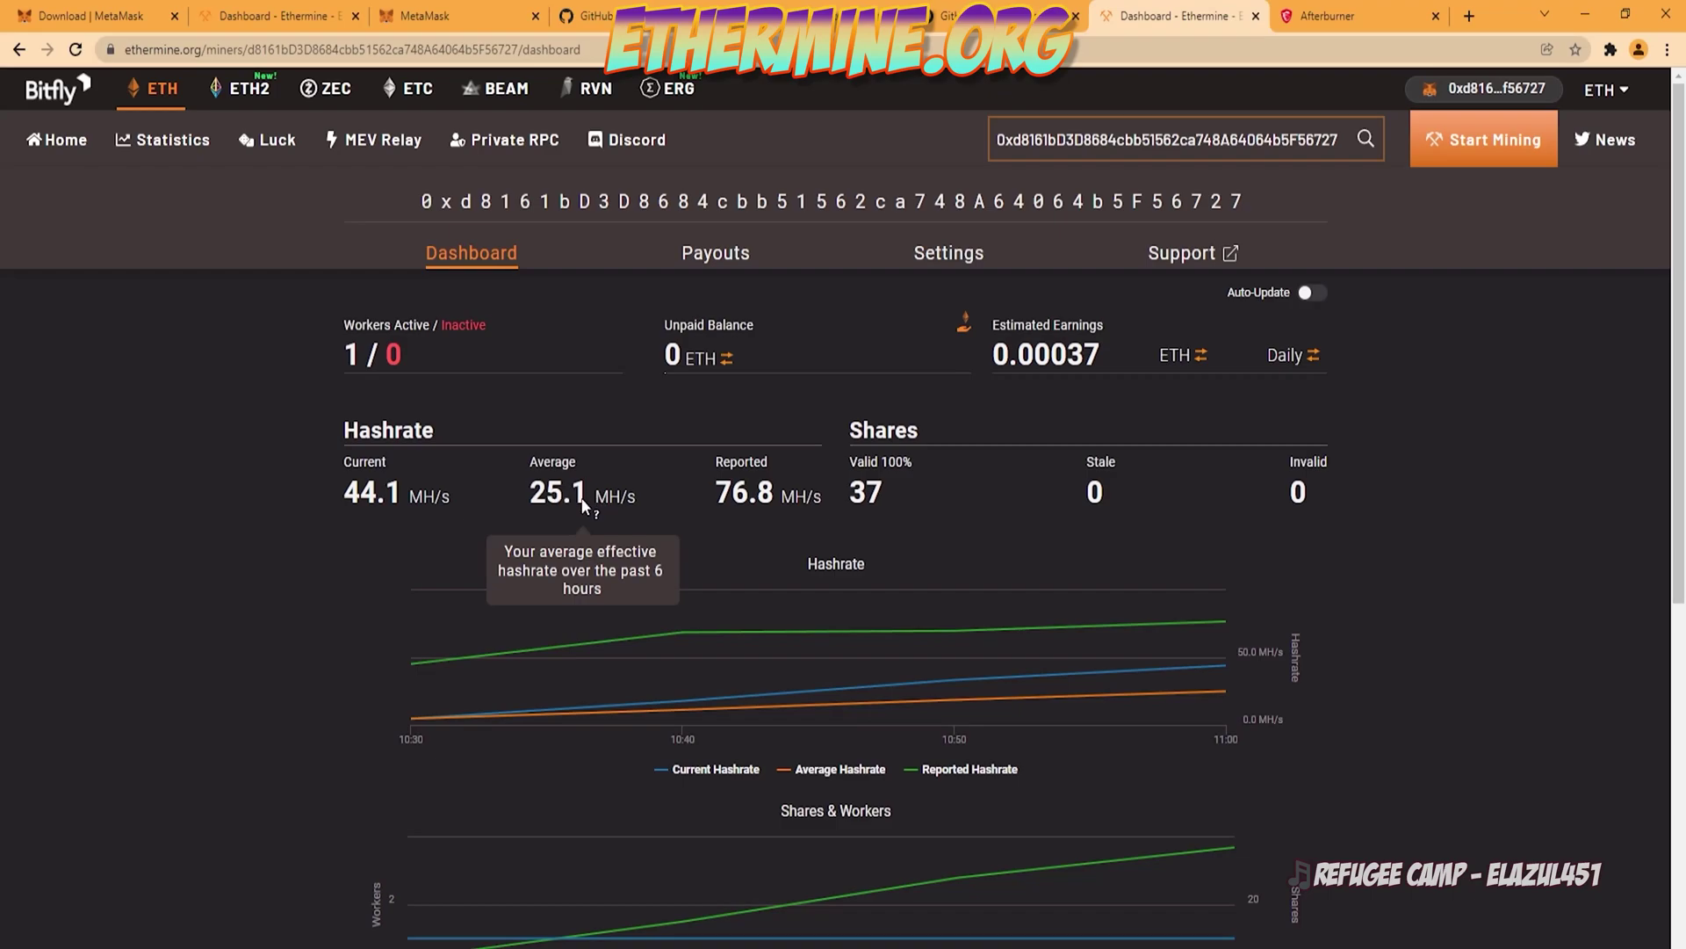
{"action": "mouse_move", "coordinate": [391, 492]}
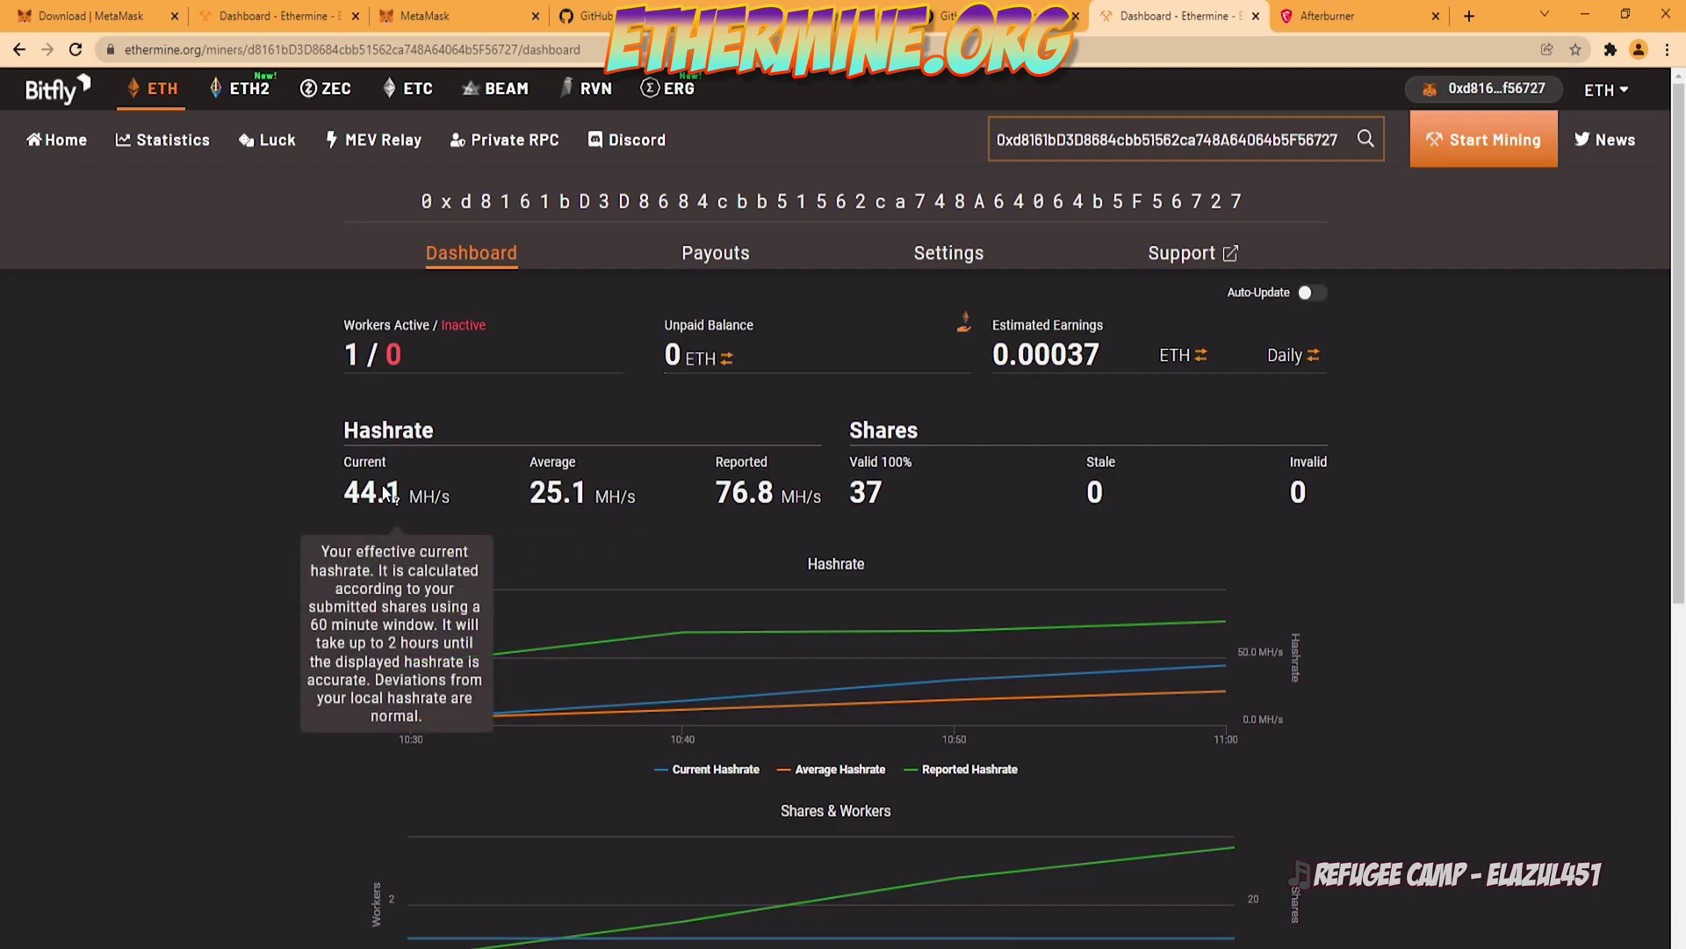
{"action": "mouse_move", "coordinate": [884, 644]}
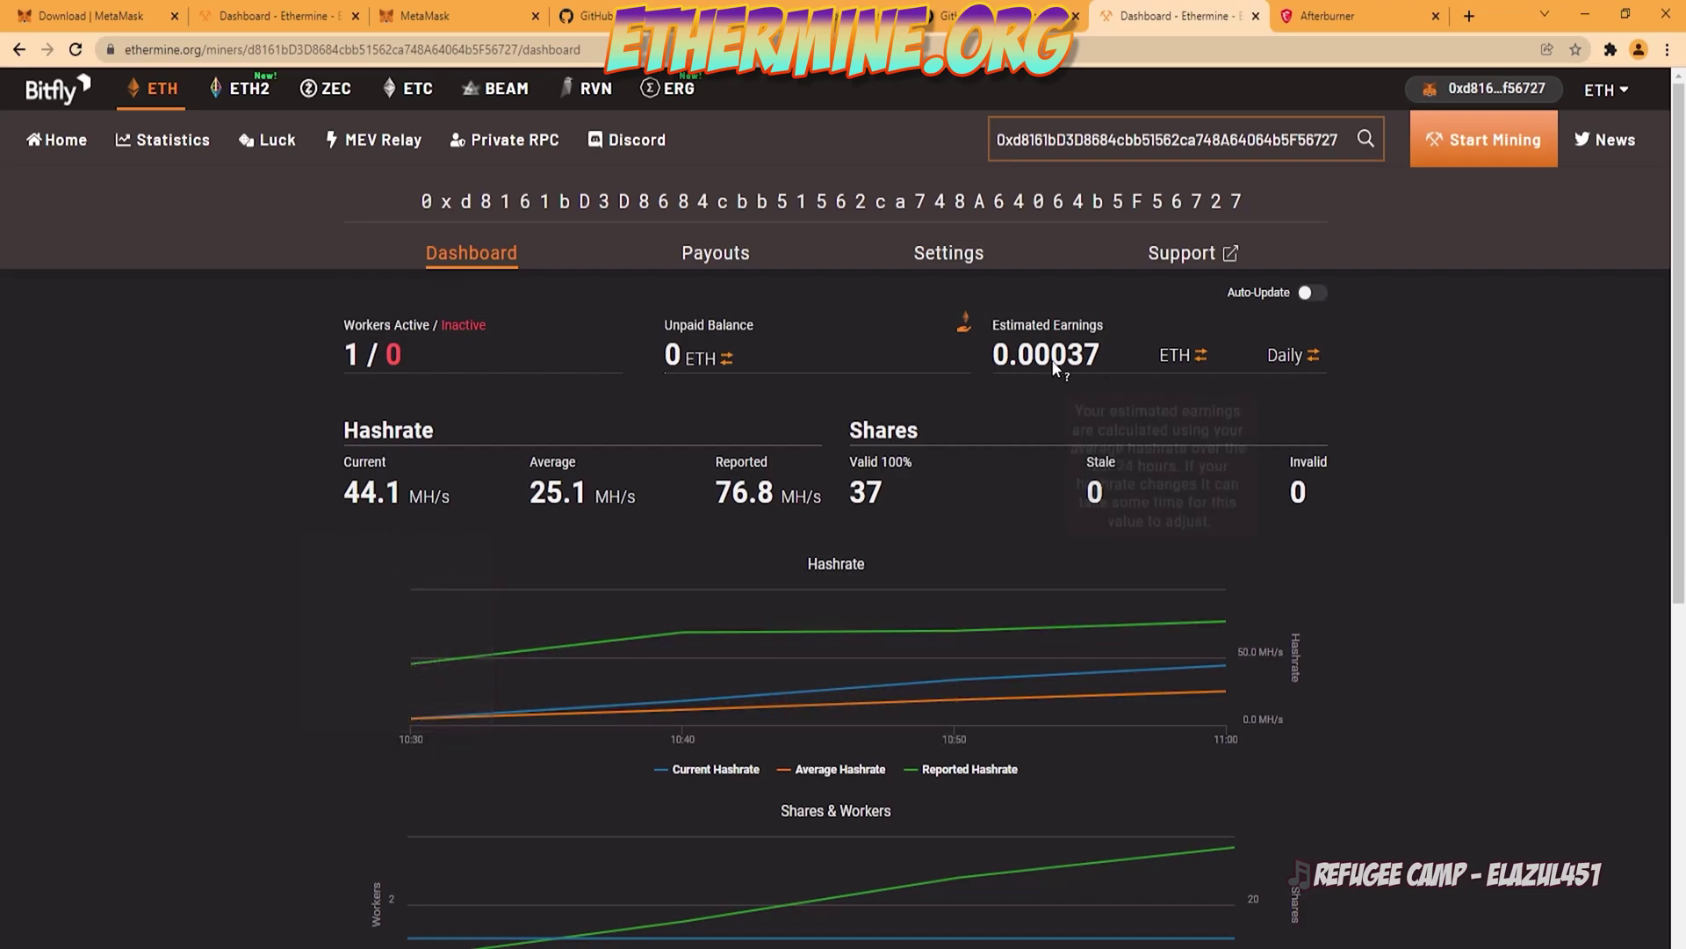
{"action": "mouse_move", "coordinate": [1050, 369]}
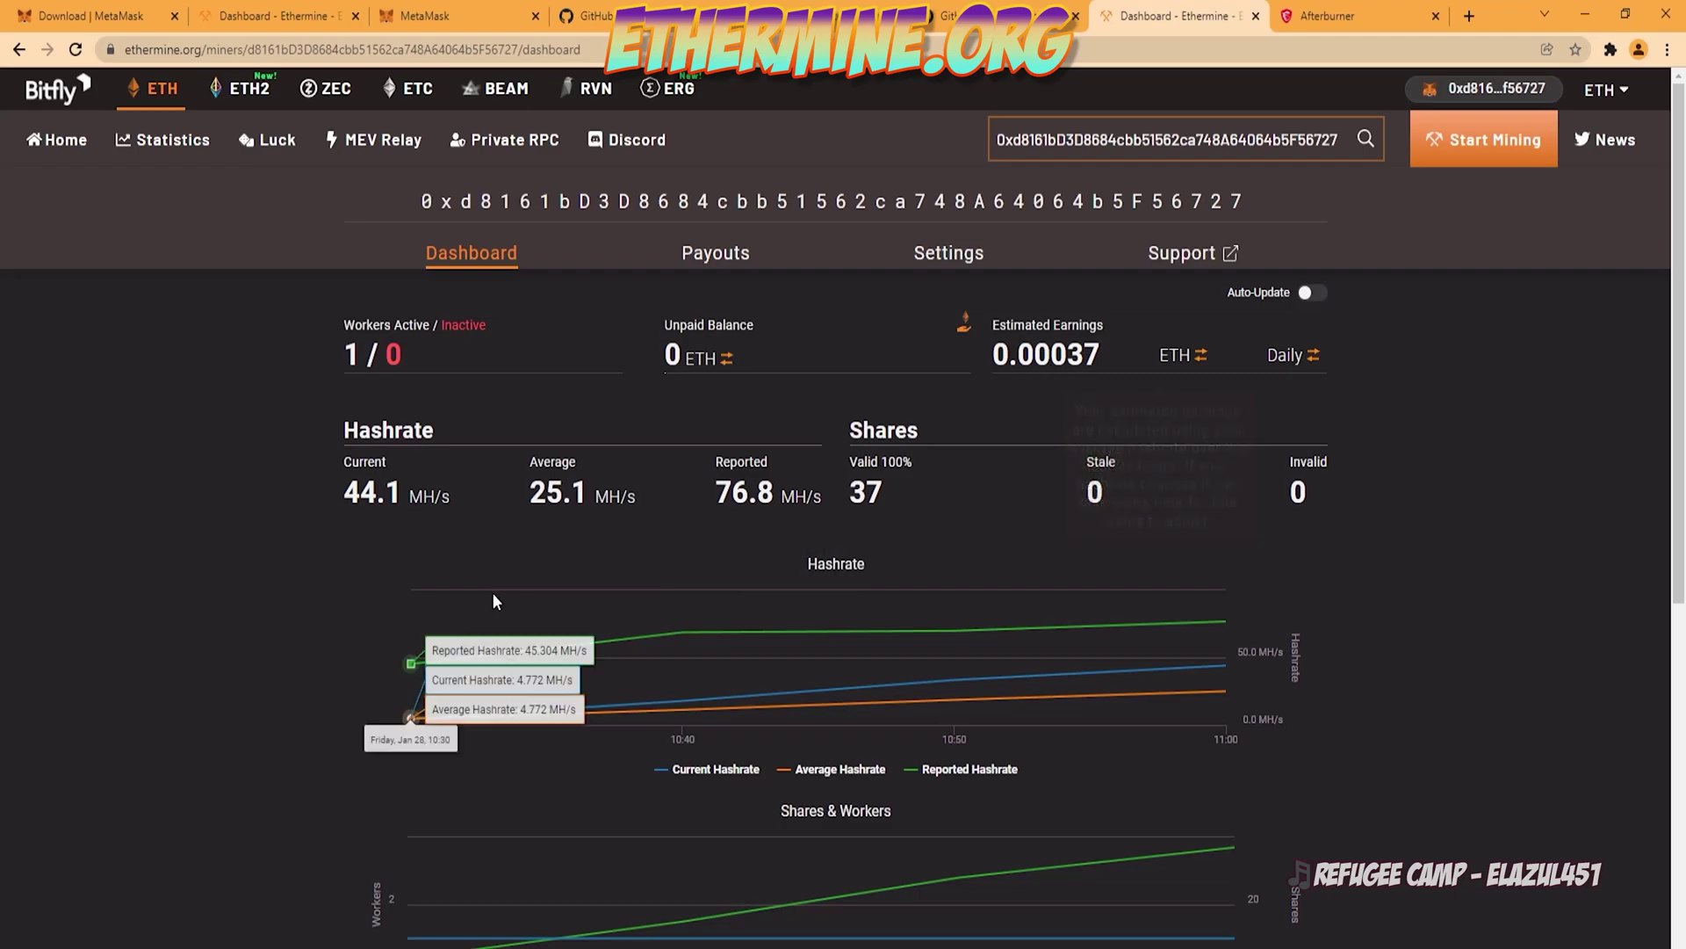
{"action": "scroll", "coordinate": [492, 591], "scroll_direction": "down", "scroll_amount": 2}
{"action": "scroll", "coordinate": [491, 650], "scroll_direction": "down", "scroll_amount": 3}
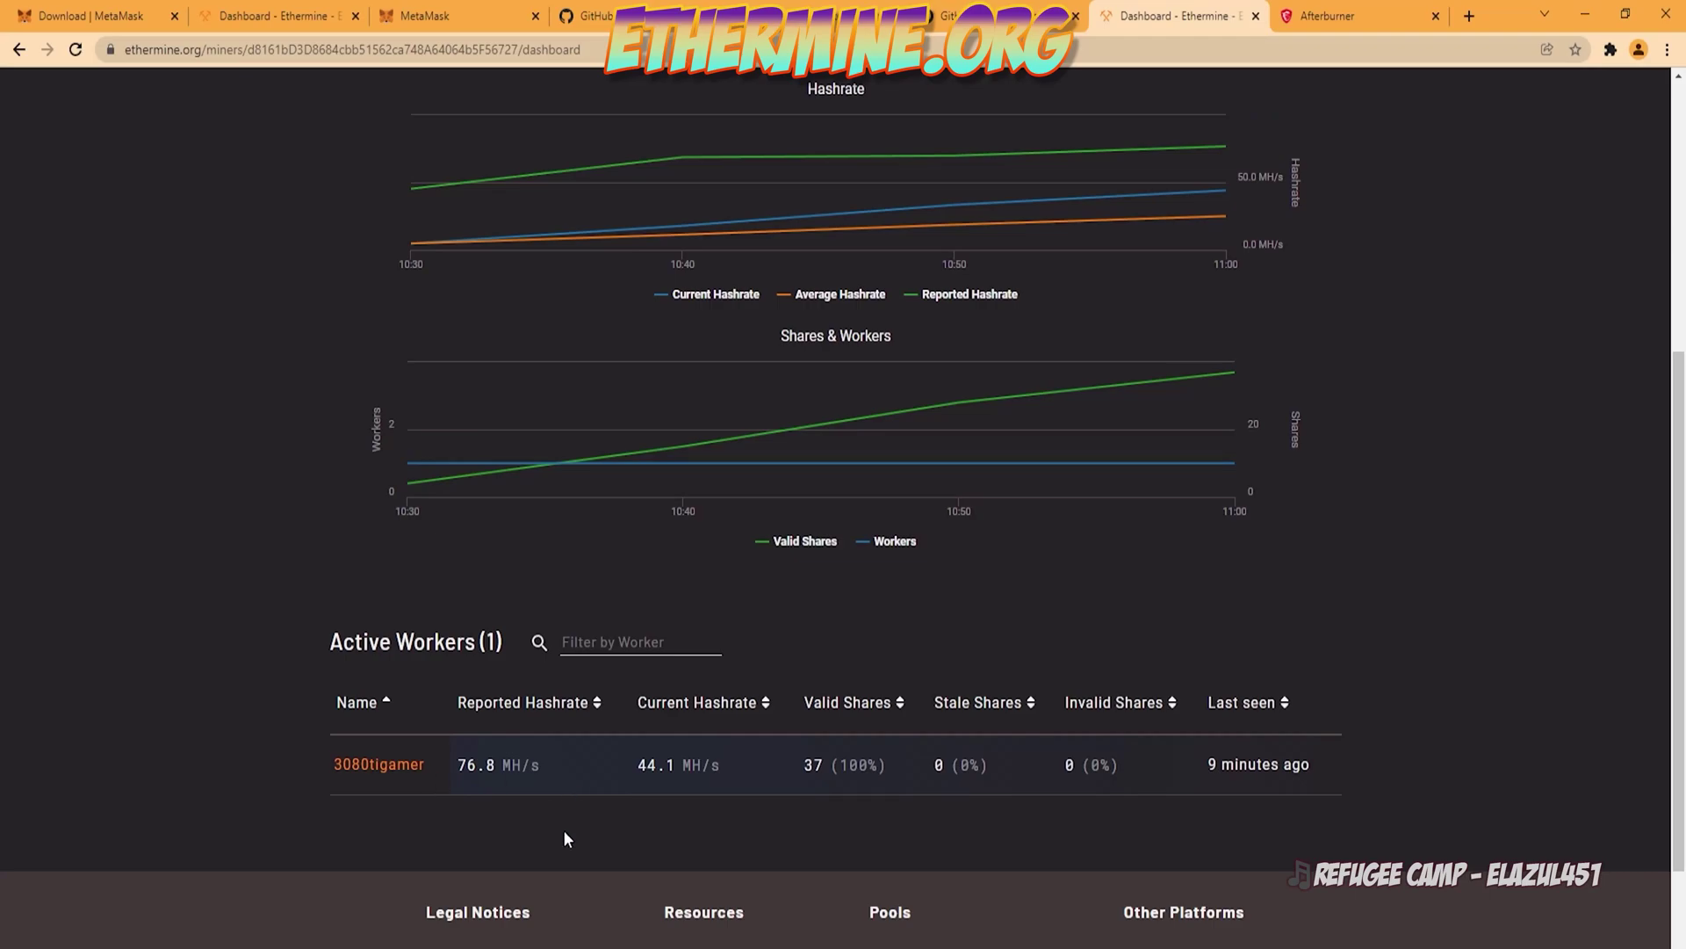
{"action": "scroll", "coordinate": [563, 829], "scroll_direction": "up", "scroll_amount": 4}
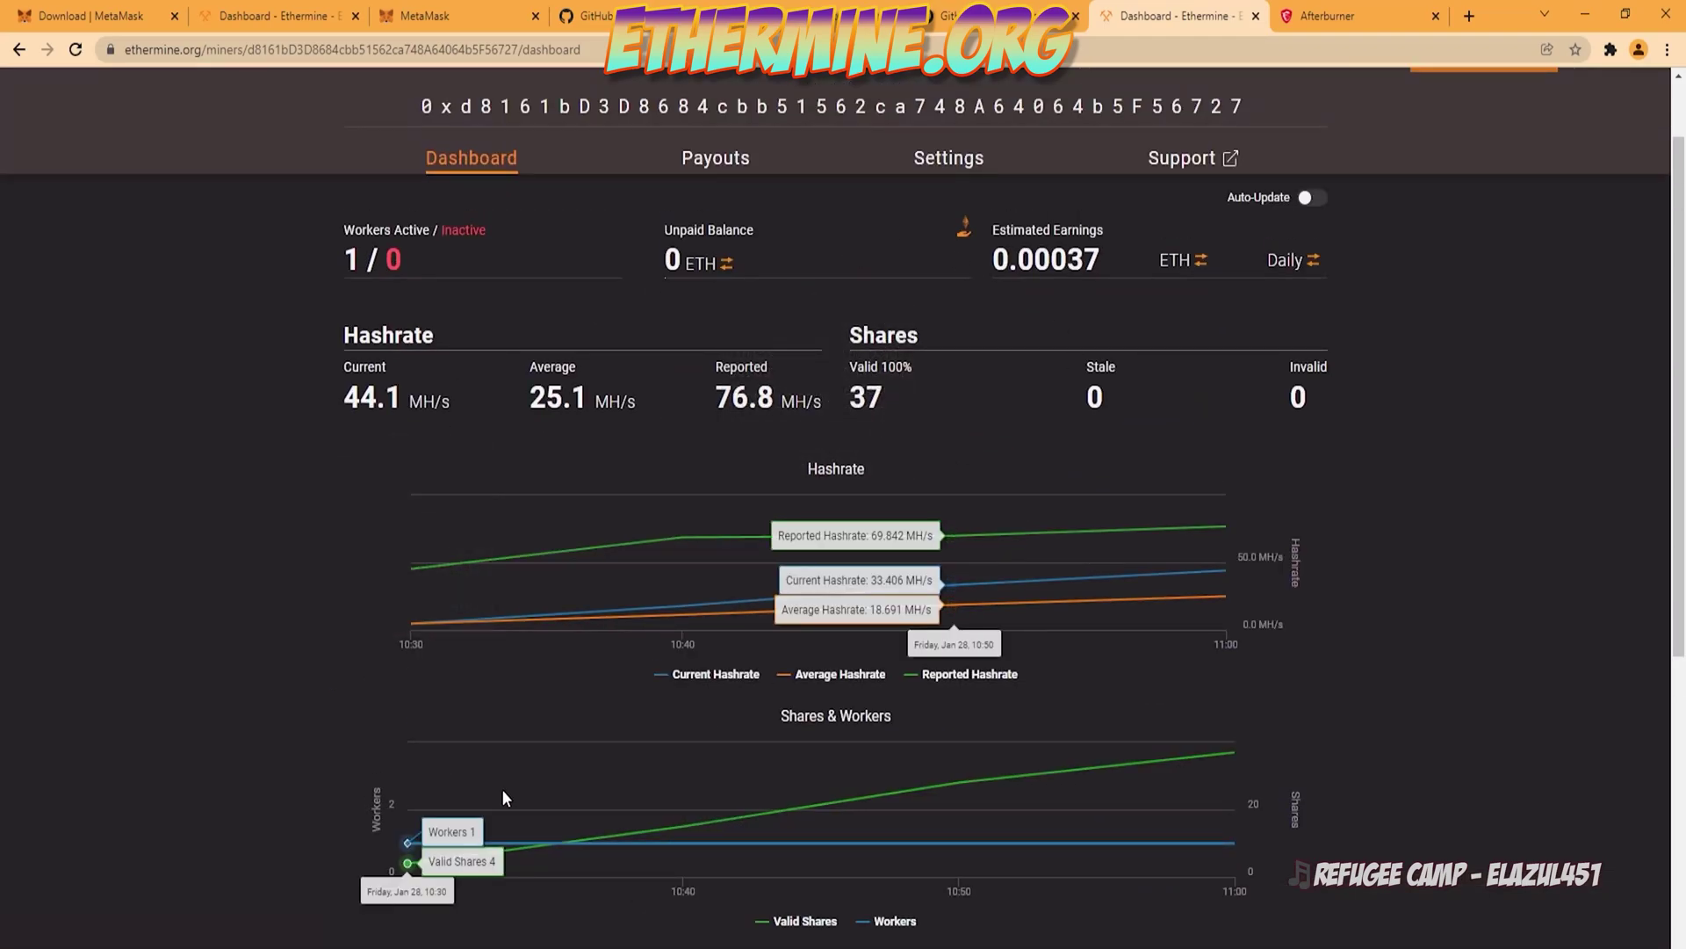